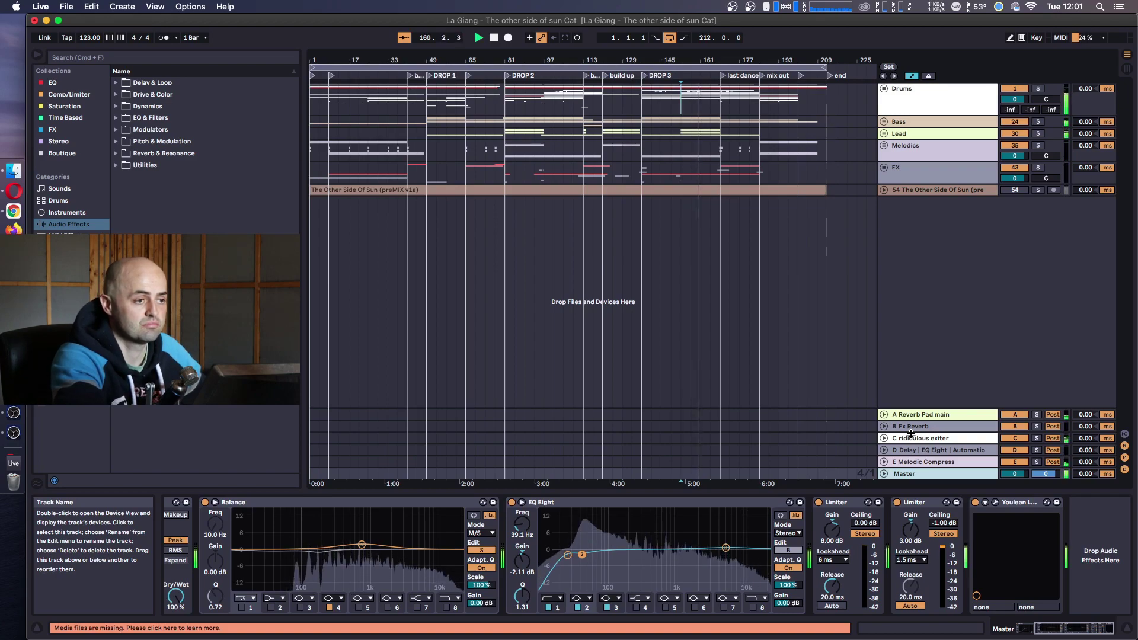
Compare the mix with the soloed reference track The Other Side Of Sun (preMIX v1a), unsolo it and stop playback.
key(s)
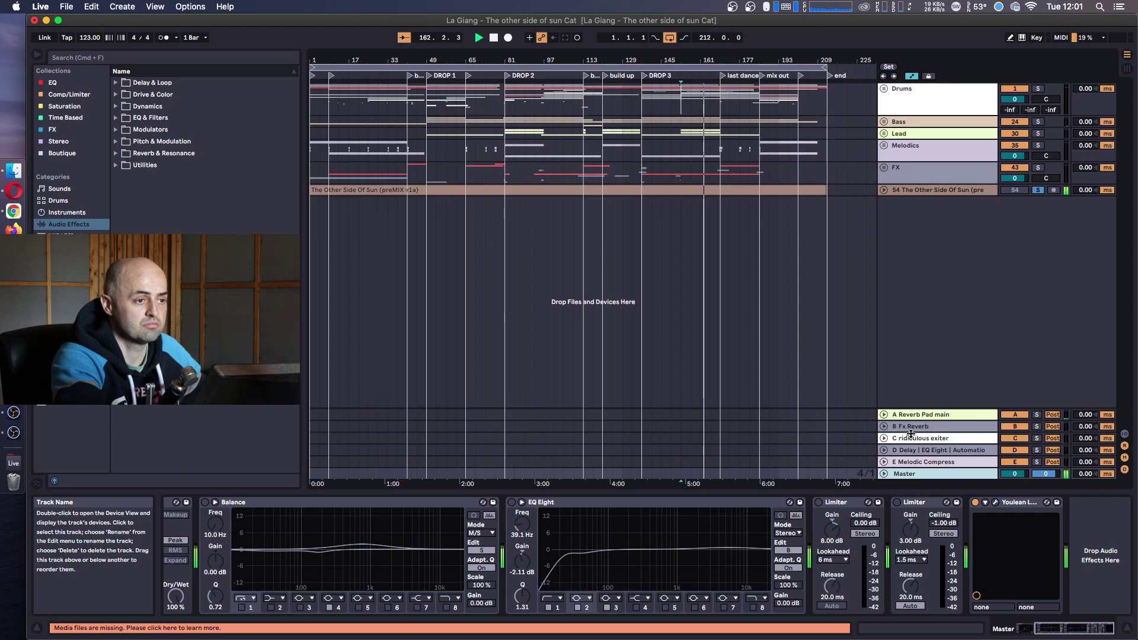
key(s)
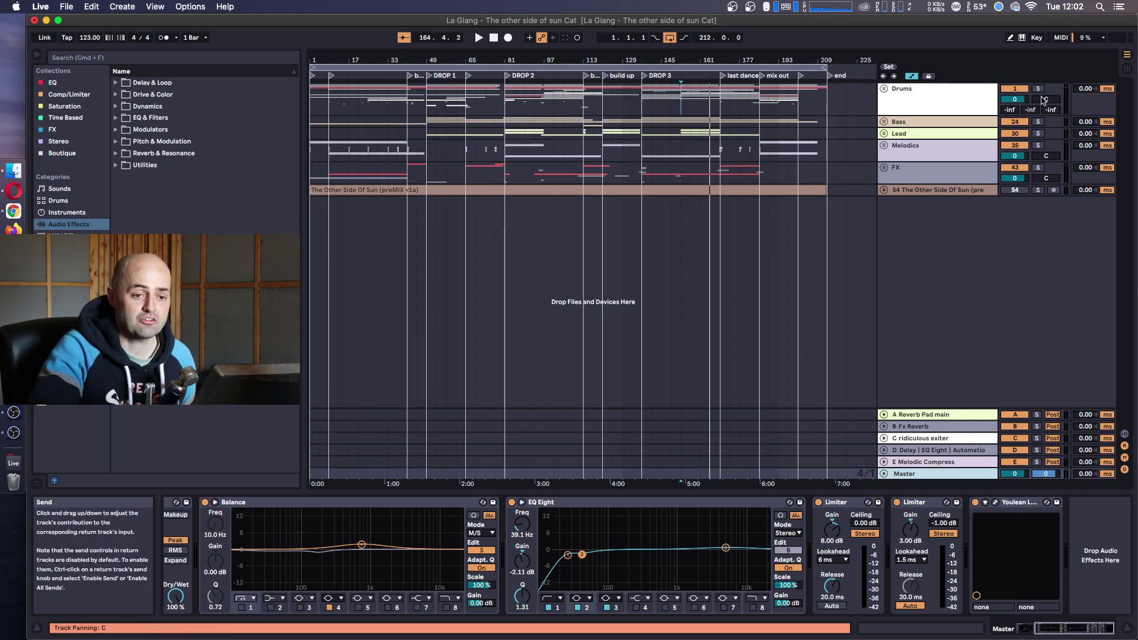
key(space)
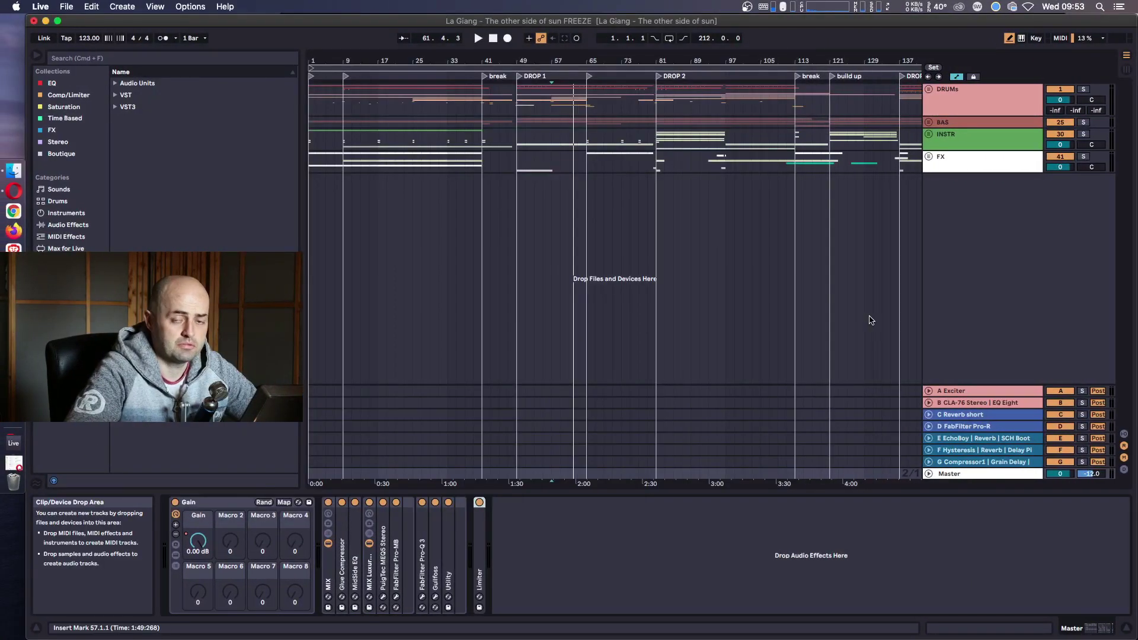
Audition the arrangement by playing from different points in DROP 1, DROP 2 and DROP 3.
drag(688, 62, 685, 34)
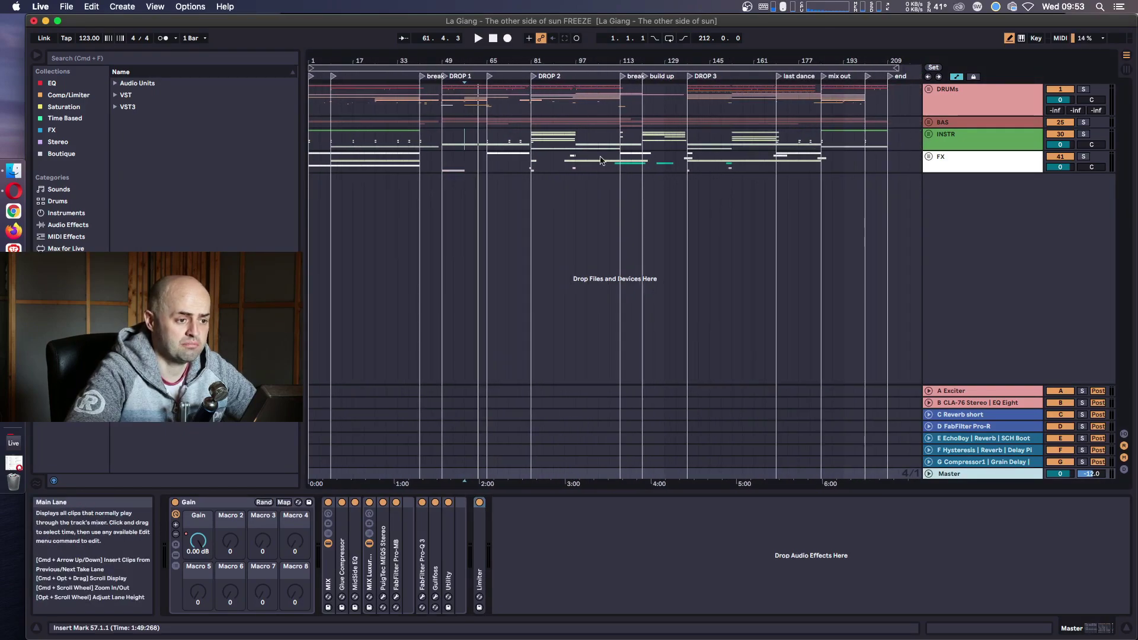
click(732, 126)
key(space)
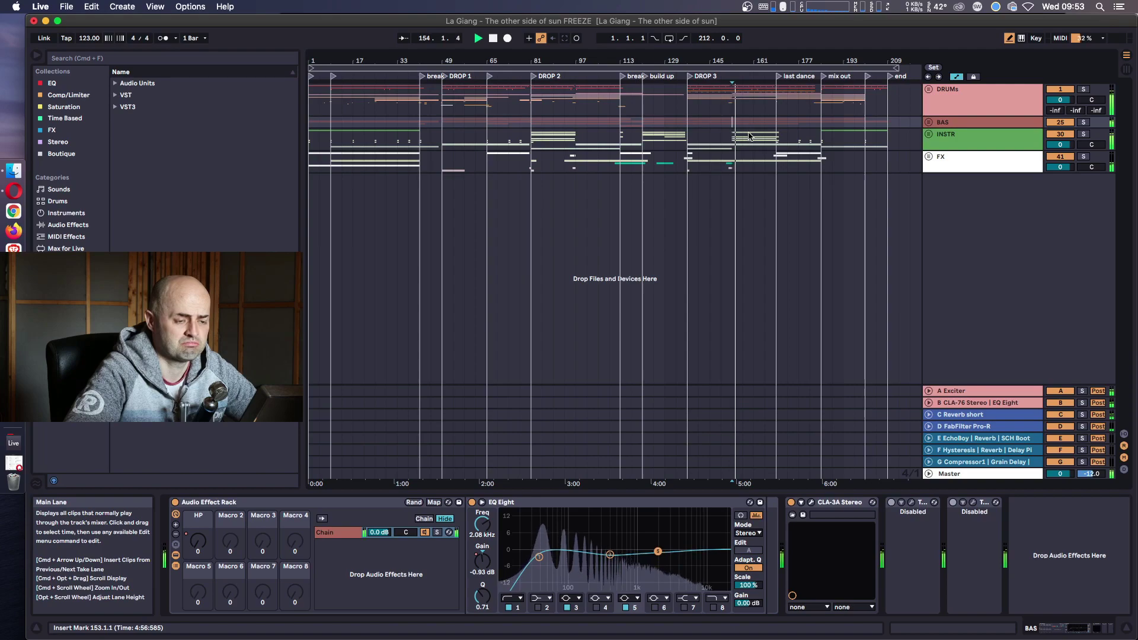
click(688, 114)
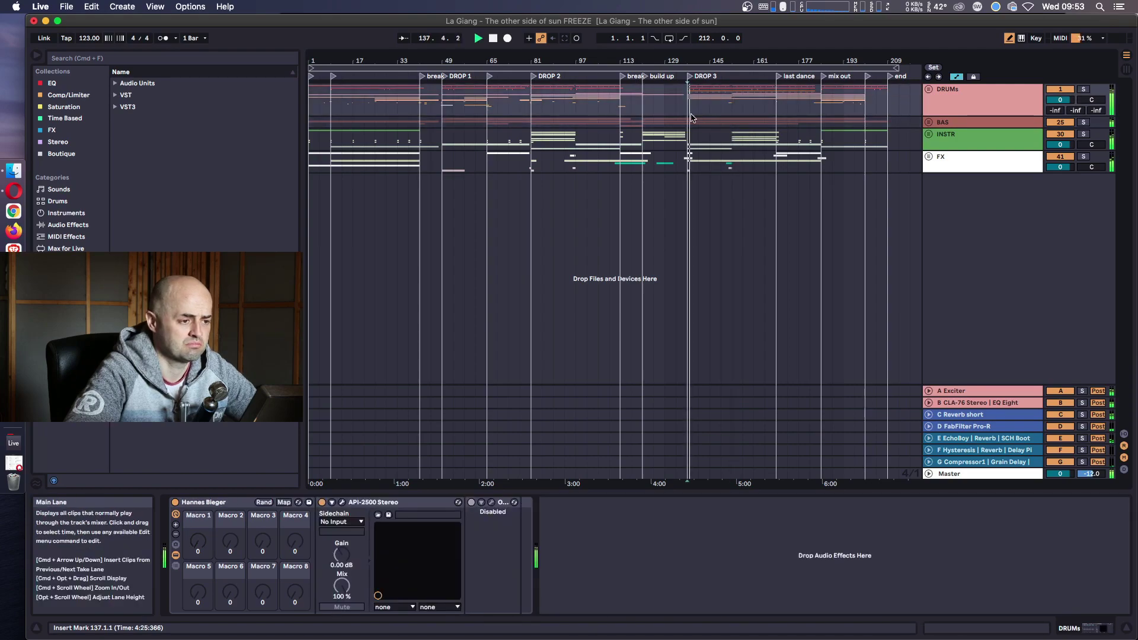
click(552, 117)
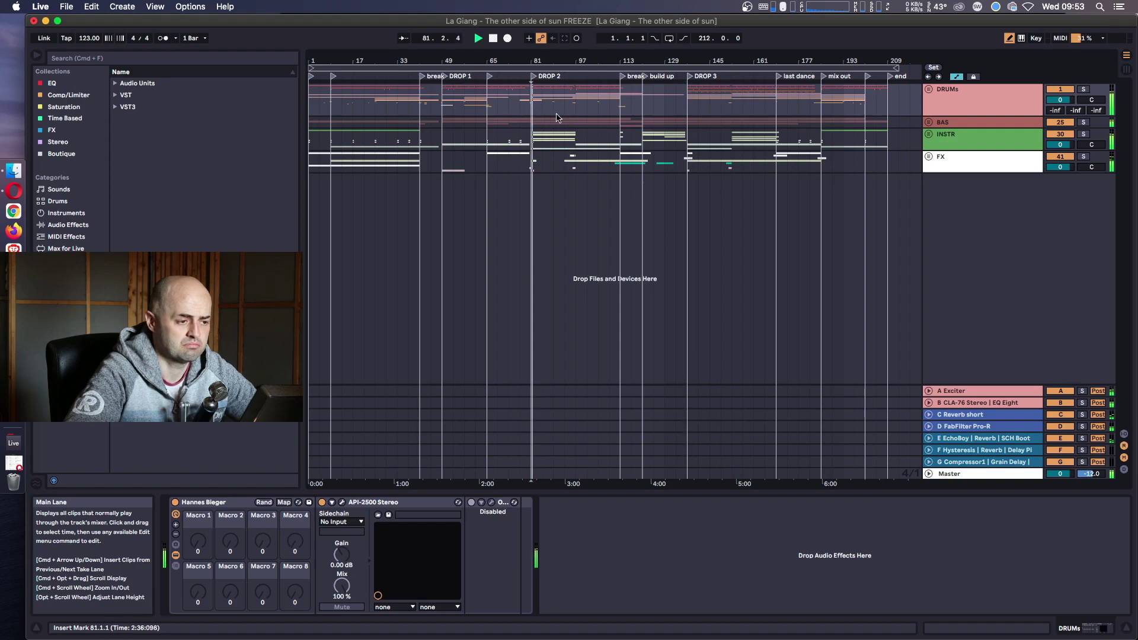
click(577, 116)
click(592, 117)
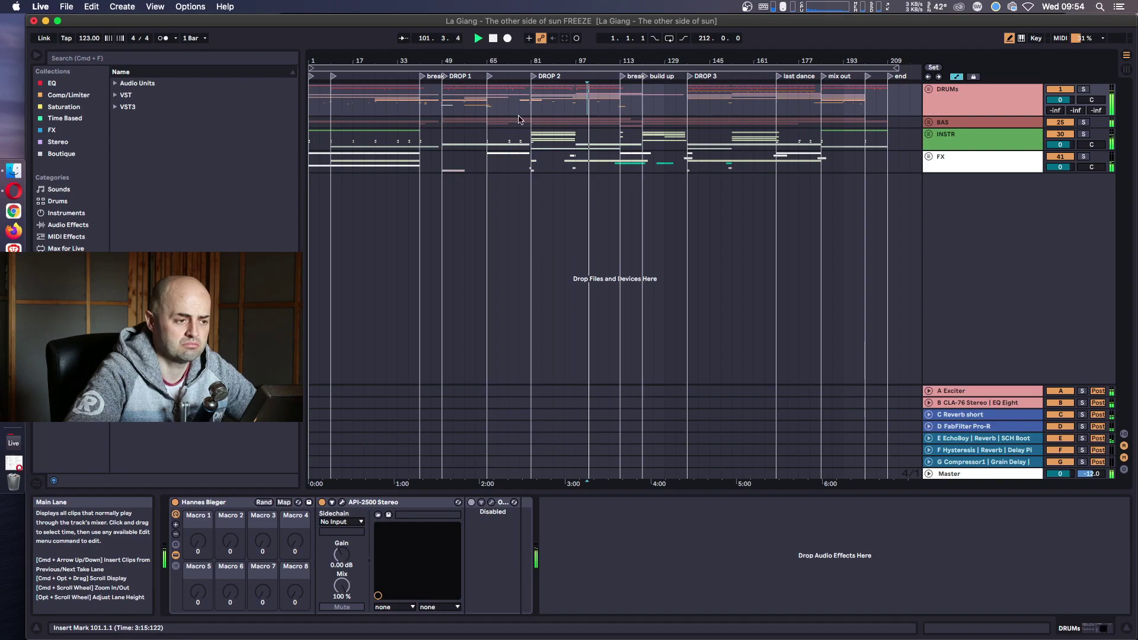
click(456, 121)
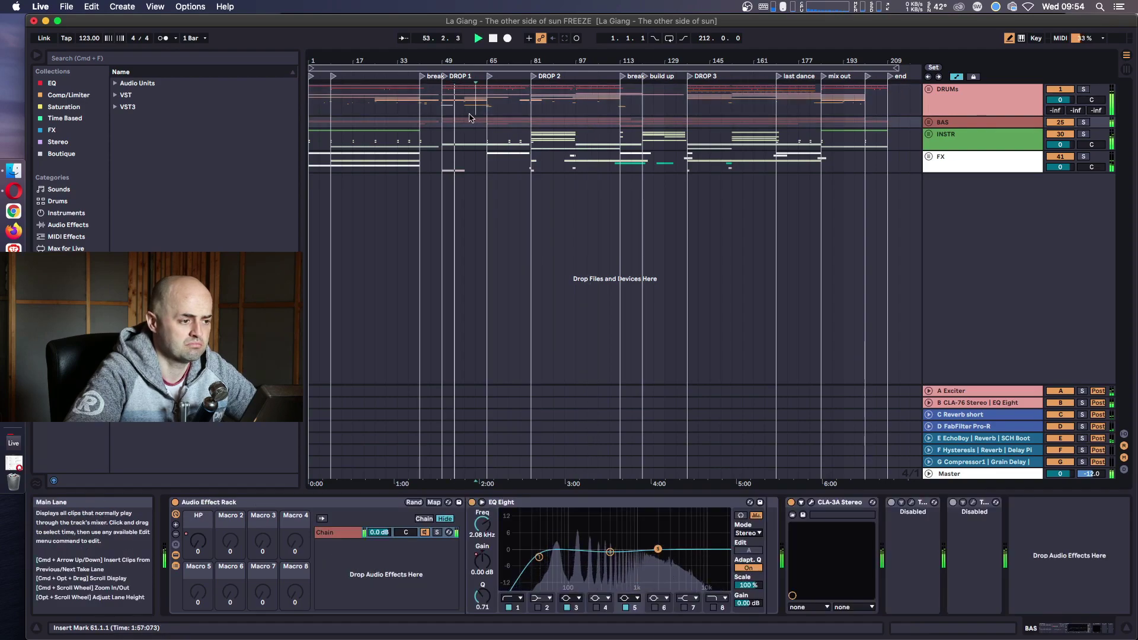
click(474, 115)
click(505, 118)
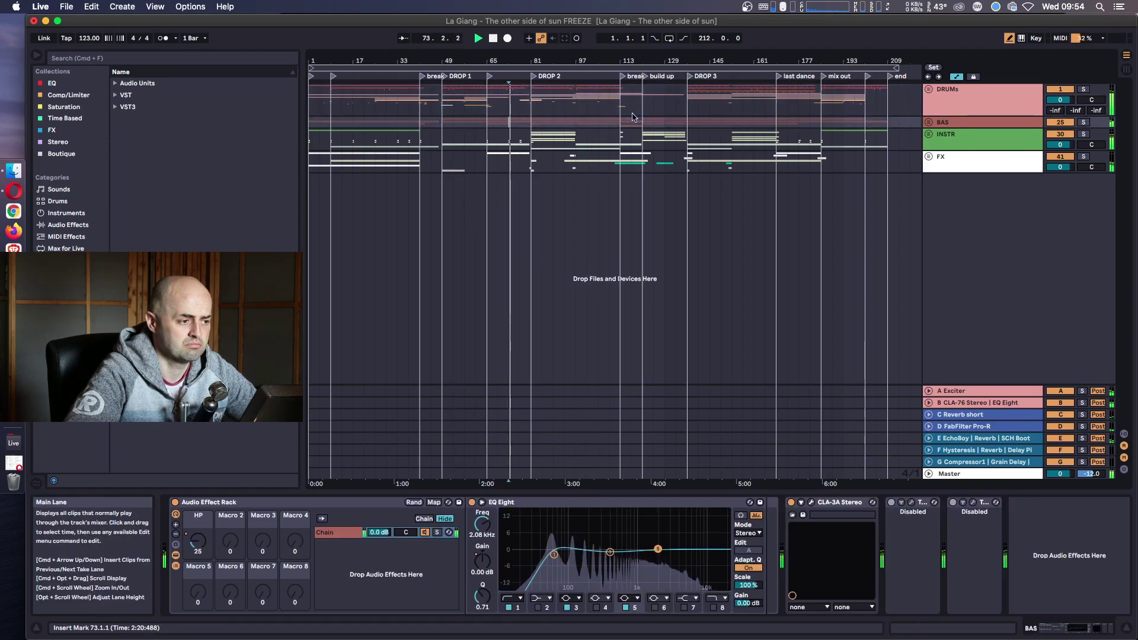
click(749, 115)
click(749, 115)
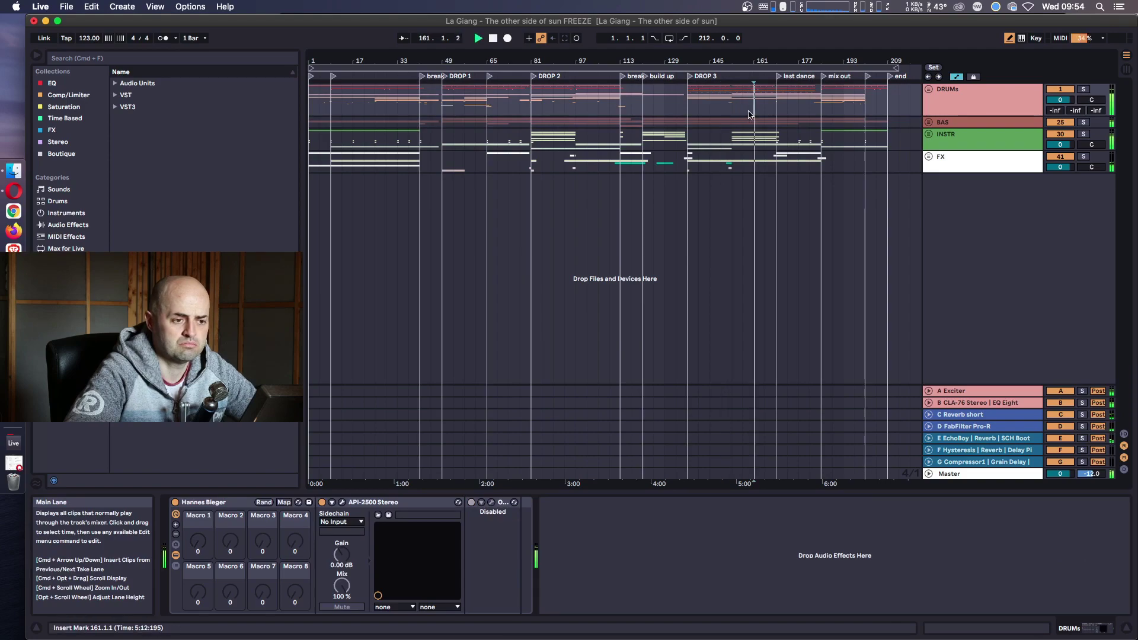
click(688, 115)
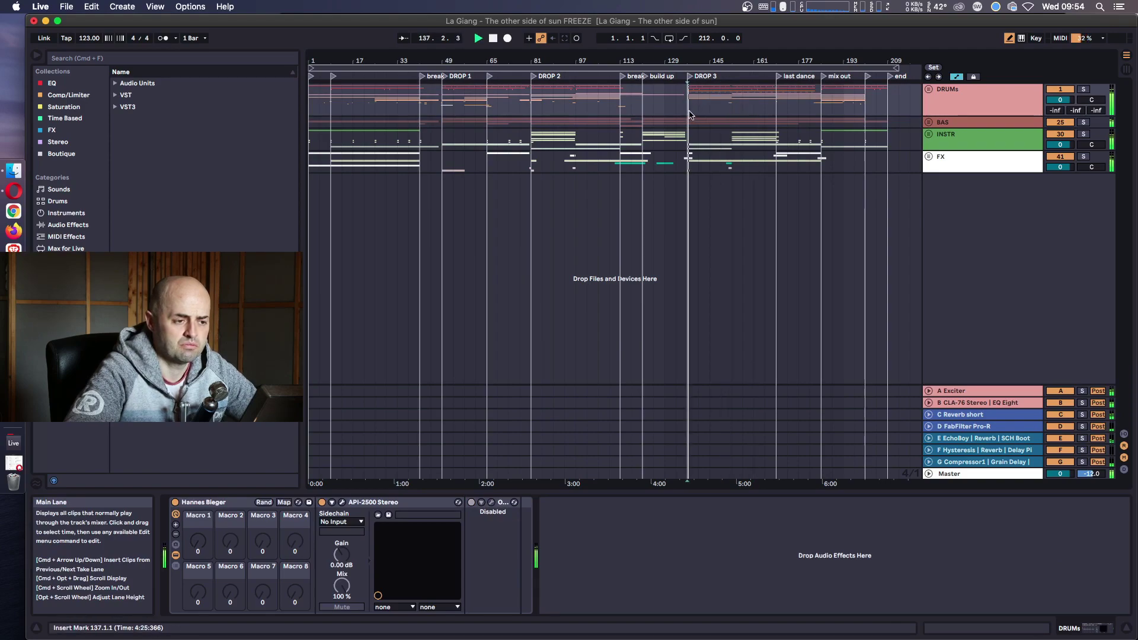
Loop the first 8 bars of DROP 3, from 137.1.1 to 145.1.1.
drag(688, 115, 710, 115)
key(super+l)
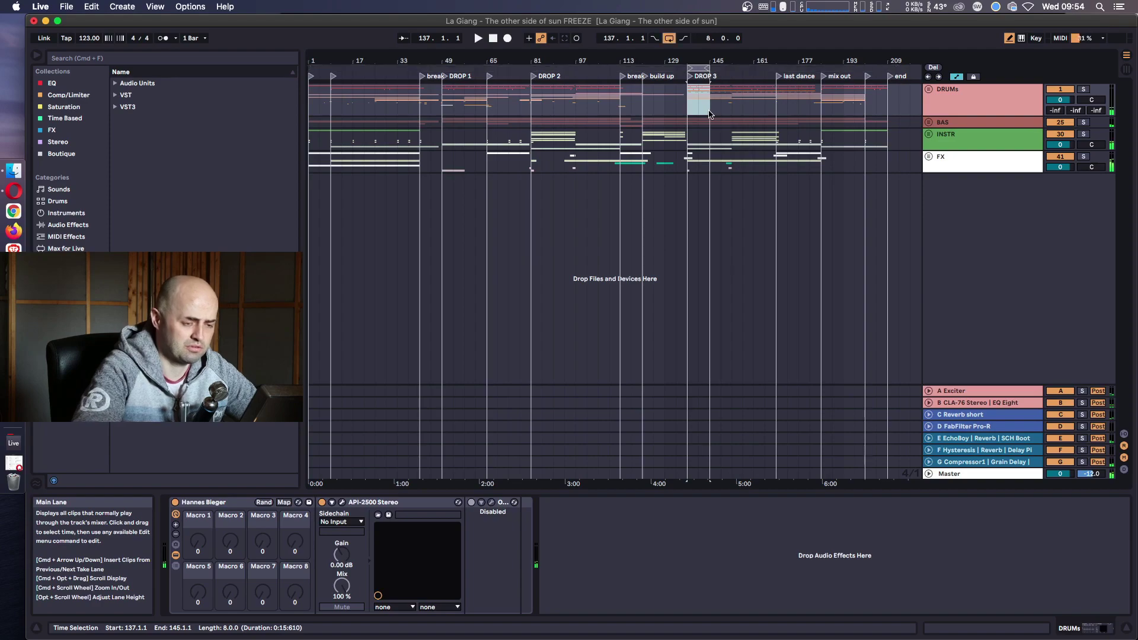
drag(716, 61, 581, 118)
drag(589, 63, 567, 63)
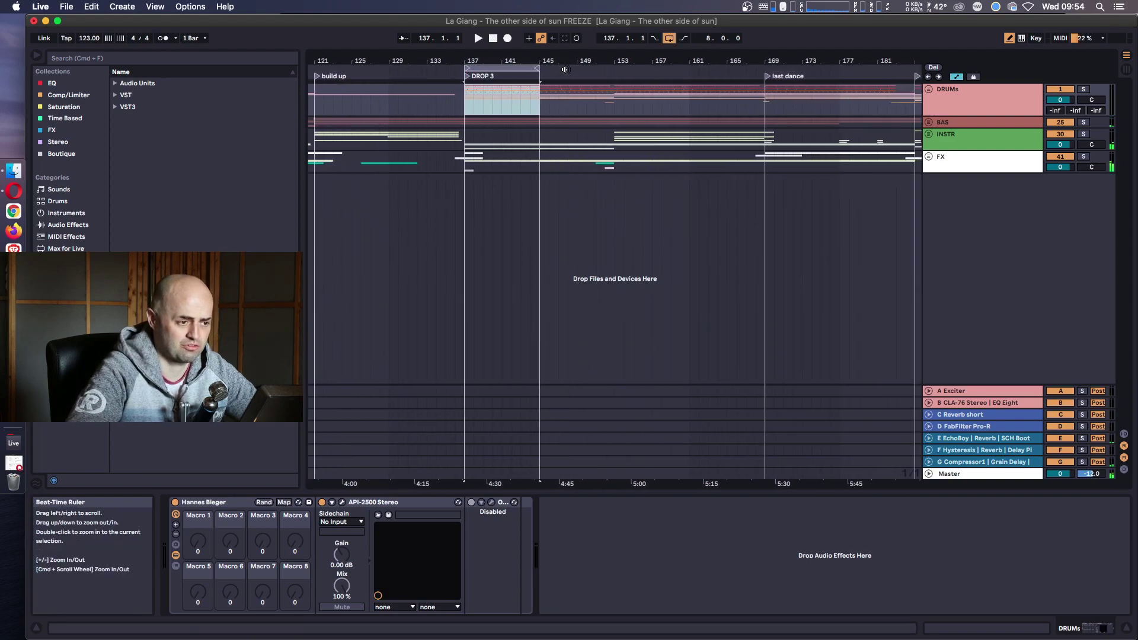
Inspect the API-2500 Stereo compressor on the DRUMs group and delete the effect rack that contains it.
click(954, 114)
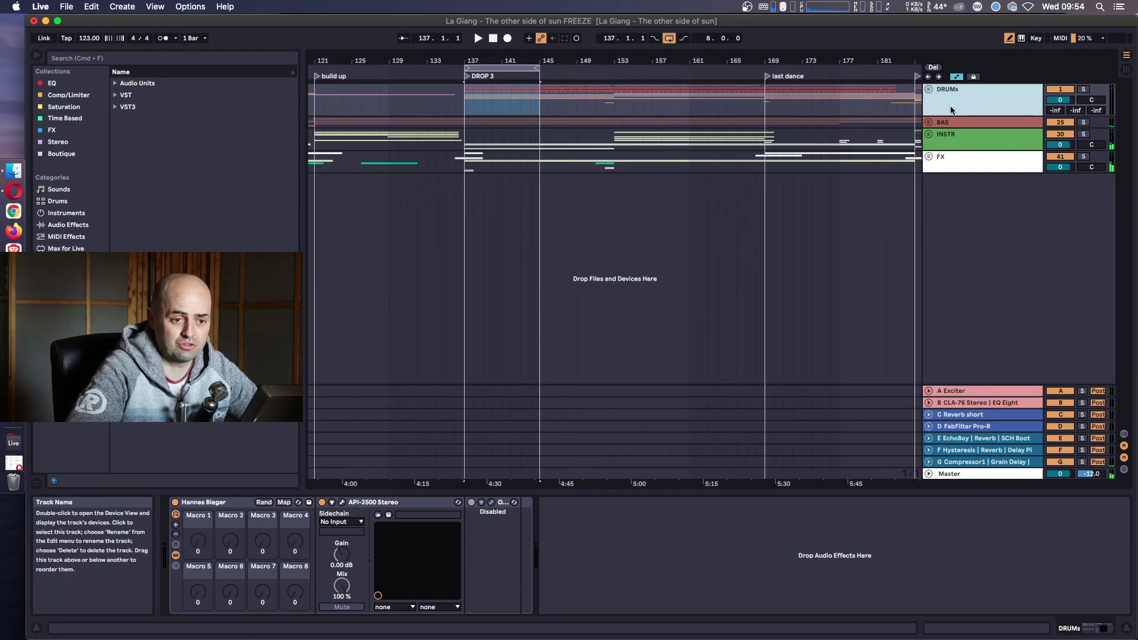
click(216, 507)
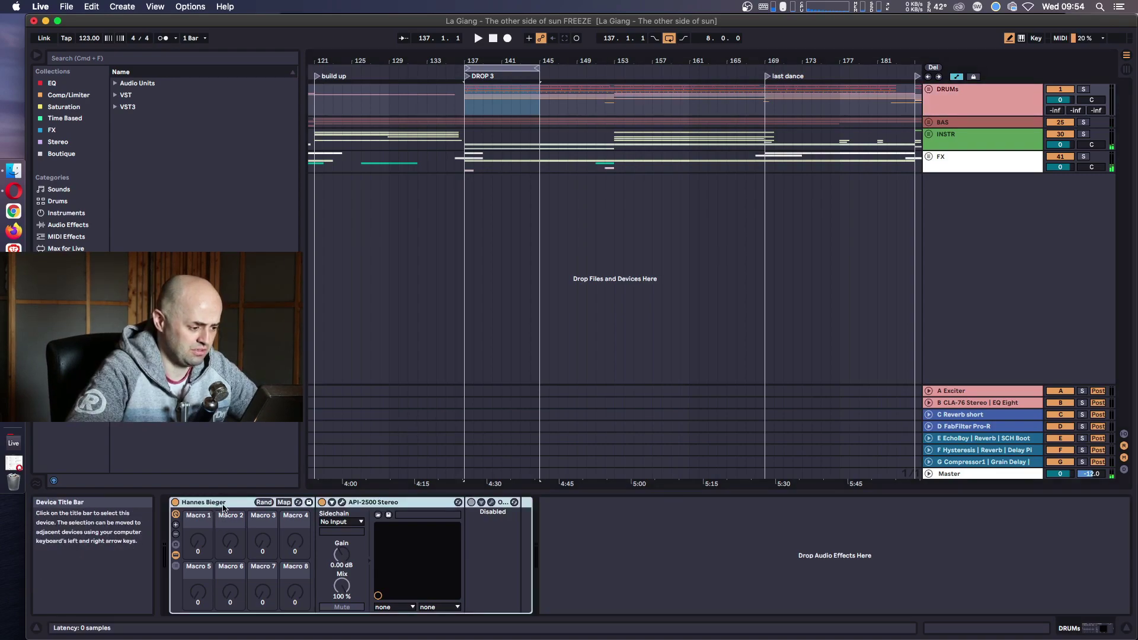
click(342, 502)
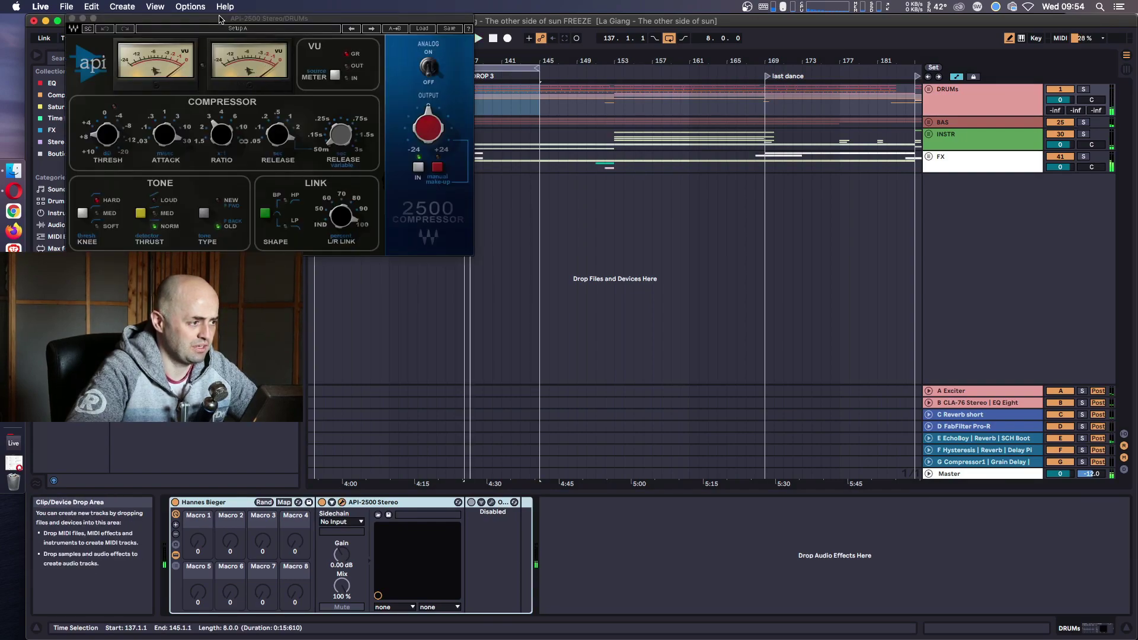
drag(196, 20, 649, 51)
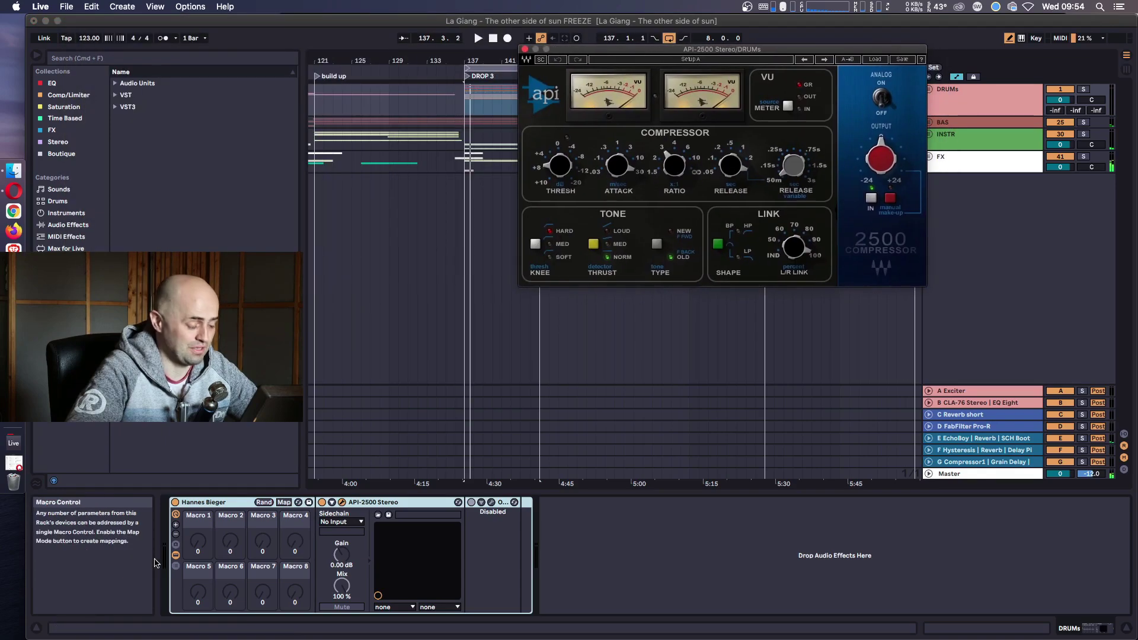
key(Delete)
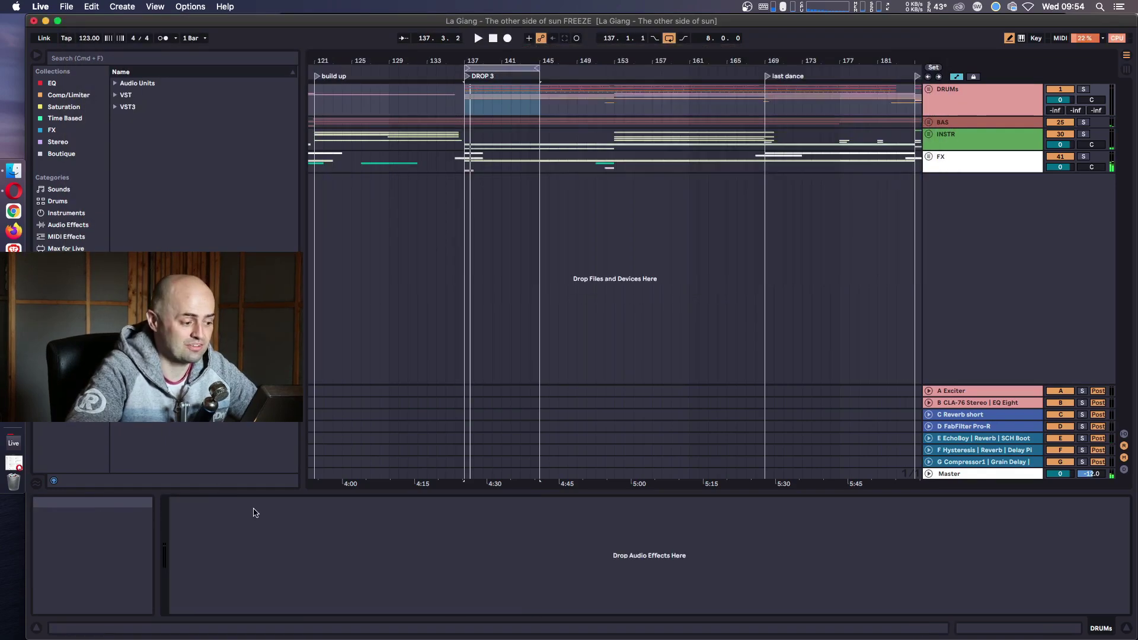
Rename the DRUMs group to Drums and apply white to the group, its grouped tracks and clips.
click(961, 101)
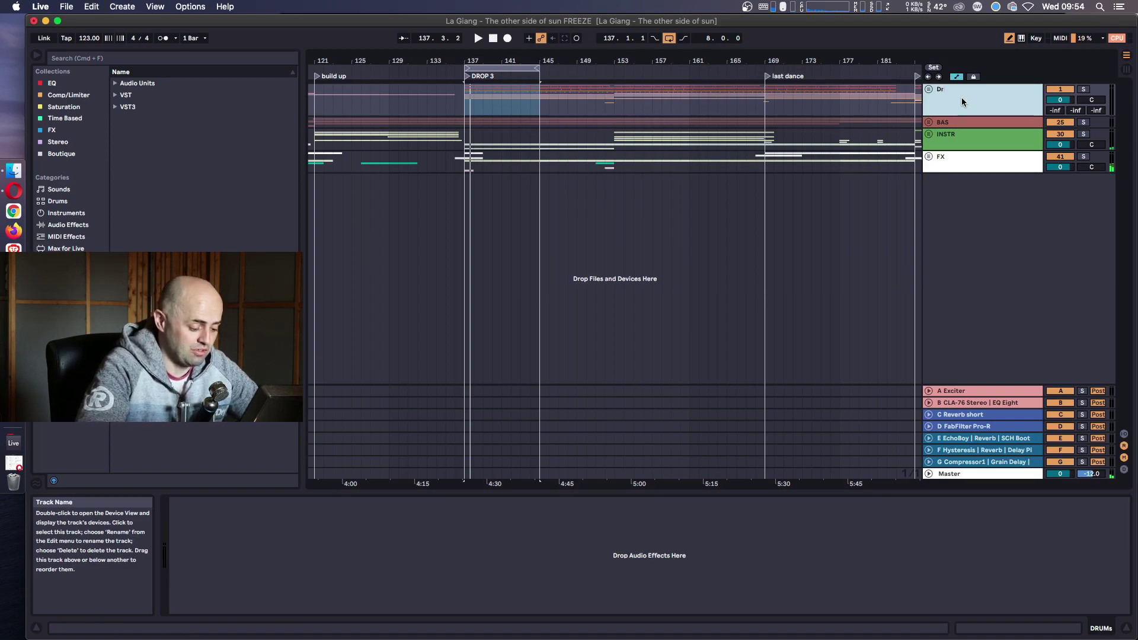
right_click(961, 101)
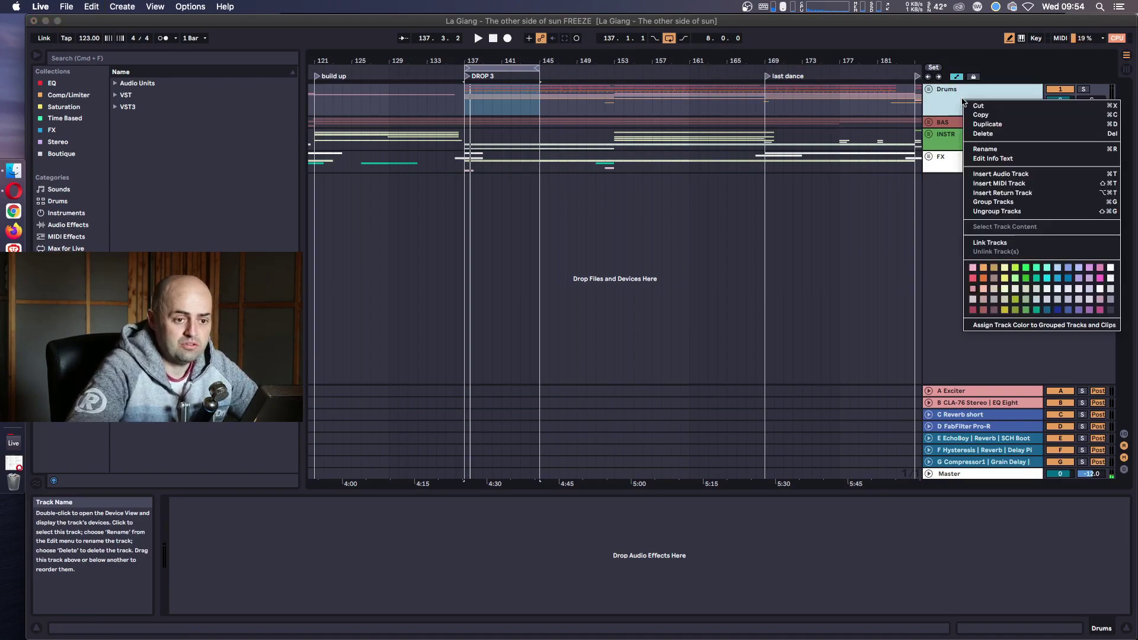
click(1106, 271)
right_click(975, 96)
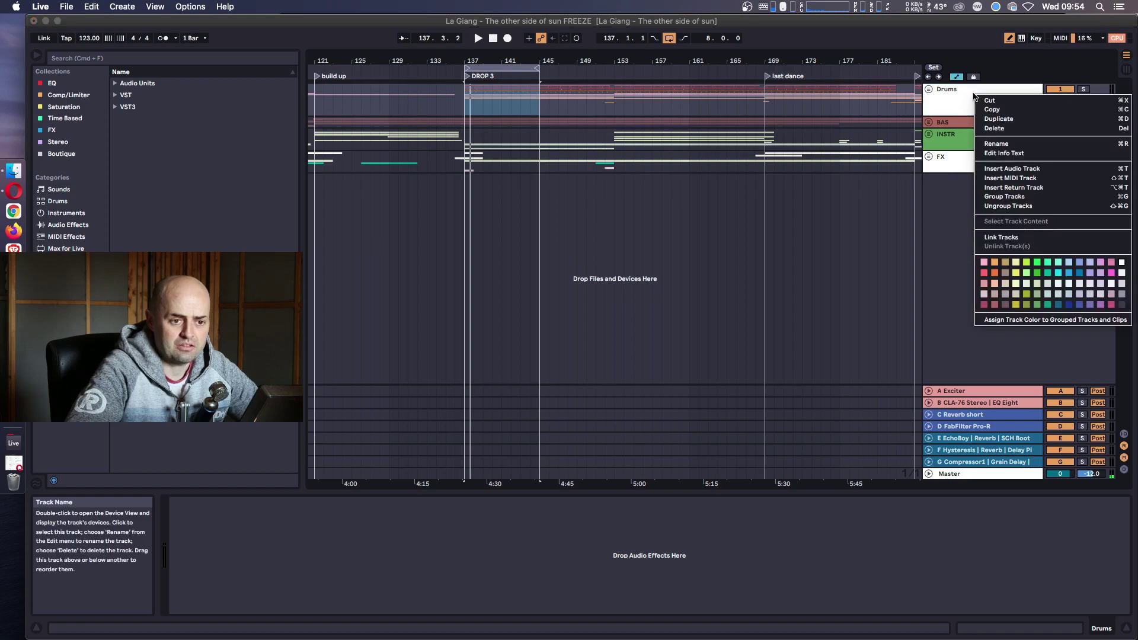
click(1020, 320)
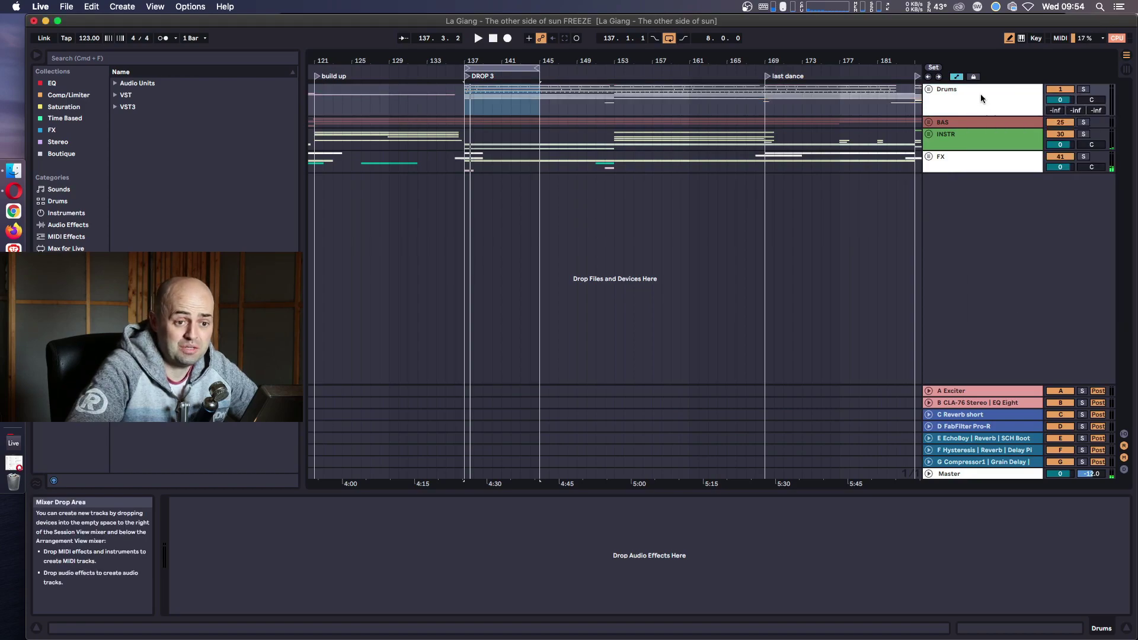
Unfold the Drums group and fold its LowEnd and PERC subgroups.
click(931, 91)
click(932, 154)
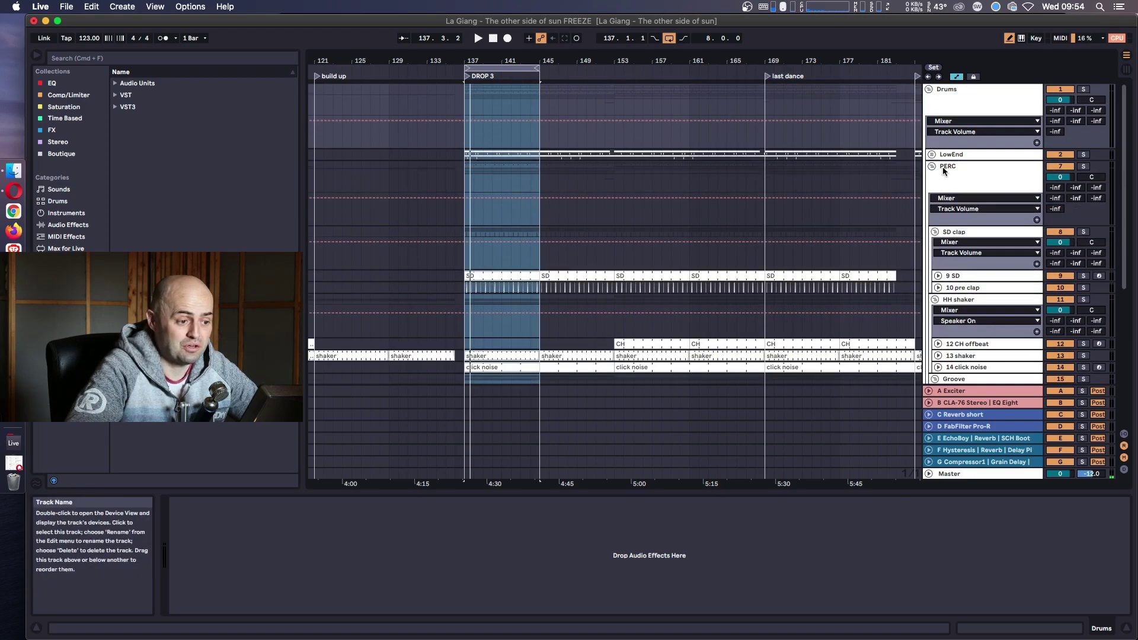
click(932, 167)
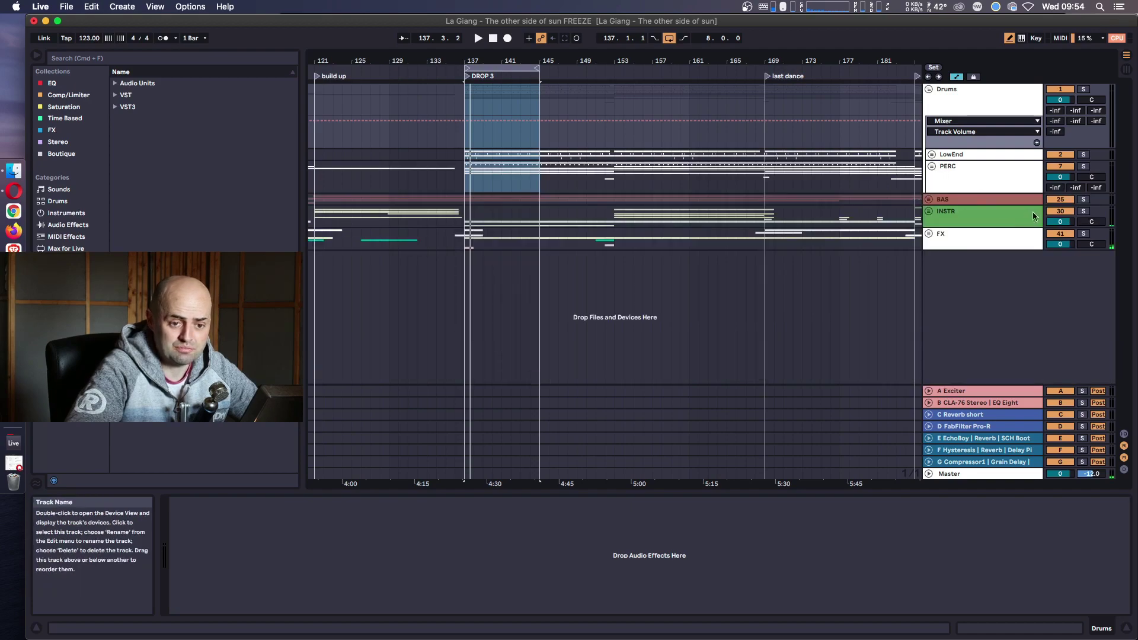
Play the loop while toggling the MIX rack on the Master track to compare its effect.
click(961, 474)
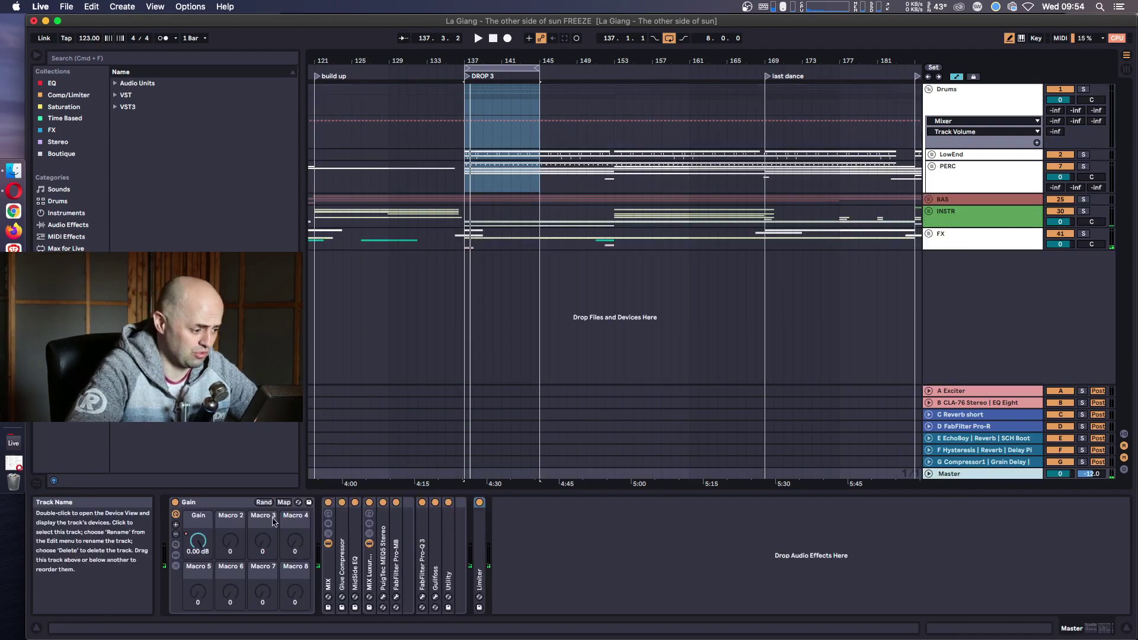
click(329, 576)
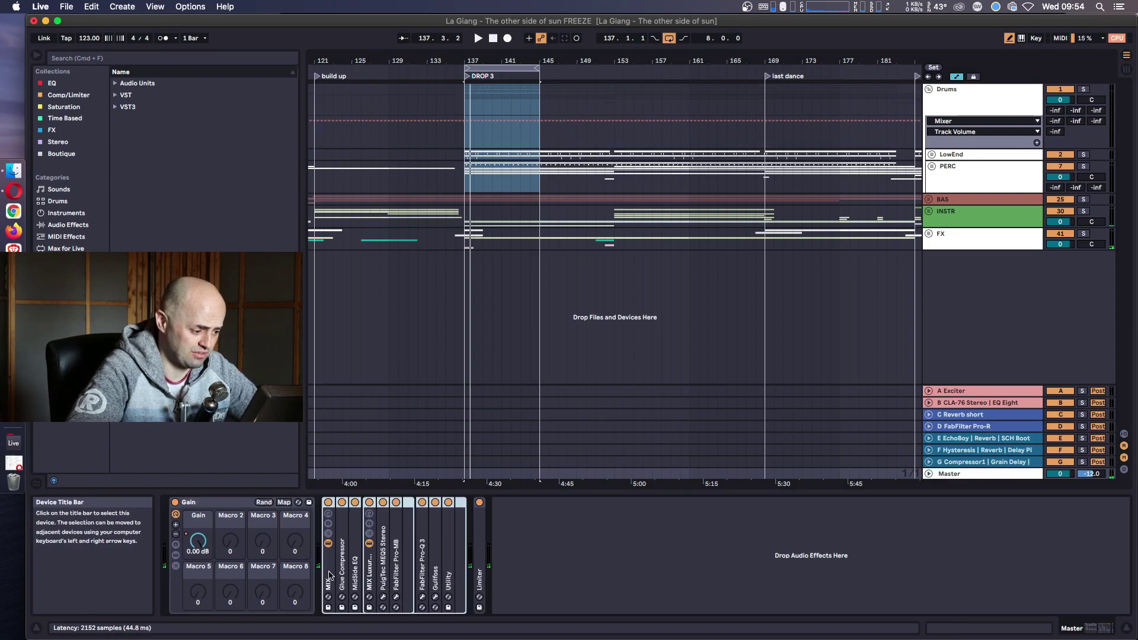
click(328, 503)
key(space)
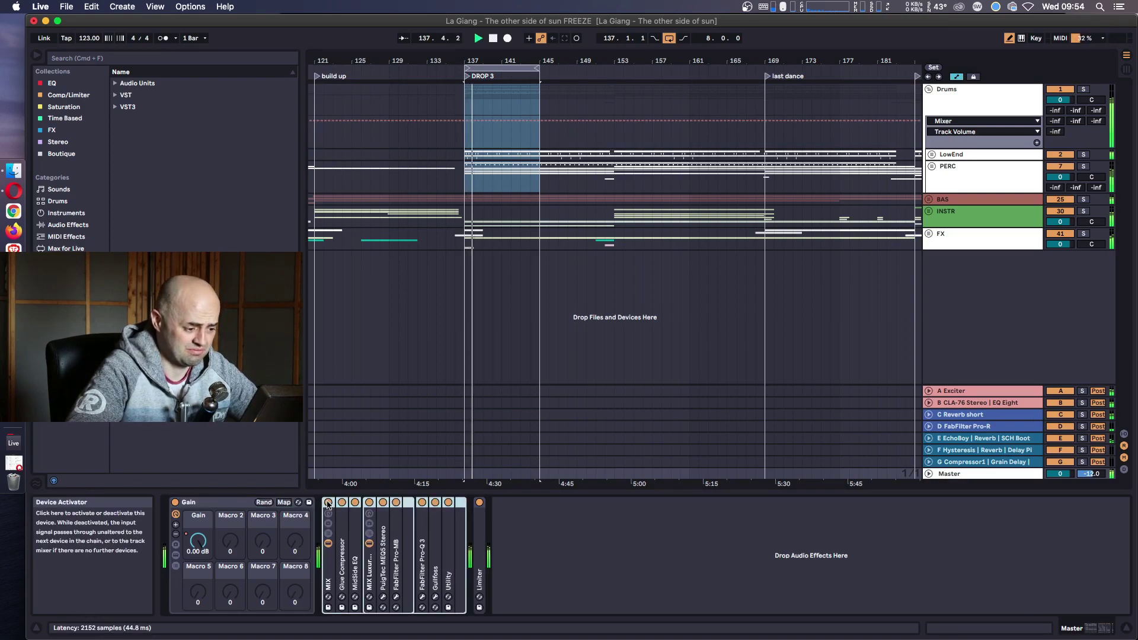
click(328, 502)
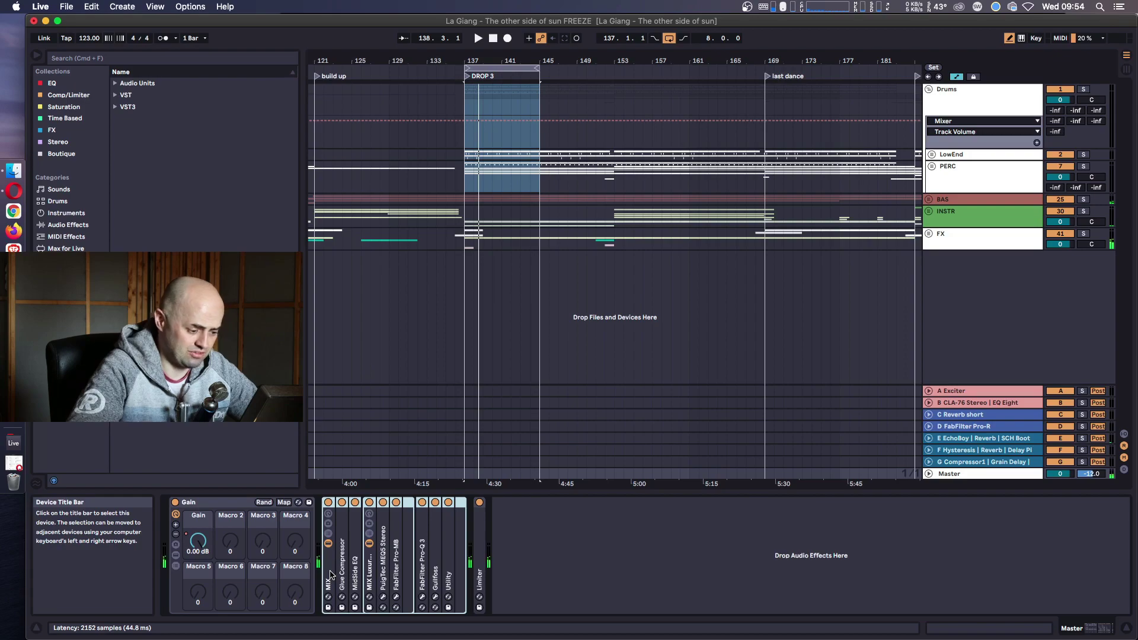
Delete the MIX rack and the Limiter from the Master track.
key(Delete)
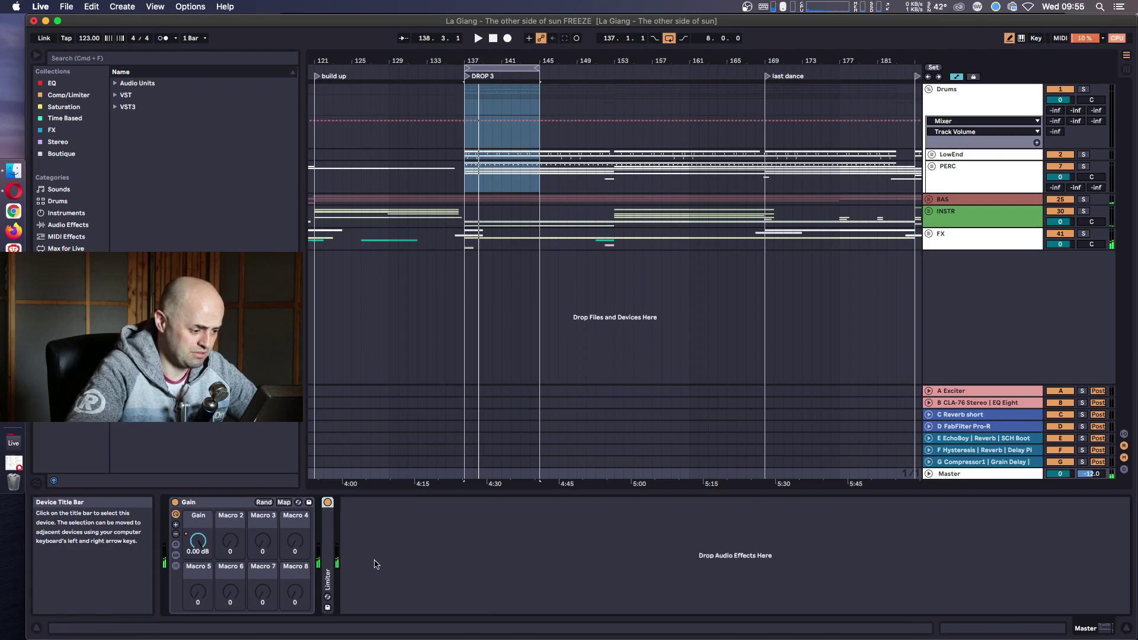
click(326, 550)
key(Delete)
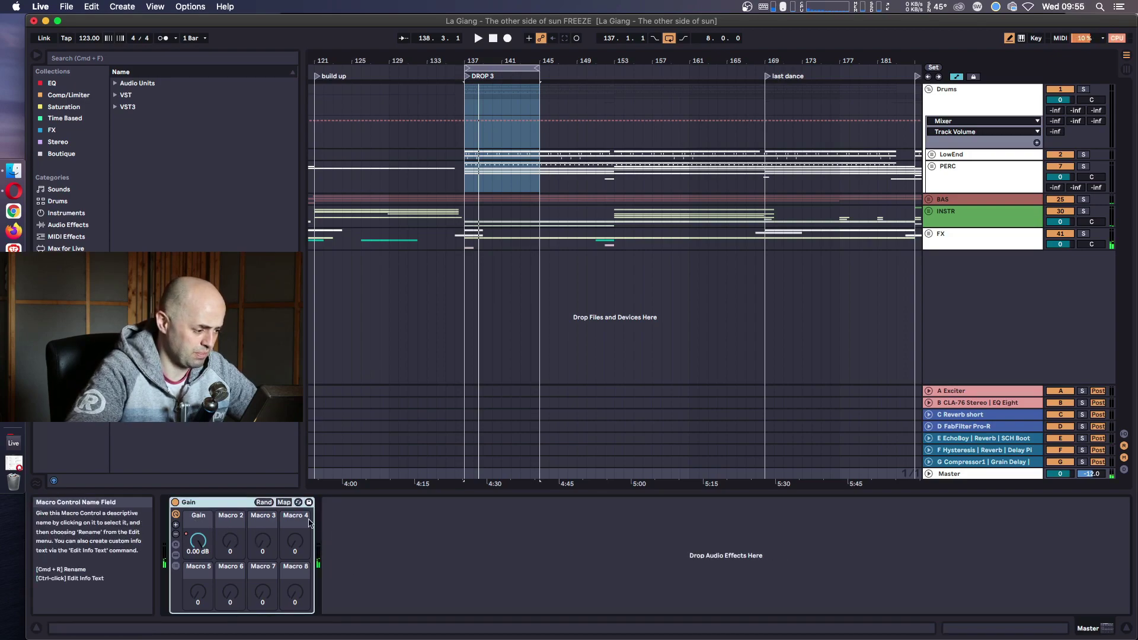
Reduce the Master's Gain rack to a single visible macro and unfold the Master track's automation lanes.
click(175, 503)
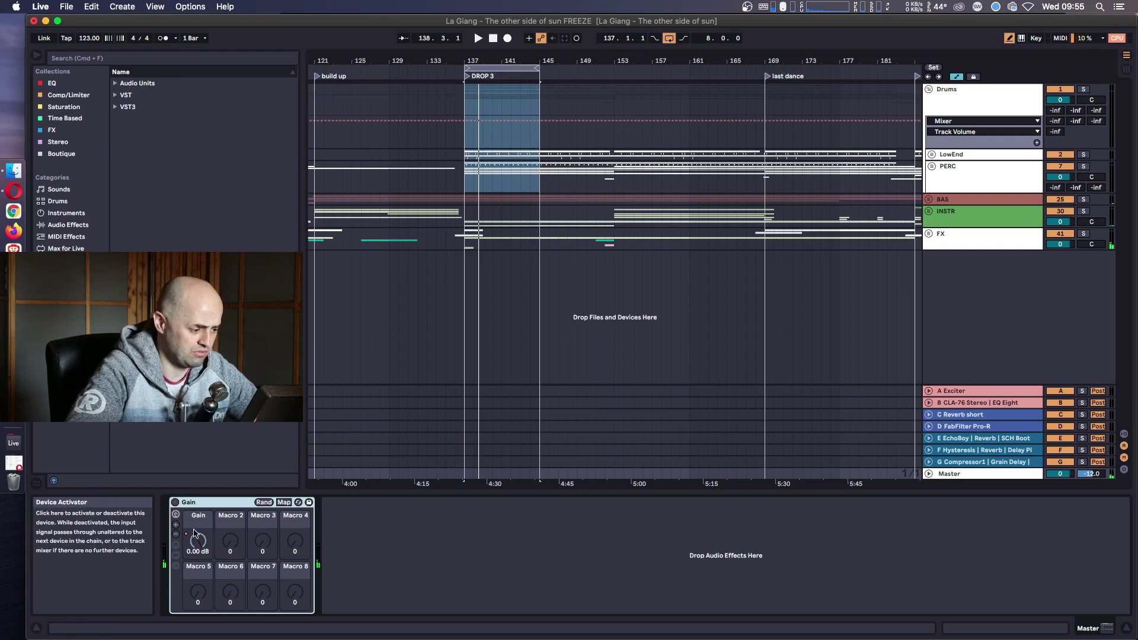
click(174, 503)
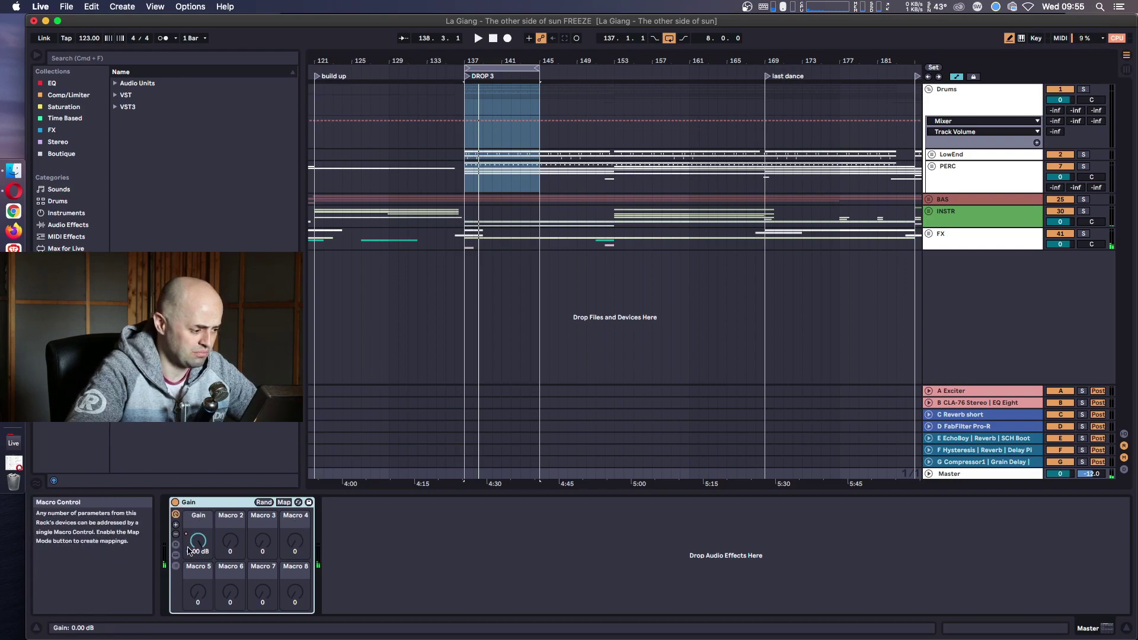
click(176, 535)
click(176, 535)
click(176, 535)
click(176, 535)
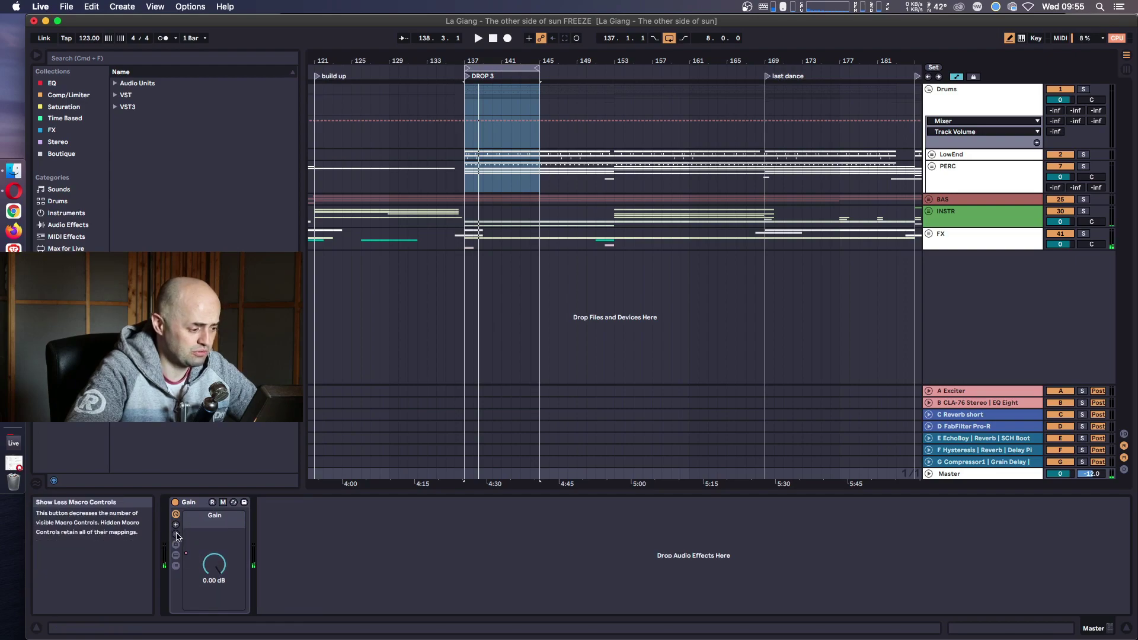
click(929, 474)
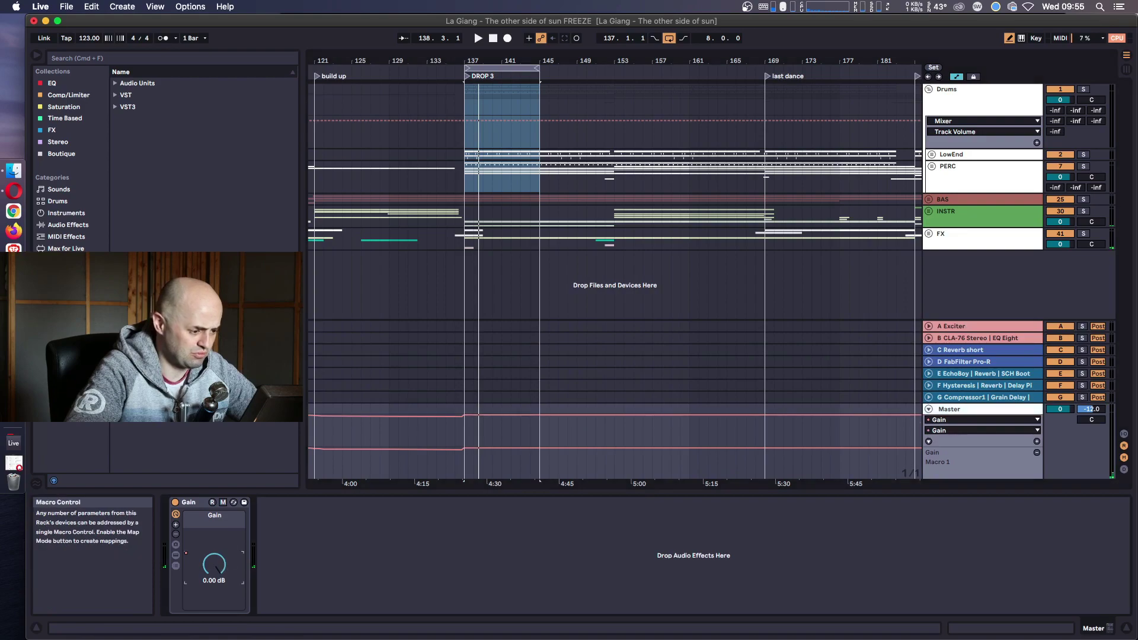
Hide the automation lanes in the arrangement.
key(a)
key(a)
key(a)
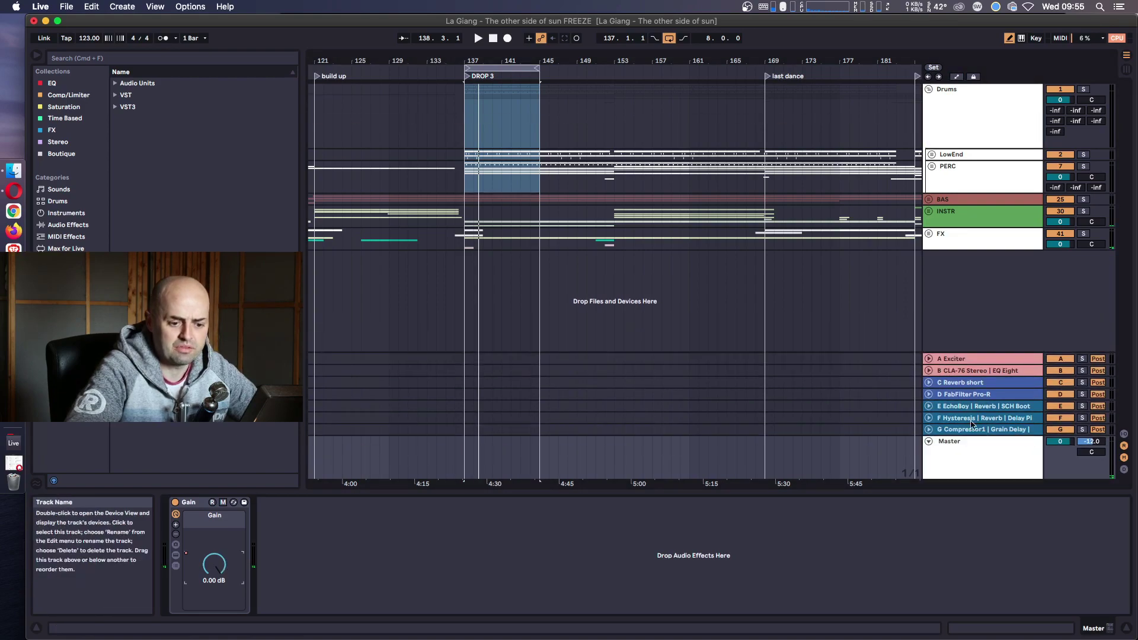
right_click(961, 410)
key(Escape)
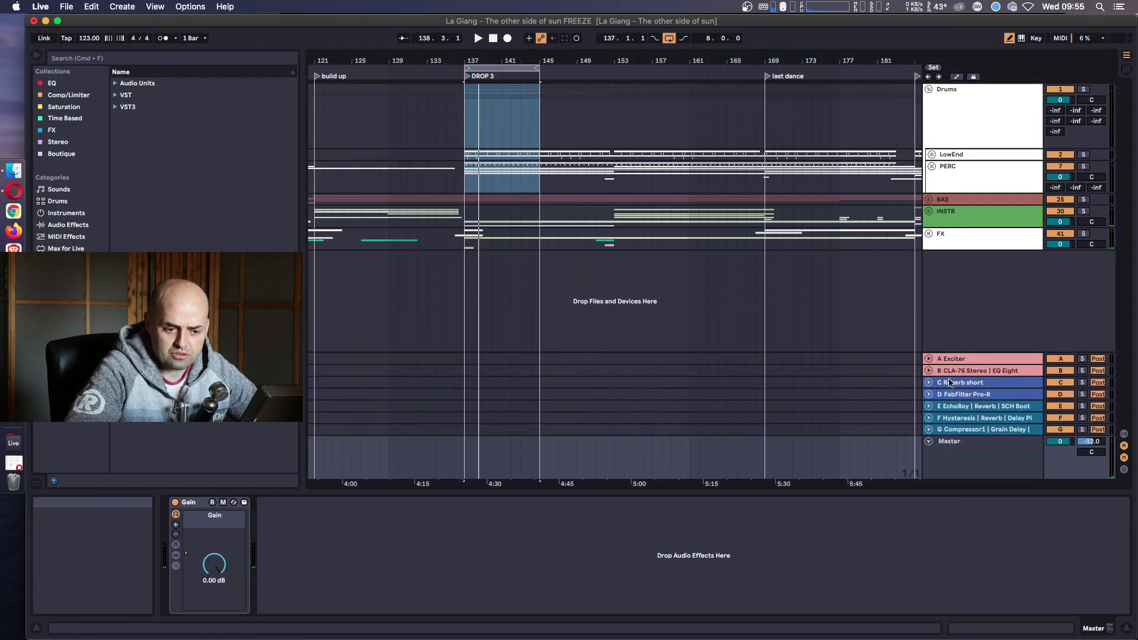
Deactivate return tracks A through G and fold the Master track.
click(1071, 359)
click(1064, 371)
click(1062, 382)
click(1061, 395)
click(1061, 406)
click(1061, 417)
click(1060, 429)
click(928, 441)
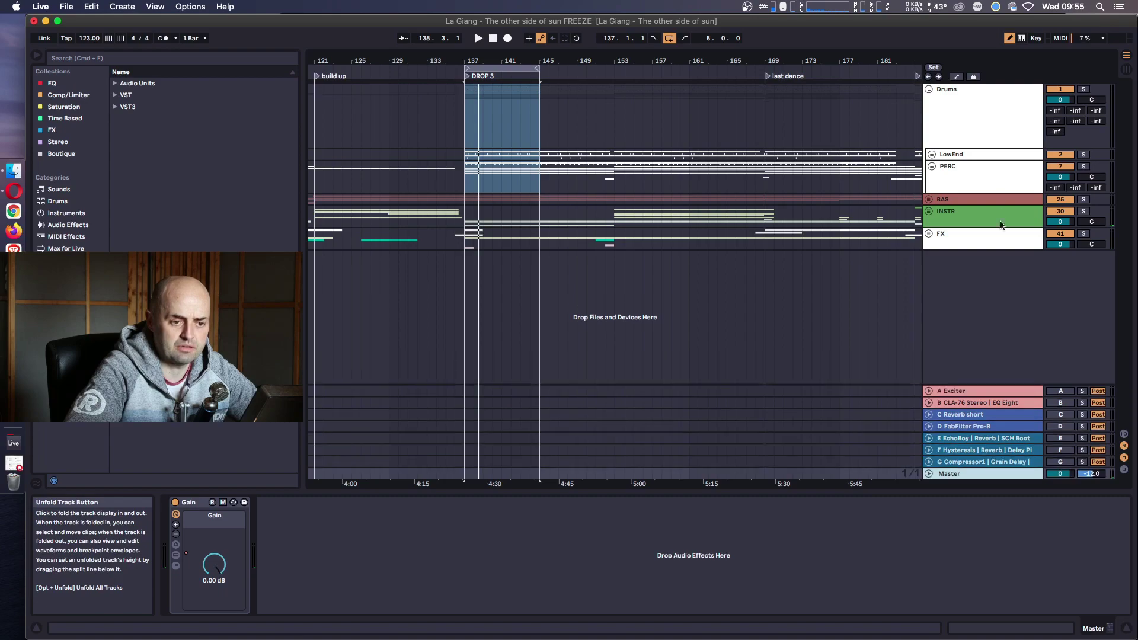
Play the DROP 3 loop and mute the BAS, INSTR, FX and PERC groups, keeping LowEnd active.
key(space)
click(1060, 199)
click(1061, 211)
click(1061, 233)
click(1060, 166)
click(1059, 154)
click(1058, 154)
Unfold the LowEnd group and ungroup its tracks.
click(931, 154)
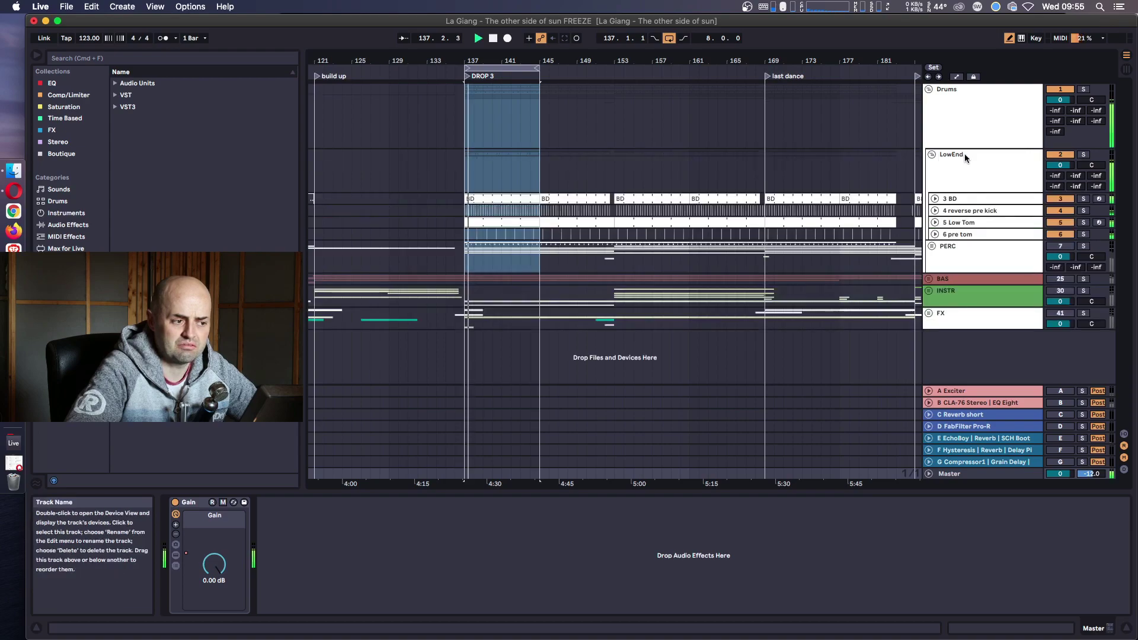
click(965, 154)
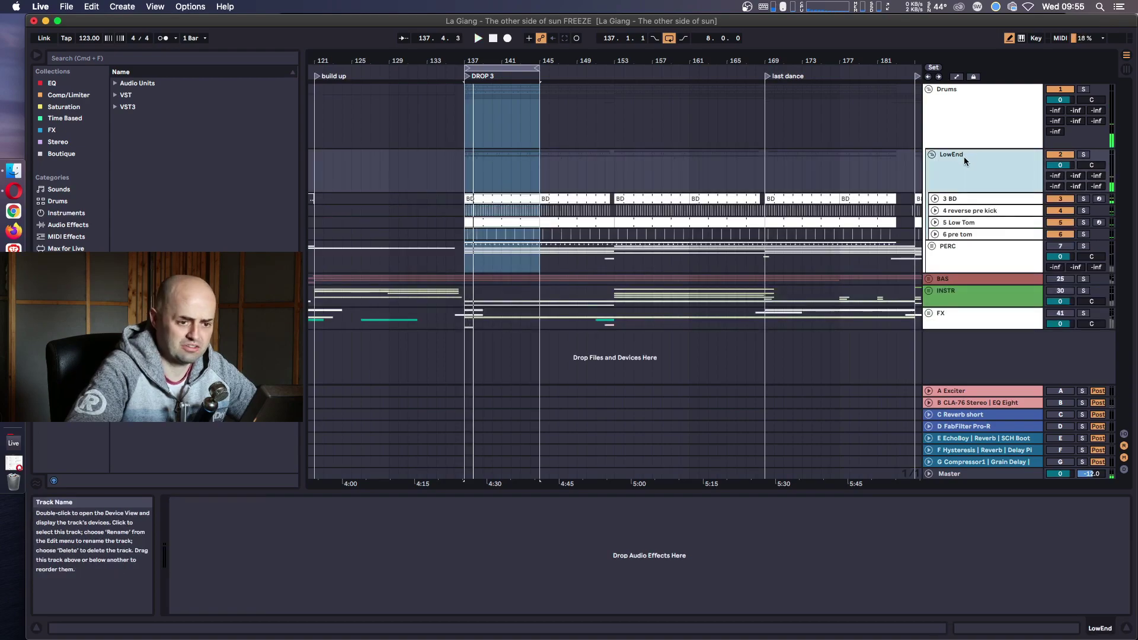
right_click(976, 166)
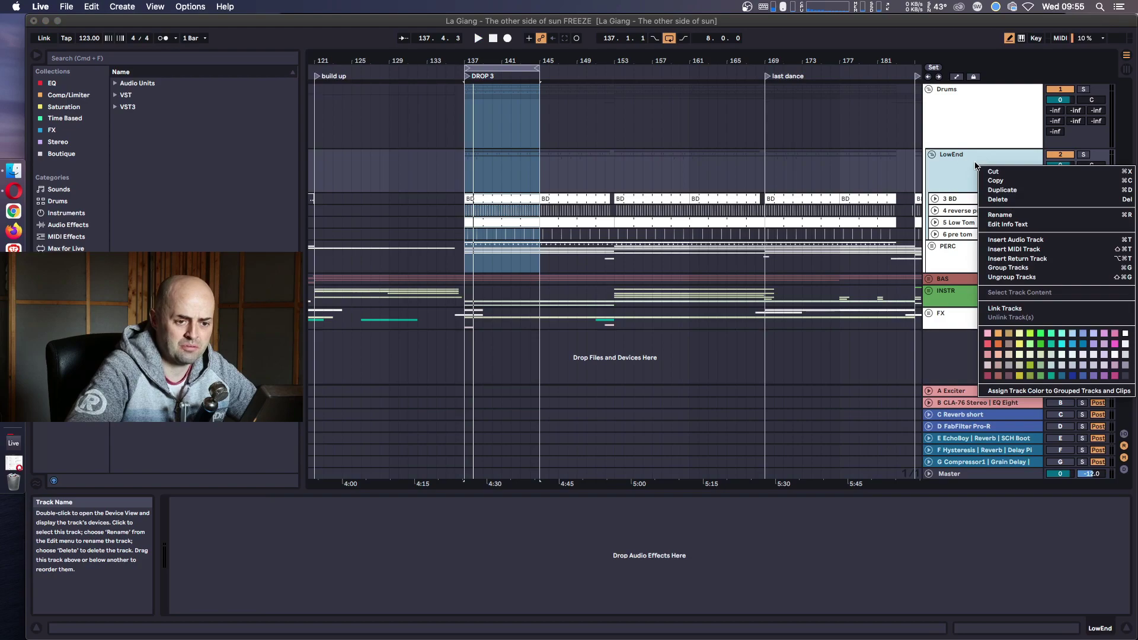
key(Return)
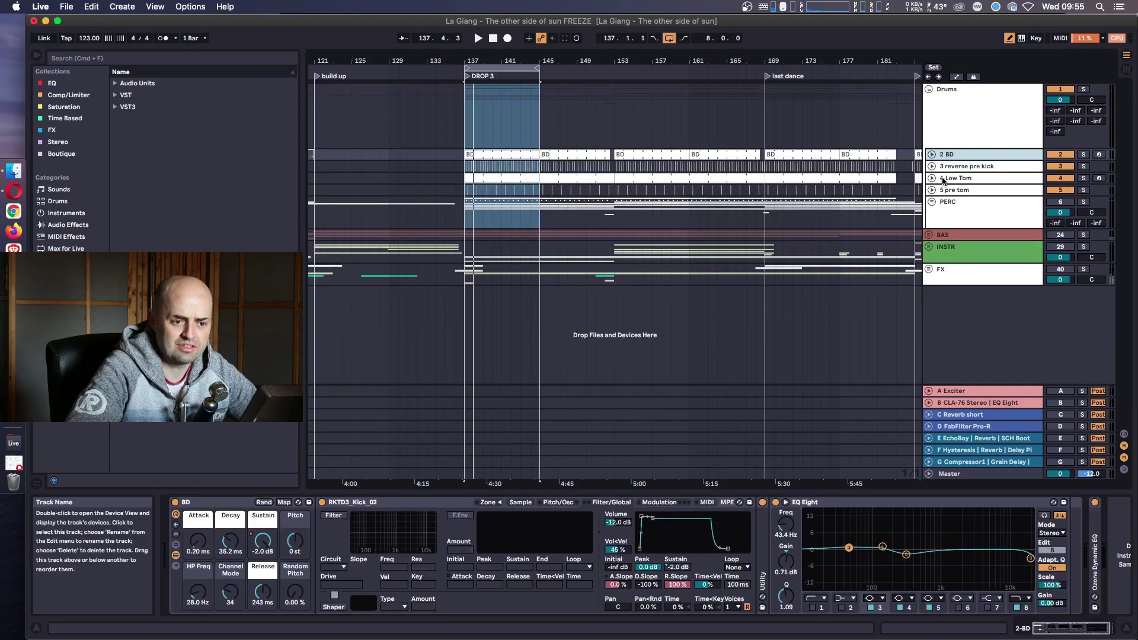
Mute the reverse pre kick, Low Tom and pre tom tracks so only the BD track is active.
click(1038, 169)
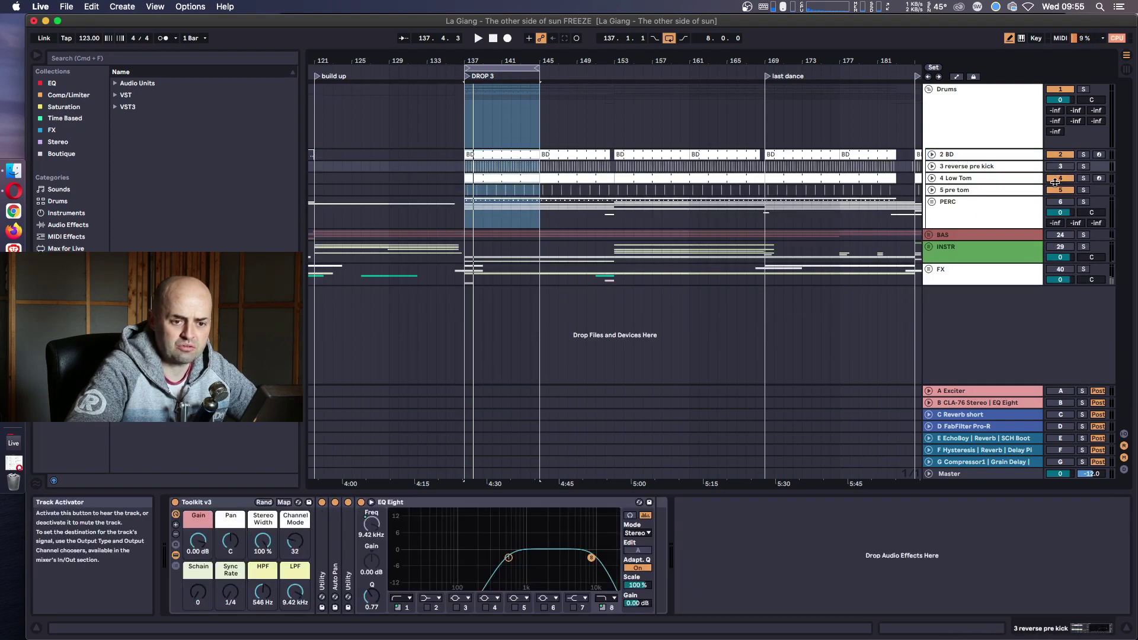
click(941, 156)
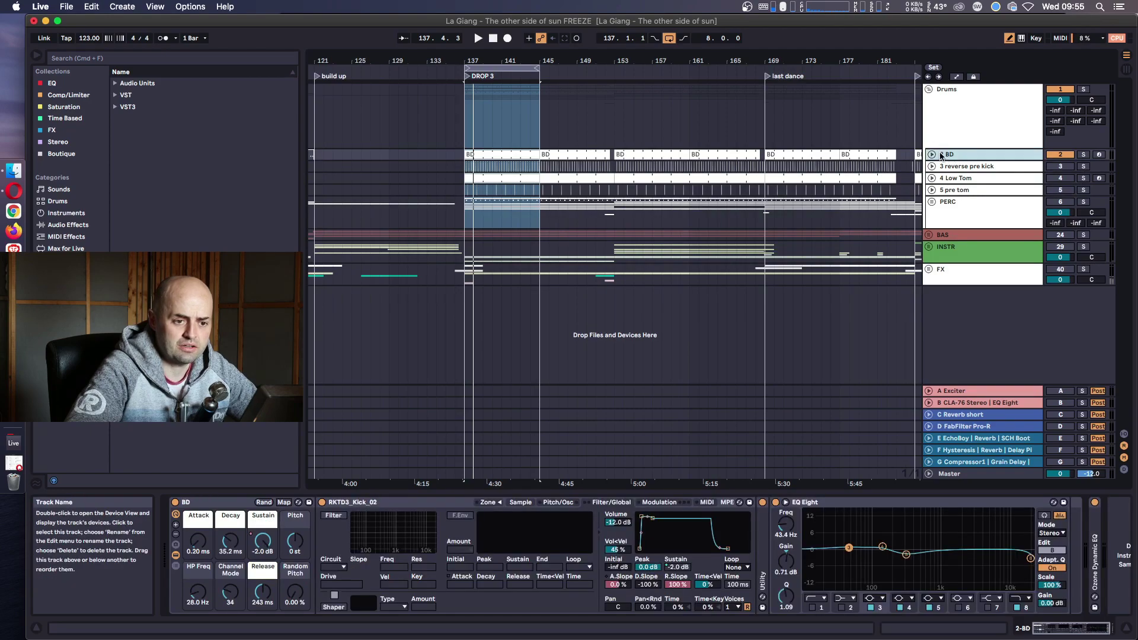
click(944, 107)
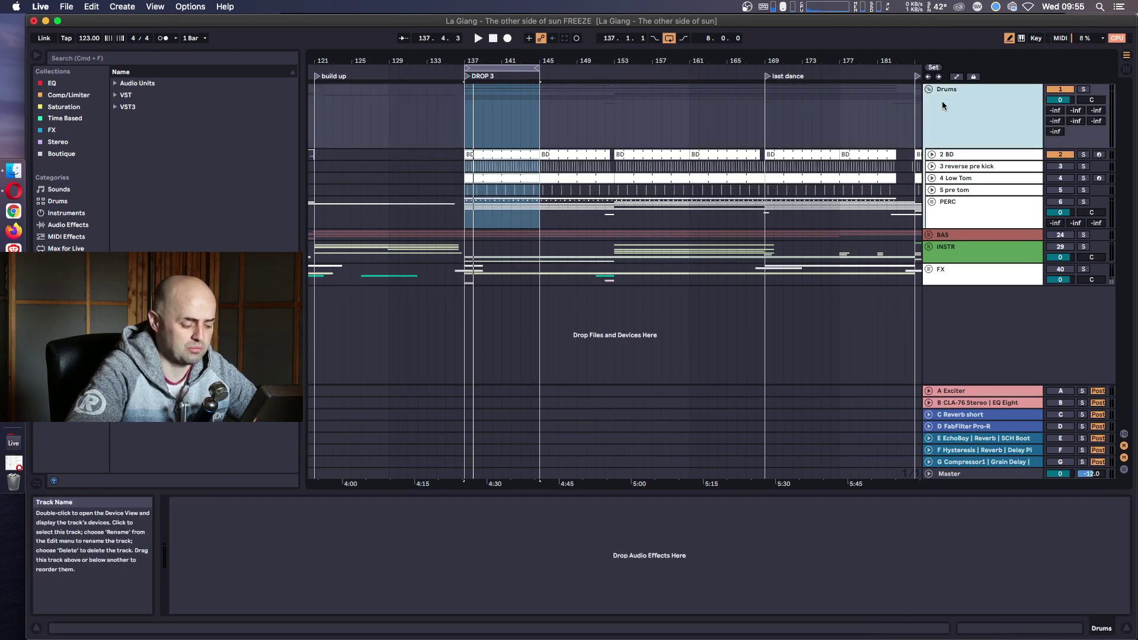
Check the peak levels of the BD, Drums and Master tracks in the Session View mixer.
key(Tab)
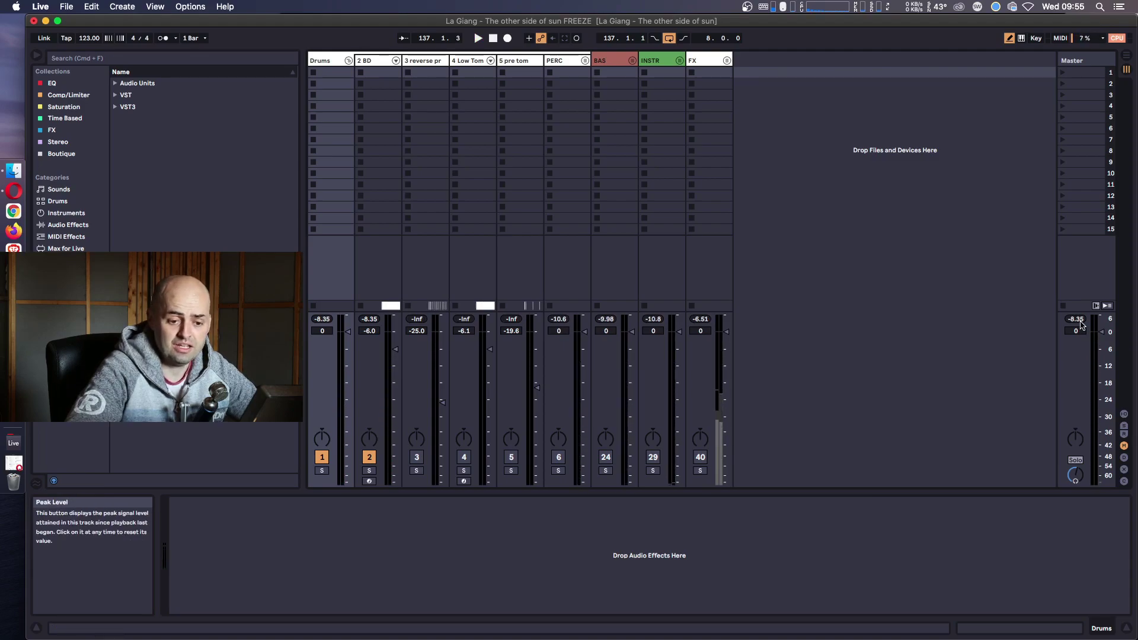
key(Tab)
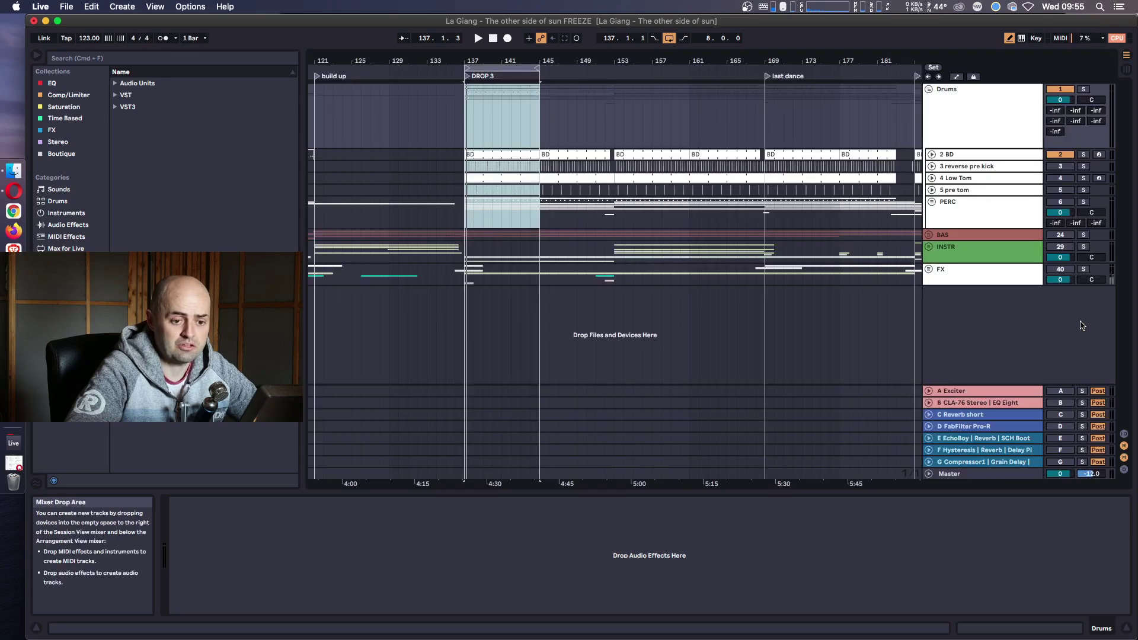
key(Tab)
key(Tab)
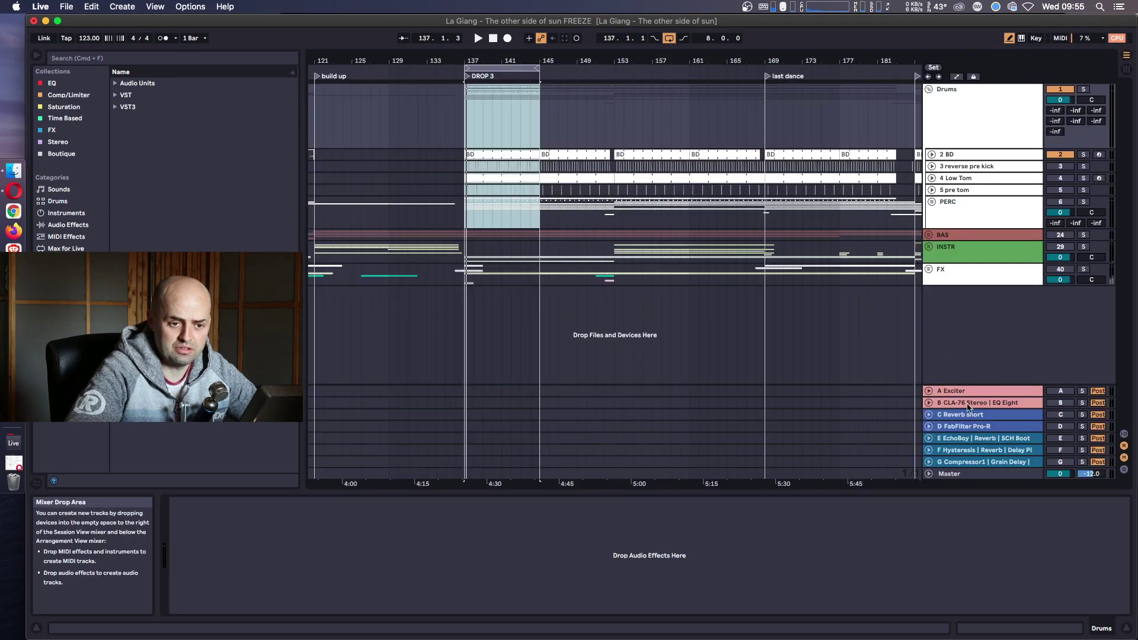
Set the BD track's volume to -4 dB and check its peak level in the Session View mixer during playback.
click(933, 155)
text(-4)
key(Return)
key(space)
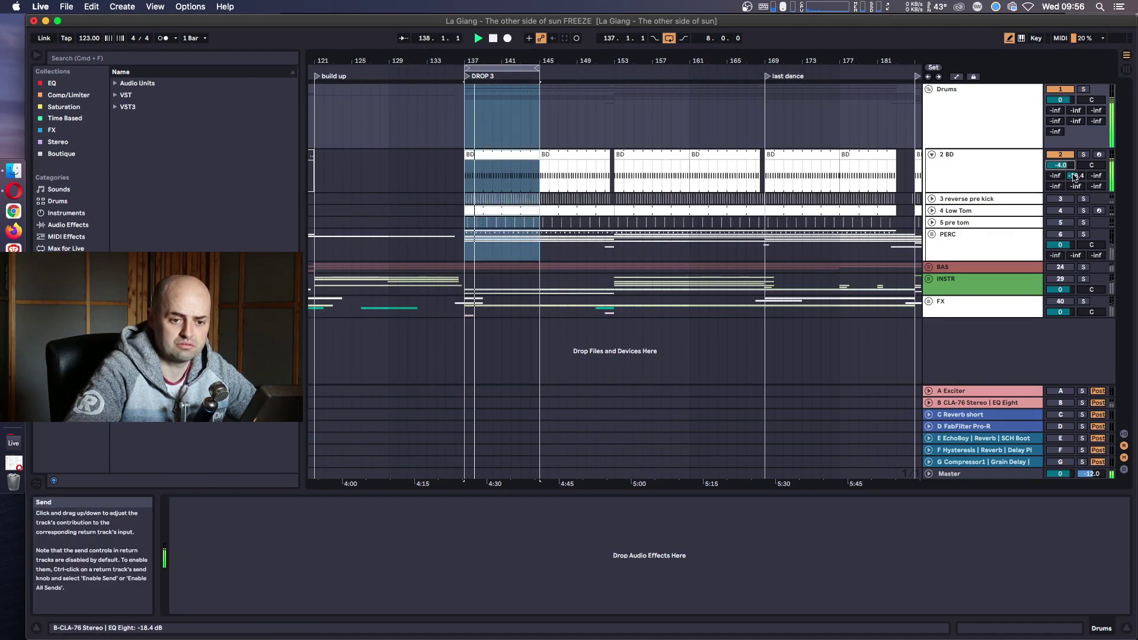
click(970, 172)
key(Tab)
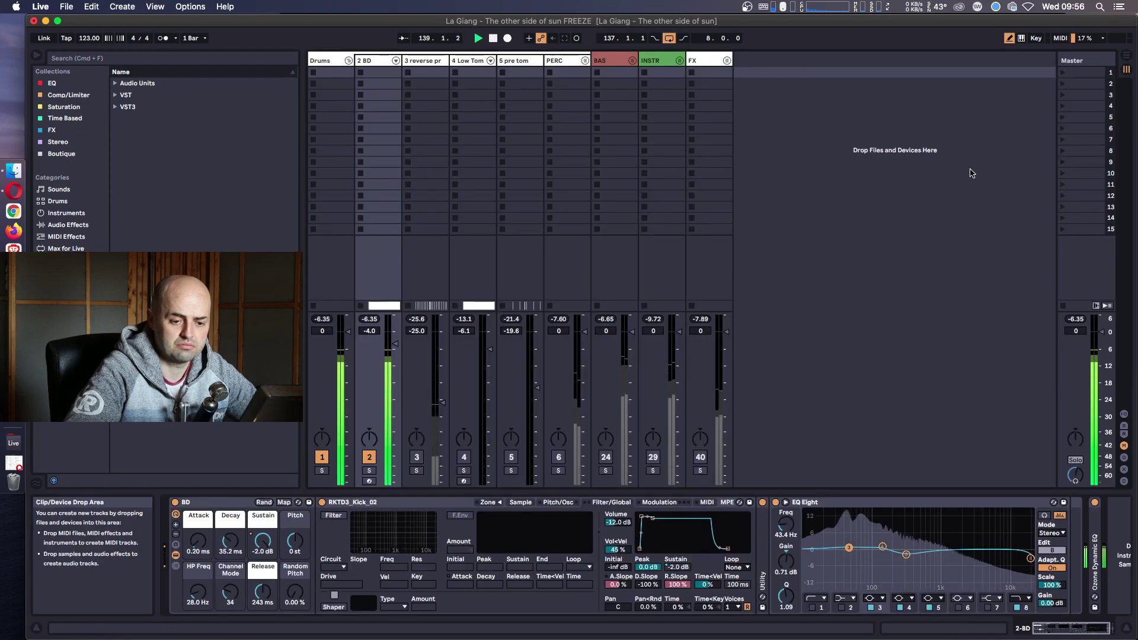
key(Tab)
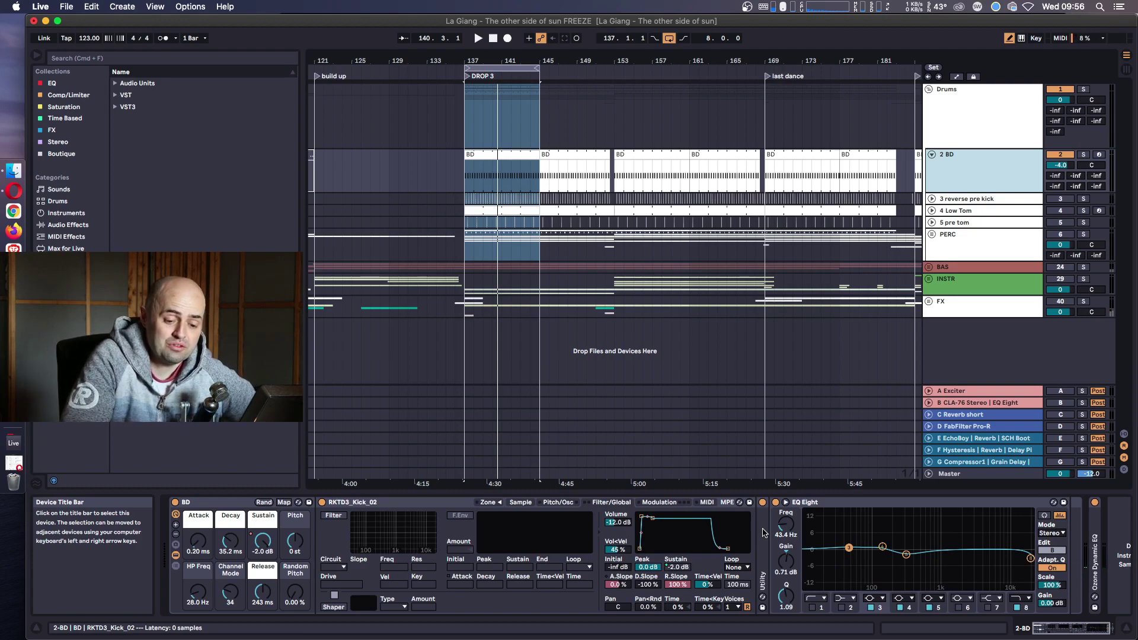
Delete the Ozone Dynamic EQ from the BD track and listen to the loop without it.
click(1094, 563)
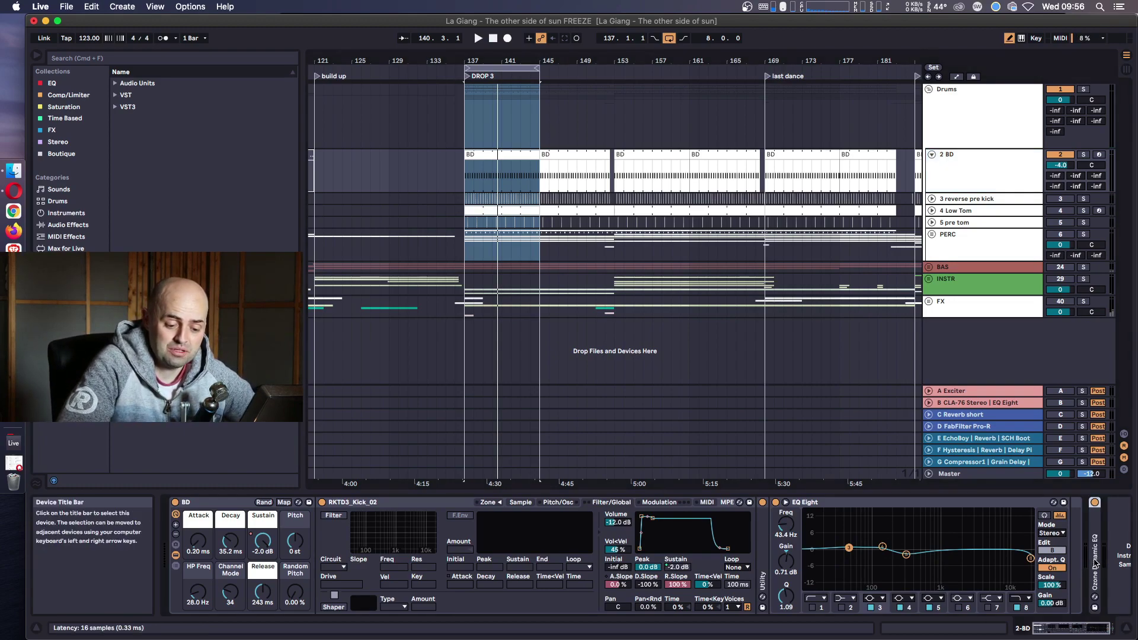
key(Delete)
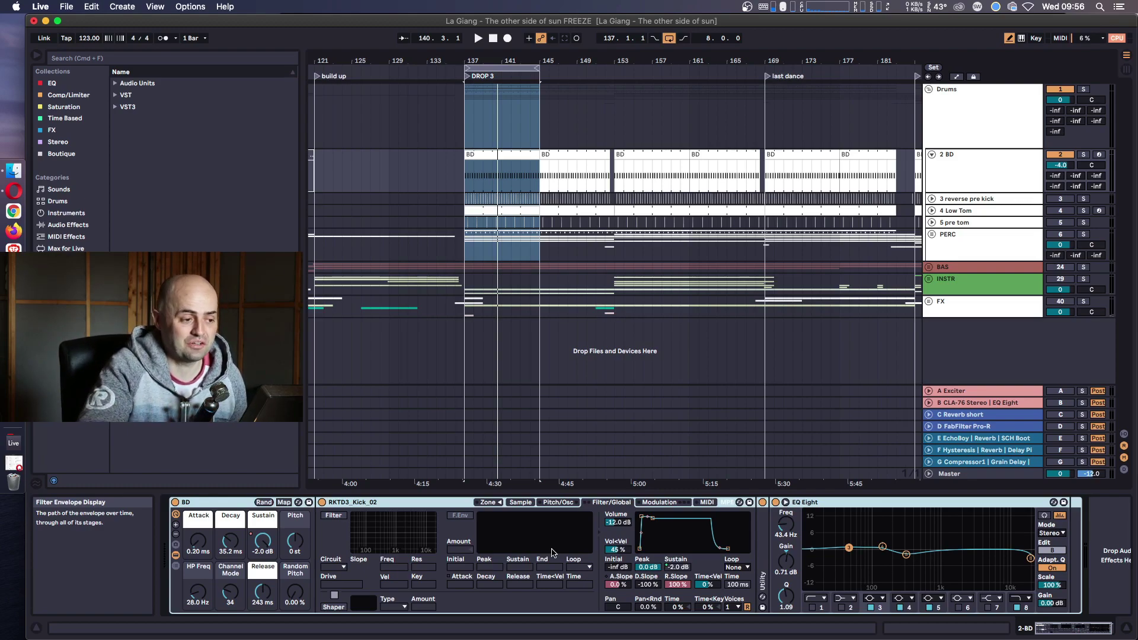
key(space)
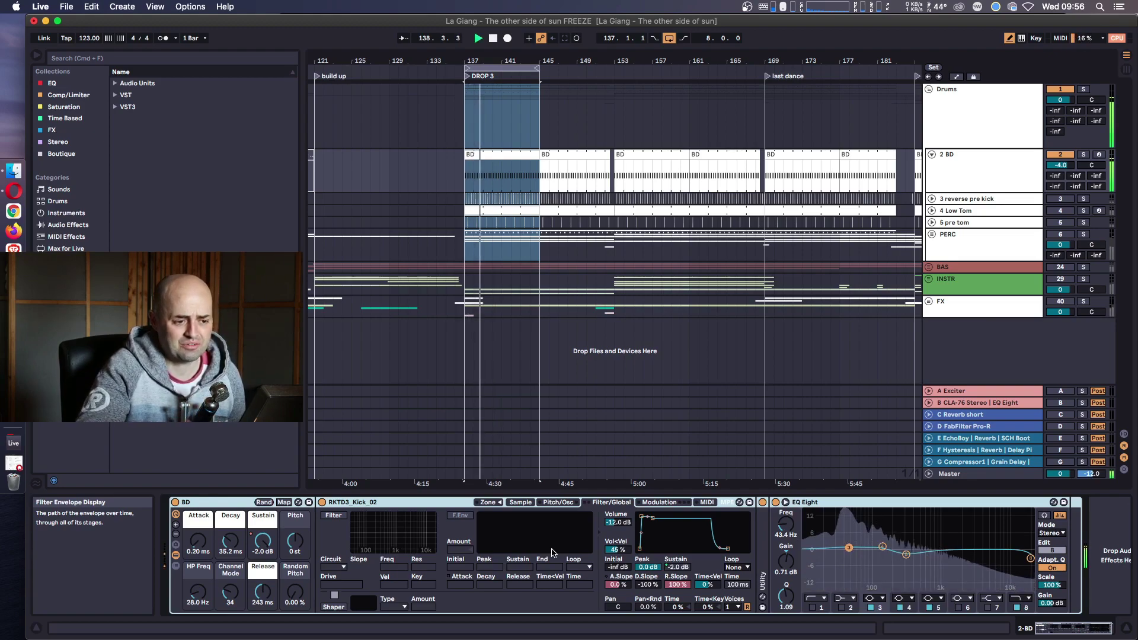
key(space)
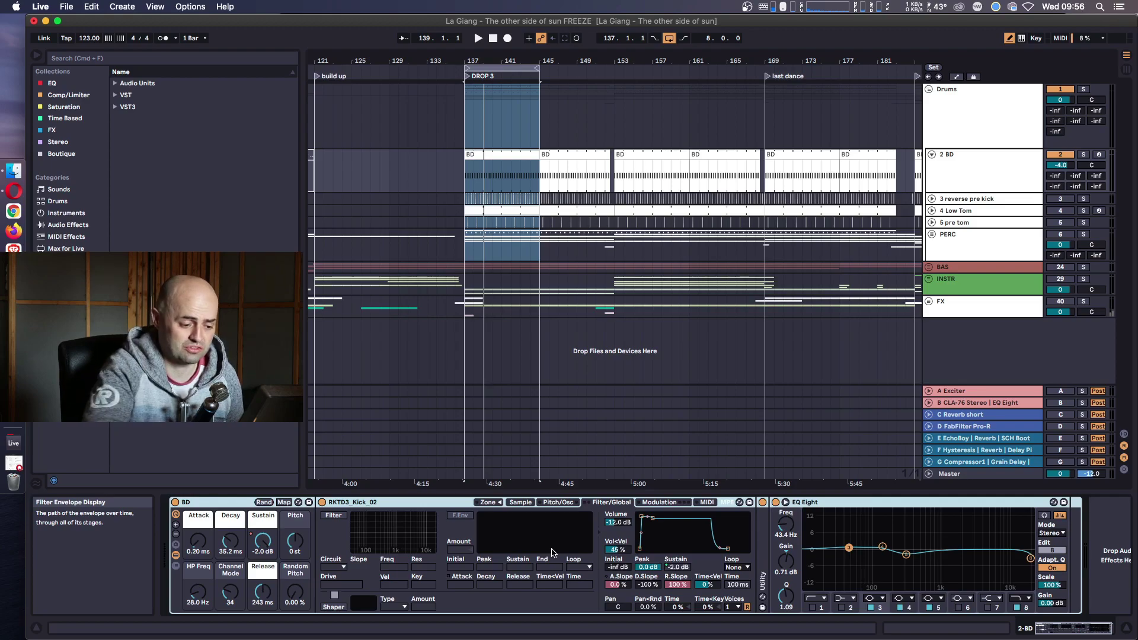
key(space)
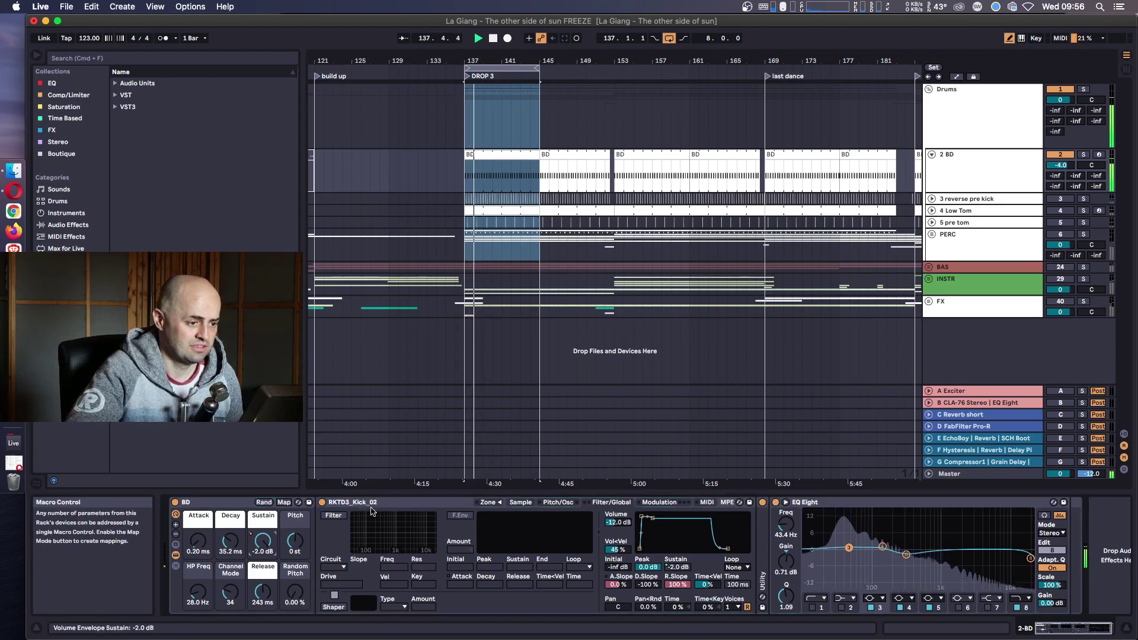
Show the BD track's Sustain automation and draw it at 0 dB across the song, leaving the dip before DROP 2.
key(a)
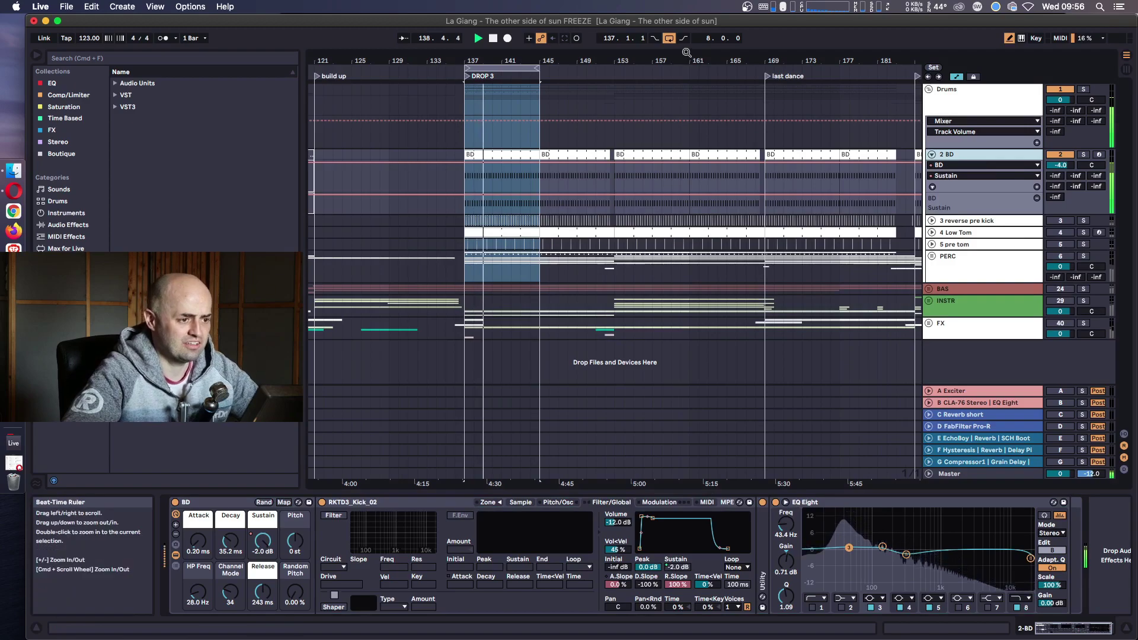
double_click(686, 52)
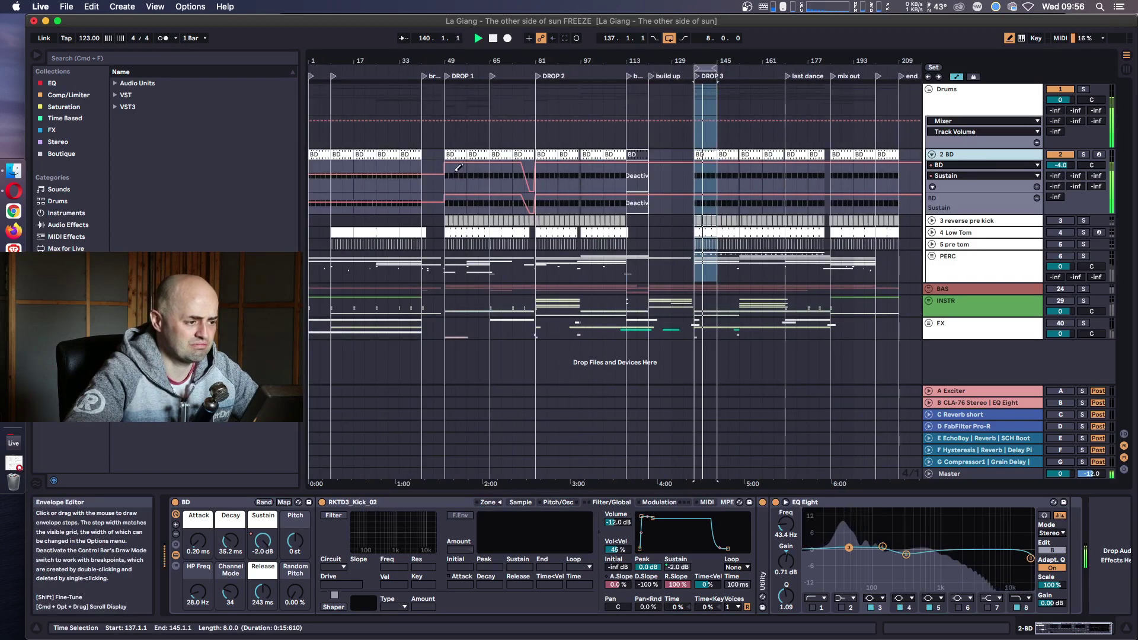
mouse_move(432, 172)
mouse_down()
mouse_move(435, 143)
mouse_move(288, 146)
mouse_up()
mouse_move(456, 156)
mouse_down()
mouse_move(523, 144)
mouse_move(573, 161)
mouse_move(841, 161)
mouse_move(908, 133)
mouse_up()
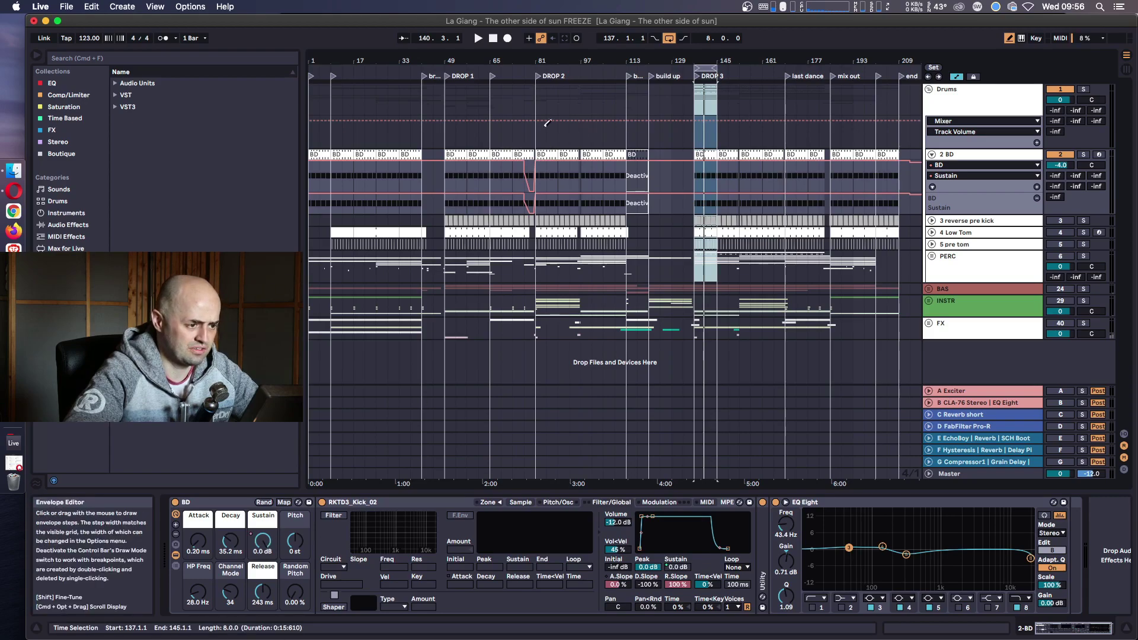
Isolate the BD clip section over the Sustain dip before DROP 2, coloured red and named "Automate sus".
scroll(530, 172, up, 5)
key(b)
drag(479, 204, 536, 155)
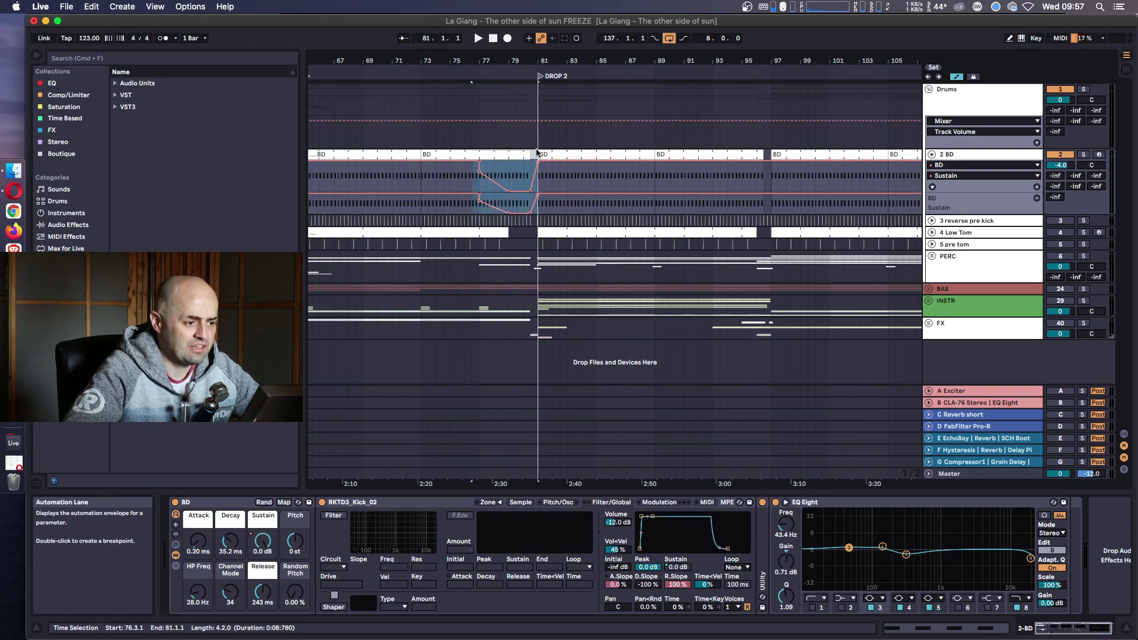
right_click(514, 157)
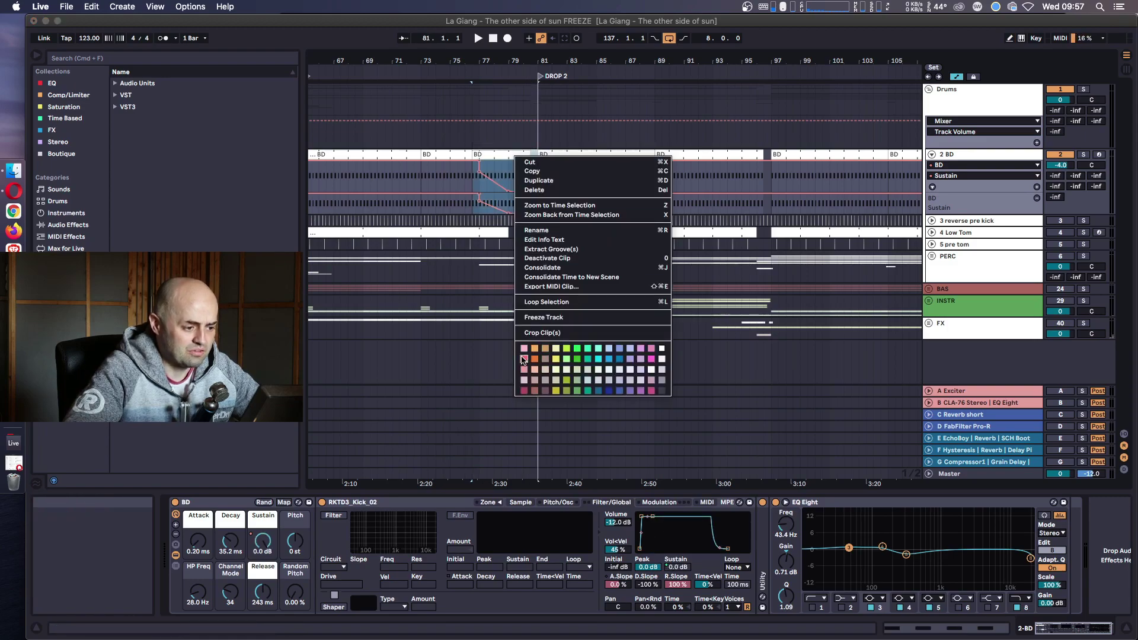
click(523, 359)
key(super+r)
text(Automate)
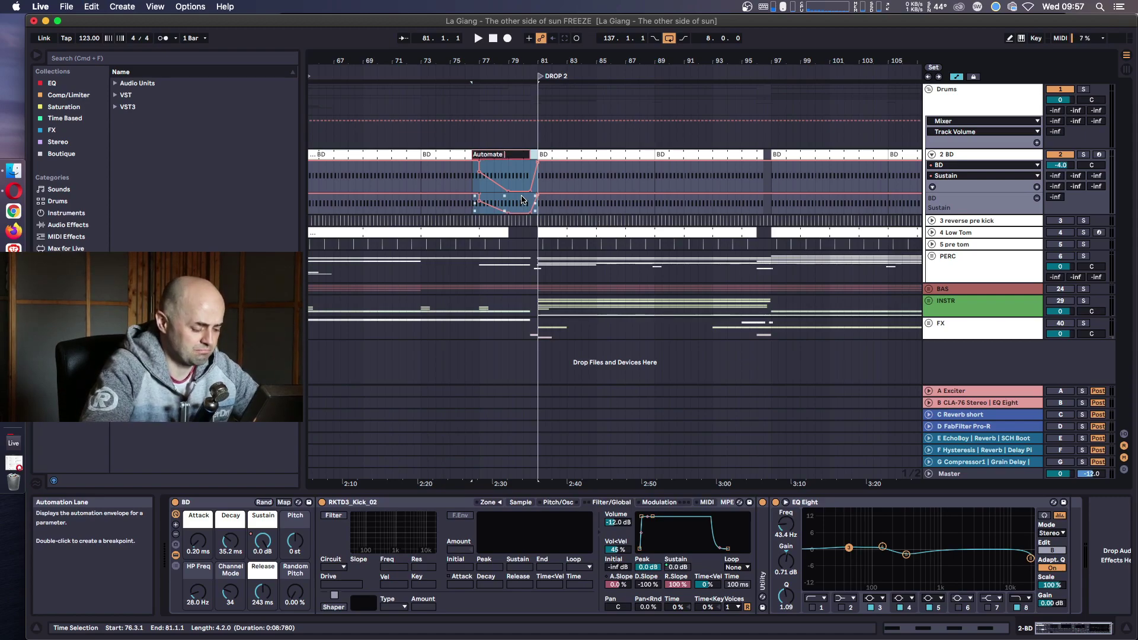
text( sus)
key(Return)
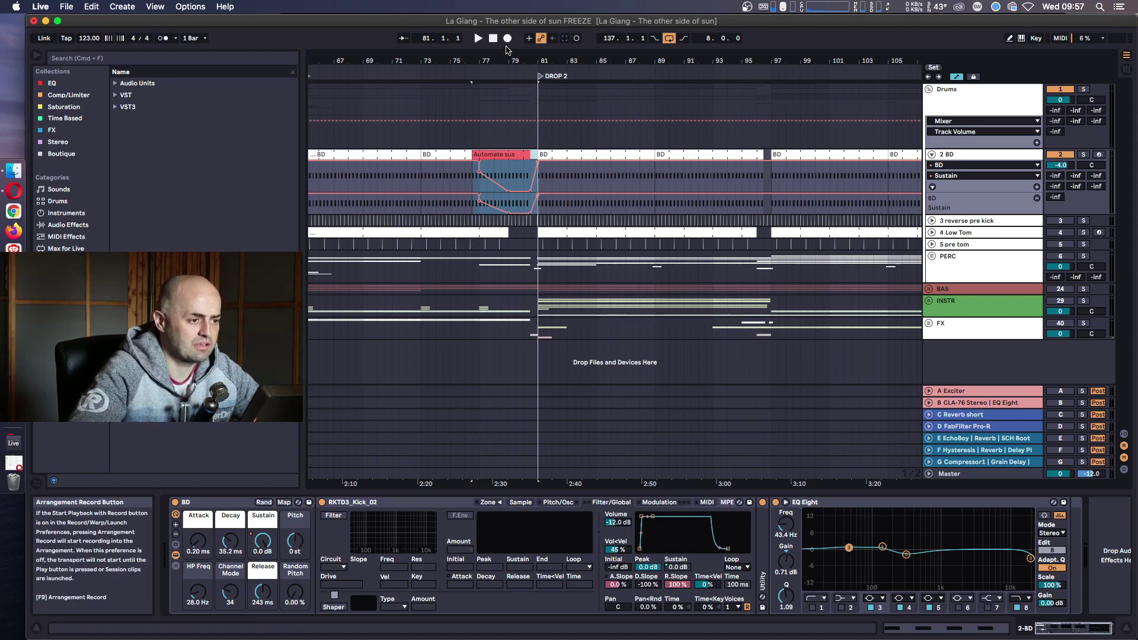
Colour the BD clips from bar 1 to 41 red and consolidate them into one clip named "Automate EQ".
drag(509, 60, 509, 24)
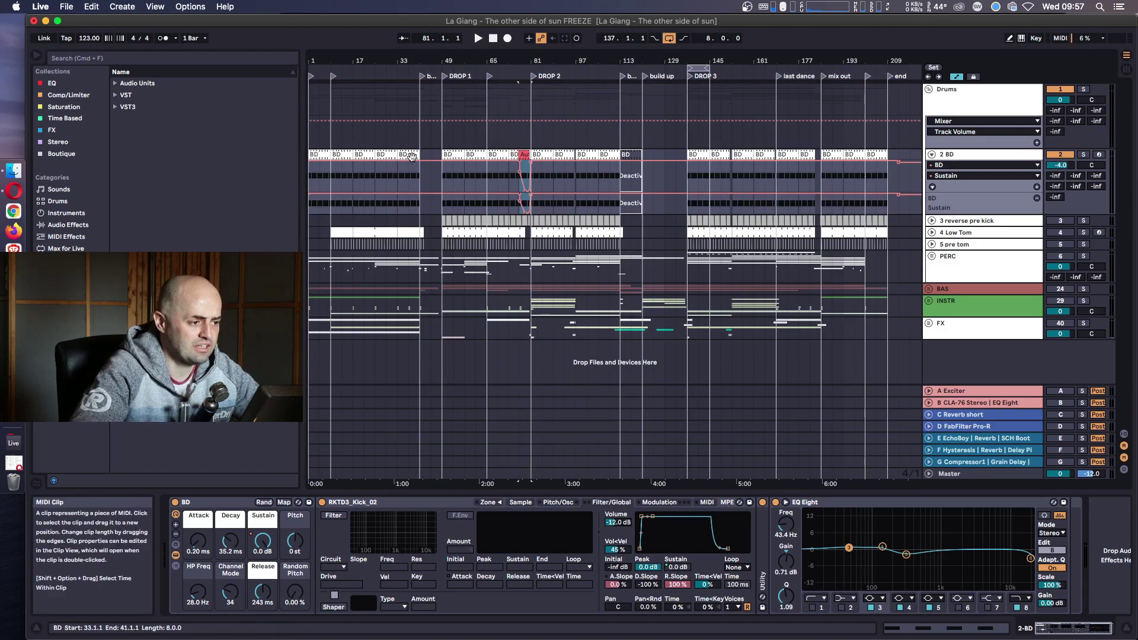
drag(421, 156, 299, 159)
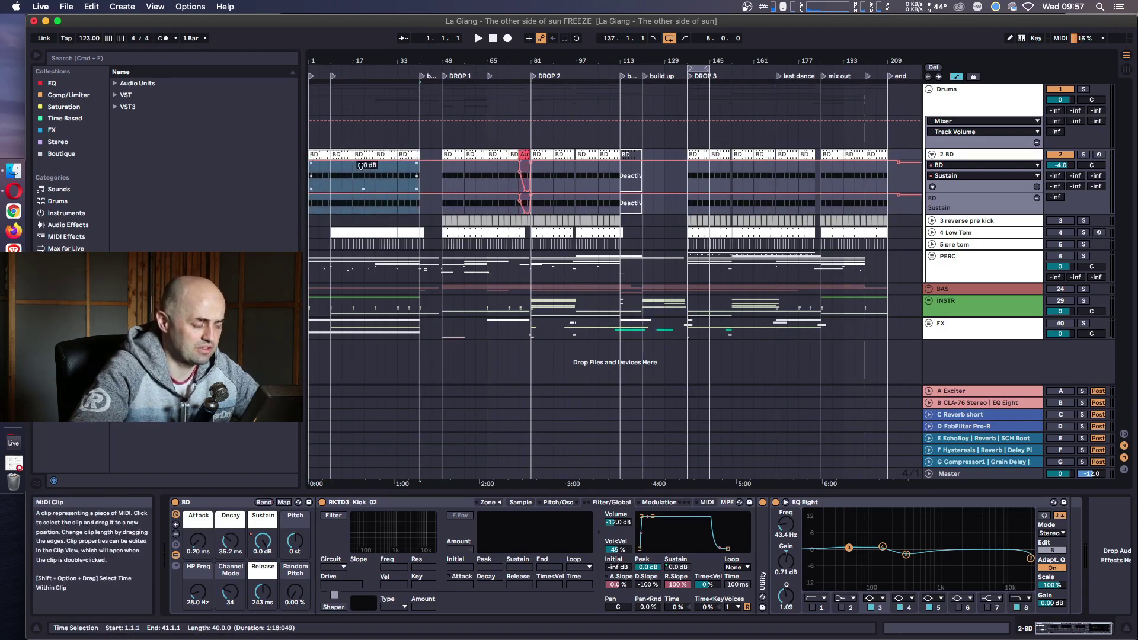
right_click(380, 176)
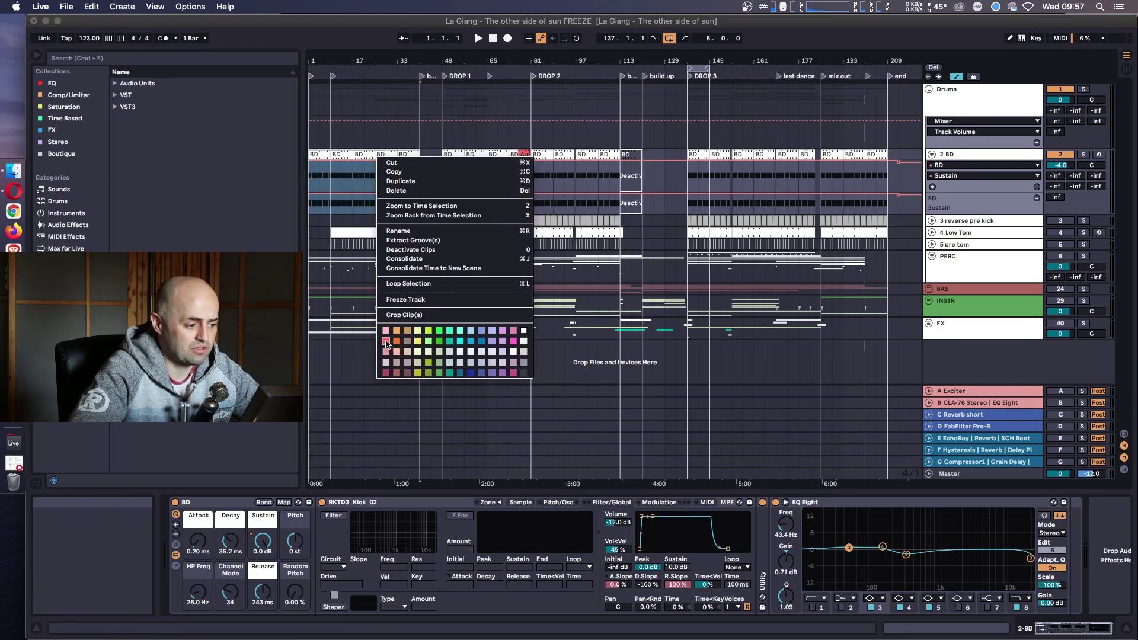
click(386, 341)
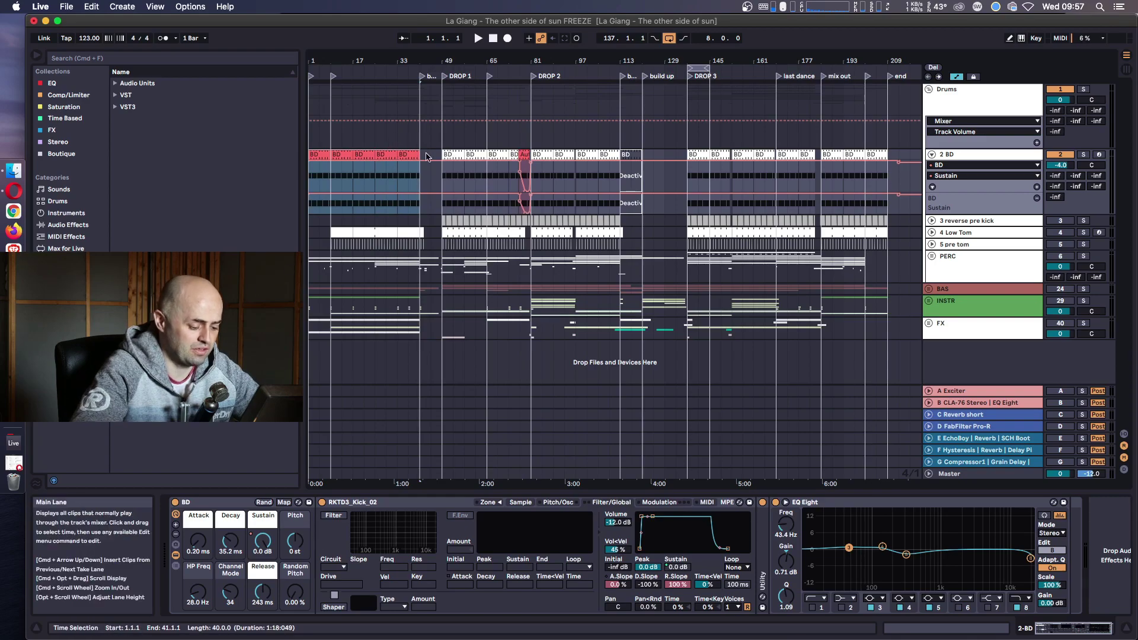
key(super+j)
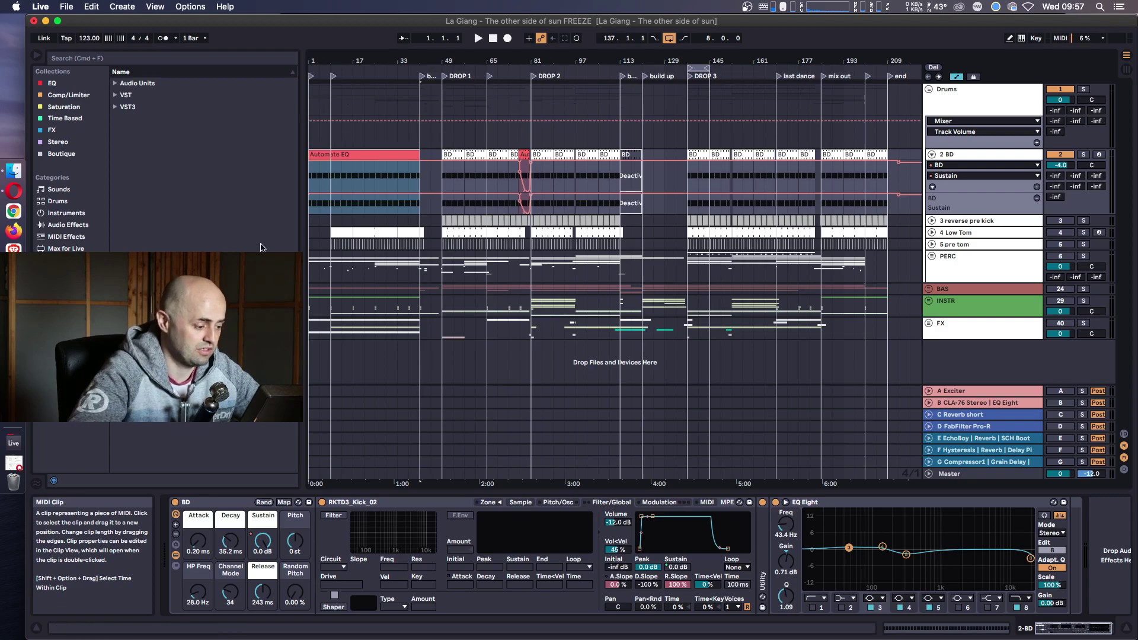
Delete the Sustain macro's automation from the BD rack.
right_click(260, 541)
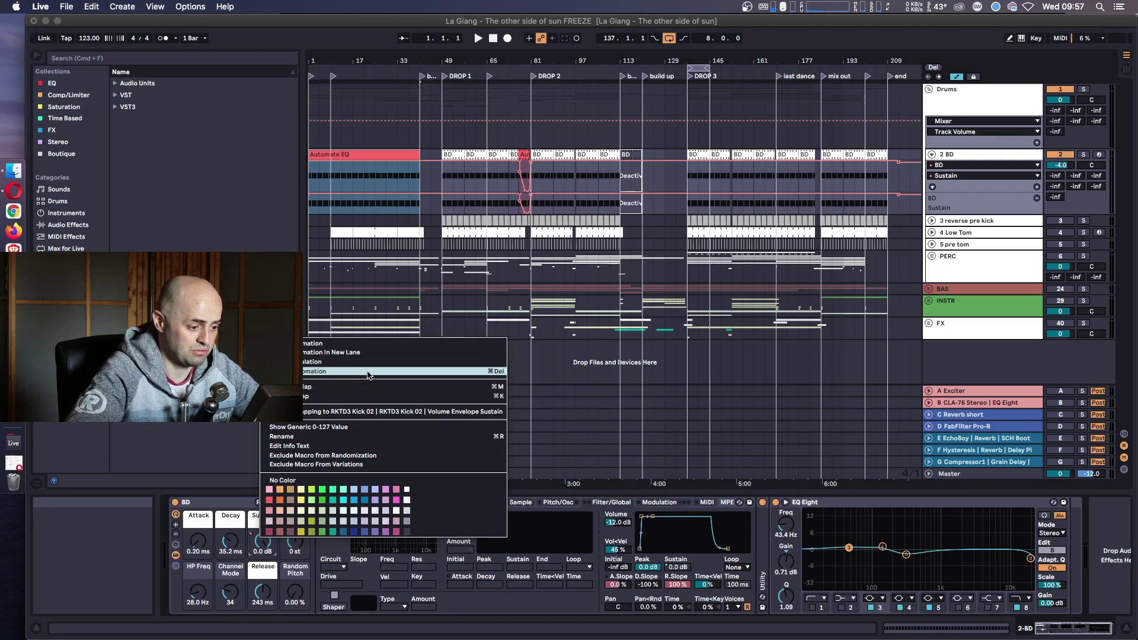
click(368, 371)
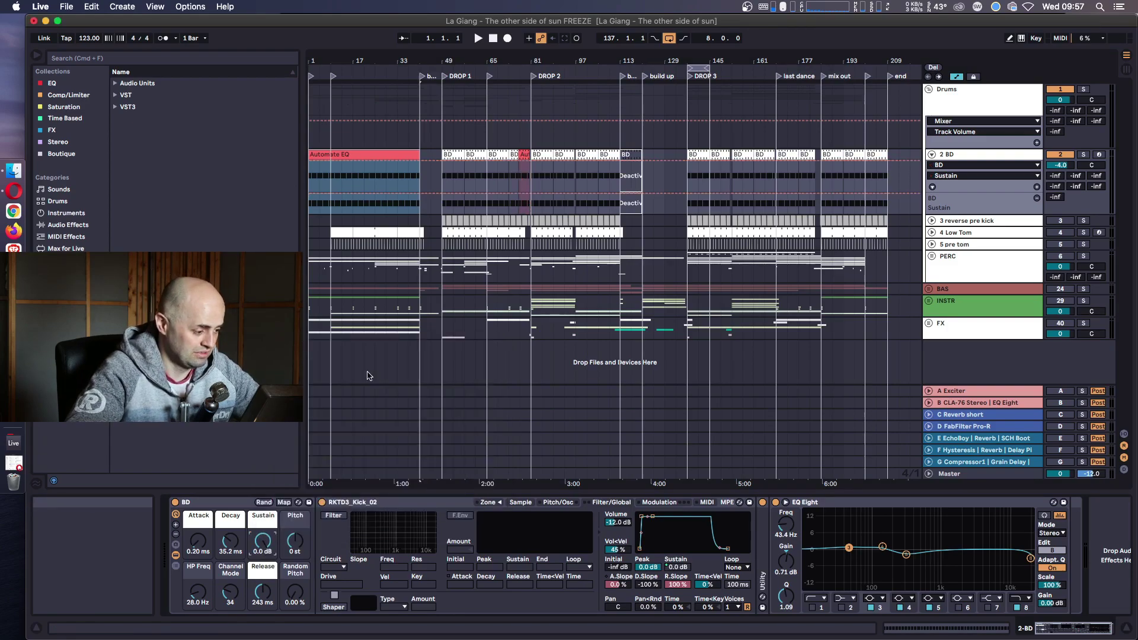
Try reducing the BD rack's visible macro controls to one, and bring the macro controls back.
click(223, 507)
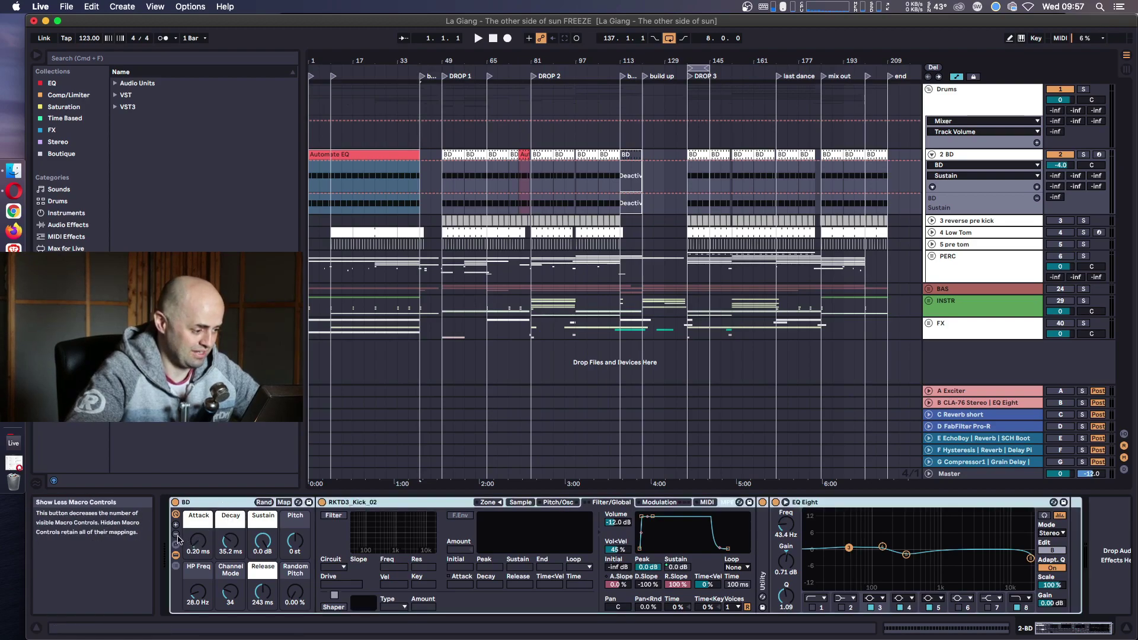
click(197, 541)
click(176, 535)
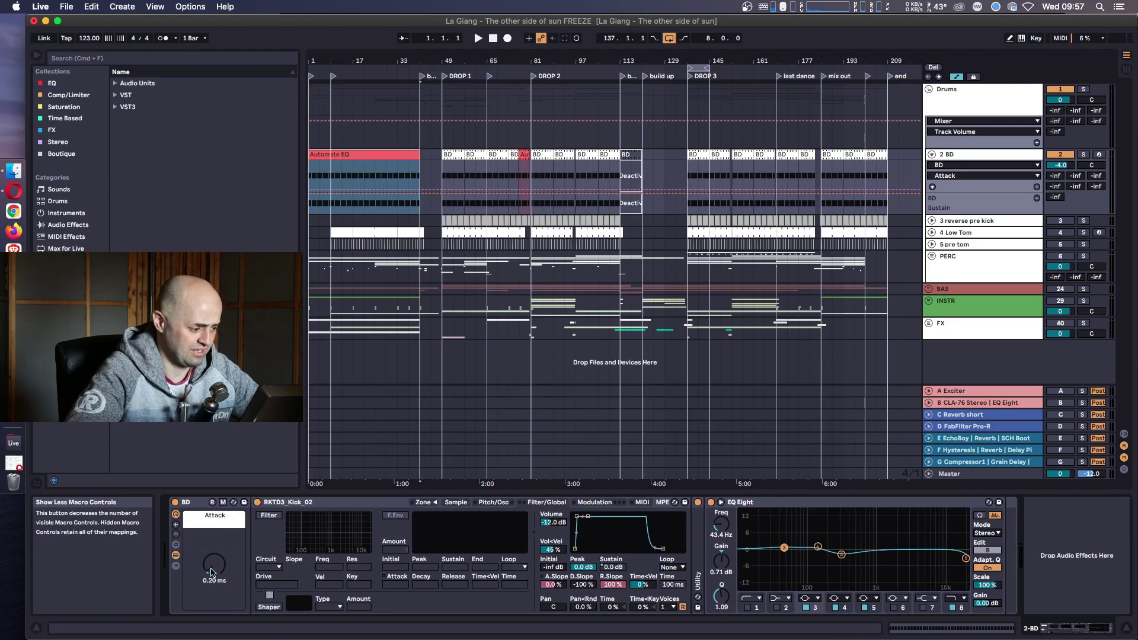
right_click(214, 524)
click(175, 527)
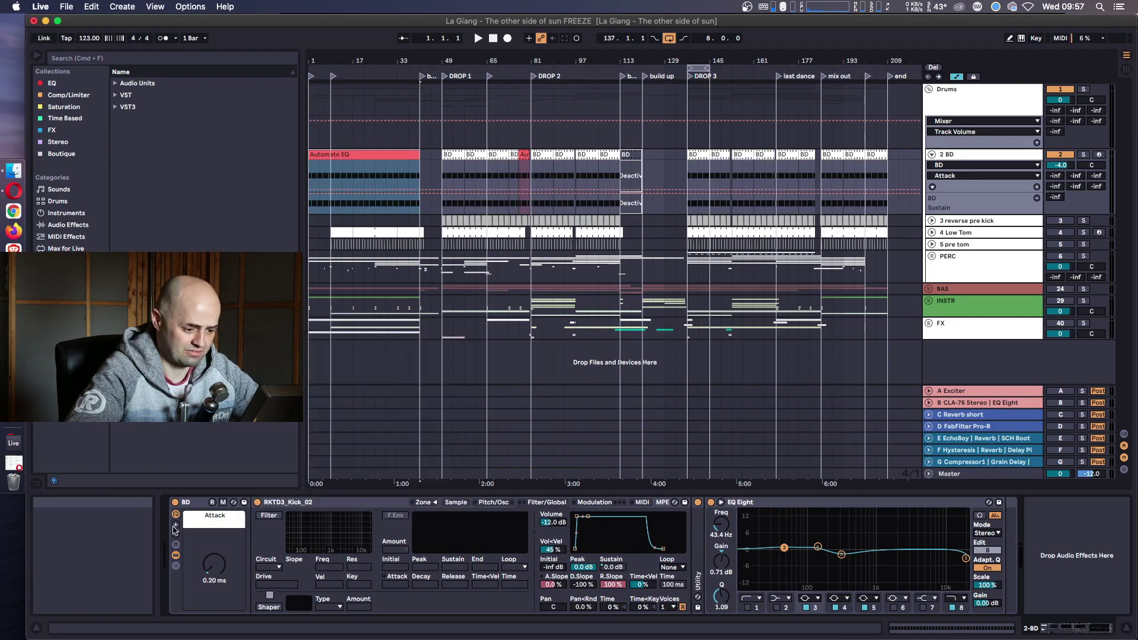
click(176, 525)
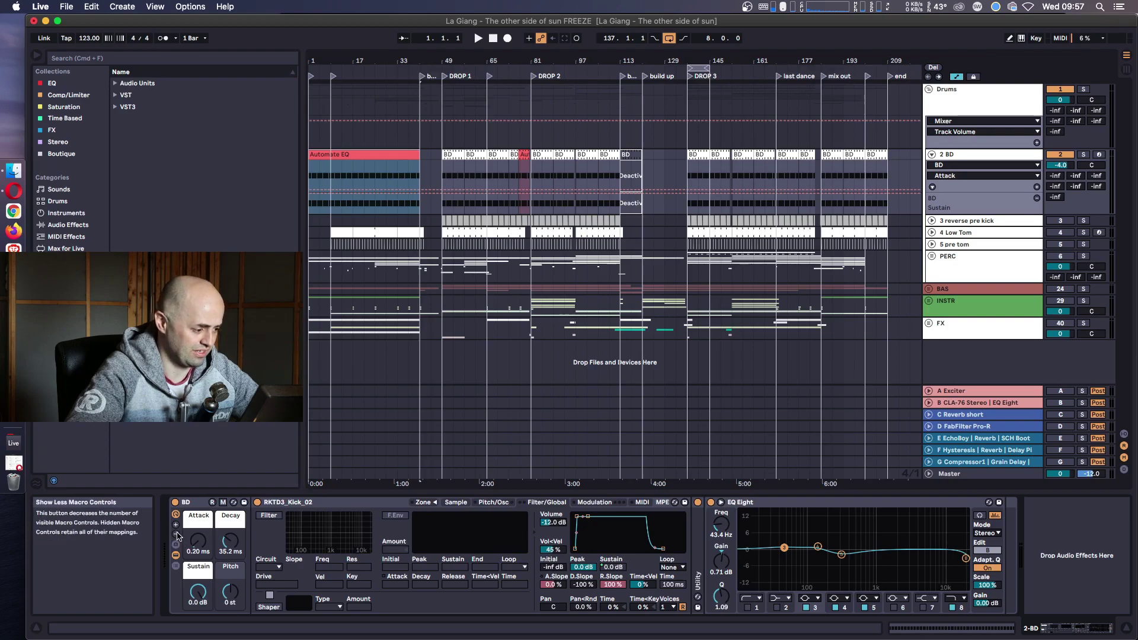
click(176, 525)
click(176, 525)
click(176, 525)
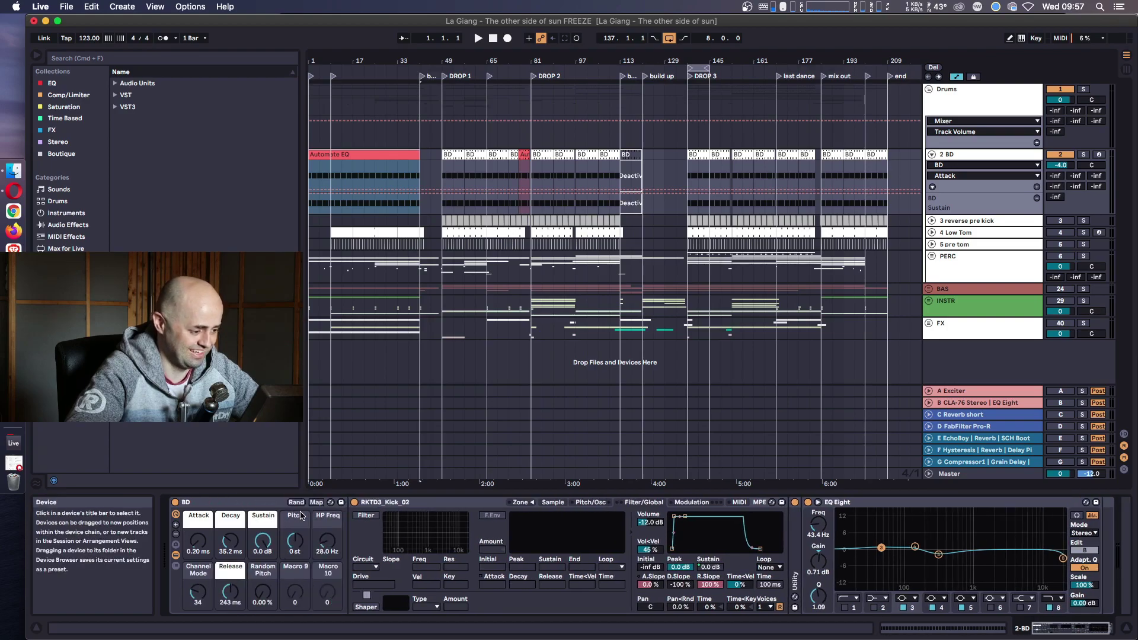
Delete all of the BD rack's macro mappings and ungroup the rack.
click(316, 502)
drag(207, 193, 178, 83)
key(BackSpace)
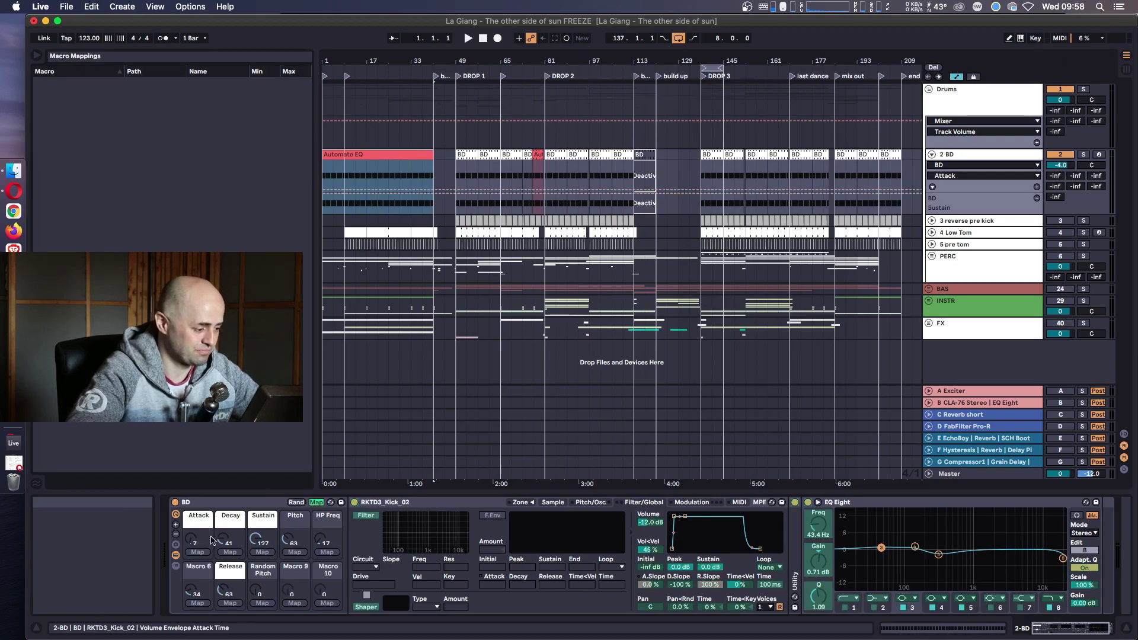
click(227, 504)
right_click(230, 507)
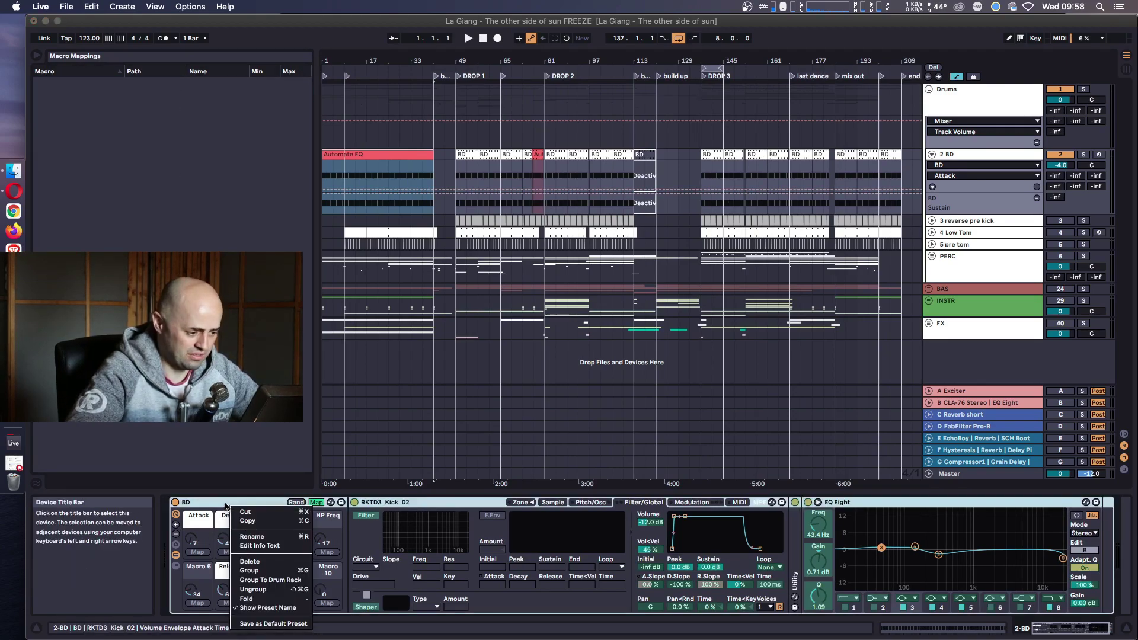
click(264, 590)
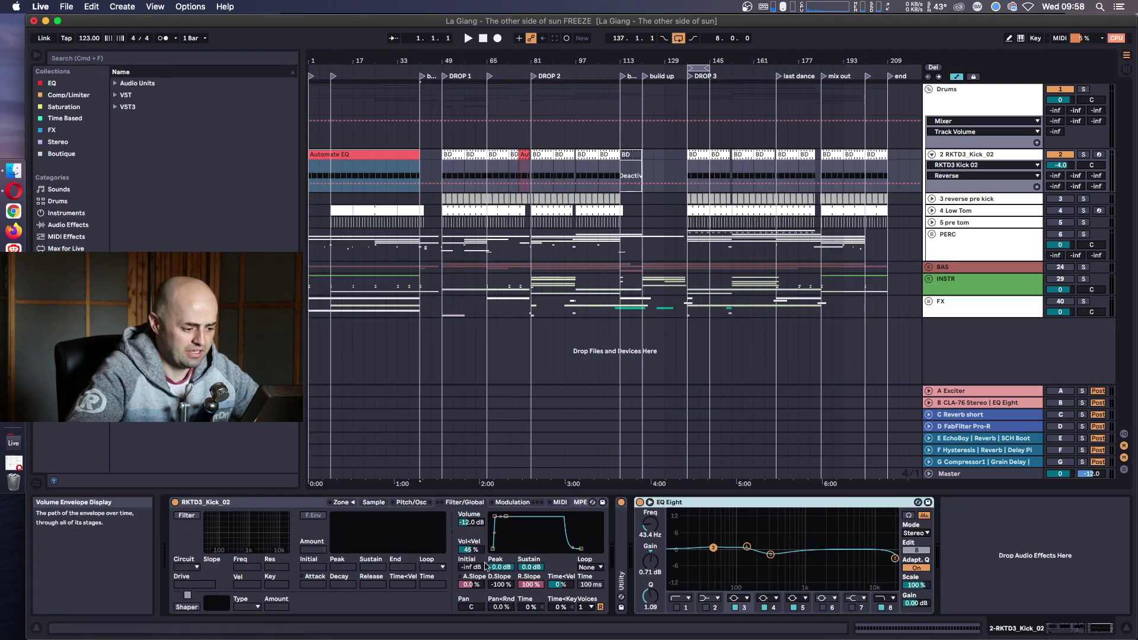
Set the kick Sampler's volume envelope attack to 0.00 ms and play the song from DROP 3.
drag(495, 517, 491, 518)
key(space)
drag(701, 61, 701, 94)
key(space)
click(664, 133)
key(space)
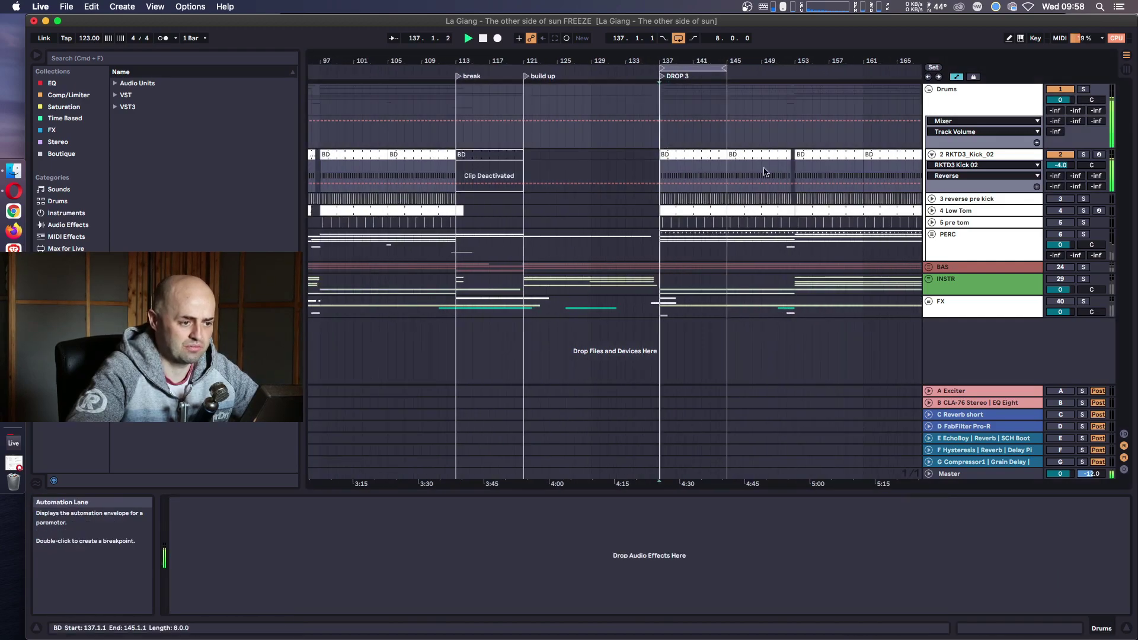
Convert the kick track's Sampler to Simpler.
click(985, 157)
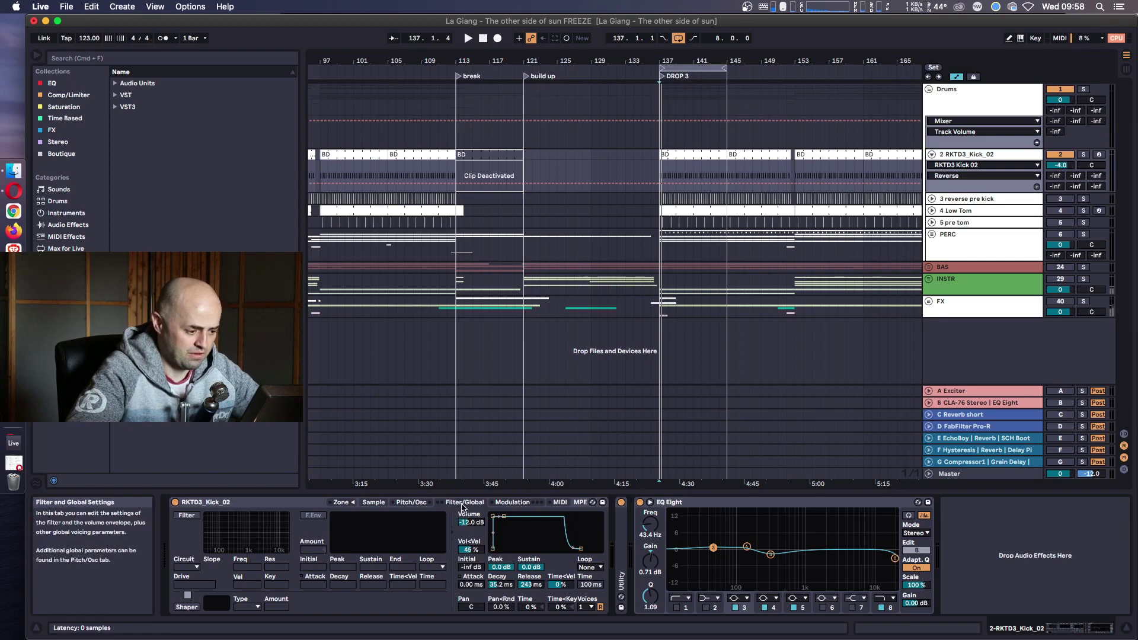
right_click(321, 503)
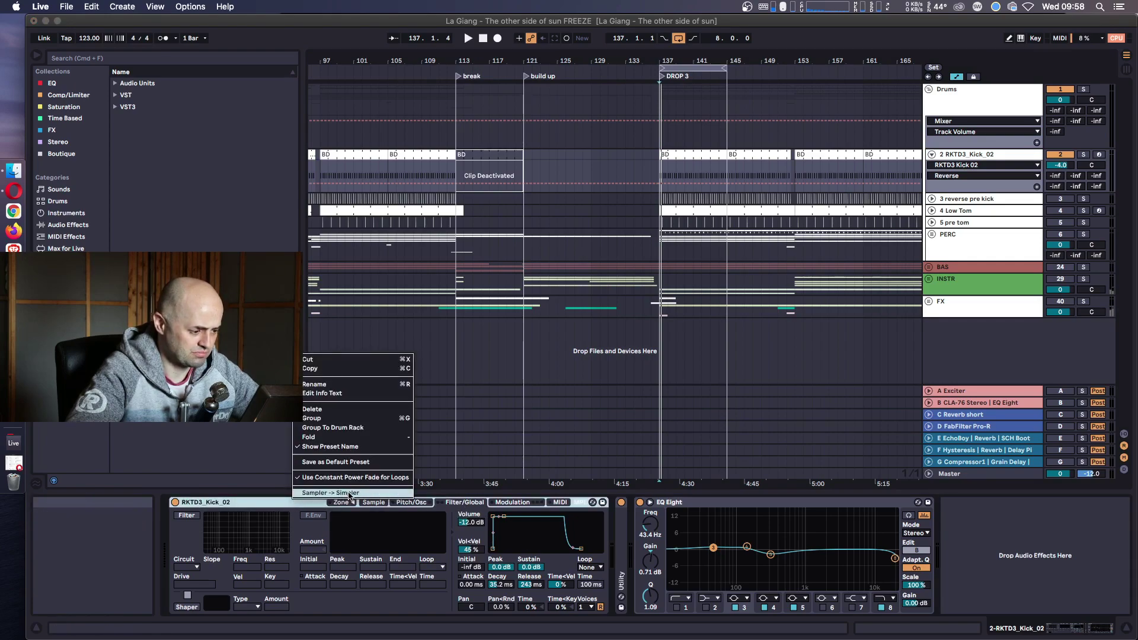
click(349, 492)
During playback, set the Simpler's attack to 0.29 ms, decay to 13.7 ms, sustain to -1.9 dB and release to 267 ms, and disable its LFO.
key(space)
drag(476, 605, 477, 613)
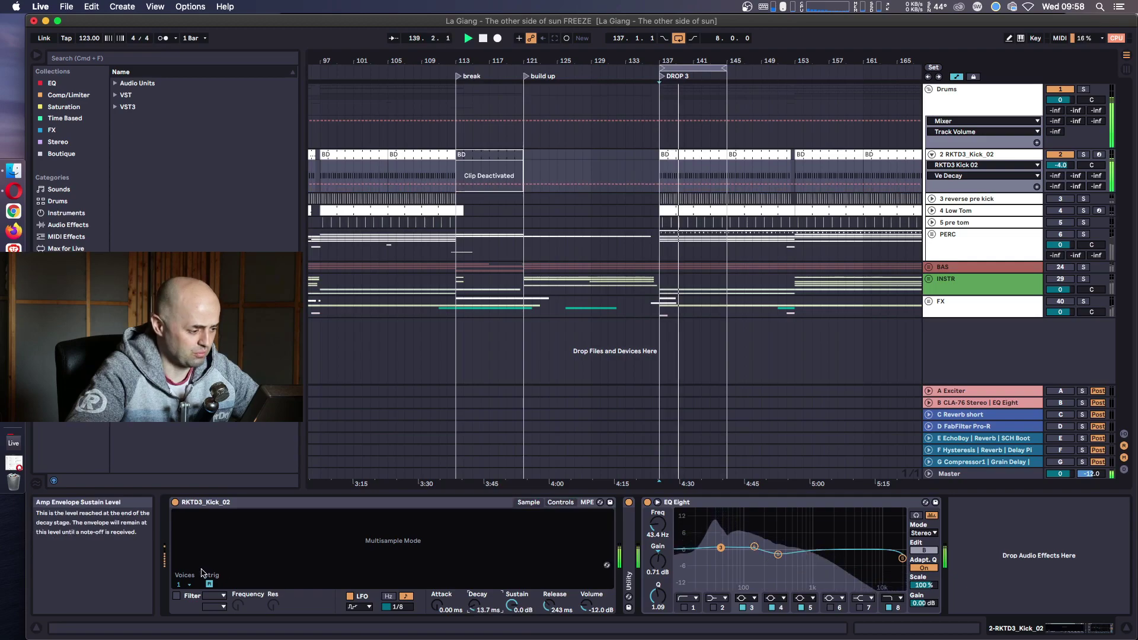
drag(551, 608, 511, 600)
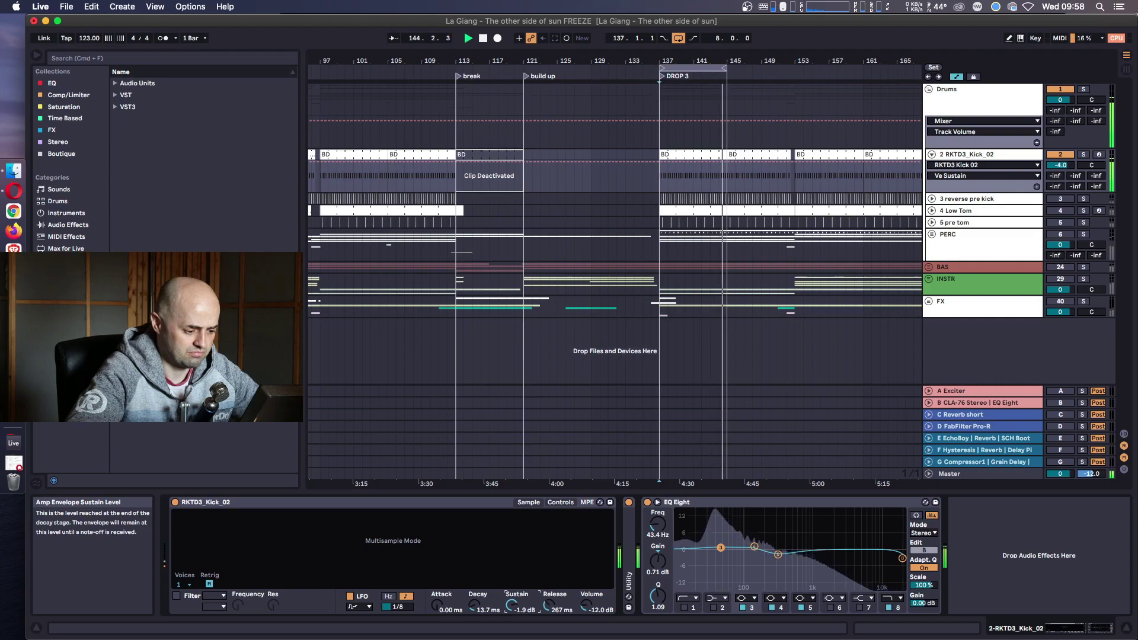
drag(436, 605, 437, 601)
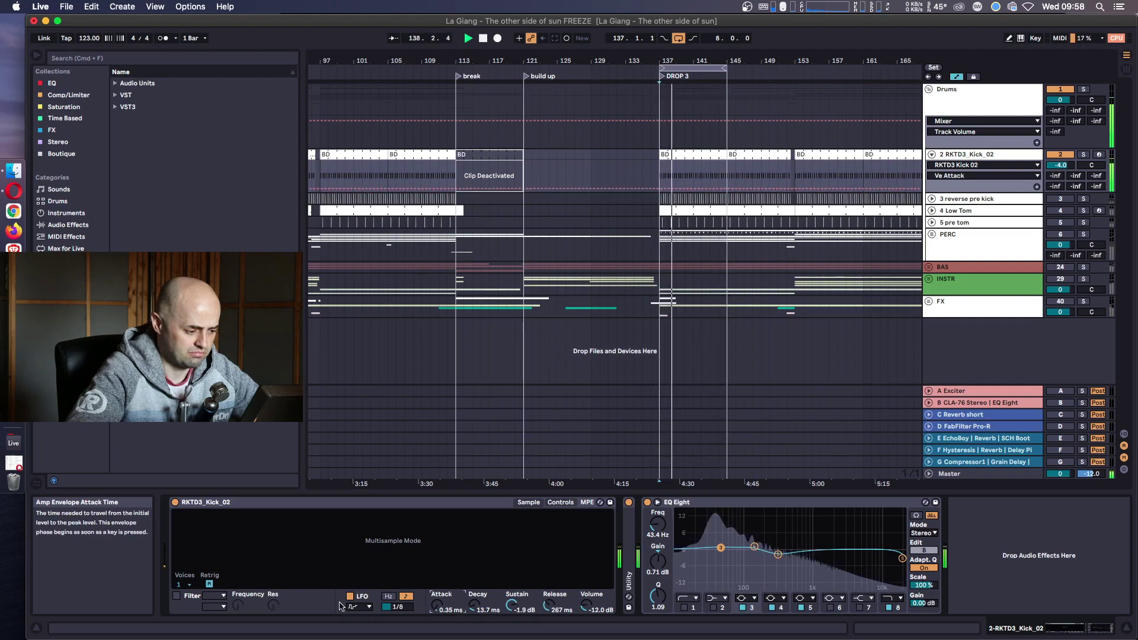
click(350, 596)
drag(456, 611, 511, 604)
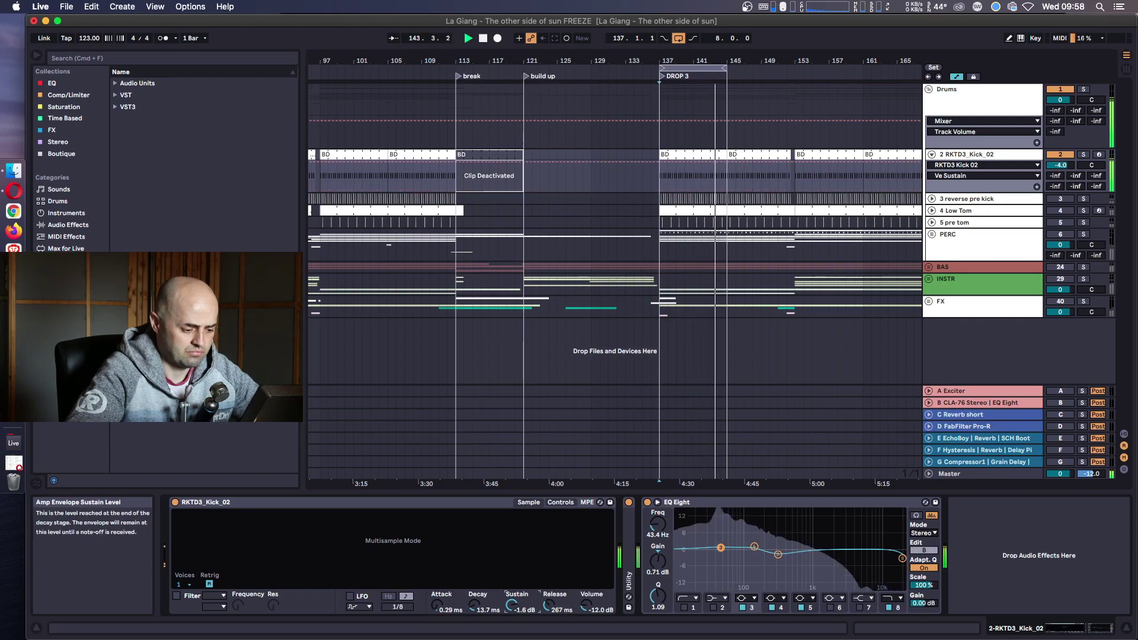
Delete the Utility and the EQ Eight from the kick track.
double_click(628, 569)
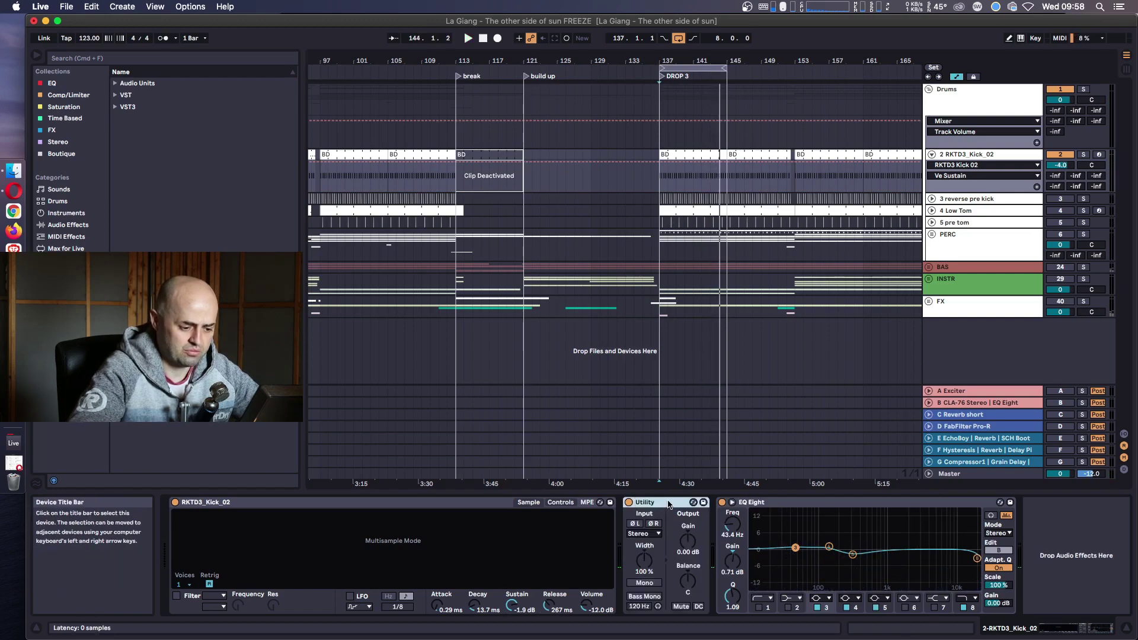
key(Delete)
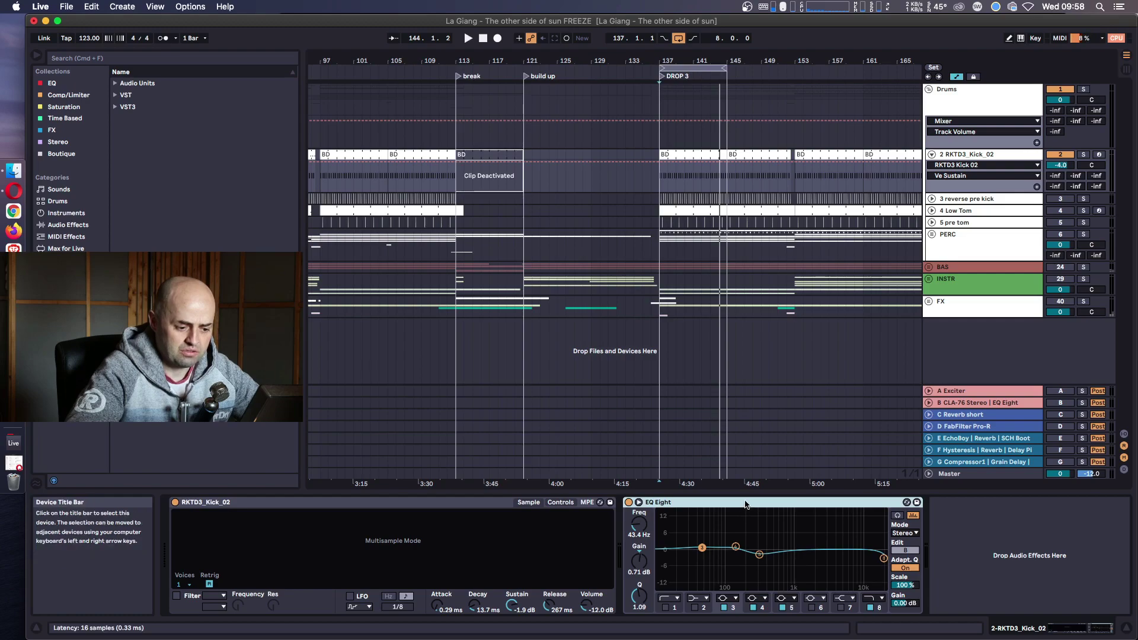
key(Delete)
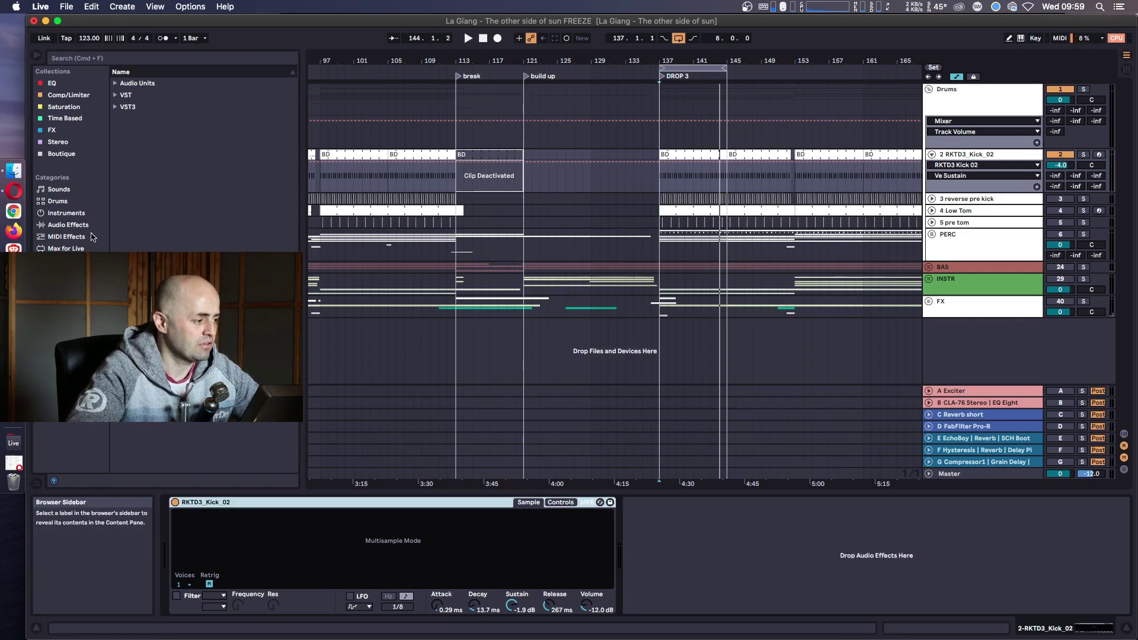
Look through the browser's audio effects, colour-tagged plug-in collections from EQ to Boutique, and the plug-in folders.
click(70, 225)
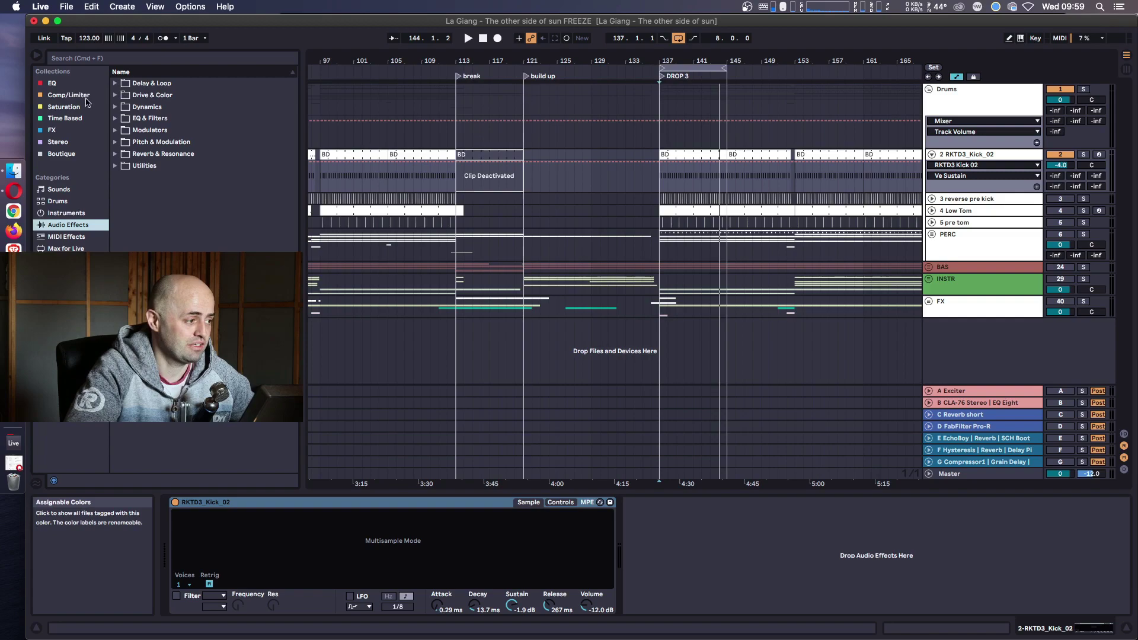
click(67, 84)
click(67, 94)
click(66, 106)
click(65, 118)
click(66, 129)
click(65, 142)
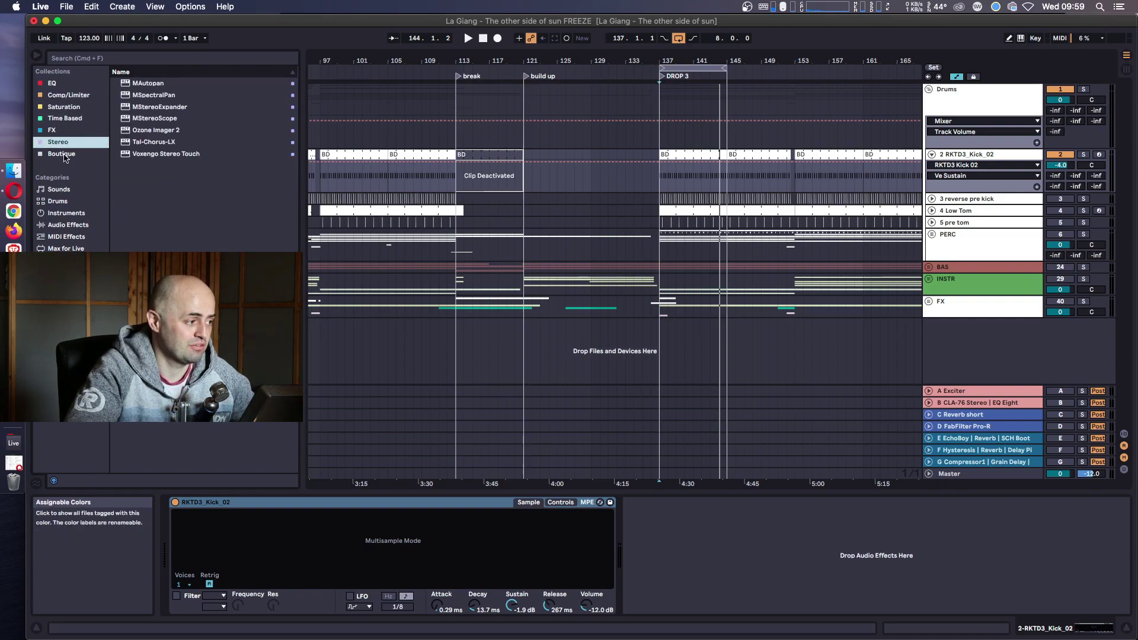
click(65, 153)
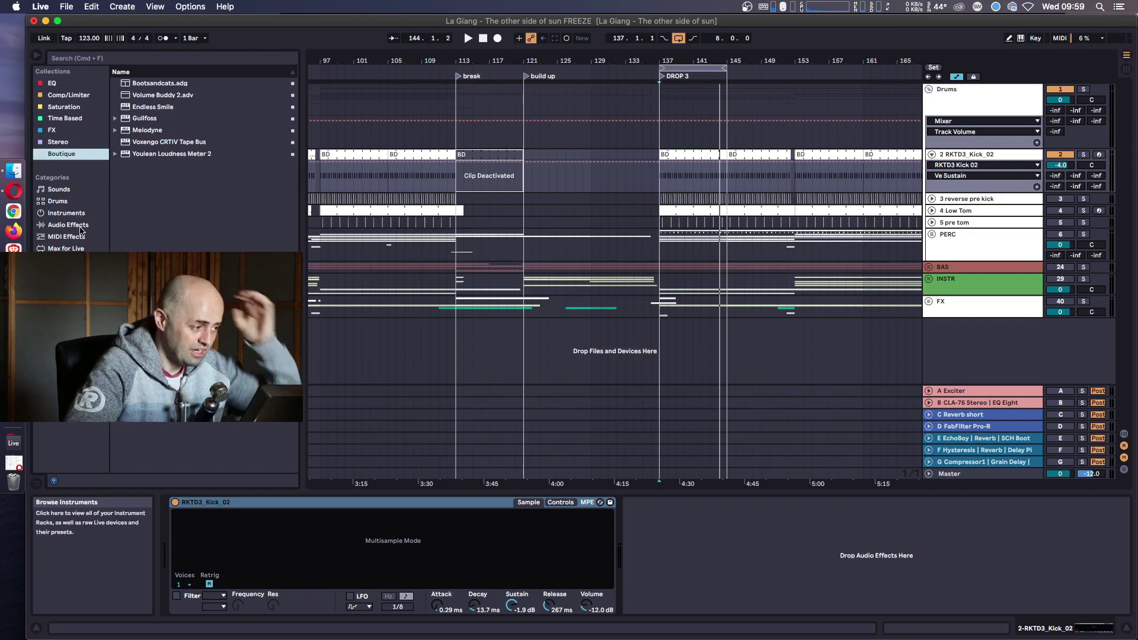
click(59, 260)
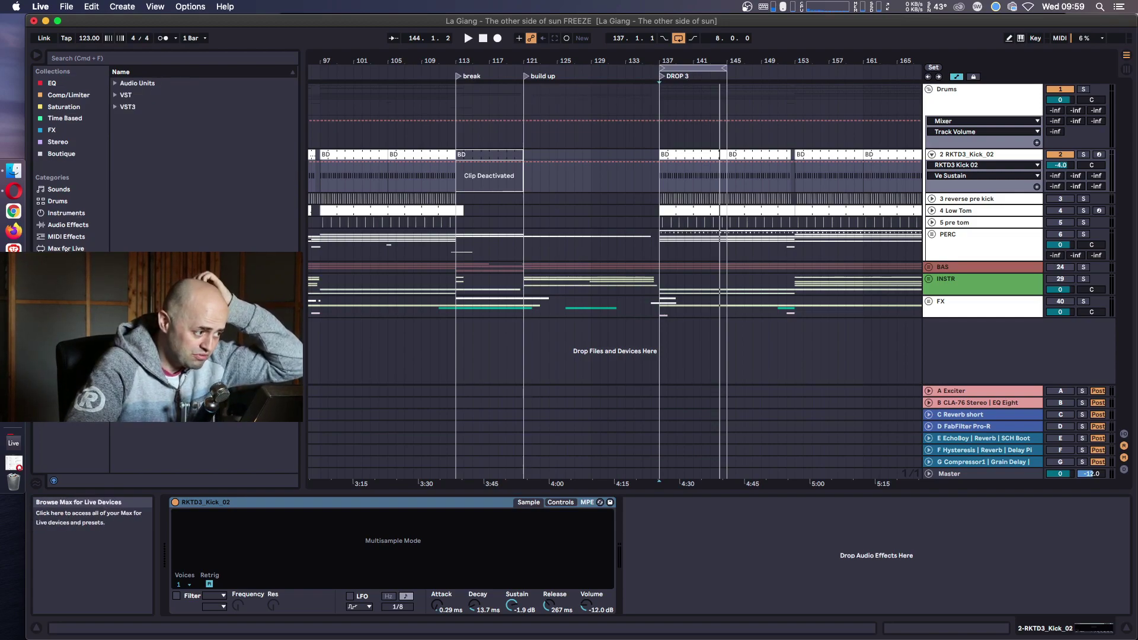
Try a Channel EQ from EQ & Filters after the kick's Simpler during playback, and remove it.
click(65, 224)
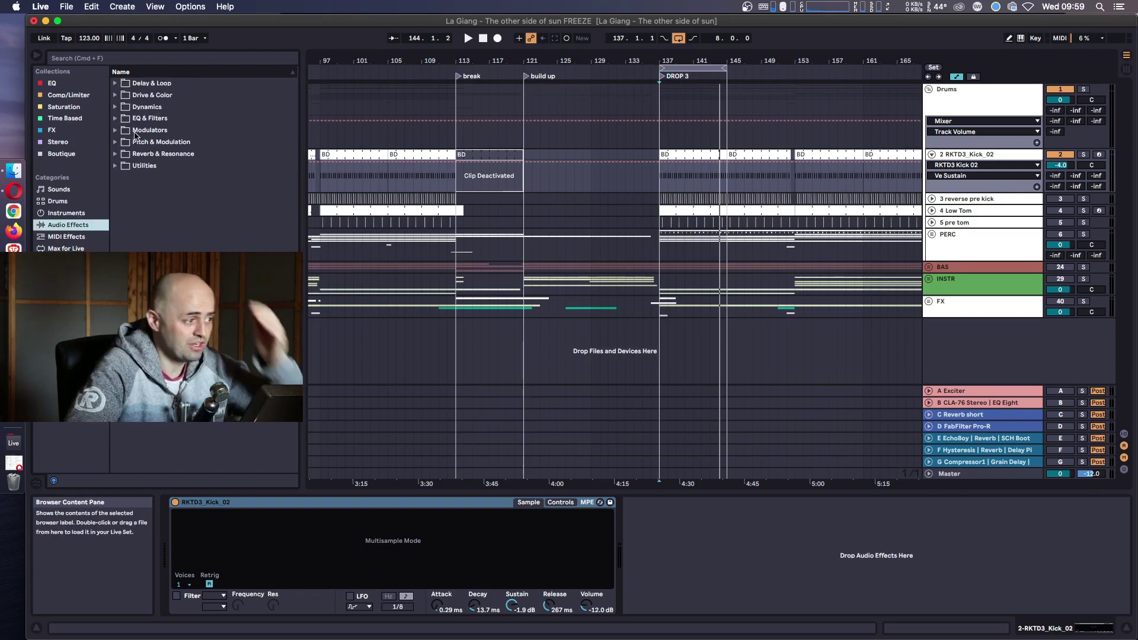
click(116, 118)
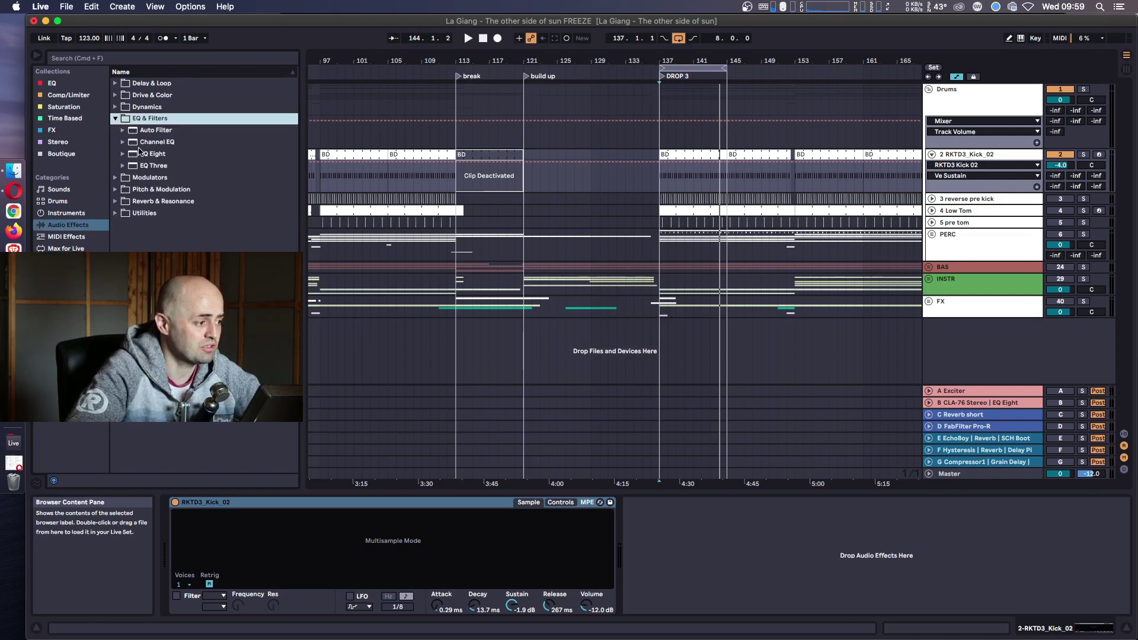
drag(135, 145, 755, 555)
key(space)
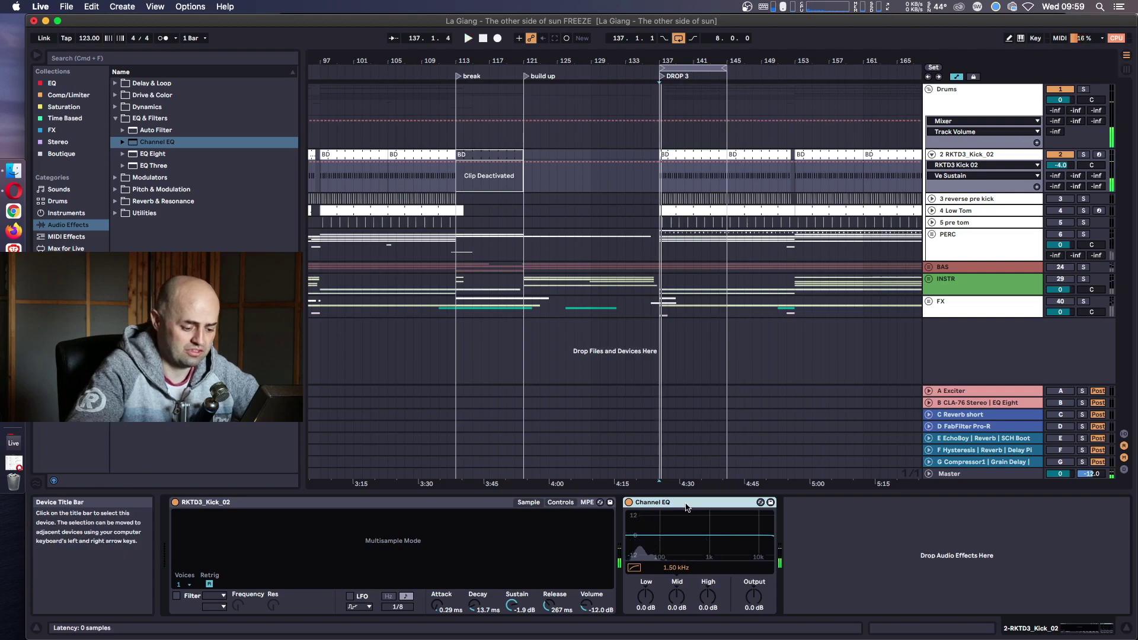
key(Delete)
Add an EQ Eight after the kick's Simpler and cut band 3 by 4.52 dB at 220 Hz while playing.
click(140, 156)
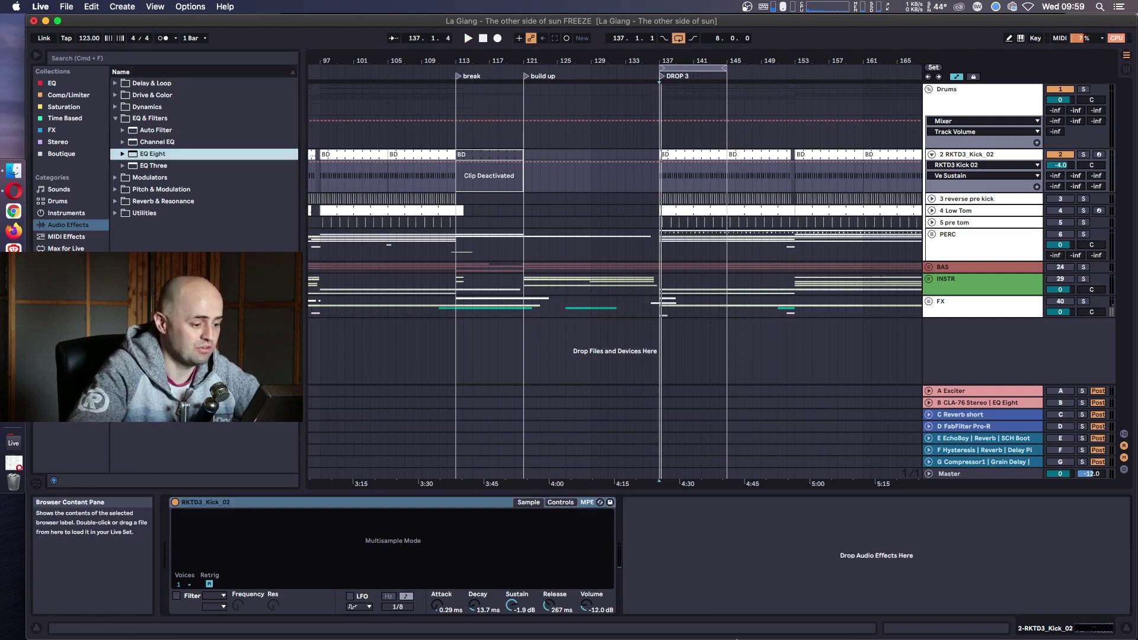
drag(681, 575, 682, 575)
key(space)
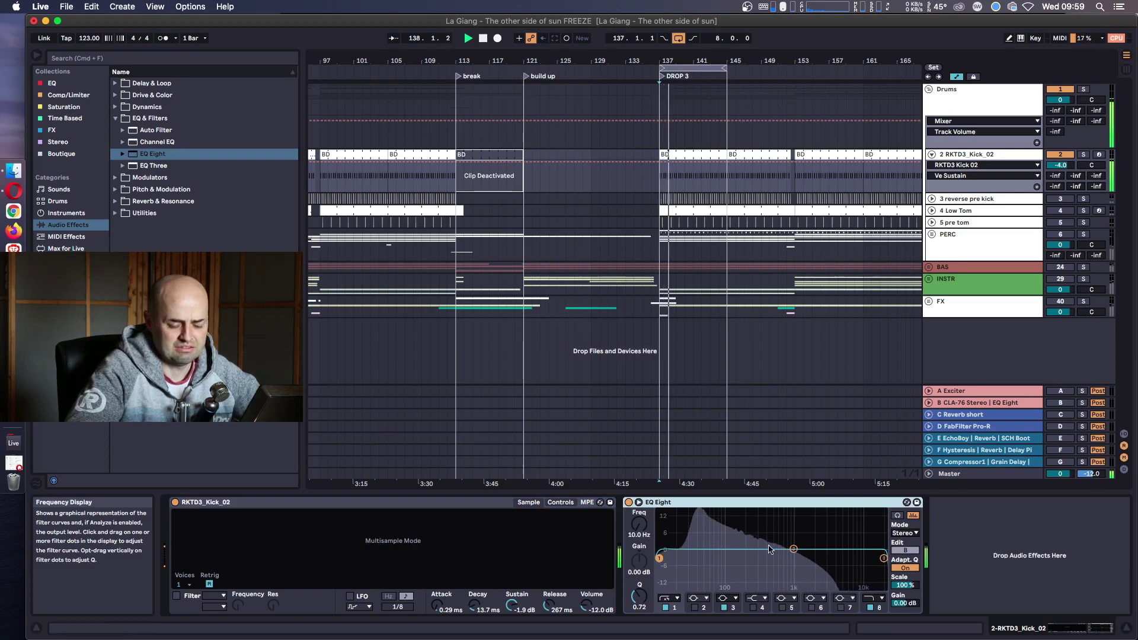
drag(793, 549, 749, 560)
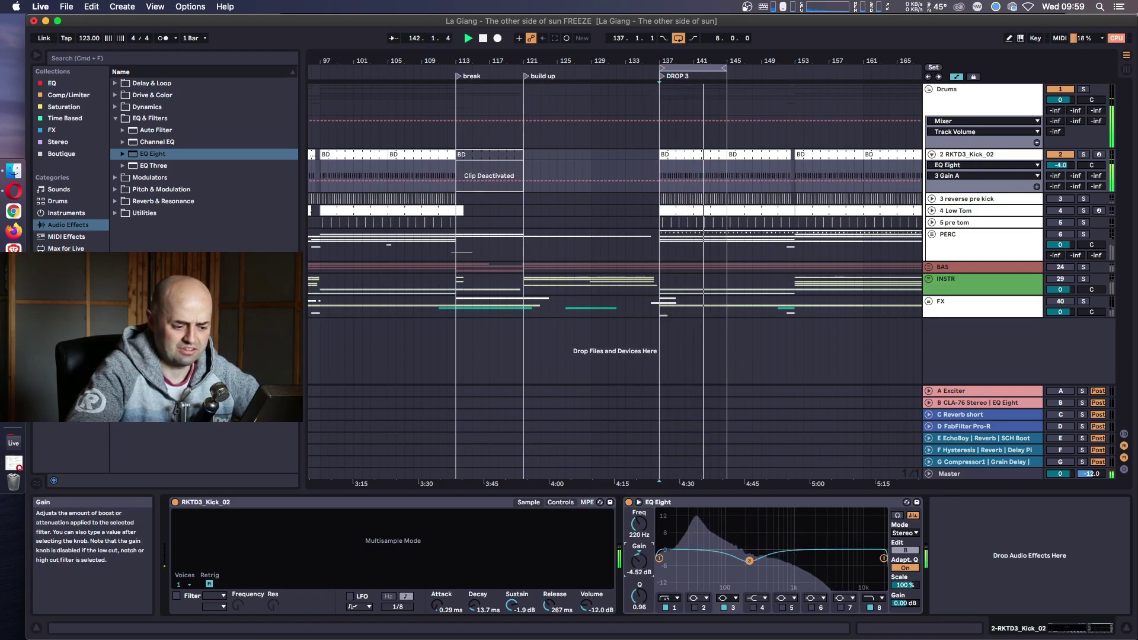
Search the browser for "vocoder", add the Vocoder after the kick's EQ Eight and set it to 4 bands.
click(130, 59)
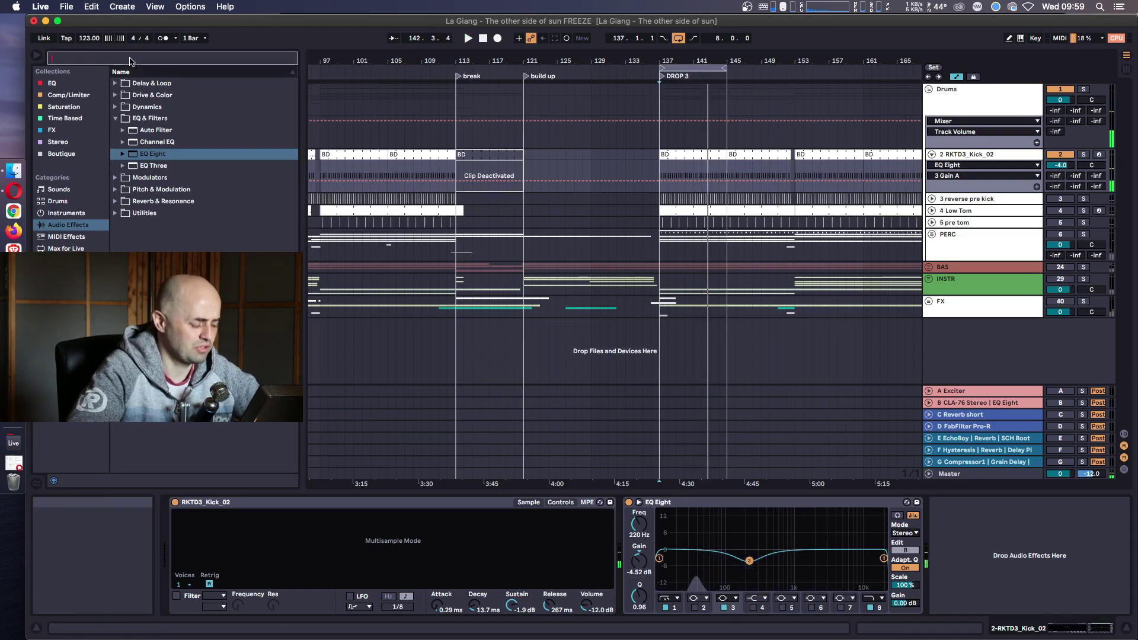
text(vocoder)
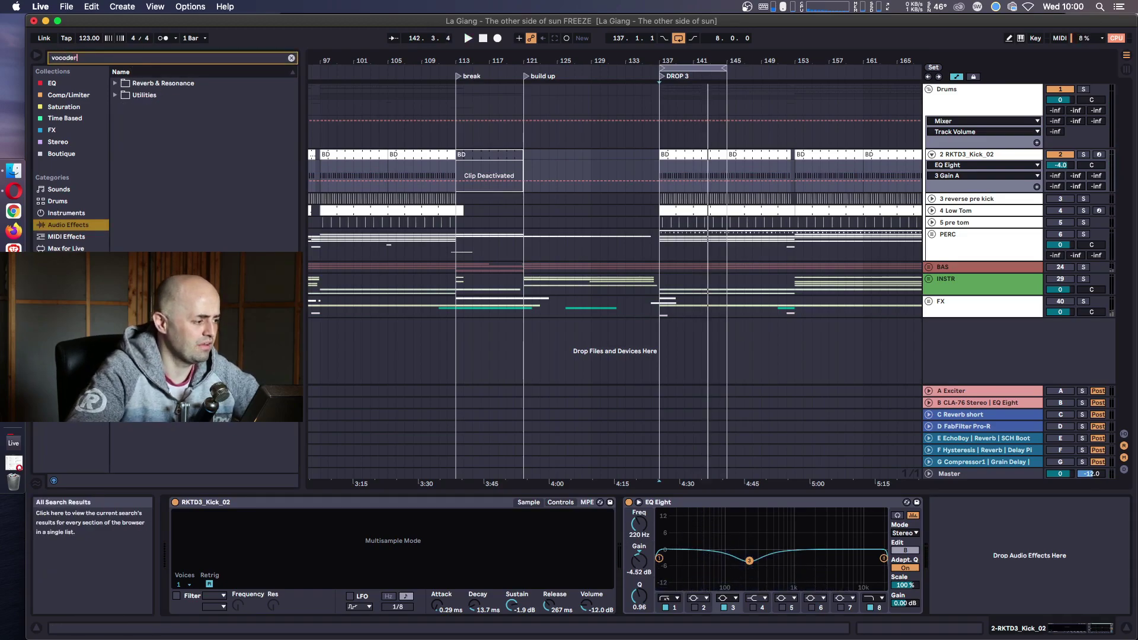
drag(128, 85, 916, 536)
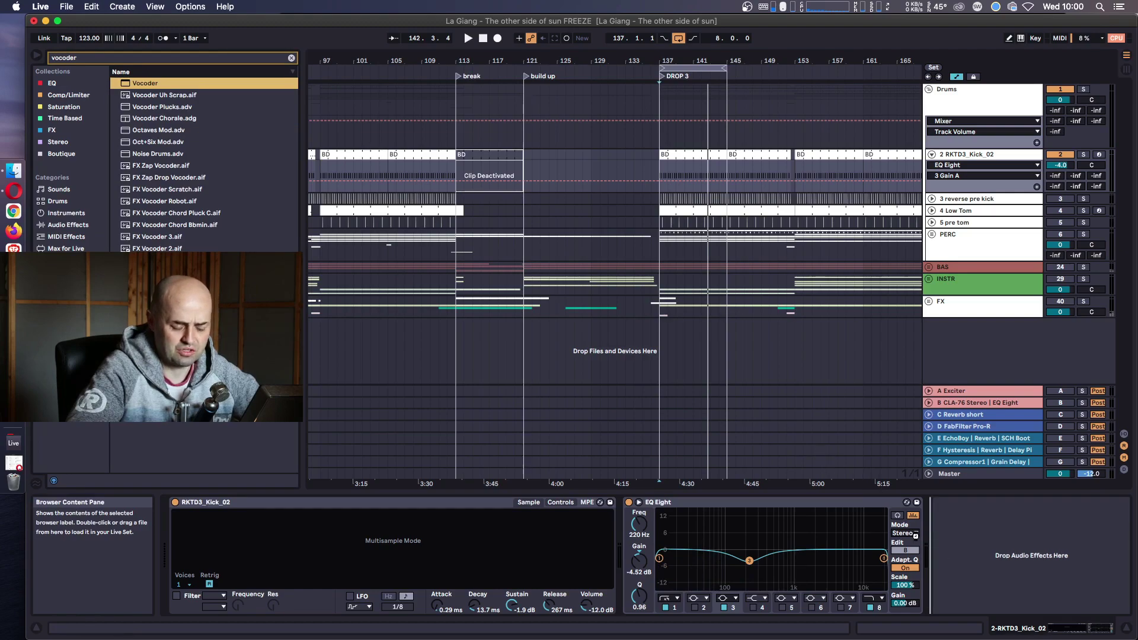
drag(973, 580, 973, 580)
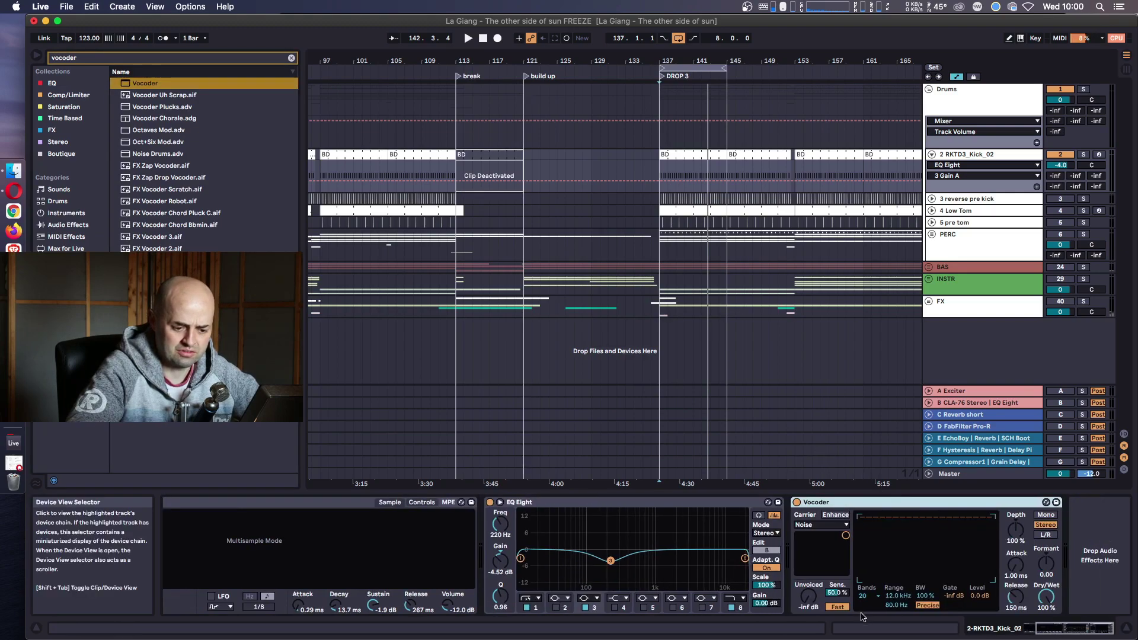
click(863, 595)
click(861, 502)
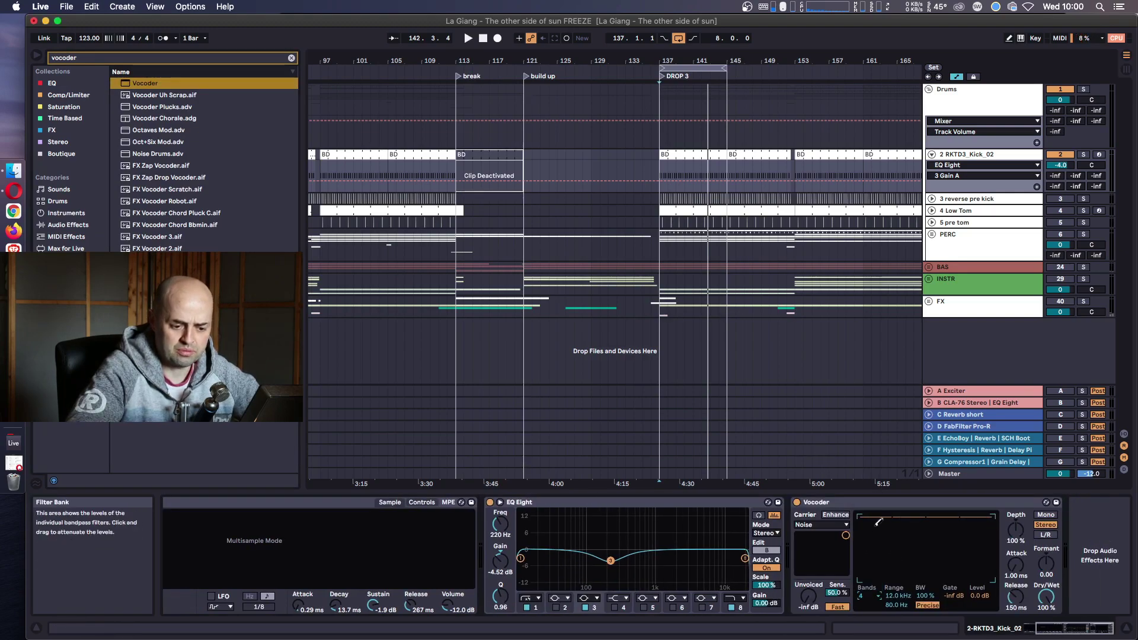
During playback, set the Vocoder's Dry/Wet to 7.50 % and adjust the band levels in its filter bank.
key(space)
drag(1046, 597, 1045, 639)
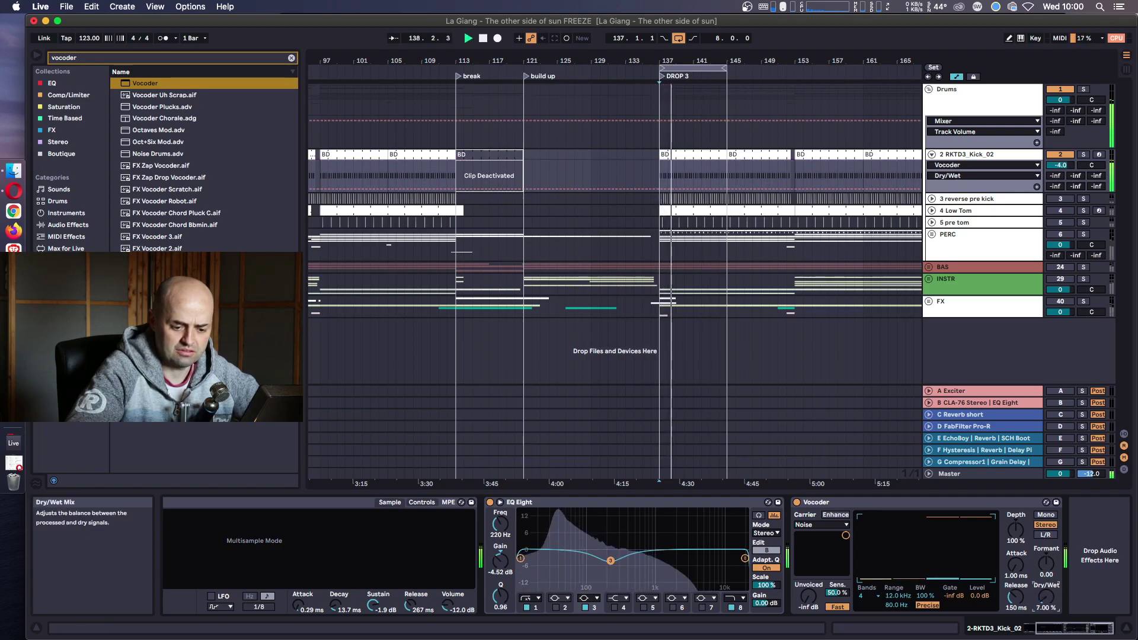
drag(982, 517, 977, 515)
click(914, 527)
Move the EQ Eight behind the Vocoder on the kick track and bypass the Vocoder during playback.
key(space)
drag(647, 502, 949, 540)
key(space)
click(490, 502)
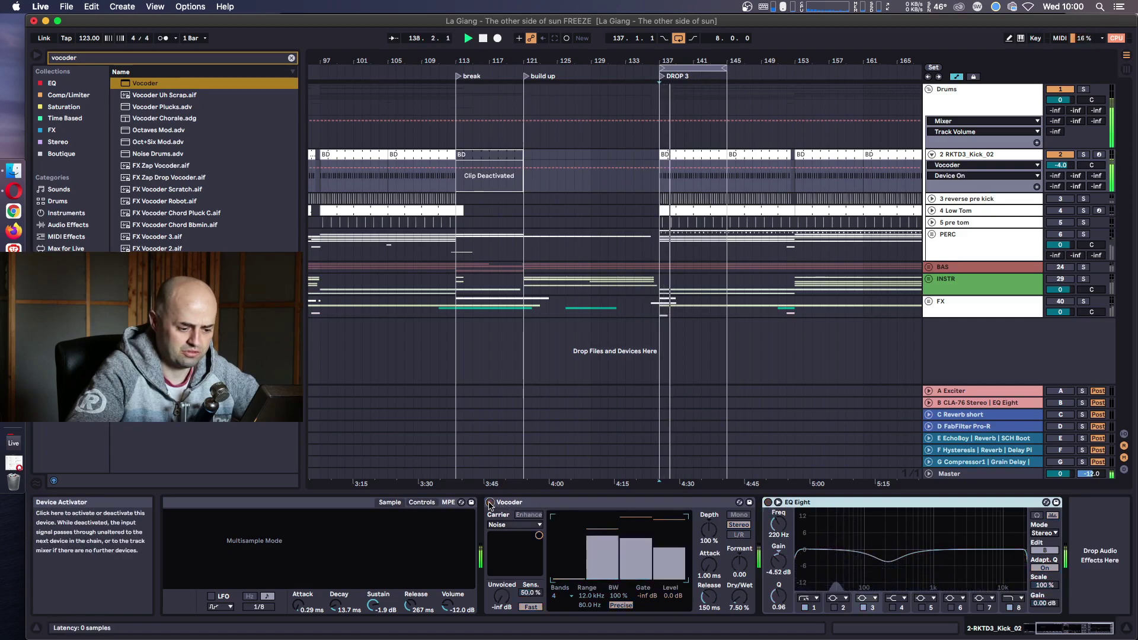
Reactivate the kick track's EQ Eight and Vocoder during playback.
click(768, 502)
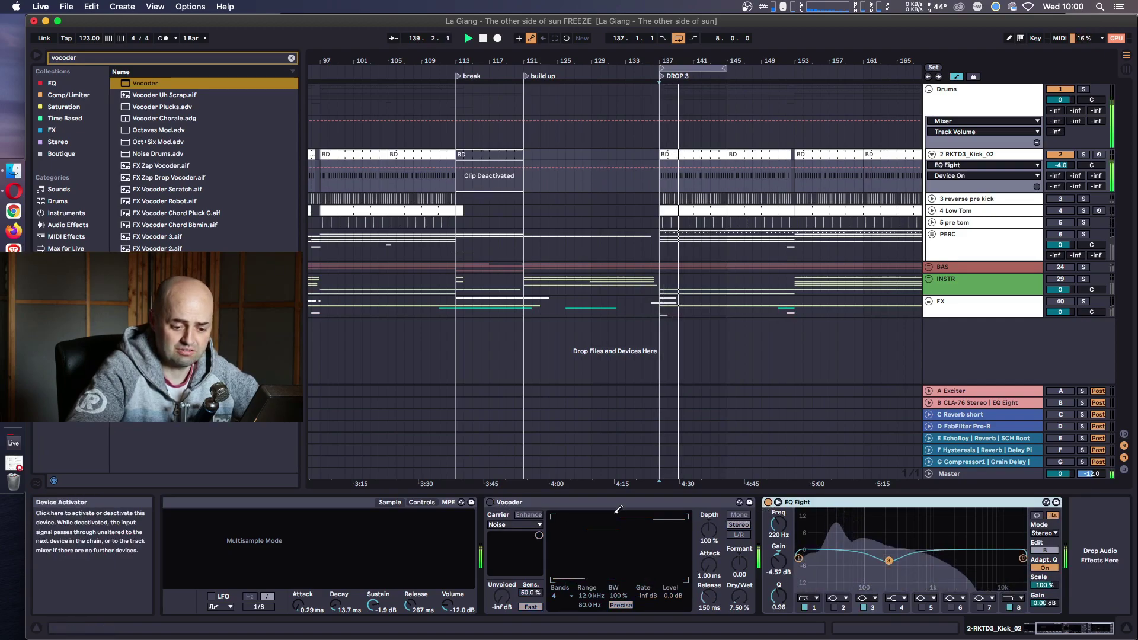
click(492, 503)
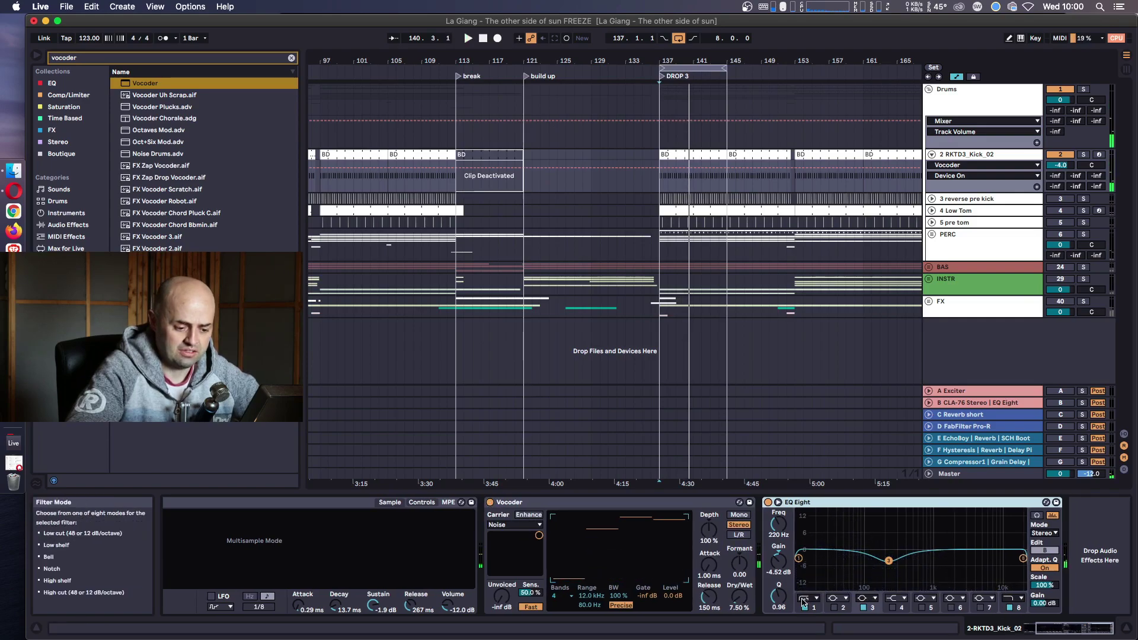
Enable the EQ Eight's band 2 at 38.3 Hz with 0.37 dB gain, and set the Vocoder's Dry/Wet to 5.00 % during playback.
click(834, 608)
key(space)
mouse_move(836, 553)
mouse_down()
mouse_move(835, 534)
mouse_move(837, 548)
mouse_up()
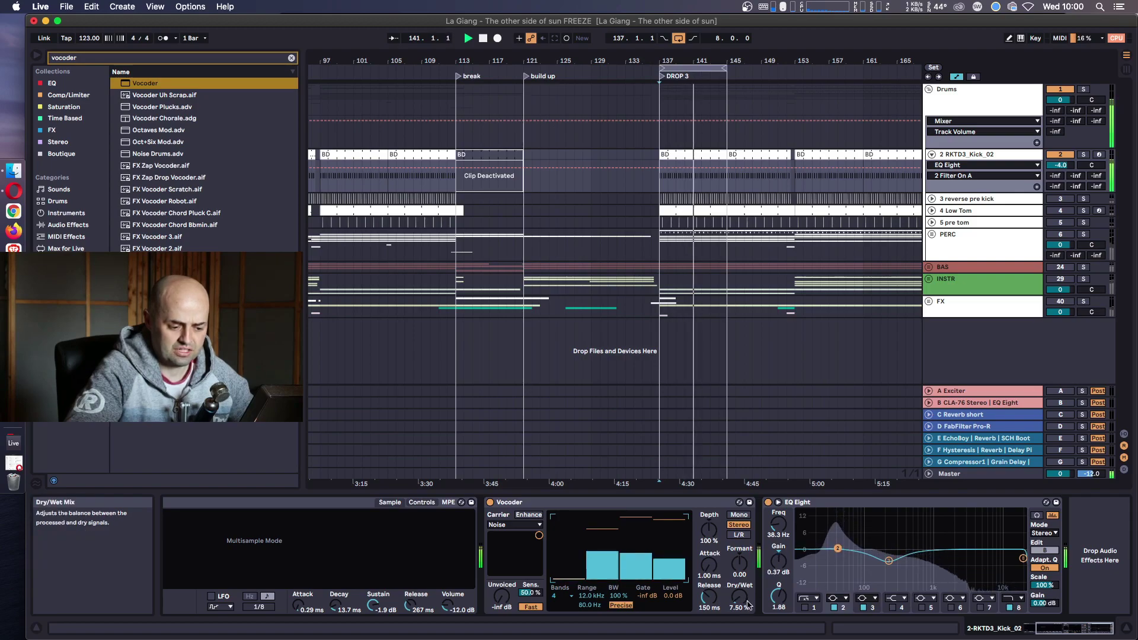
drag(748, 605, 745, 601)
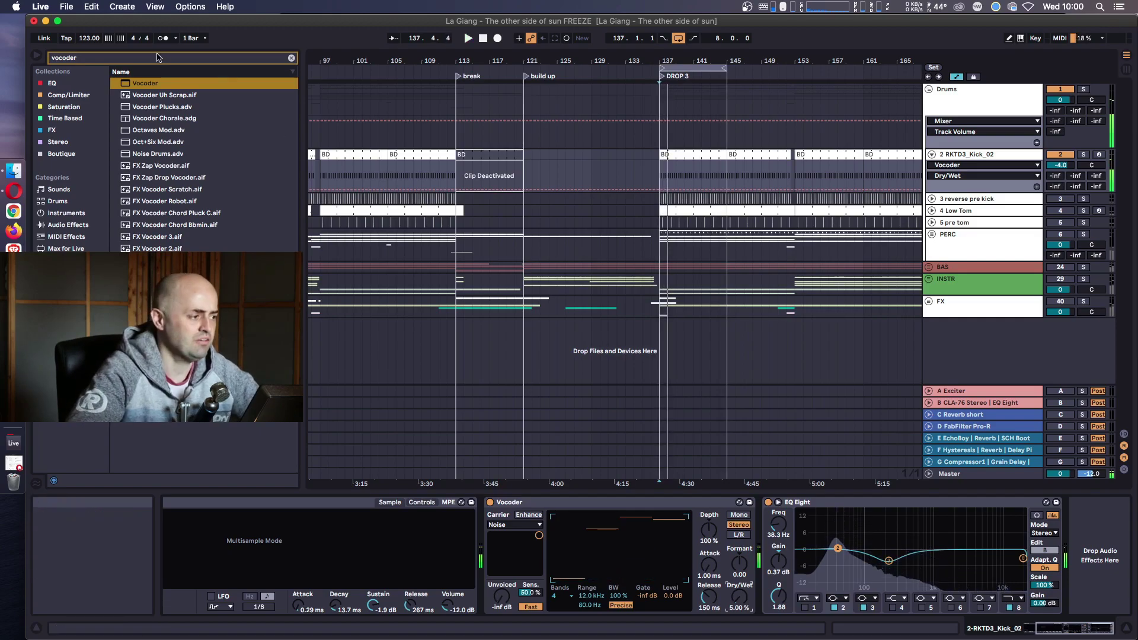
Search the browser for "compres" and add the Compressor after the kick's EQ Eight.
text(compres)
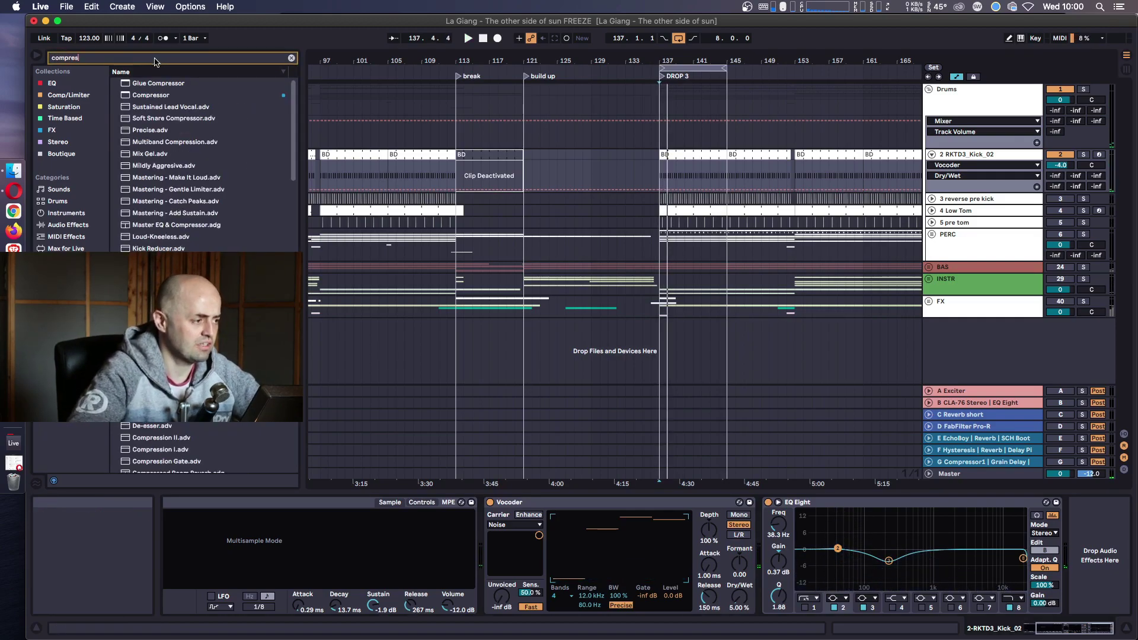
click(128, 94)
drag(128, 95, 1088, 551)
click(1046, 632)
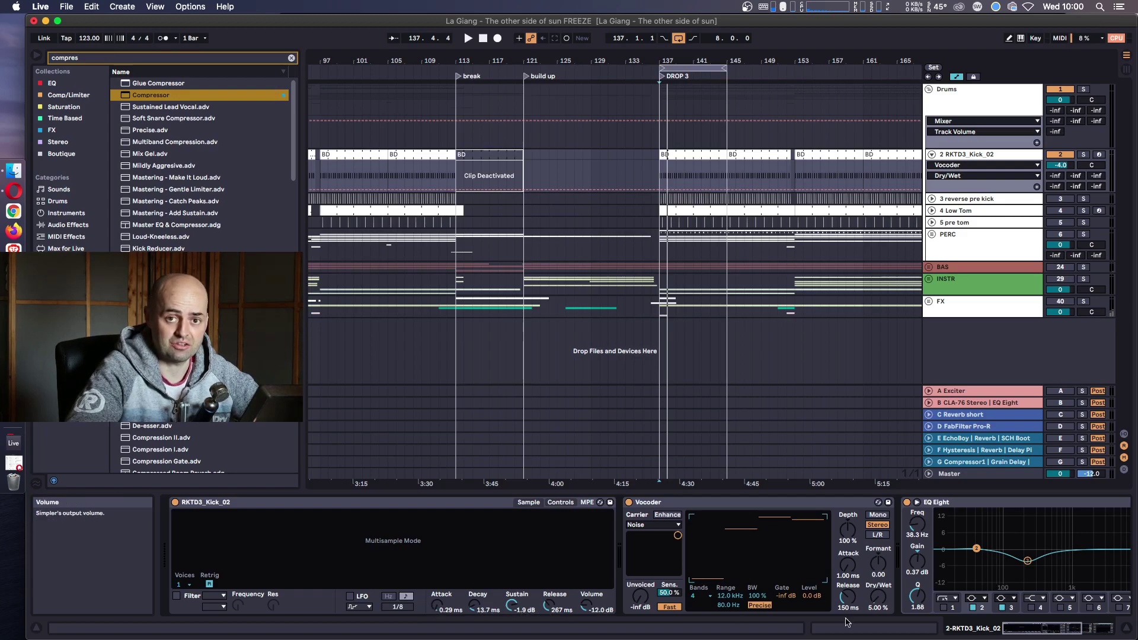
drag(1037, 634, 1088, 634)
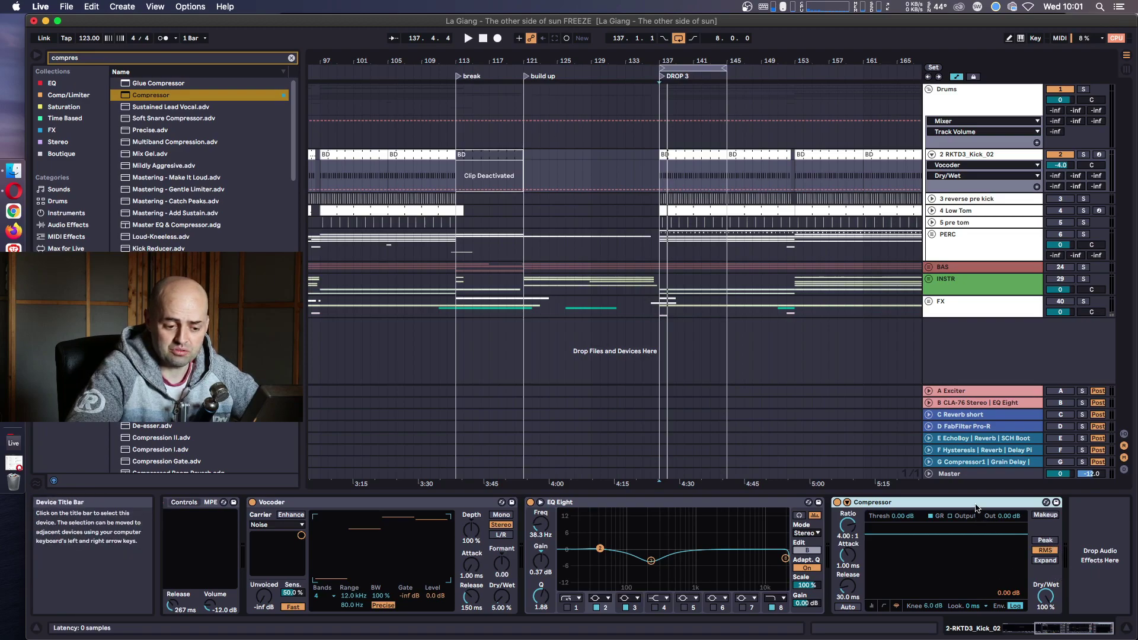
Switch the Compressor to Peak mode and turn off its sidechain EQ.
click(1048, 540)
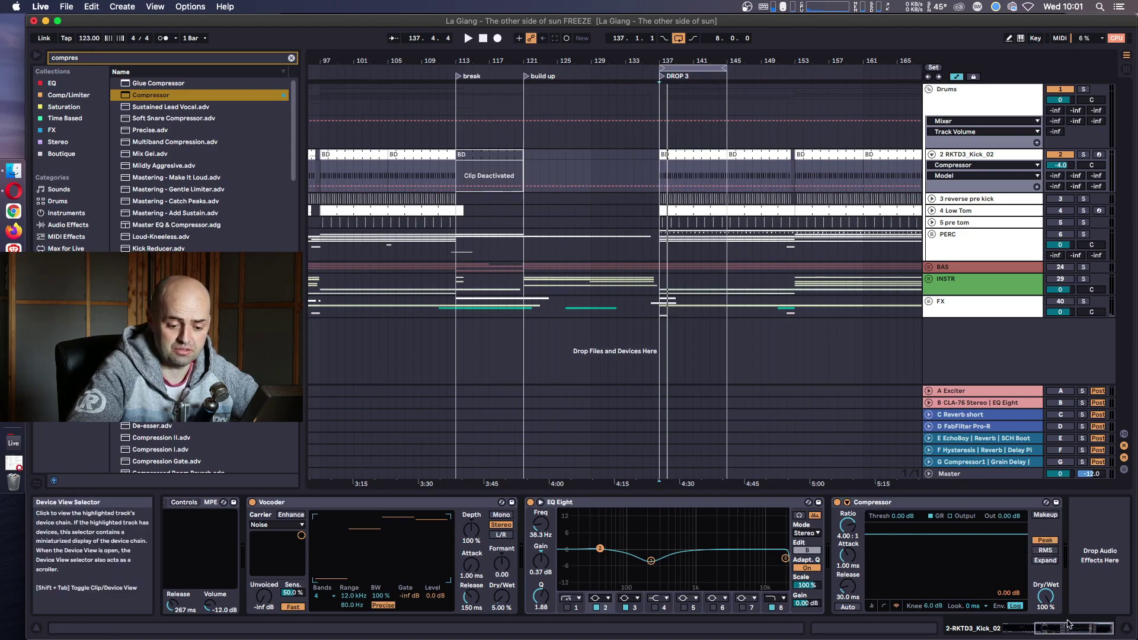
click(847, 502)
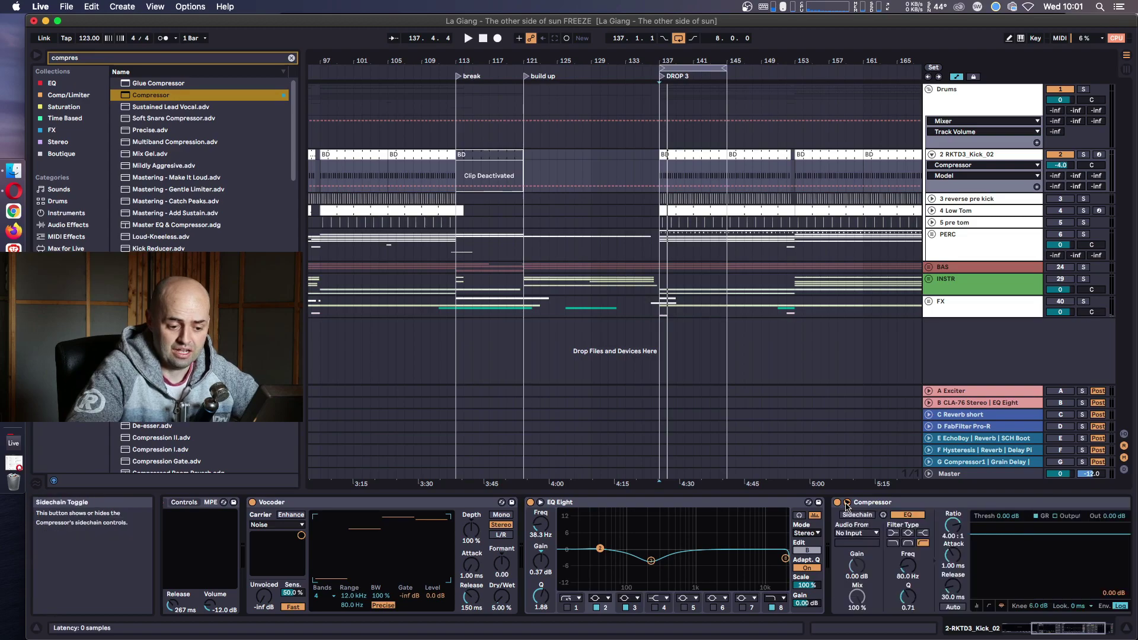
click(1104, 633)
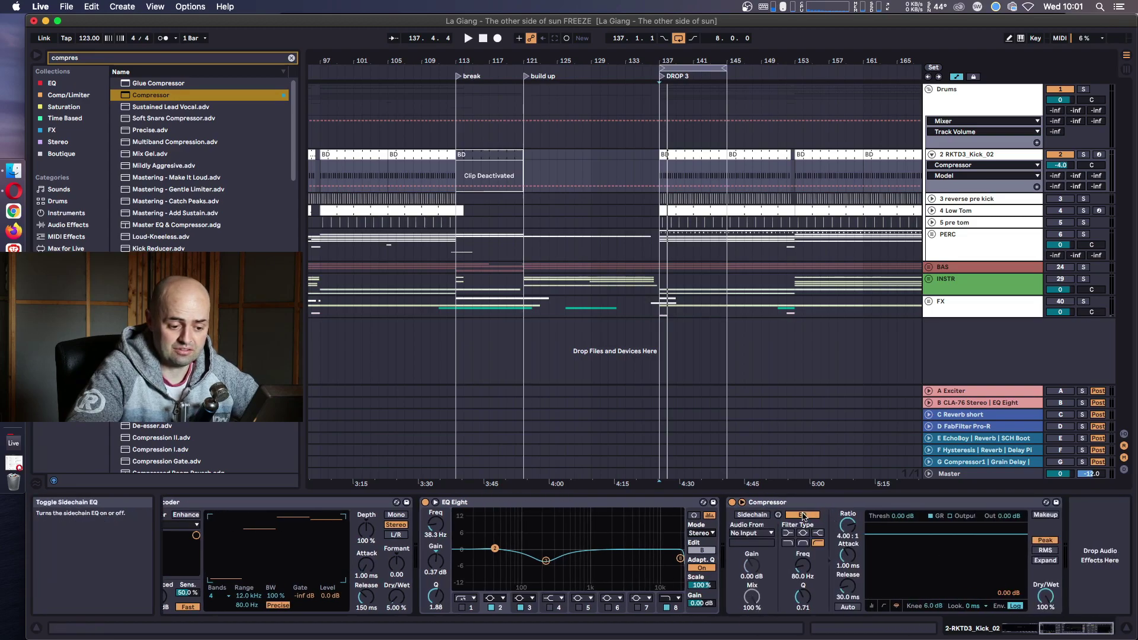
click(803, 515)
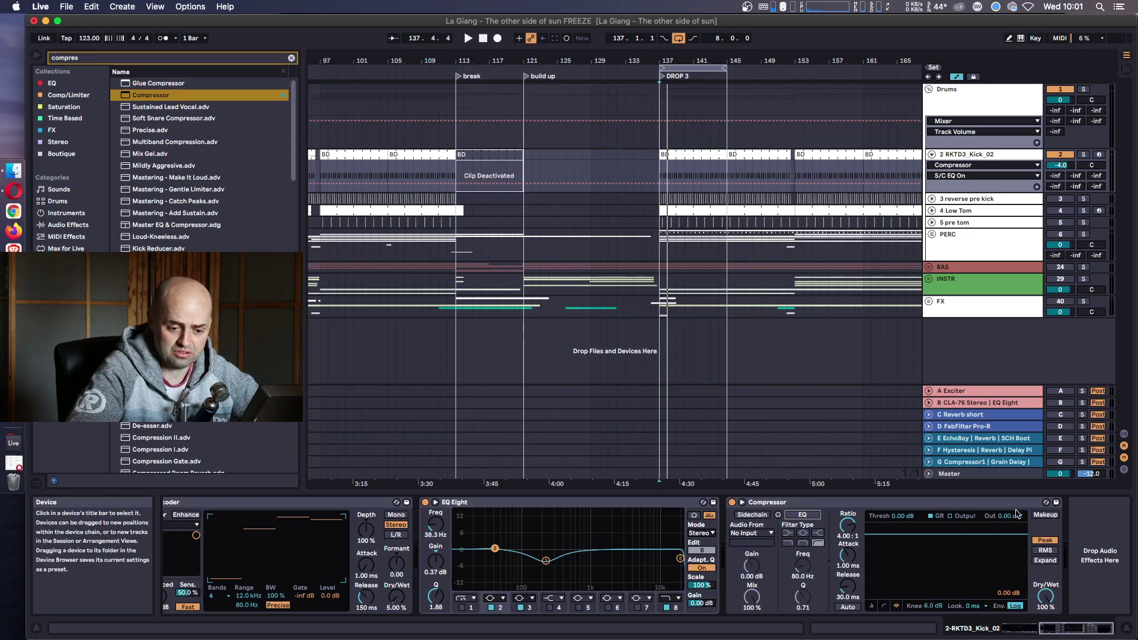
Set the Compressor's attack to 60 ms and save its settings as the default preset.
click(849, 555)
key(Return)
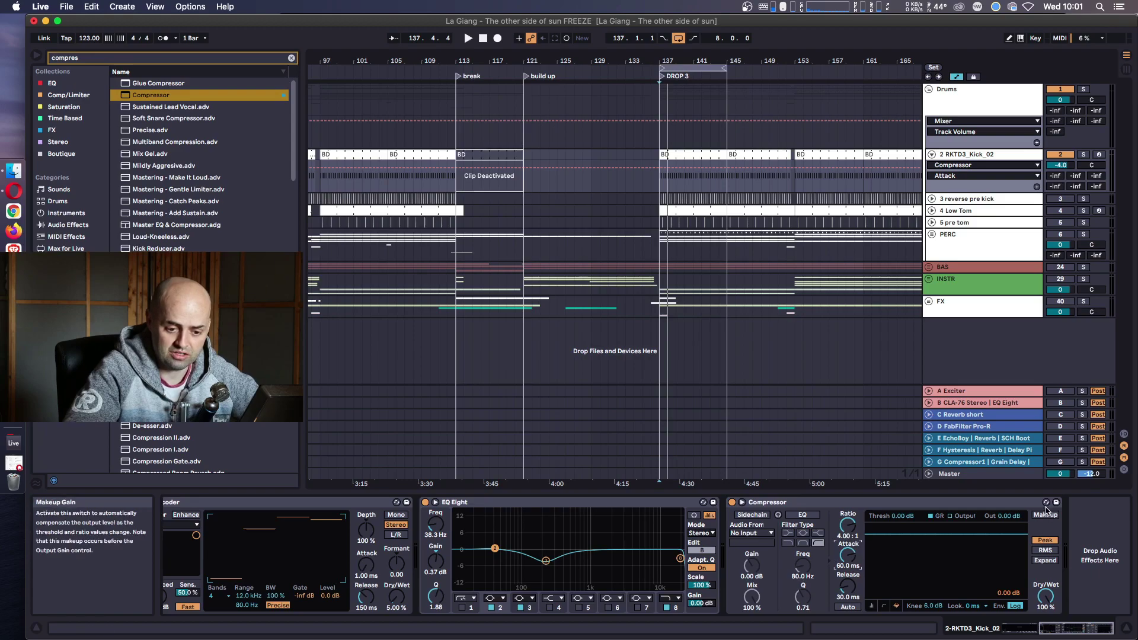
right_click(994, 505)
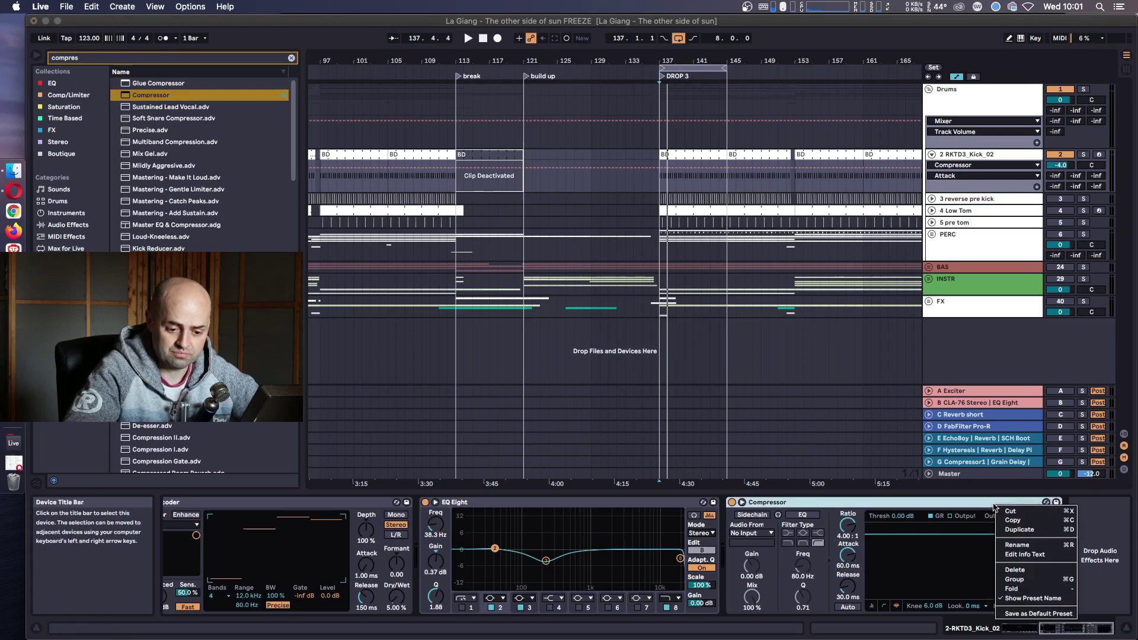
click(1031, 612)
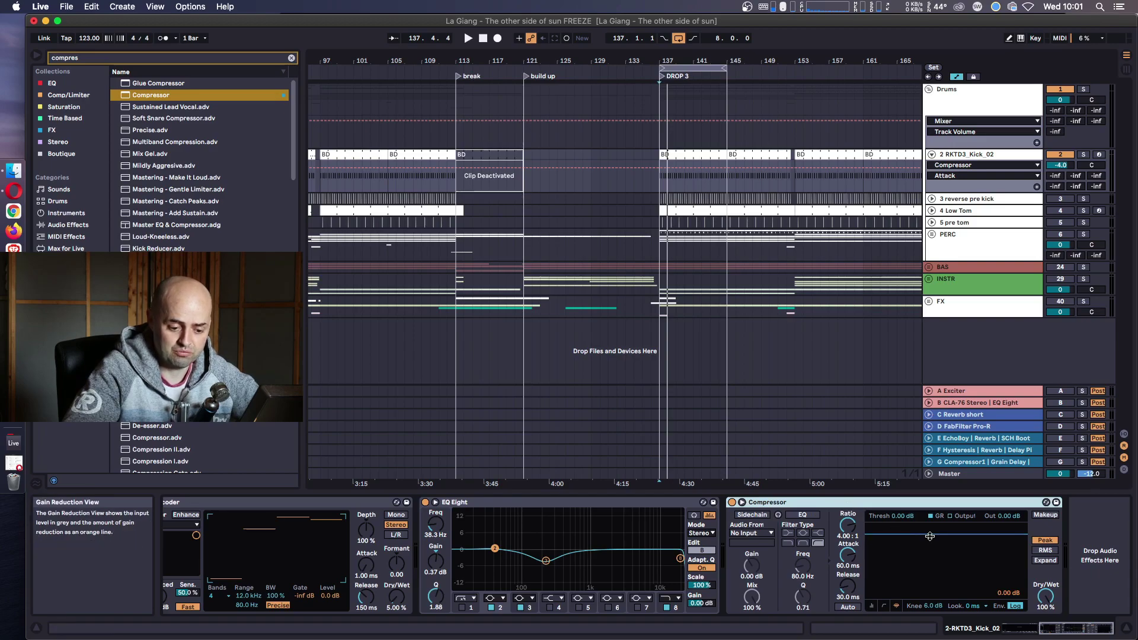
Set the Compressor's knee to 18 dB and overwrite its default preset with these settings.
click(930, 605)
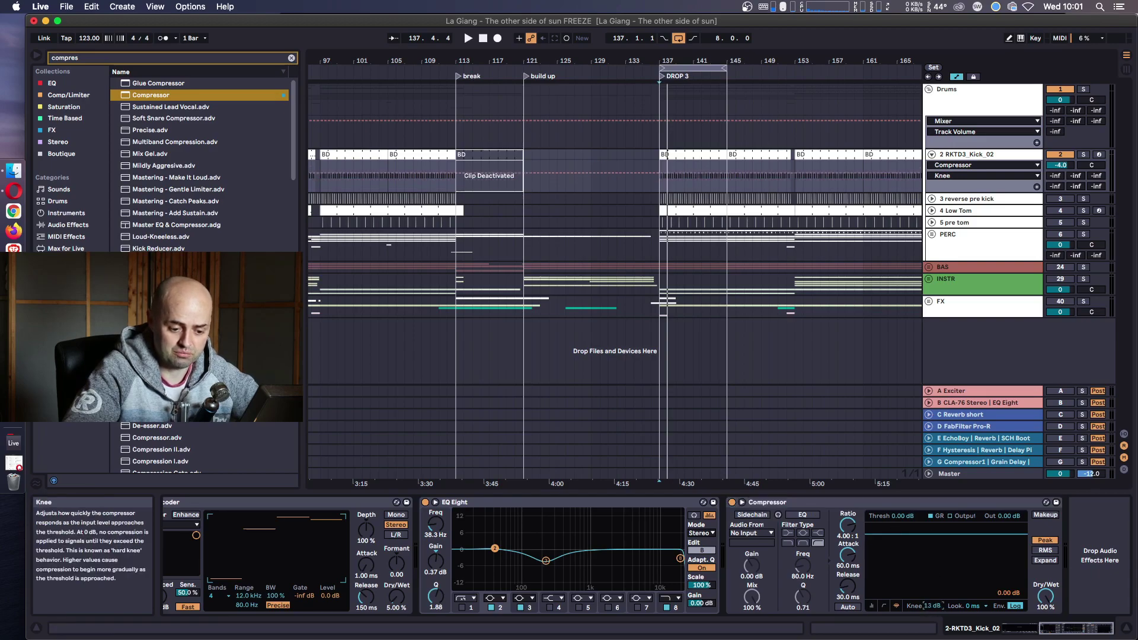
right_click(918, 507)
click(946, 612)
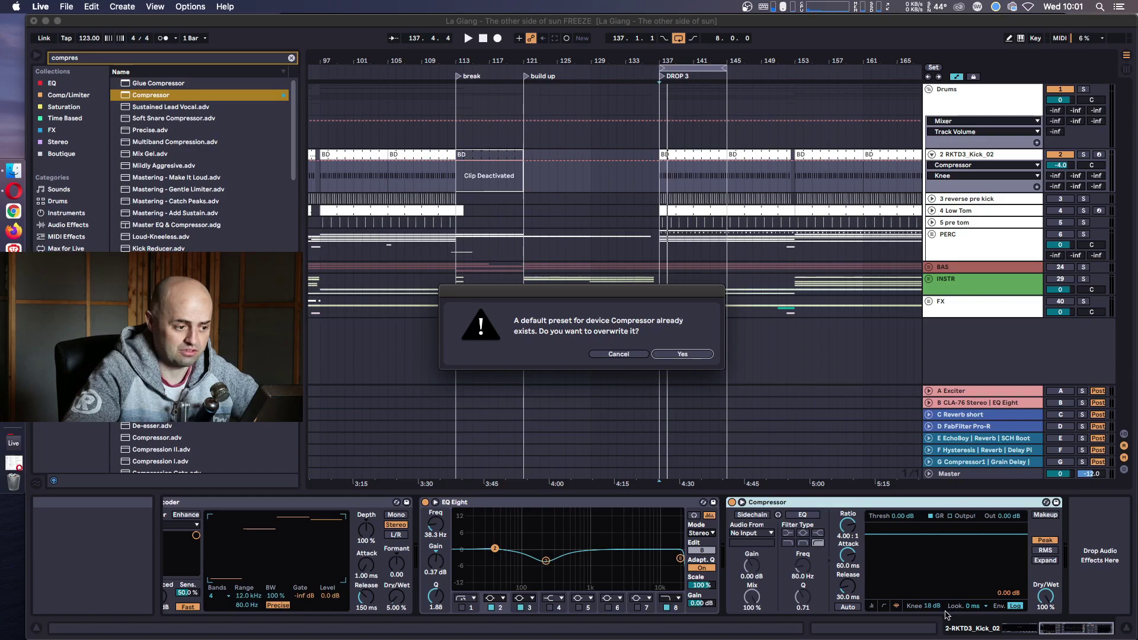
click(682, 355)
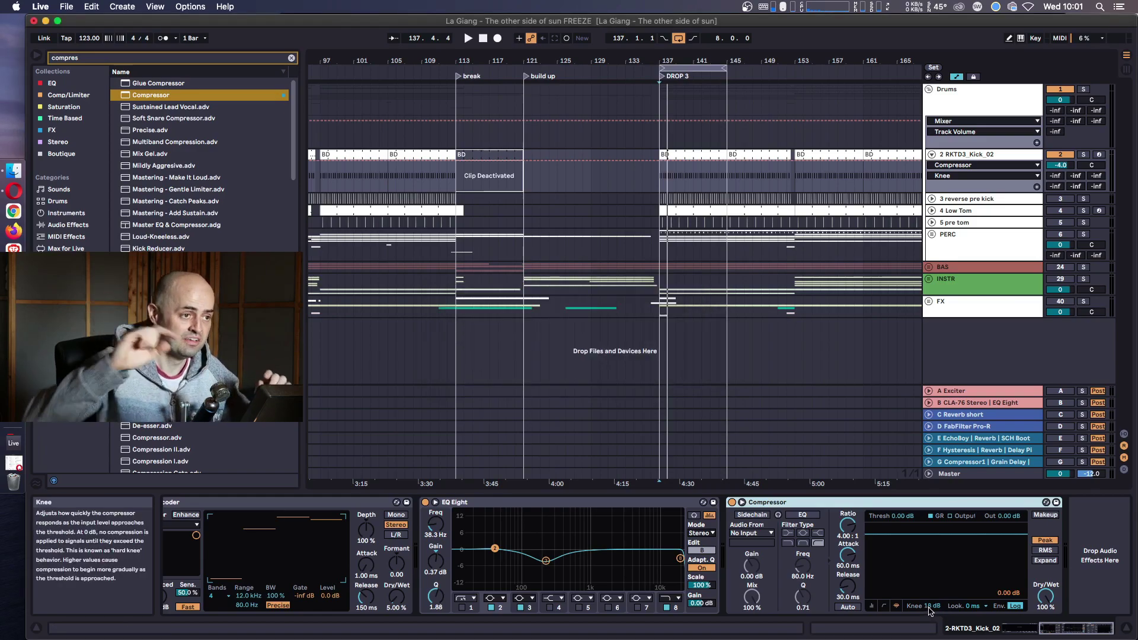
Show the Compressor's transfer curve, set the lookahead to 10 ms and overwrite the default preset again.
click(885, 606)
drag(932, 605, 933, 574)
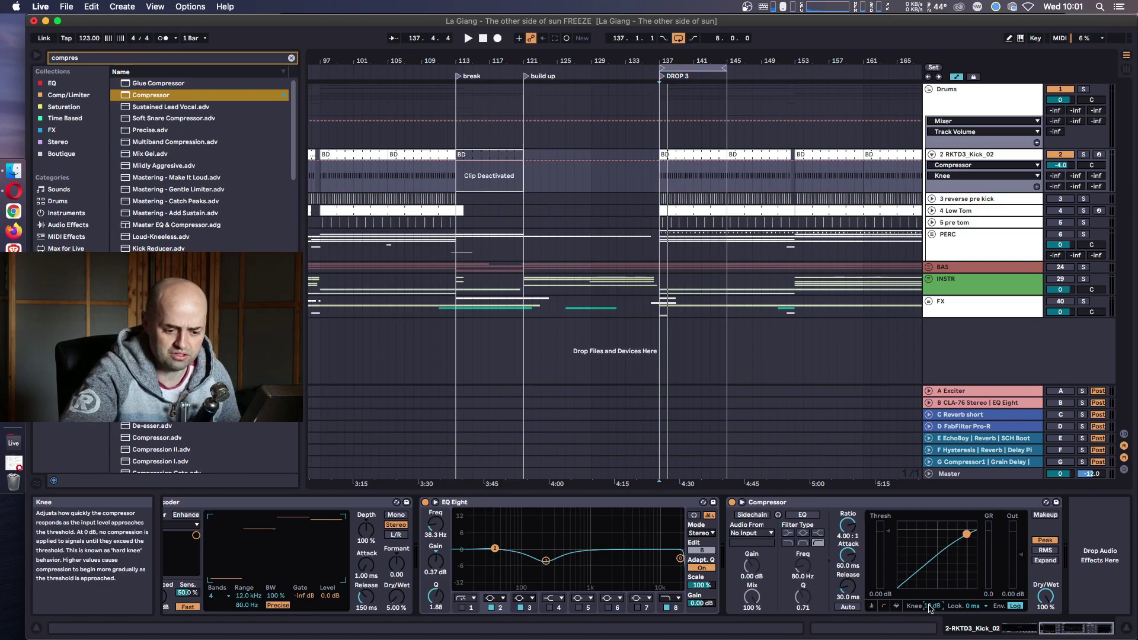
click(975, 606)
click(976, 596)
right_click(923, 502)
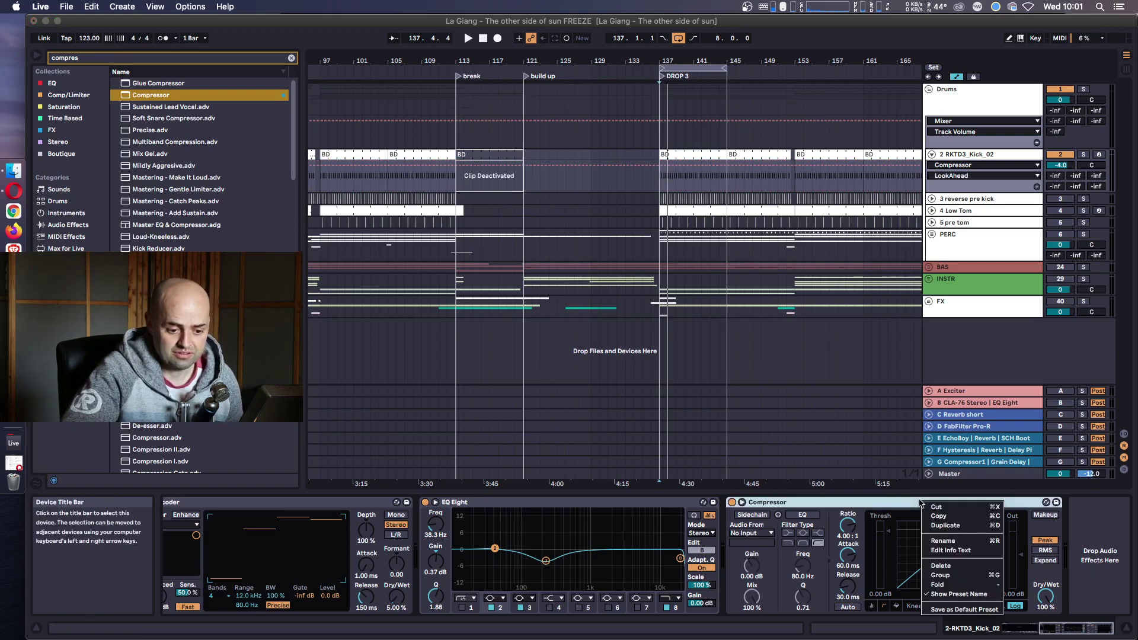
click(952, 609)
click(710, 361)
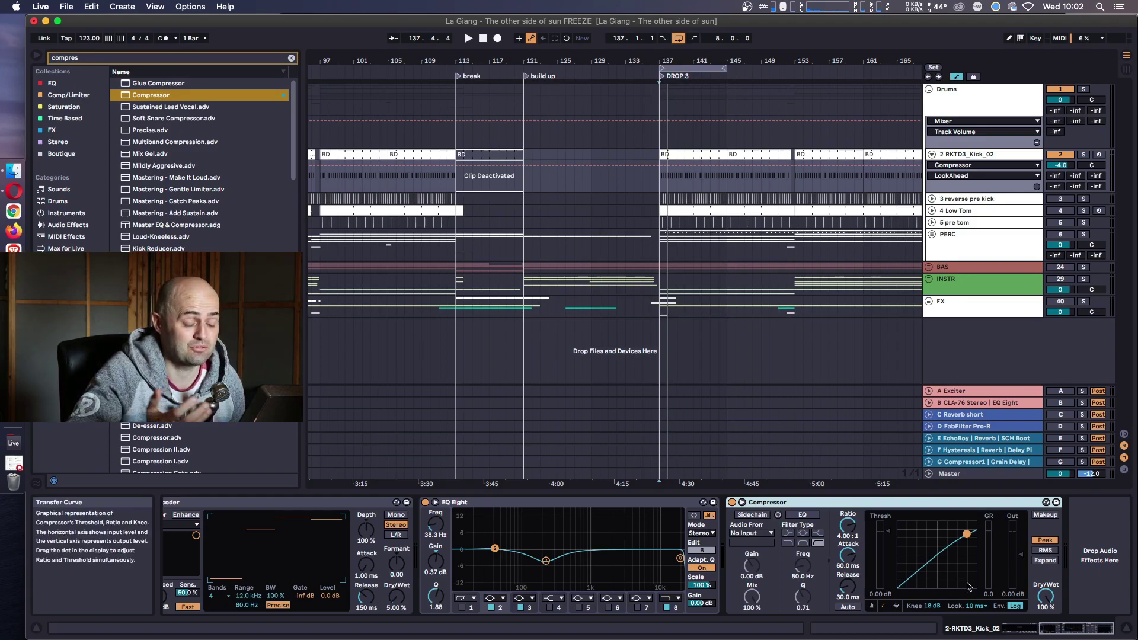
Show the Compressor's gain reduction view and lower its threshold to -43.9 dB during playback.
click(895, 607)
key(space)
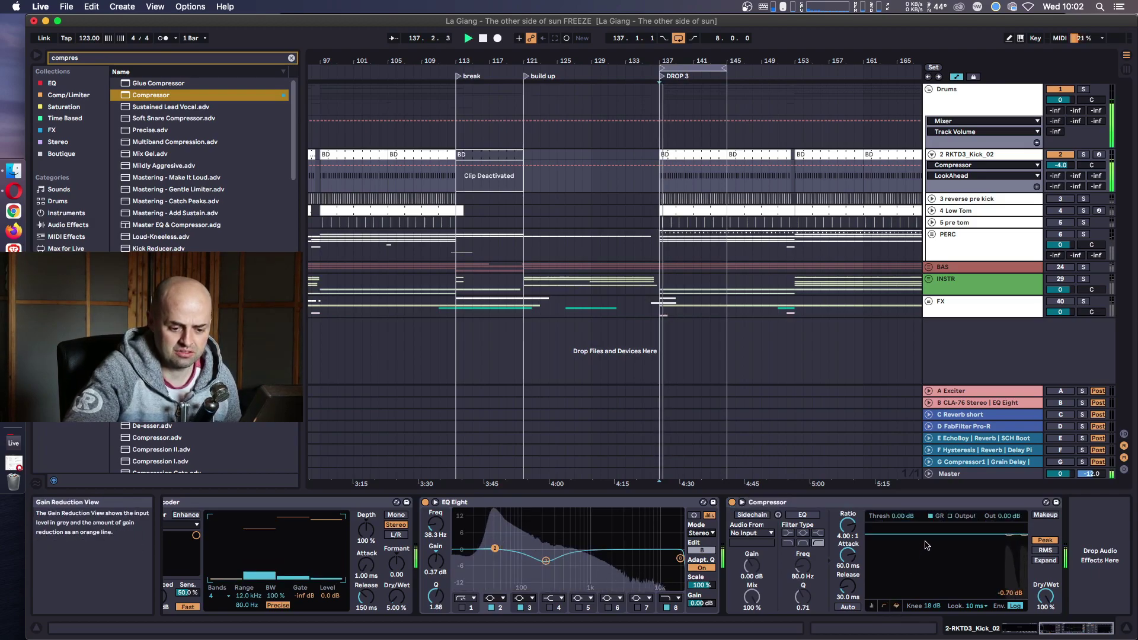
drag(1011, 543, 1012, 552)
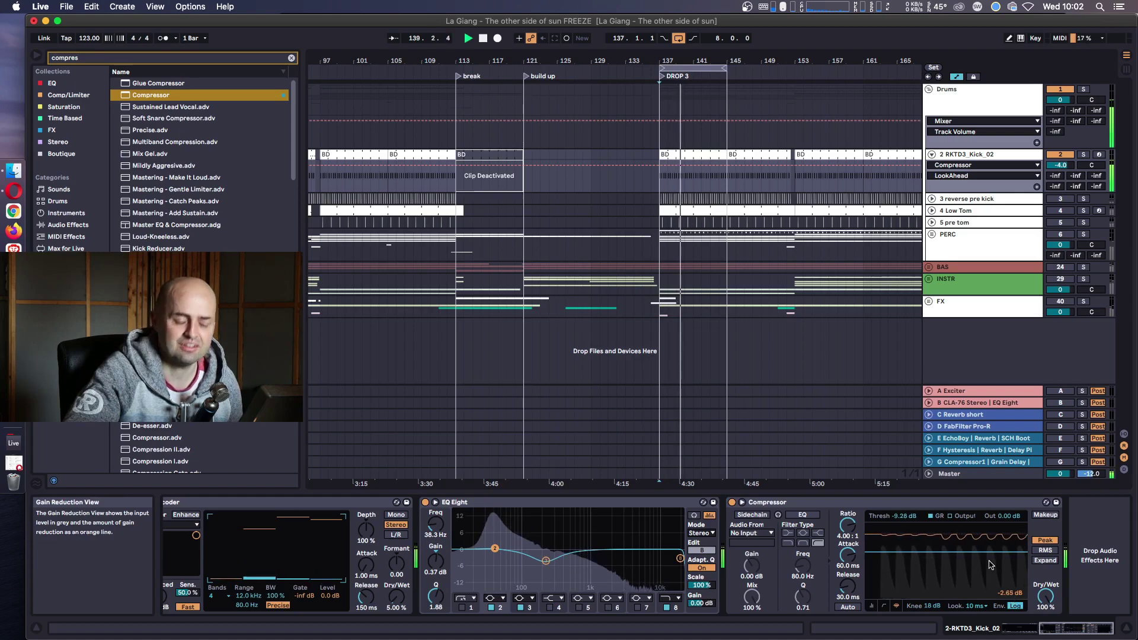
drag(989, 552, 989, 584)
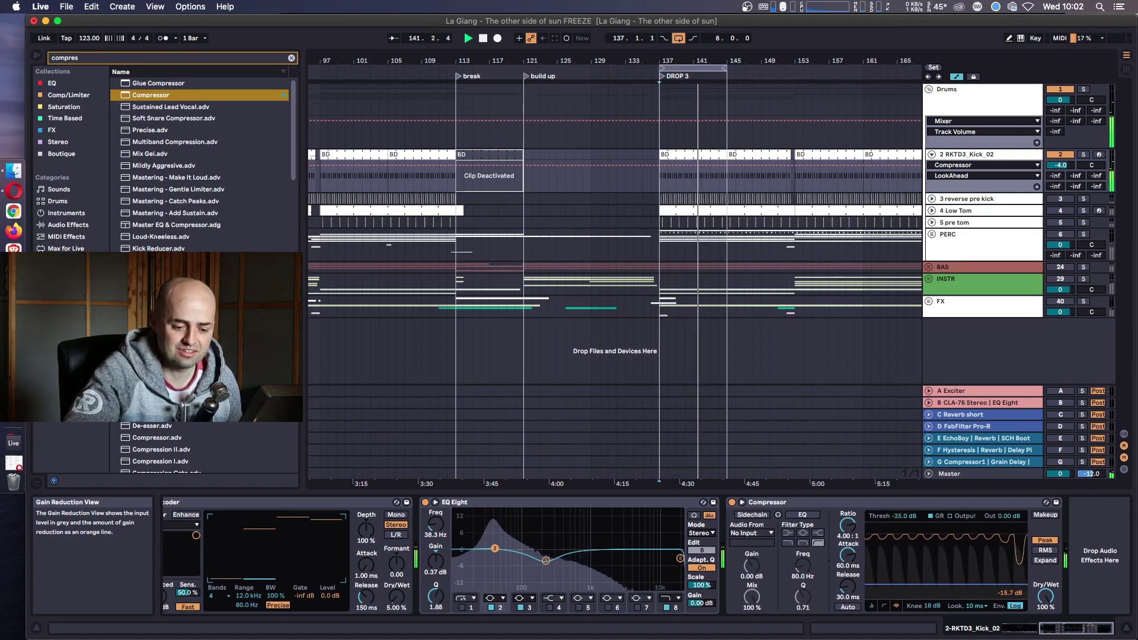
drag(870, 594, 870, 590)
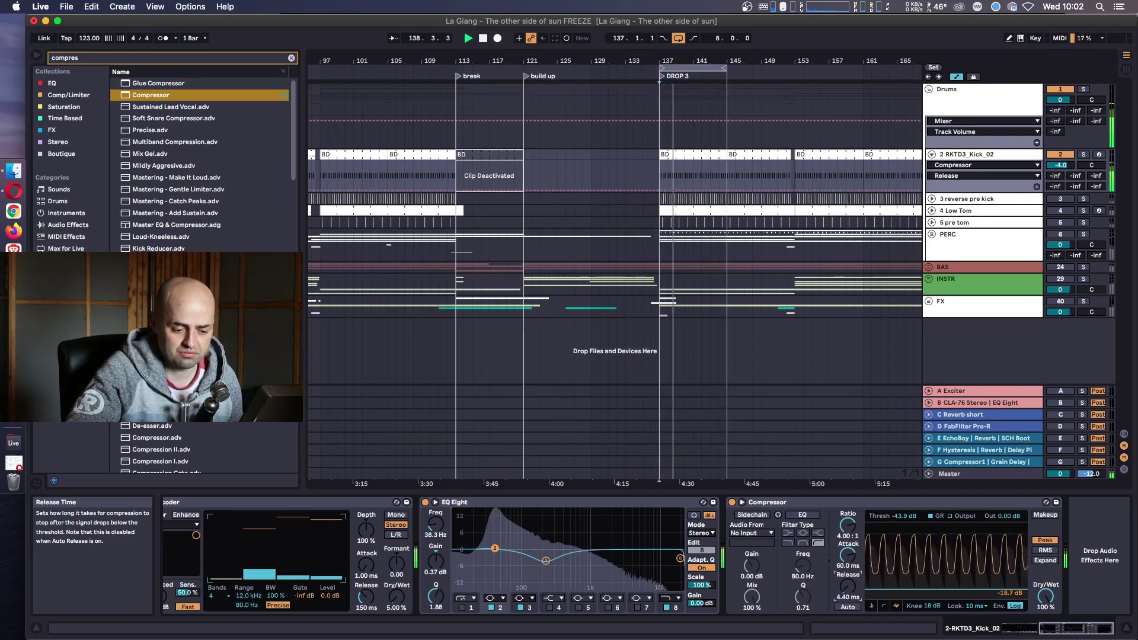
During playback, set the Compressor's release to 49.2 ms, its attack to 134 ms and its threshold to -16.8 dB.
drag(855, 597, 848, 542)
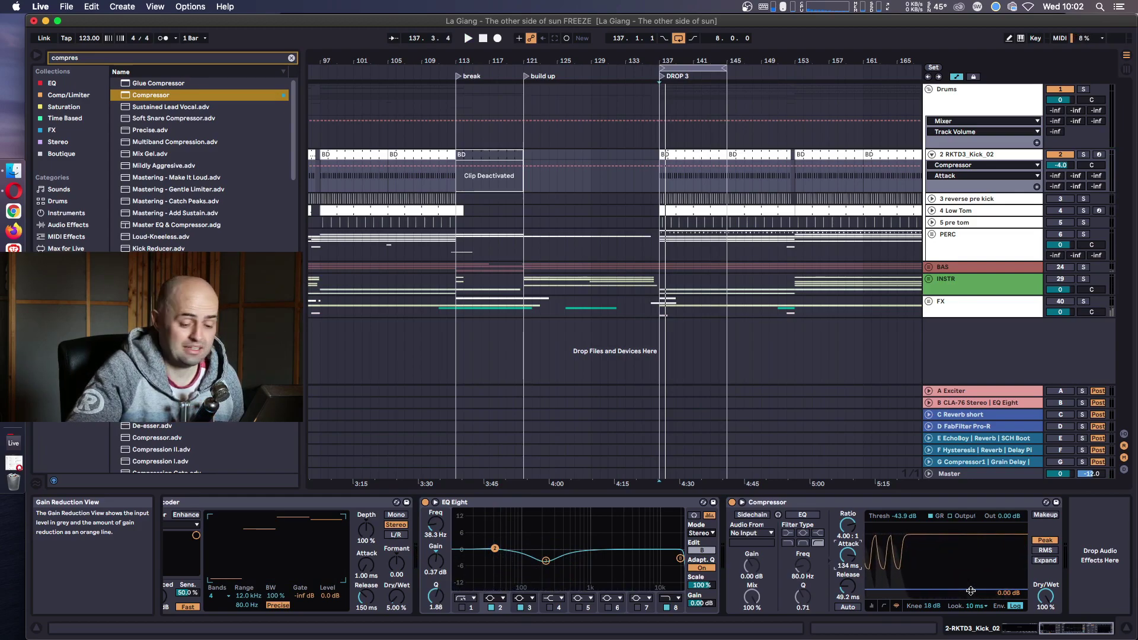
key(space)
drag(970, 591, 971, 584)
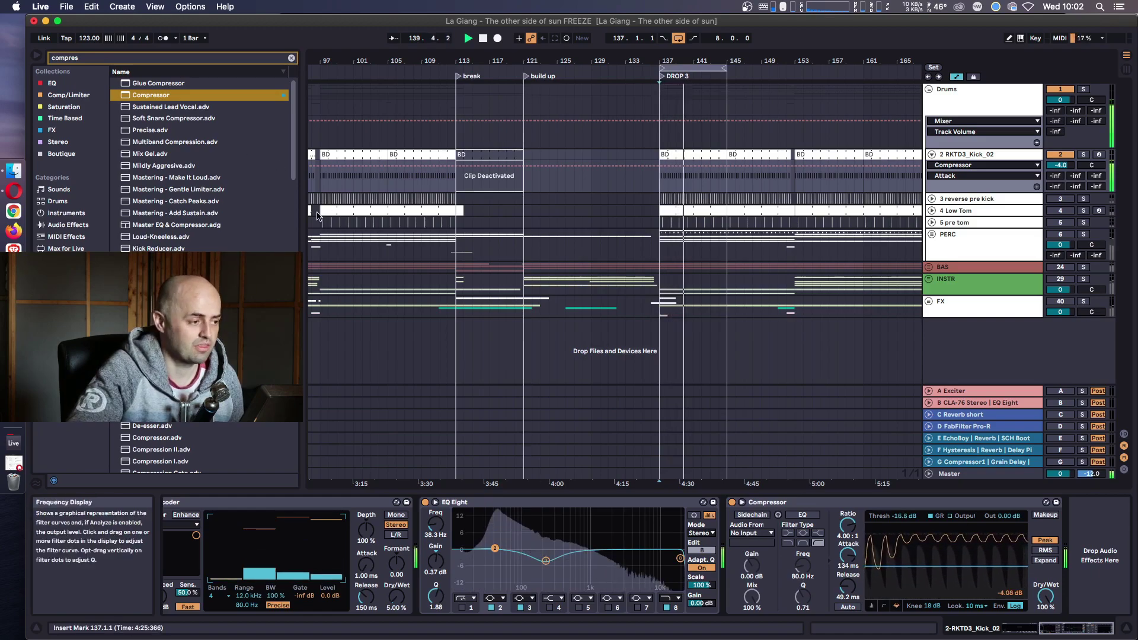
Search the browser for "eq", add an EQ Eight after the Compressor and cut band 3 by 5.08 dB at 445 Hz.
click(172, 59)
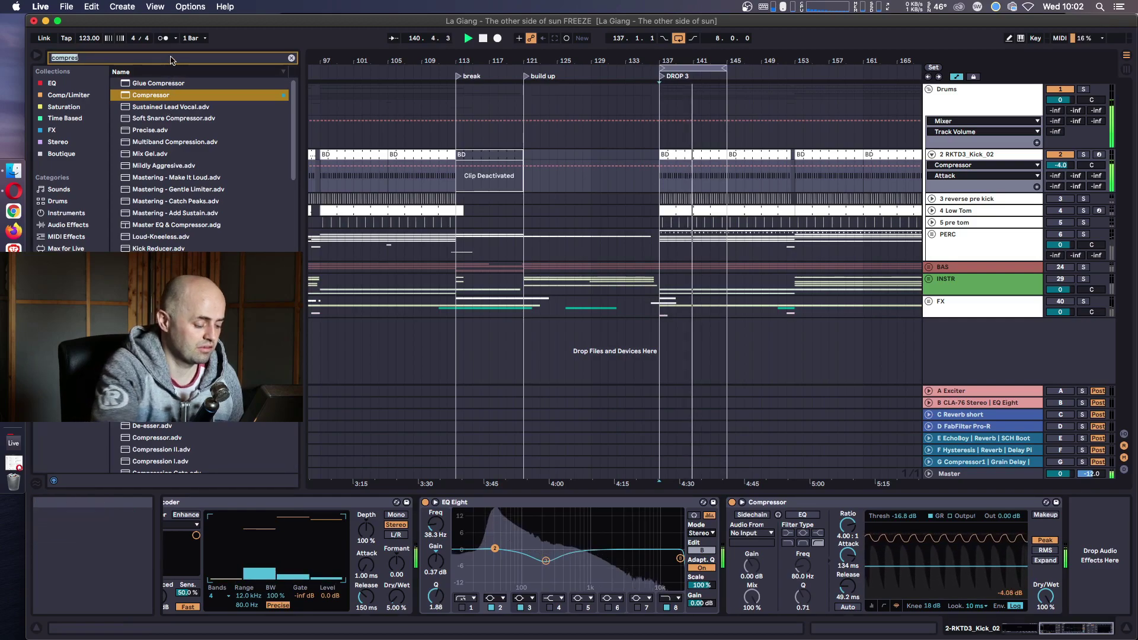
text(eq)
drag(146, 95, 1049, 564)
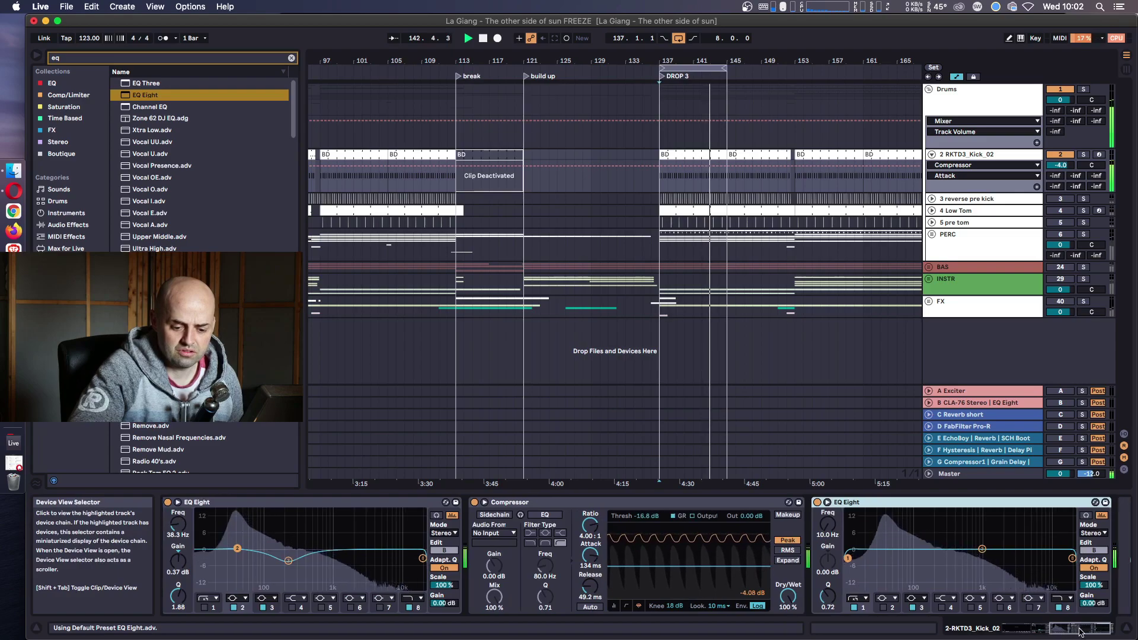
drag(933, 551, 909, 557)
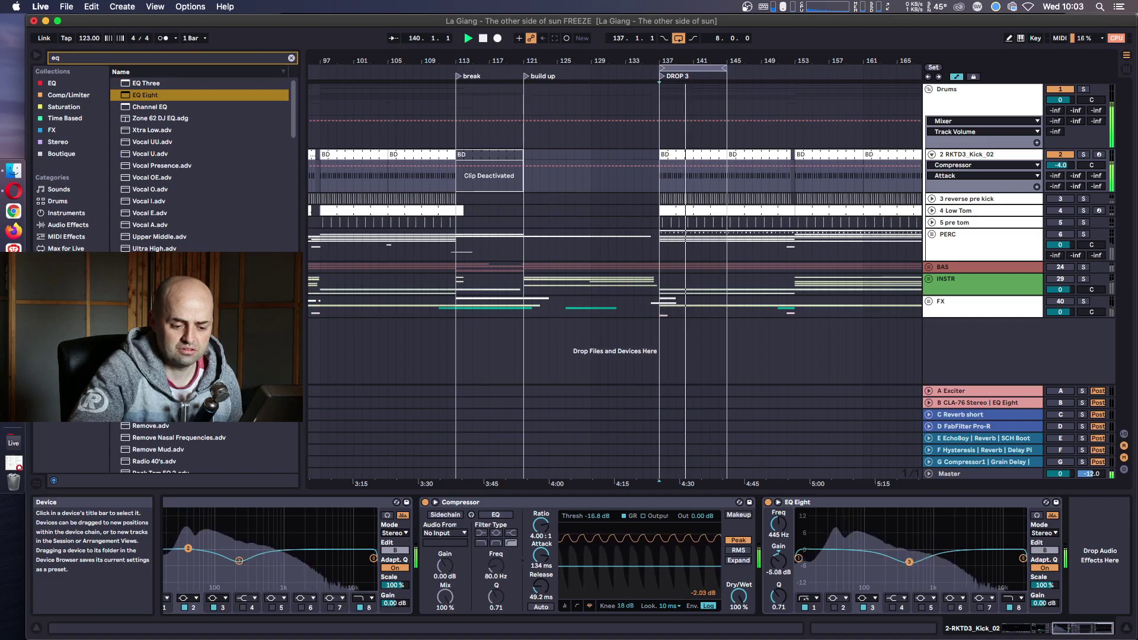
Turn off band 1 of the last EQ Eight and enable band 4 at 1.60 kHz with 1.12 dB gain.
click(804, 608)
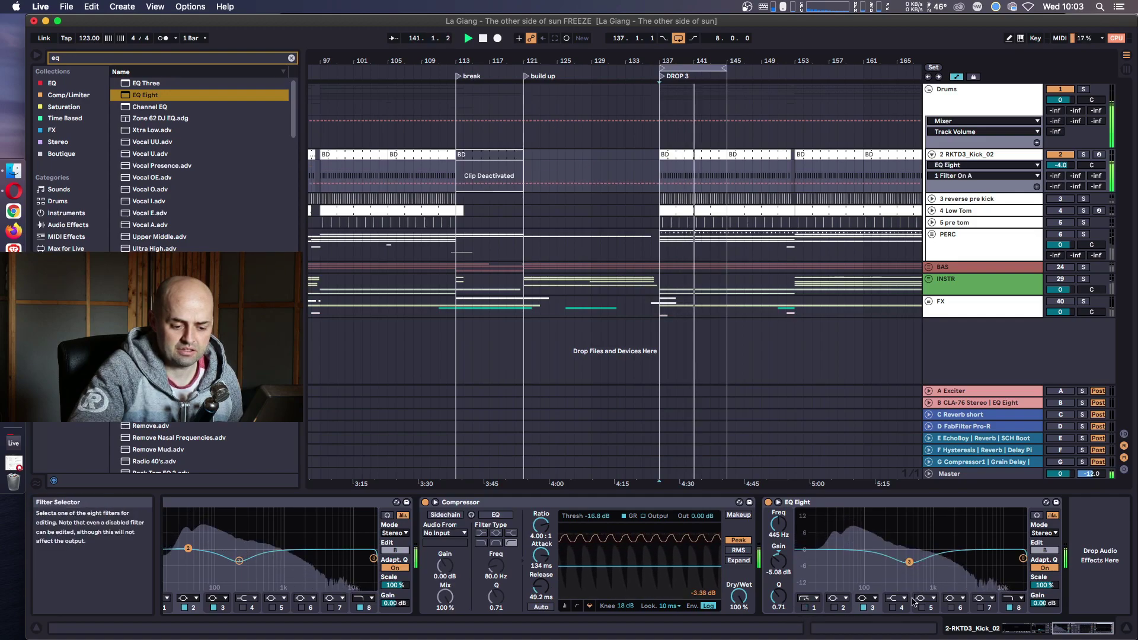
click(892, 608)
drag(982, 551, 947, 544)
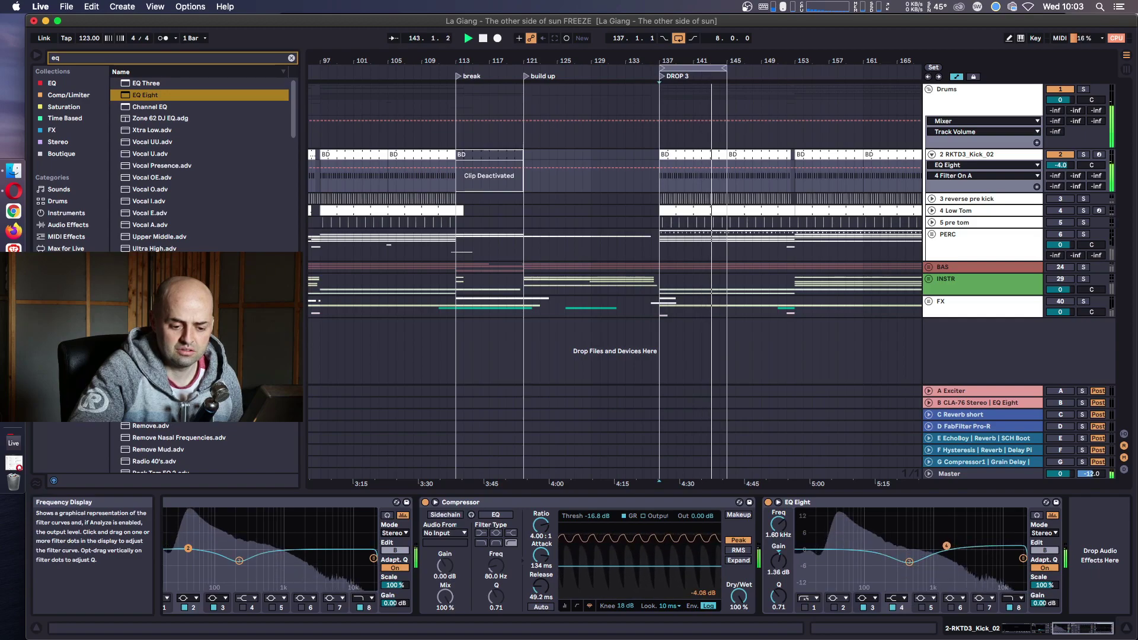
click(1009, 607)
Set the last EQ Eight's output gain to 4 dB.
click(1053, 604)
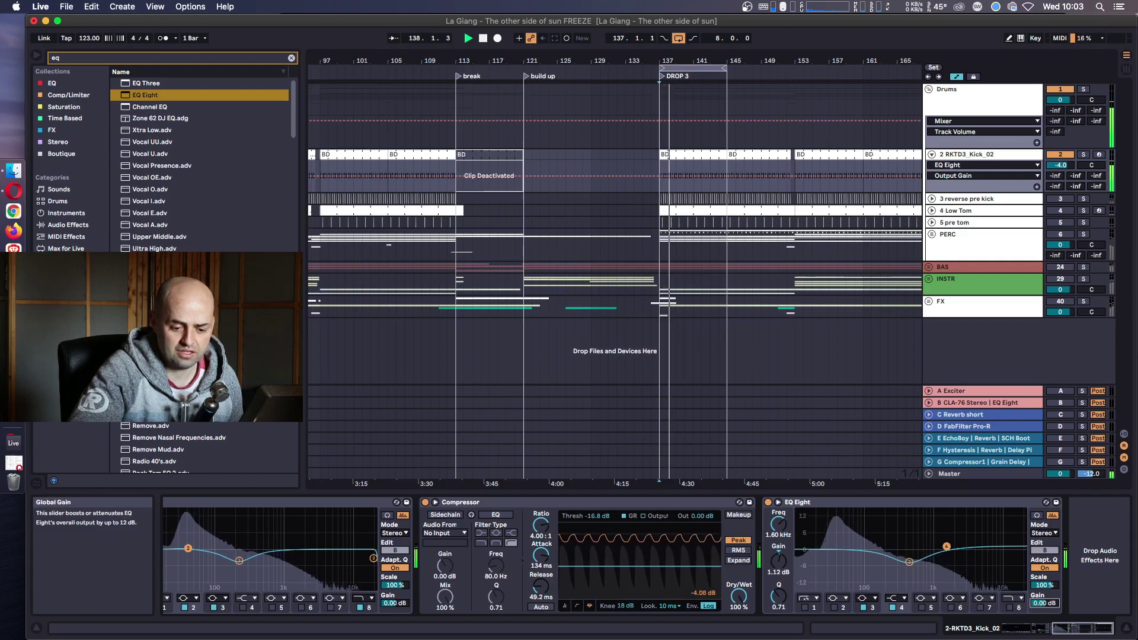
text(4)
key(Return)
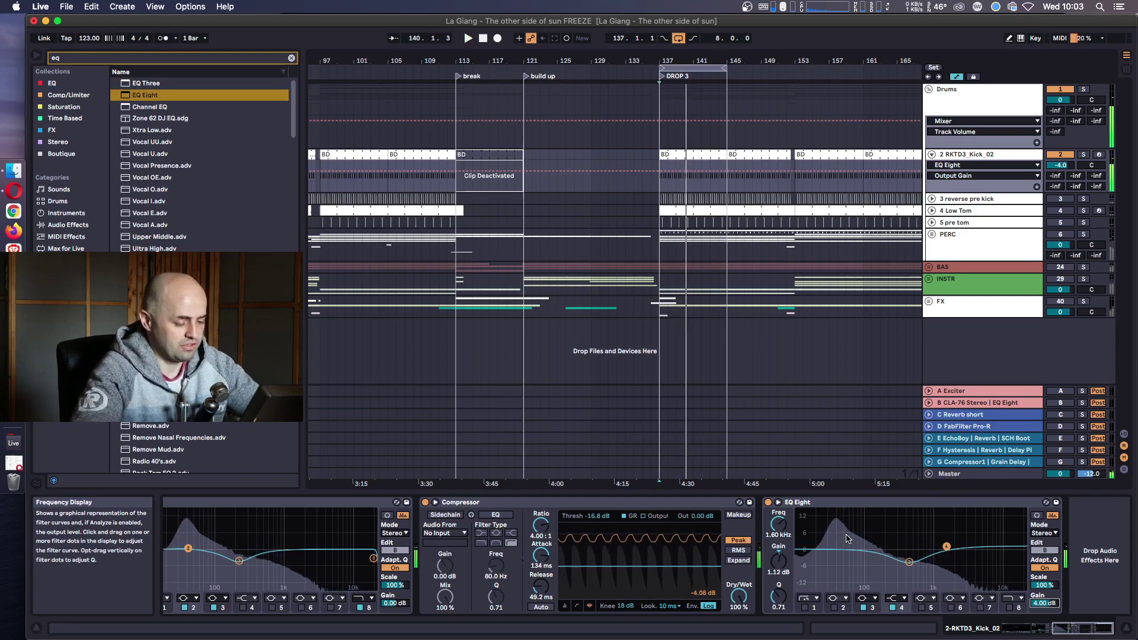
Enter Key Map mode and delete all existing key mappings.
key(super+k)
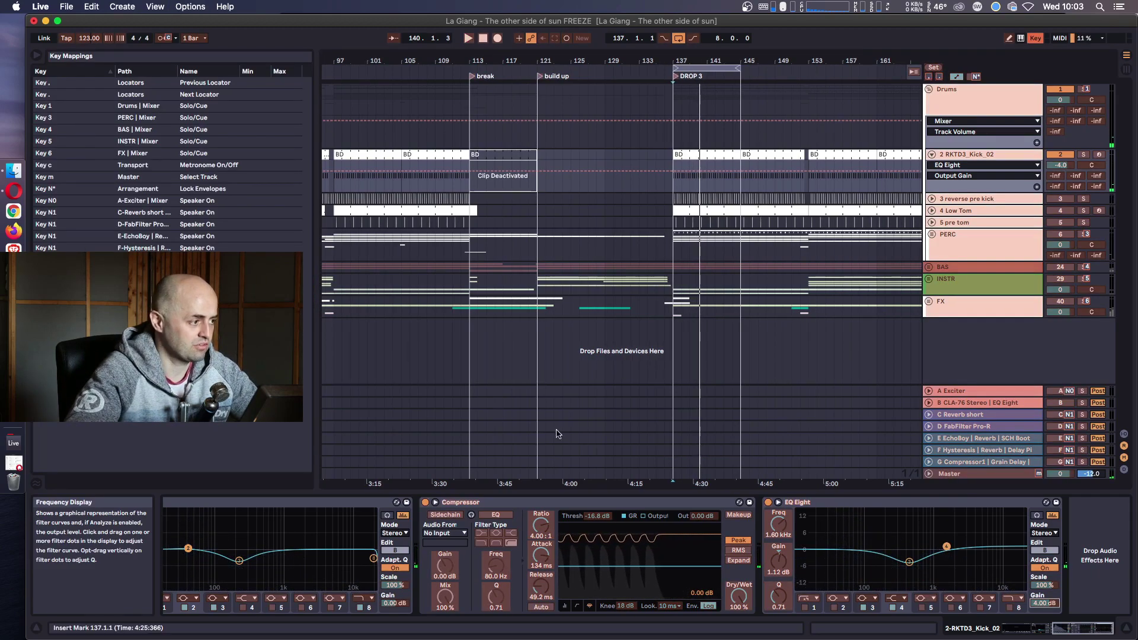
click(150, 89)
key(super+a)
key(BackSpace)
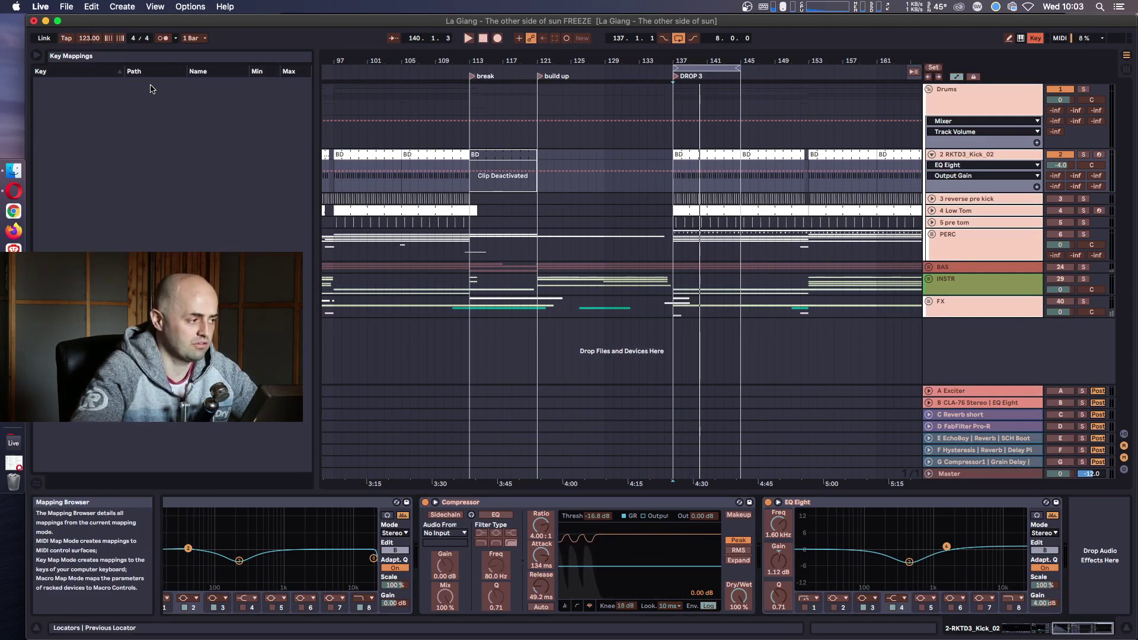
Map computer key 4 to the device activators of the kick track's Vocoder, Compressor and both EQ Eights.
click(768, 504)
key(4)
click(425, 503)
key(4)
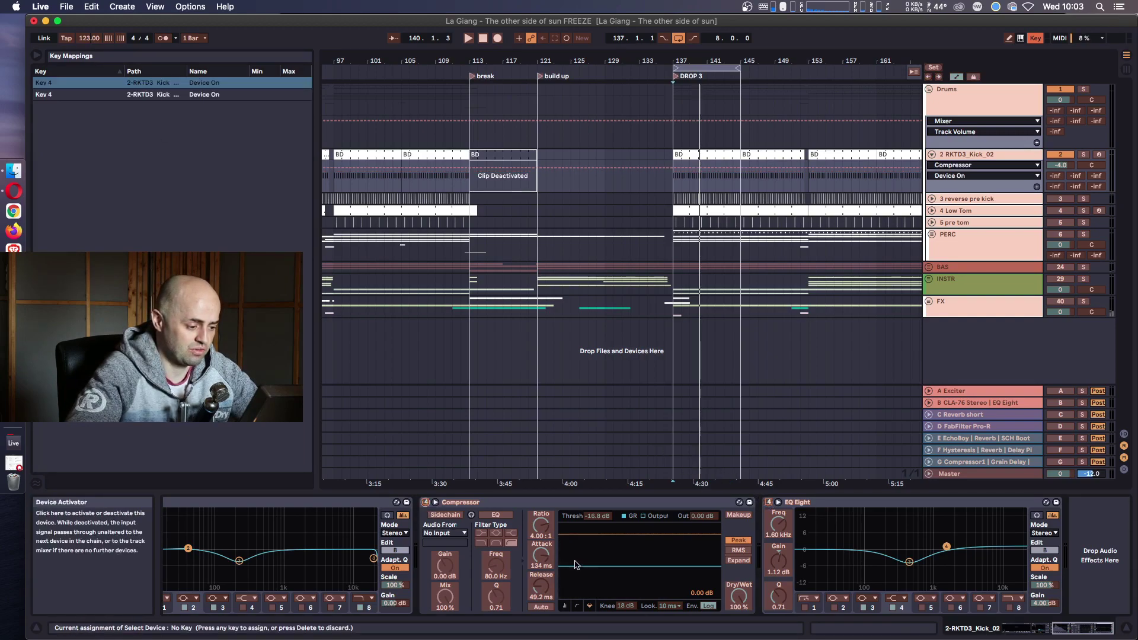
drag(208, 503, 647, 481)
click(278, 503)
key(4)
click(279, 503)
key(4)
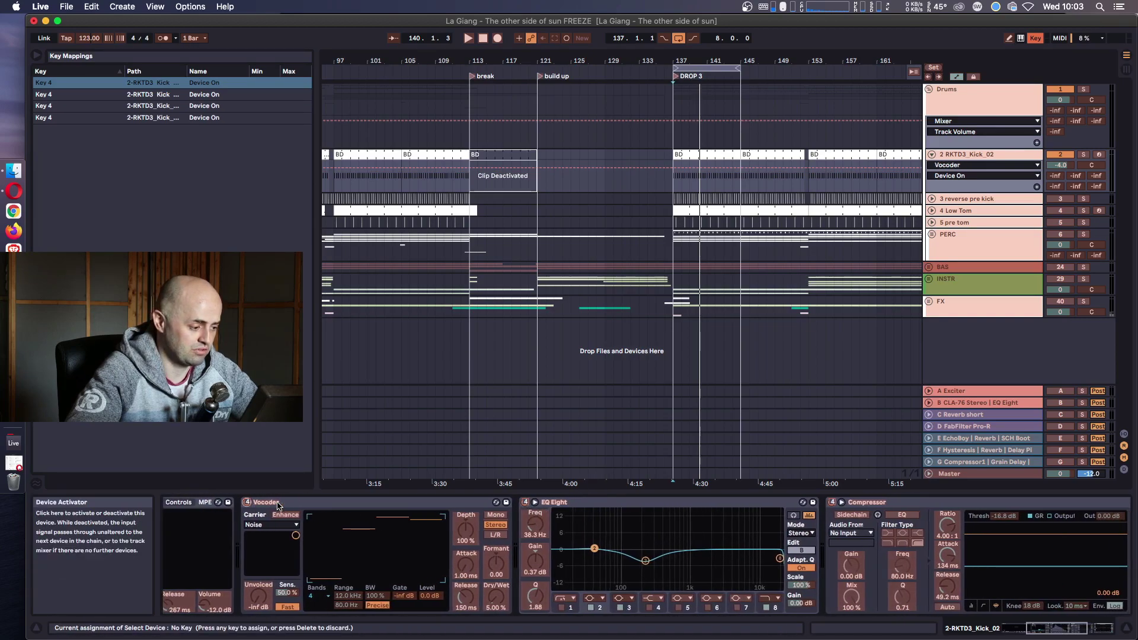
Exit Key Map mode and compare the kick with its mapped effects bypassed and active during playback.
key(super+k)
key(4)
key(space)
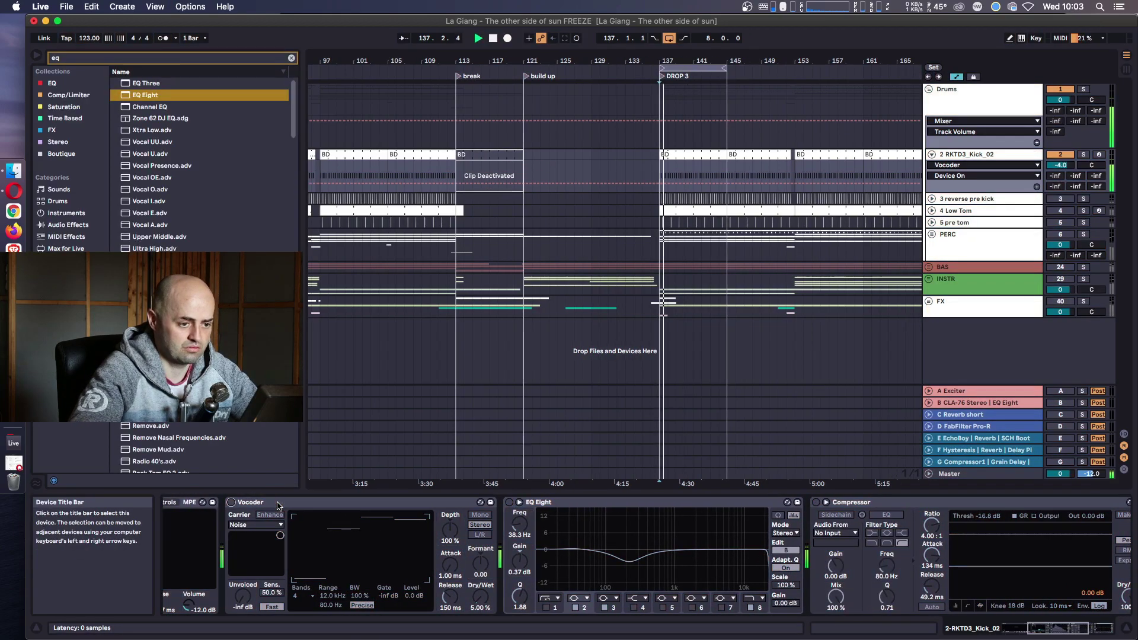
key(4)
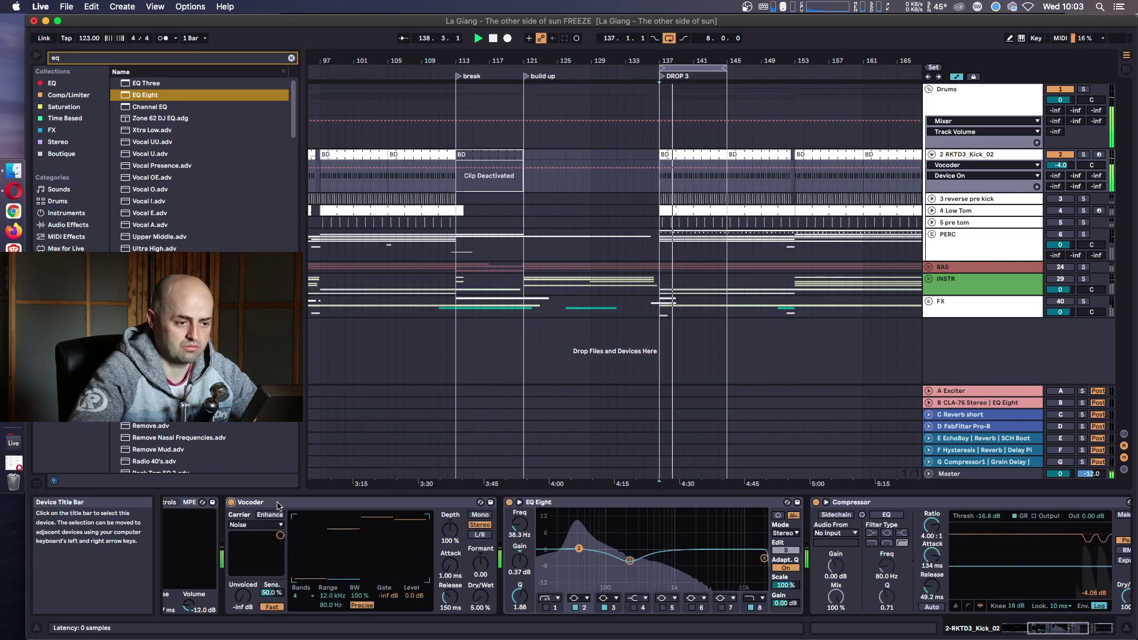
key(space)
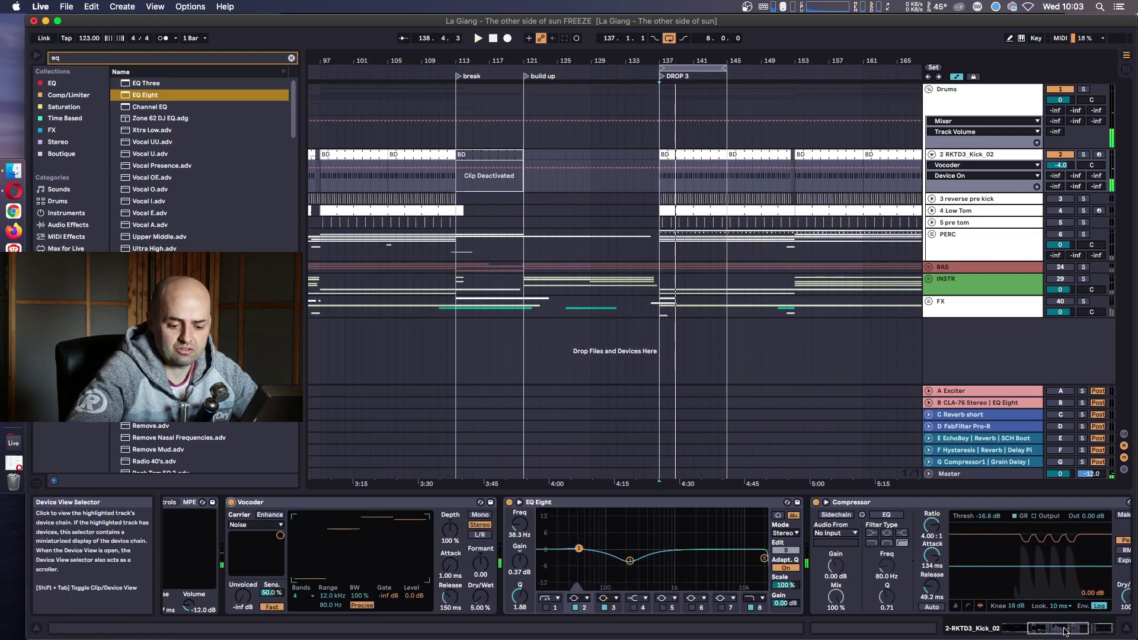
click(1099, 628)
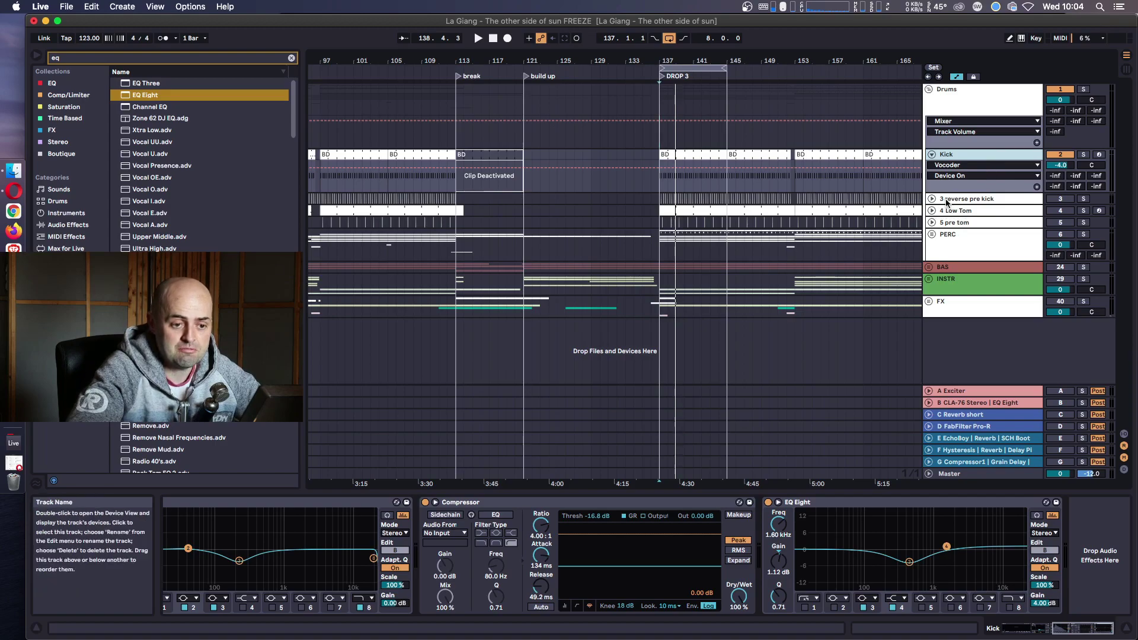
Activate and audition the reverse pre kick track with the kick, then delete that track.
click(1060, 200)
key(space)
click(931, 199)
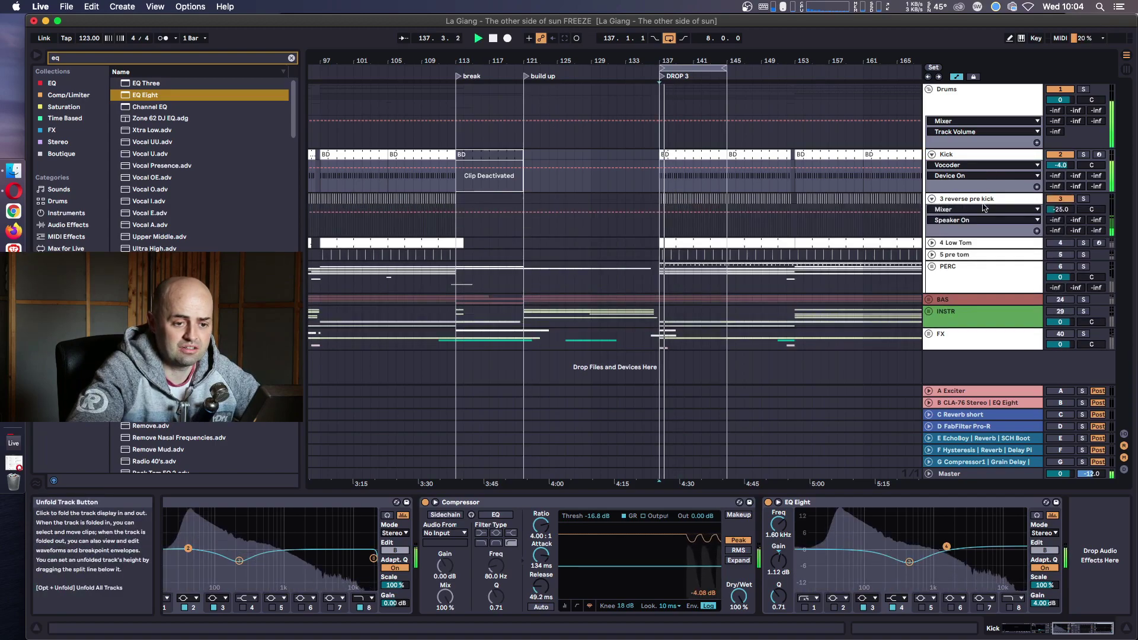
click(1006, 202)
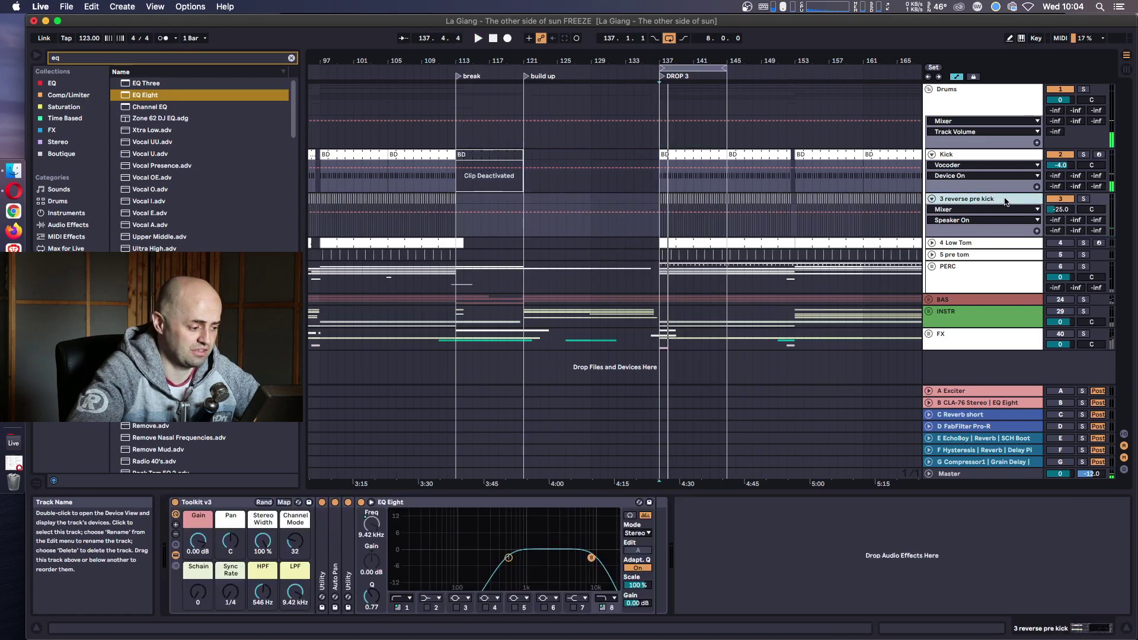
drag(790, 61, 791, 29)
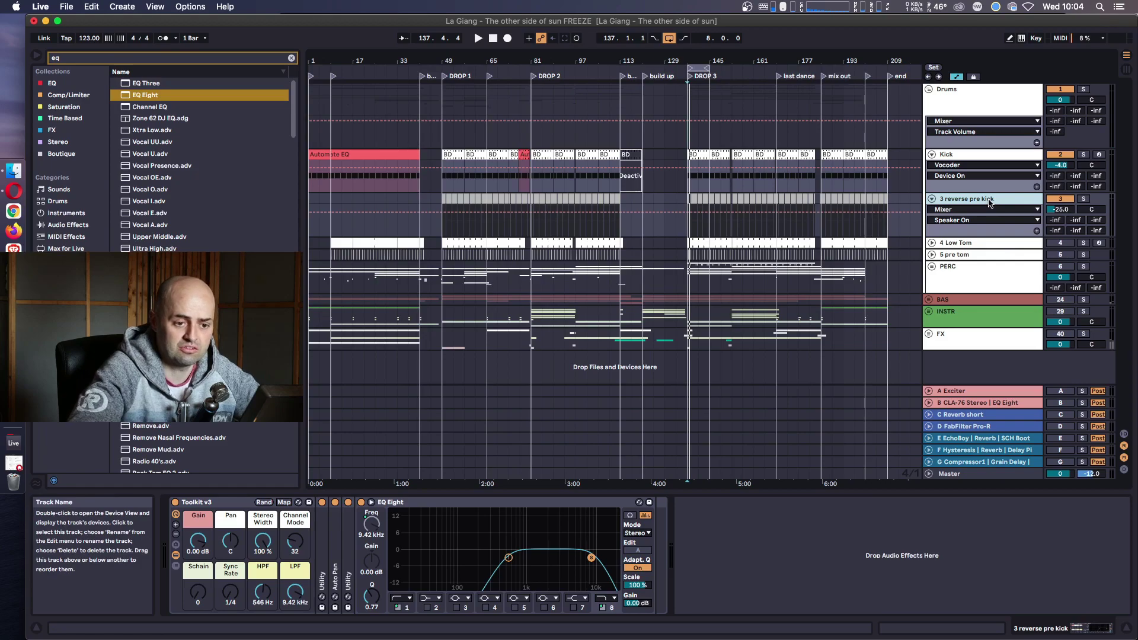
key(Delete)
Unfold and activate the Low Tom track, audition it at DROP 3, and set its A and B sends to -inf.
click(932, 199)
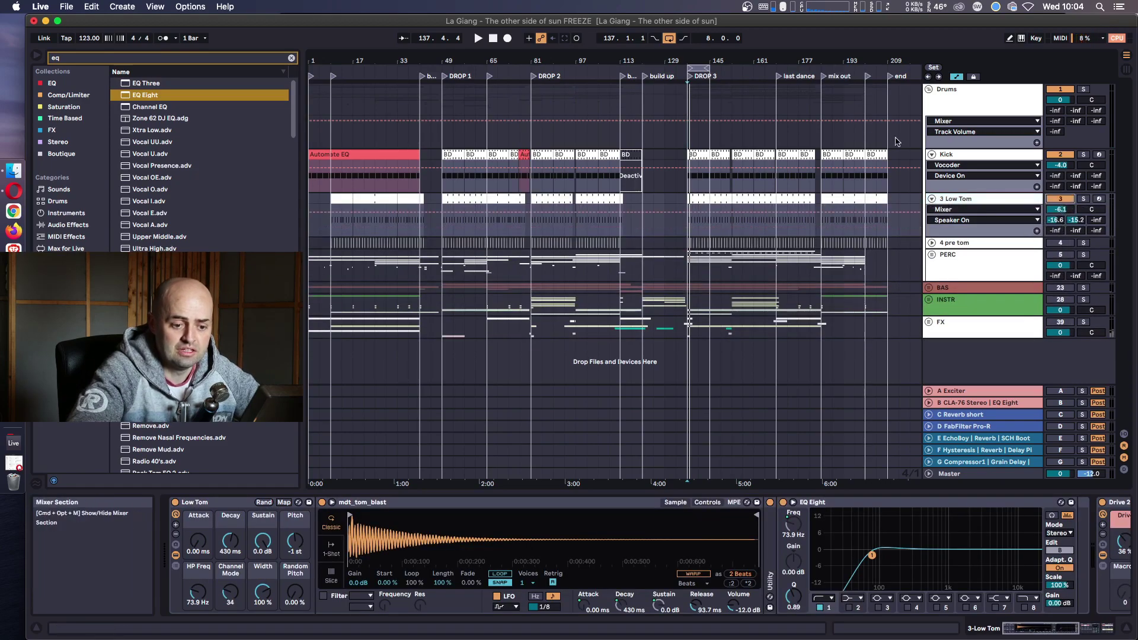
drag(720, 58, 720, 106)
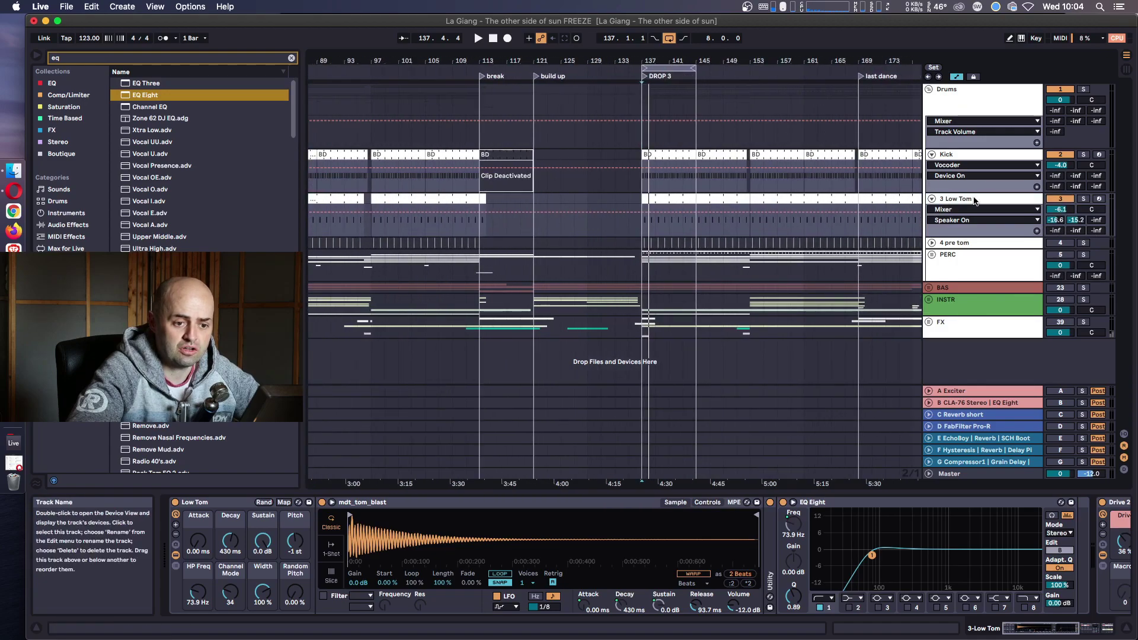
key(space)
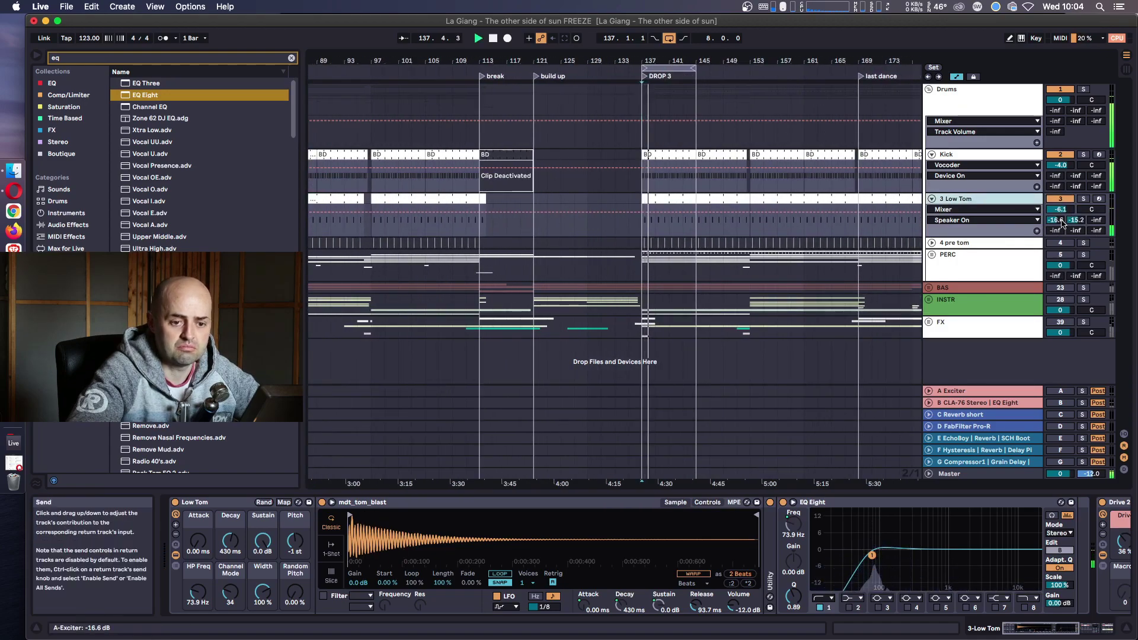
drag(1074, 220, 1075, 267)
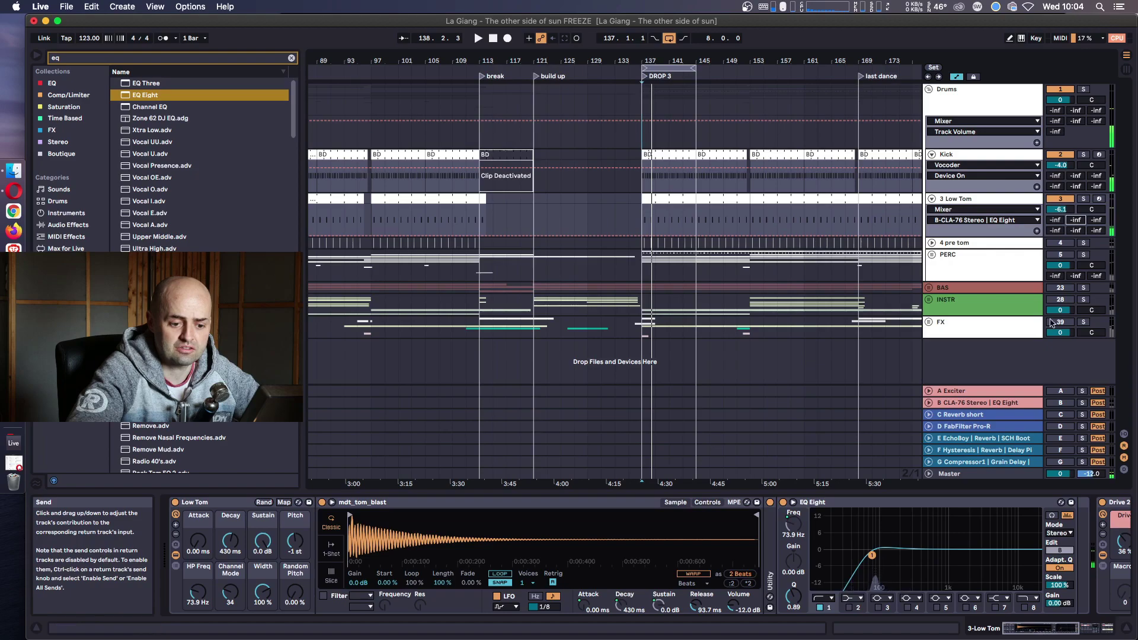
click(1011, 404)
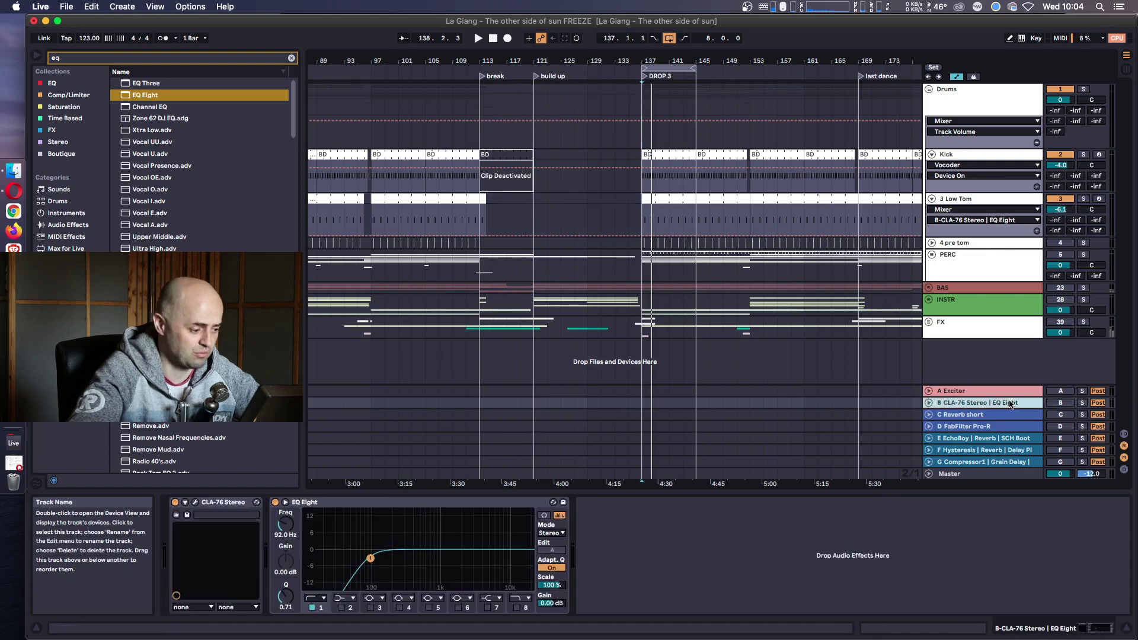
click(988, 202)
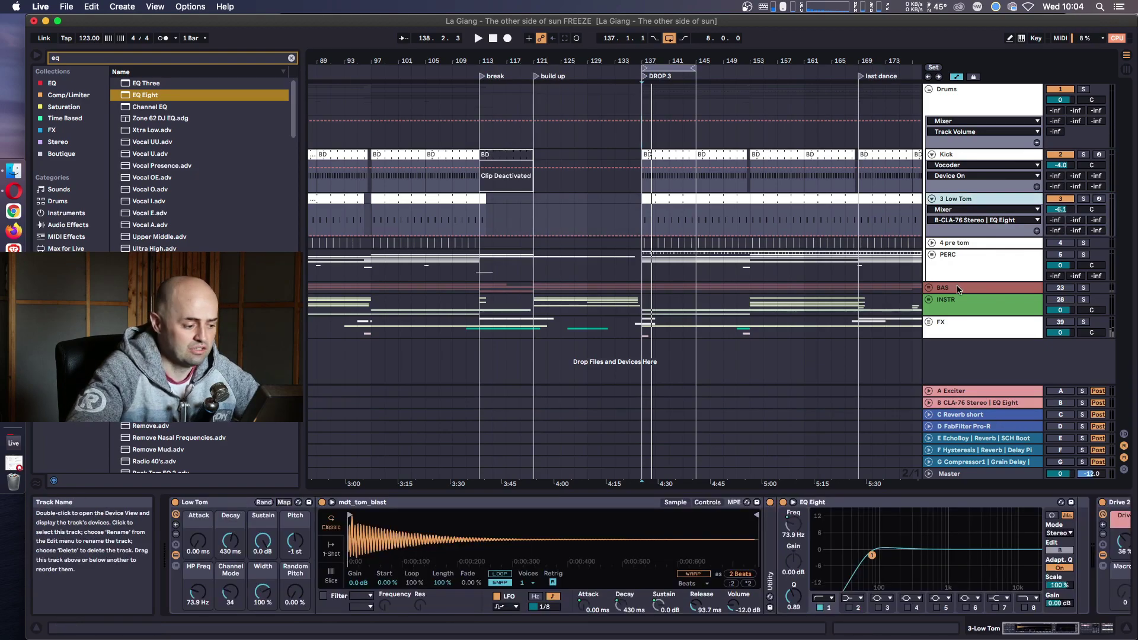
Turn off the Drive 2 rack on the Low Tom track and delete the Toolkit v3 rack.
scroll(715, 508, right, 10)
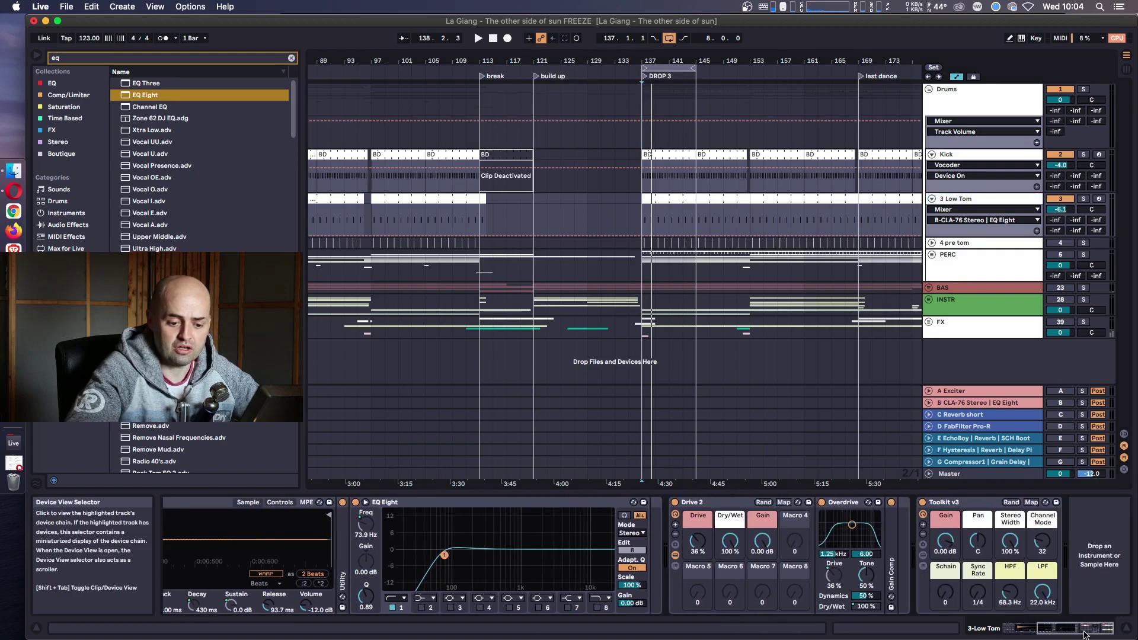
click(675, 503)
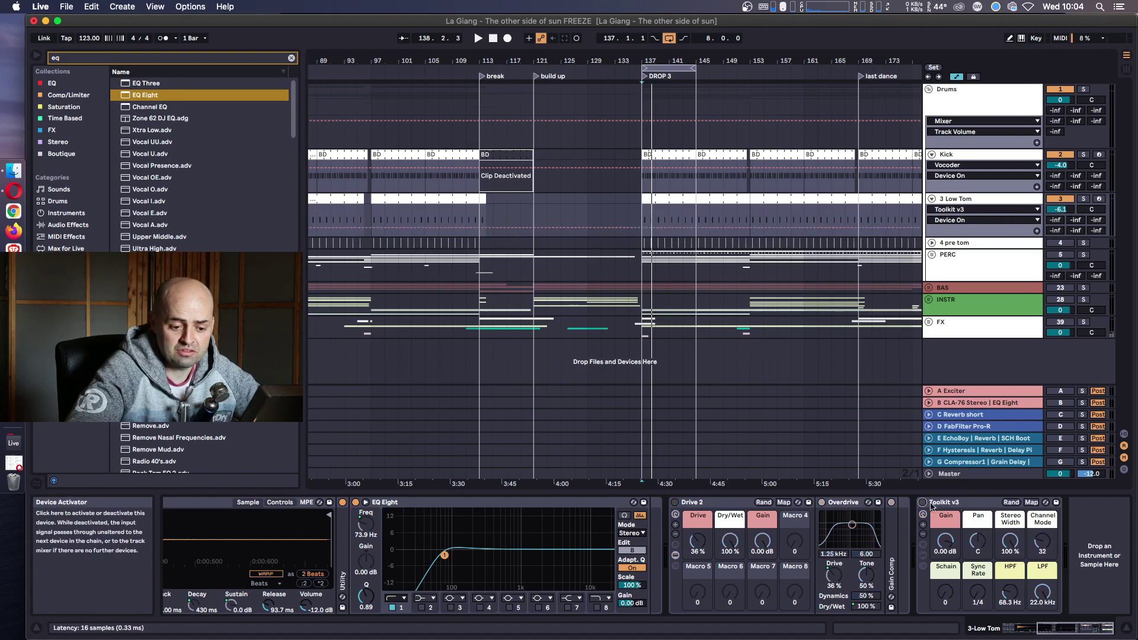
click(958, 503)
key(Delete)
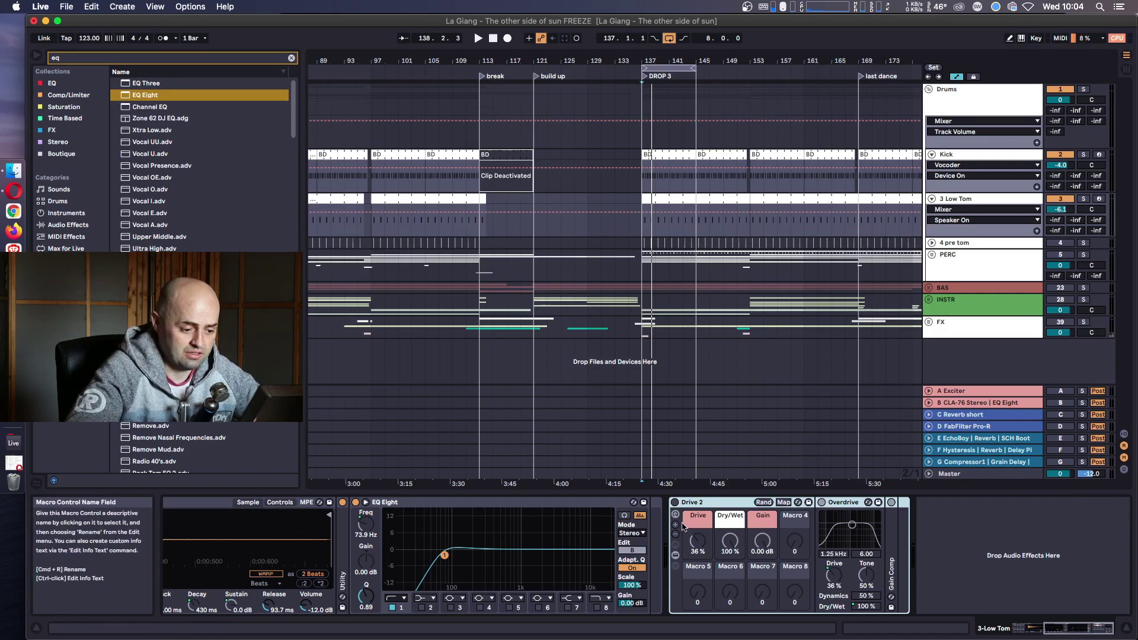
key(Delete)
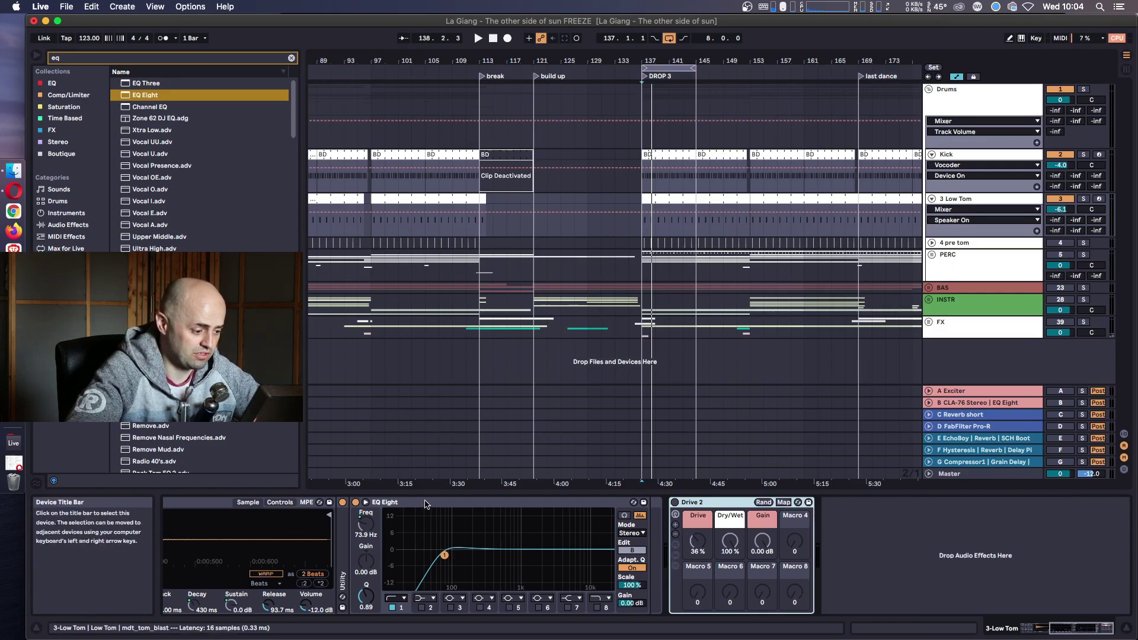
Ungroup the Low Tom instrument rack into its individual devices.
drag(1069, 629, 1038, 630)
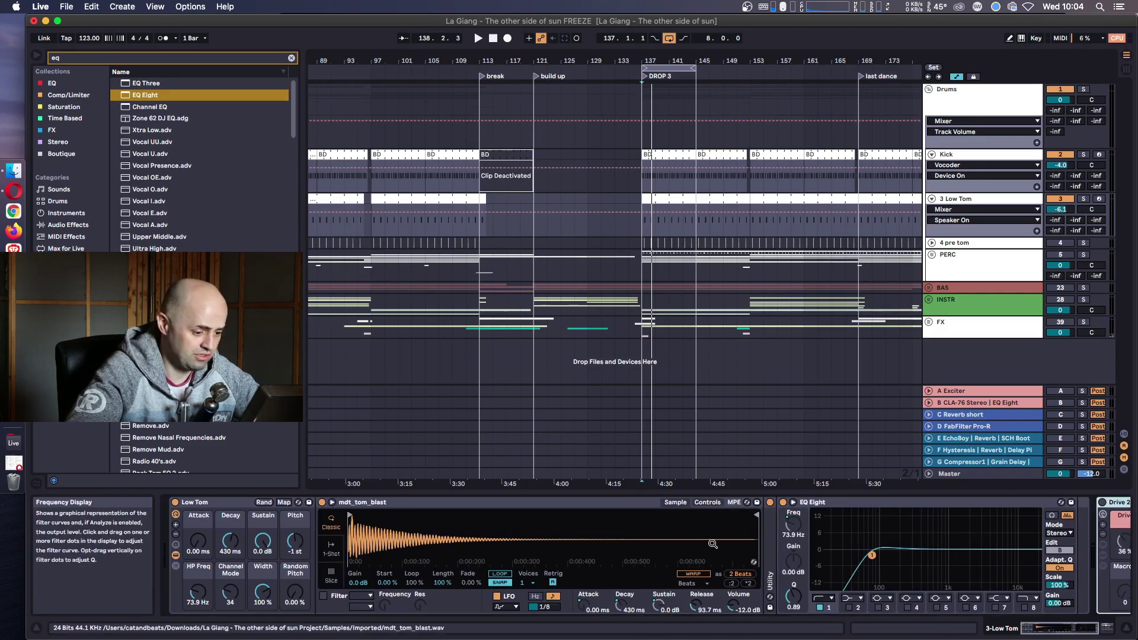
click(211, 504)
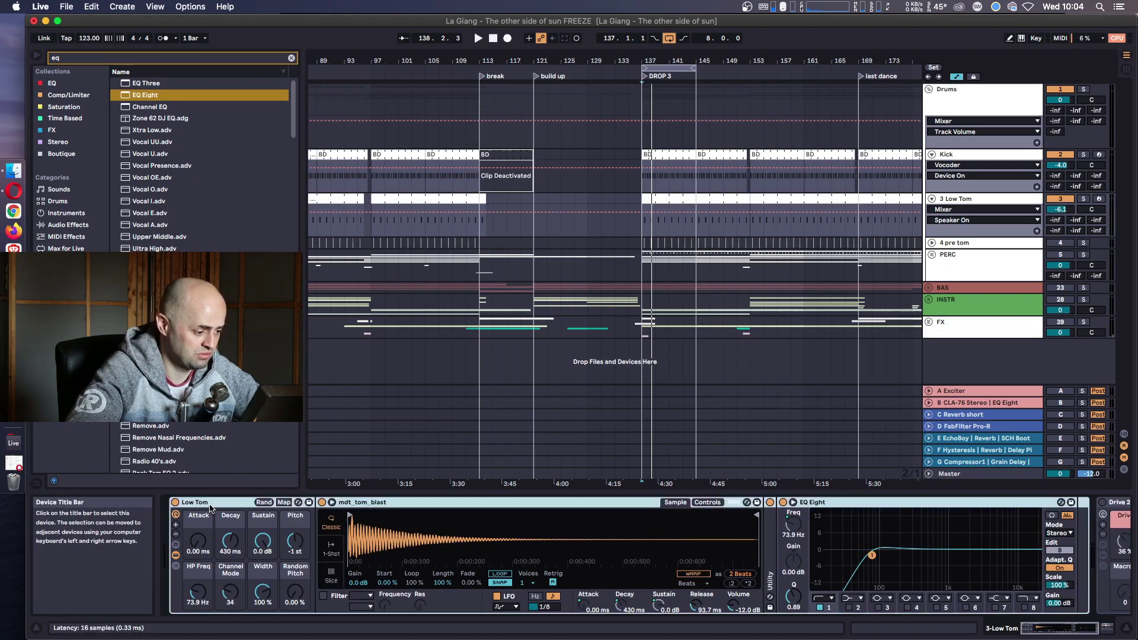
right_click(211, 508)
click(250, 630)
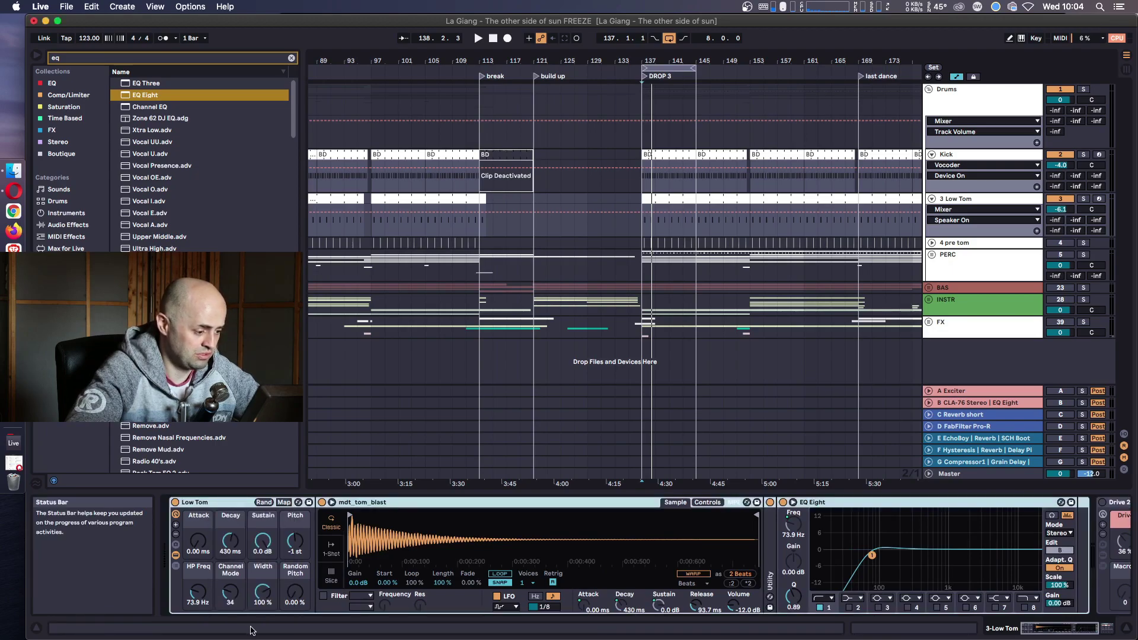
right_click(221, 505)
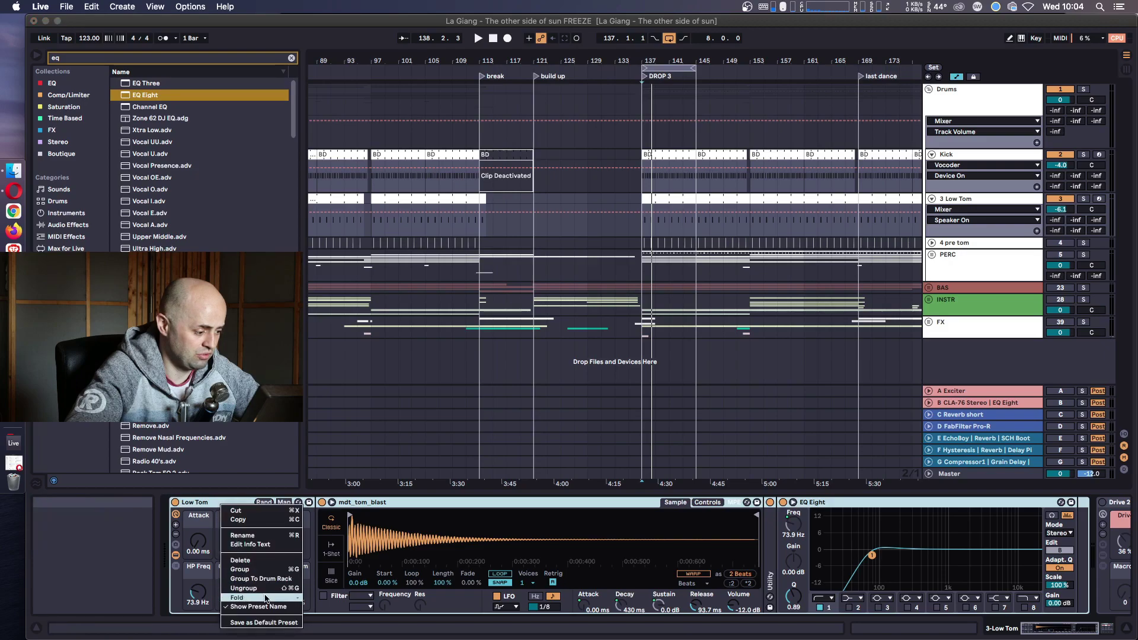
key(Return)
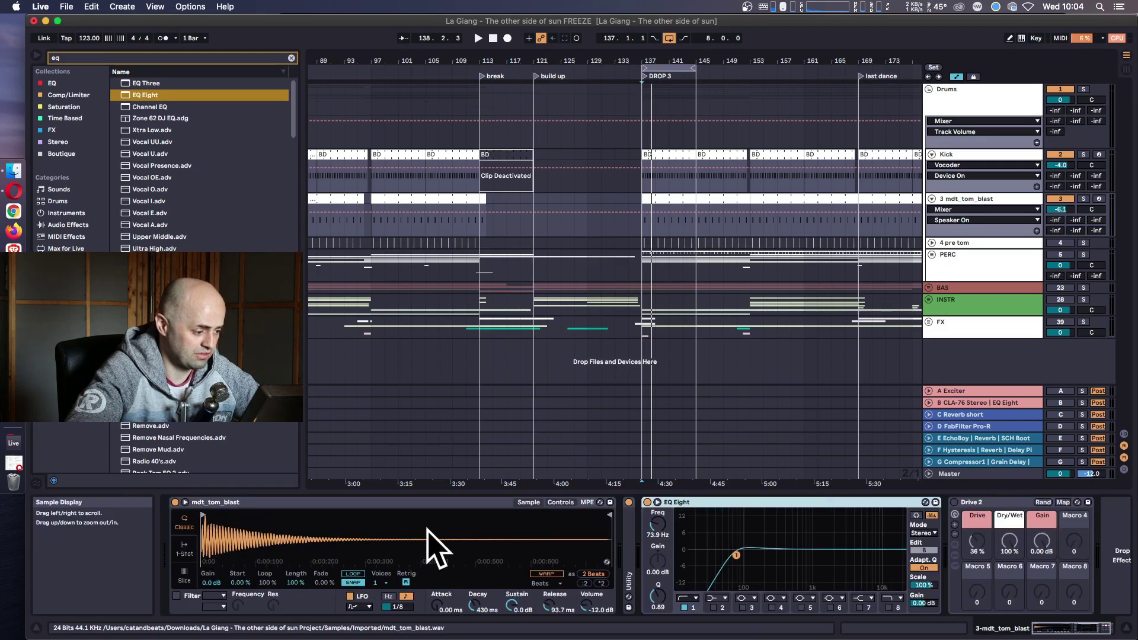
Unfold the Utility device after the mdt_tom_blast sampler and delete it.
click(630, 542)
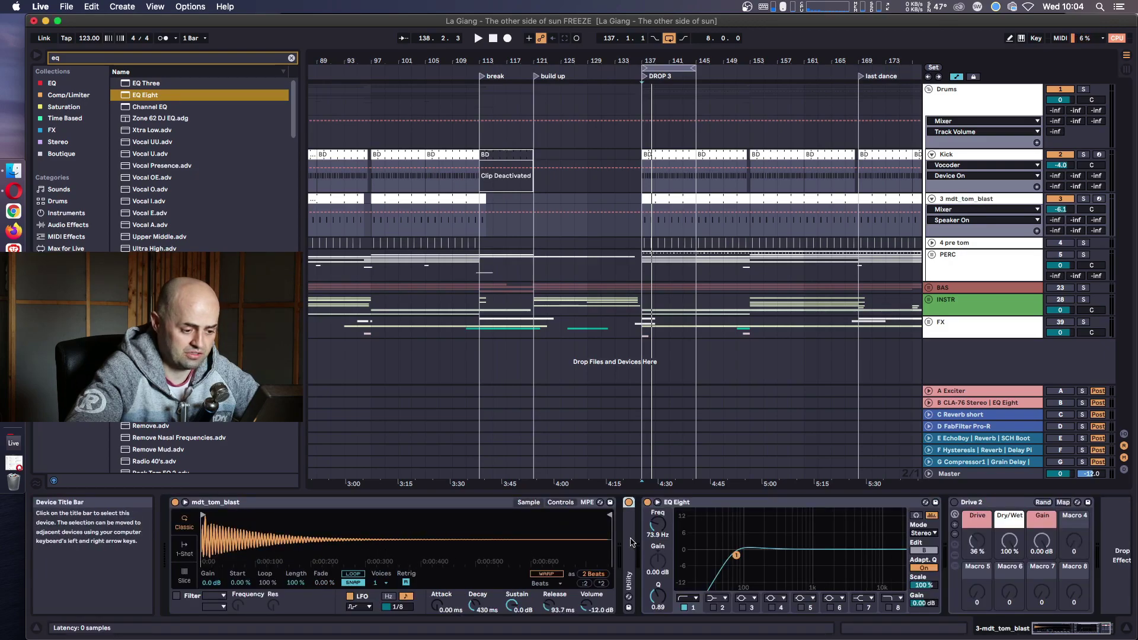
double_click(631, 542)
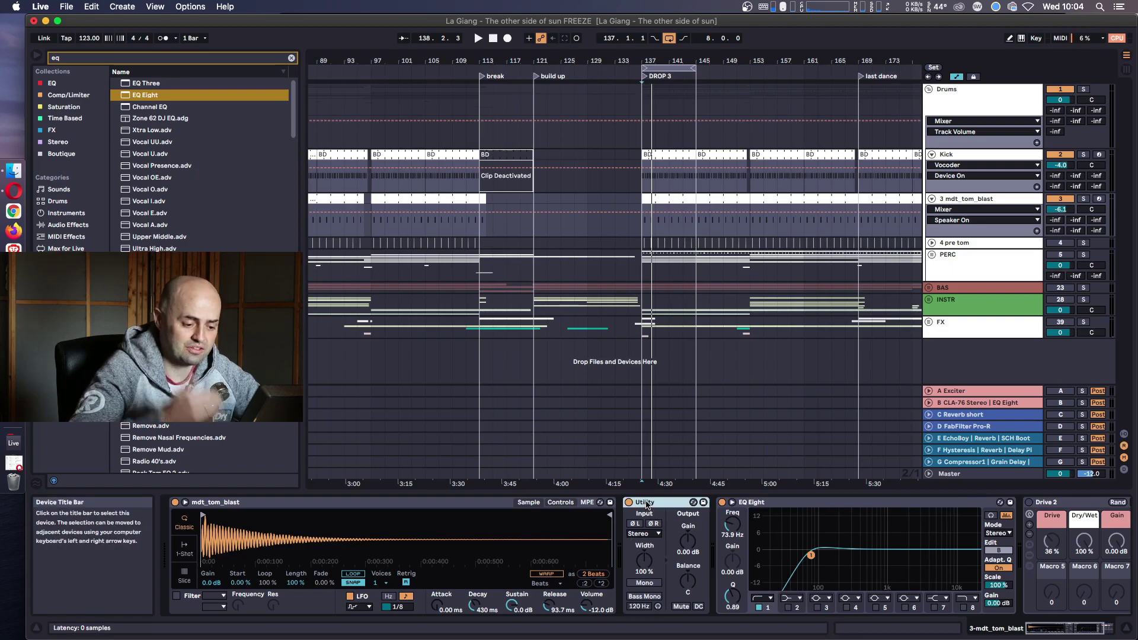
key(Delete)
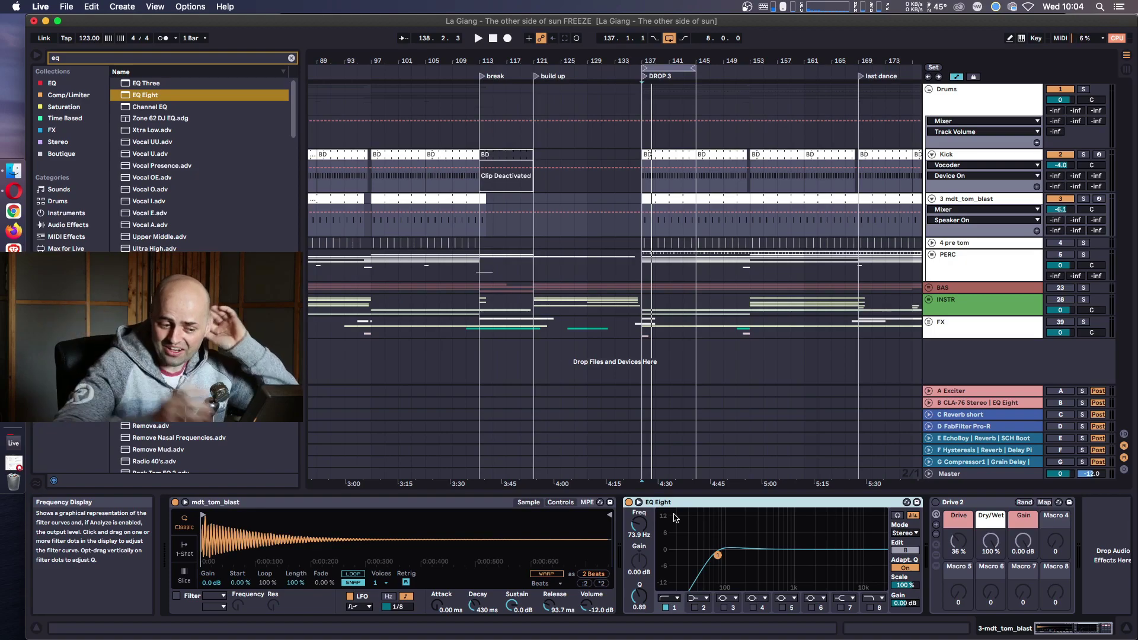
Set the tom EQ Eight's band 1 low cut to 88.0 Hz with Q 0.72, comparing it off and on.
key(space)
drag(717, 556, 722, 558)
click(665, 607)
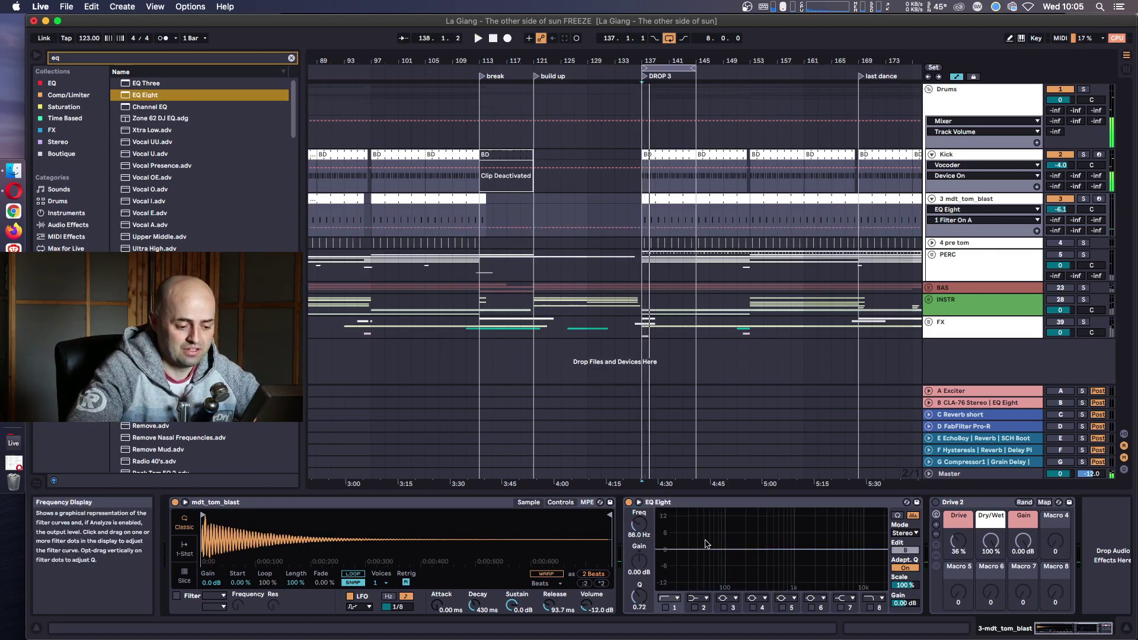
click(665, 607)
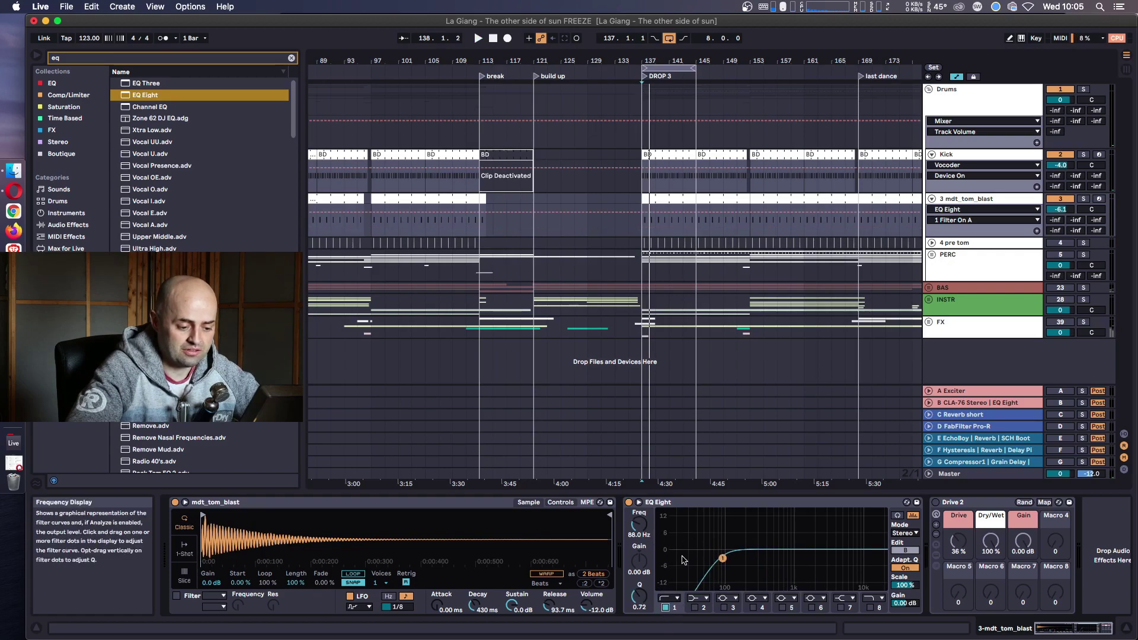
Activate the PERC group during playback and set its volume to -2.7 dB.
key(space)
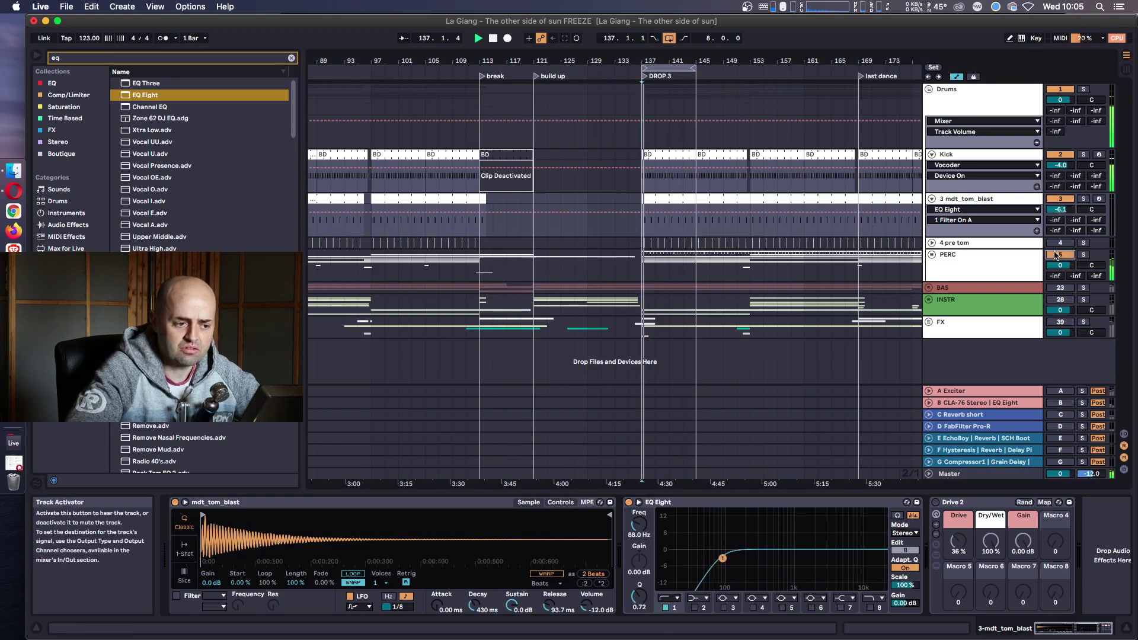
drag(1060, 265, 1060, 274)
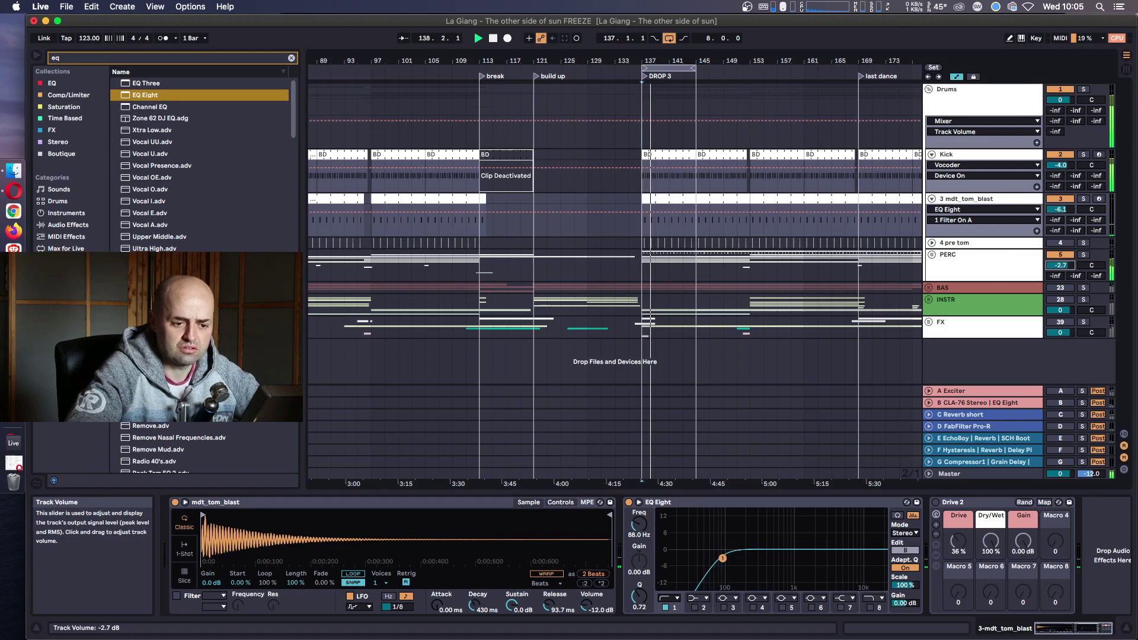
Open the tom clip at DROP 3, fold the editor to used notes and shift both C2 notes one grid step later.
click(655, 199)
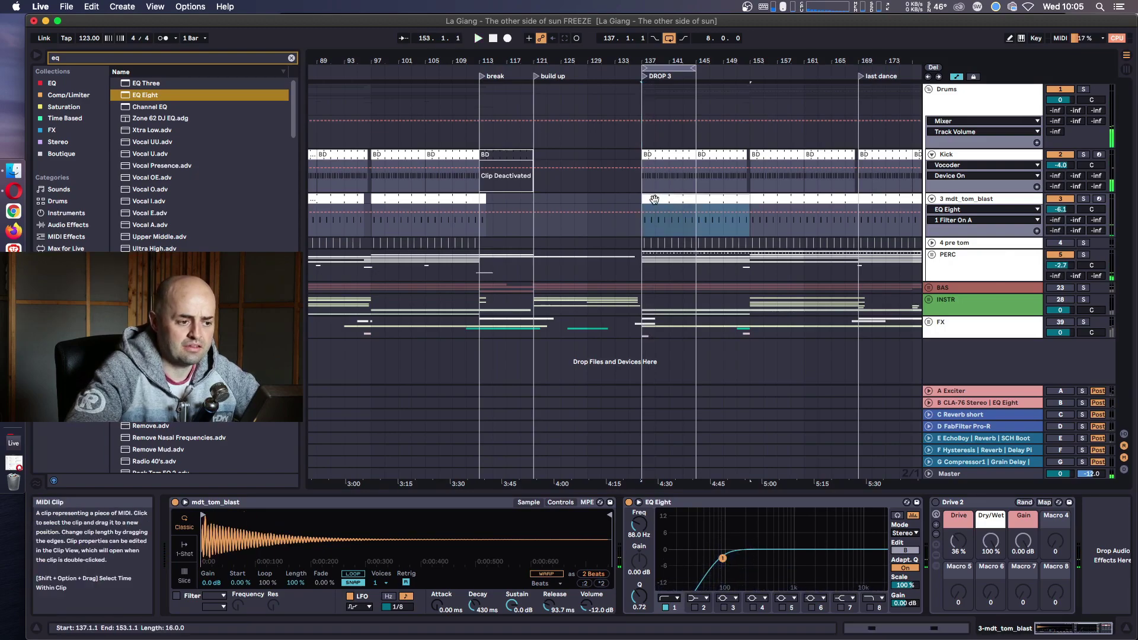
double_click(699, 200)
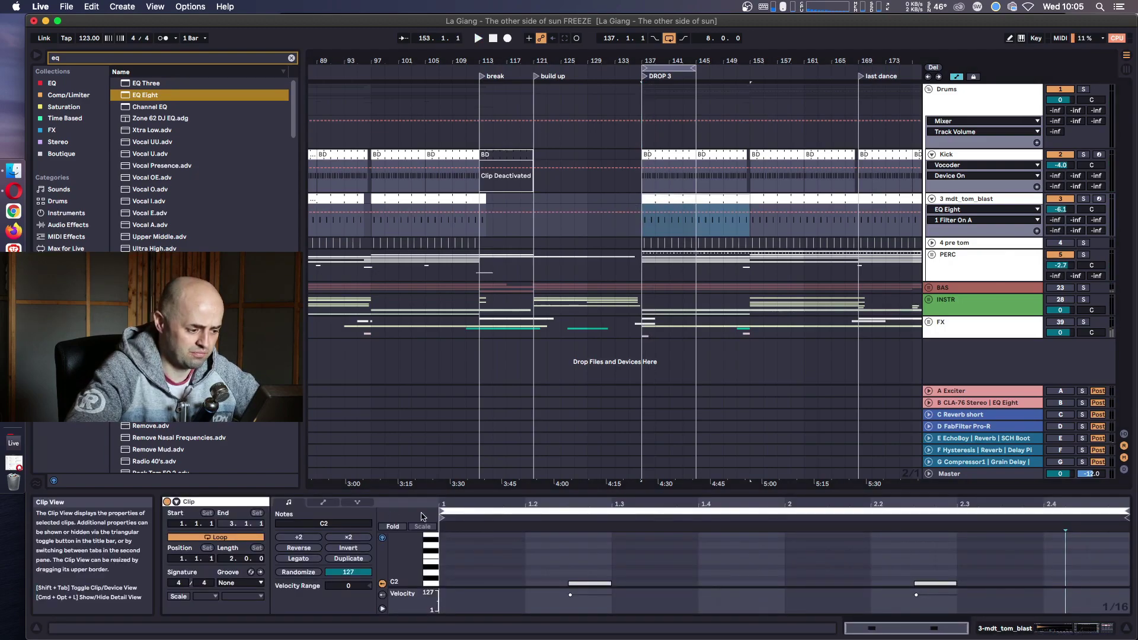
click(393, 526)
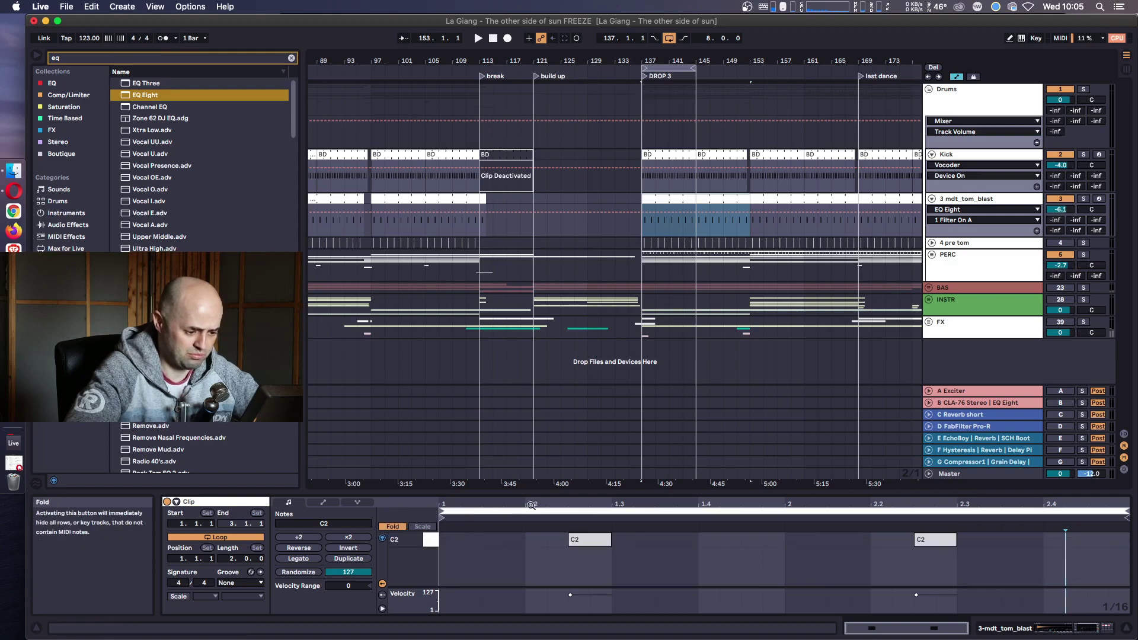
click(583, 539)
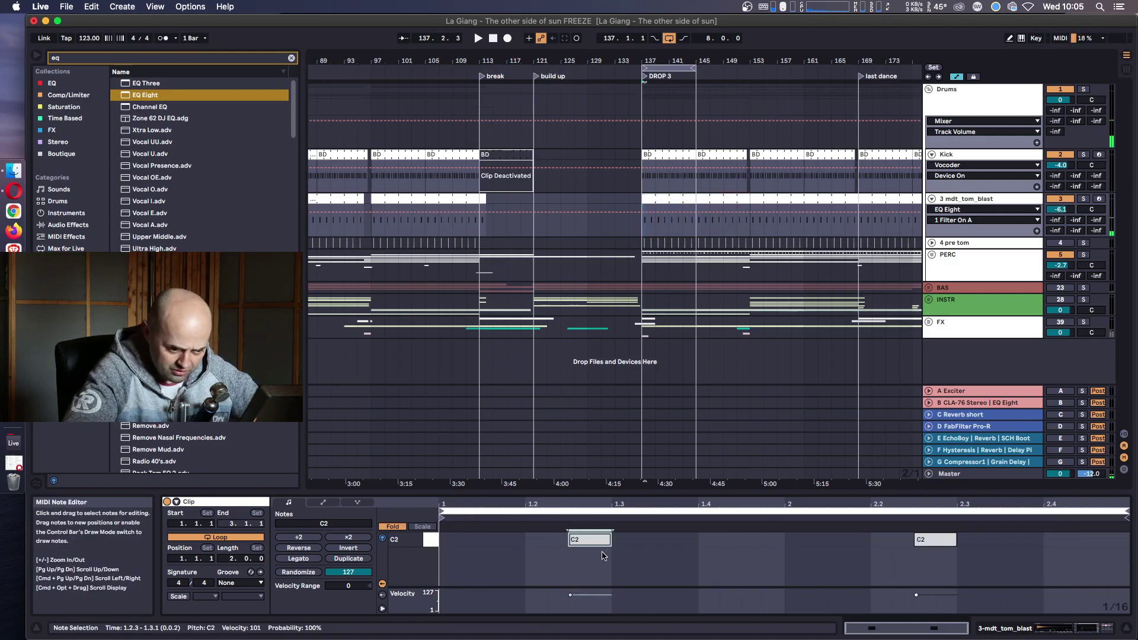
drag(589, 525, 919, 538)
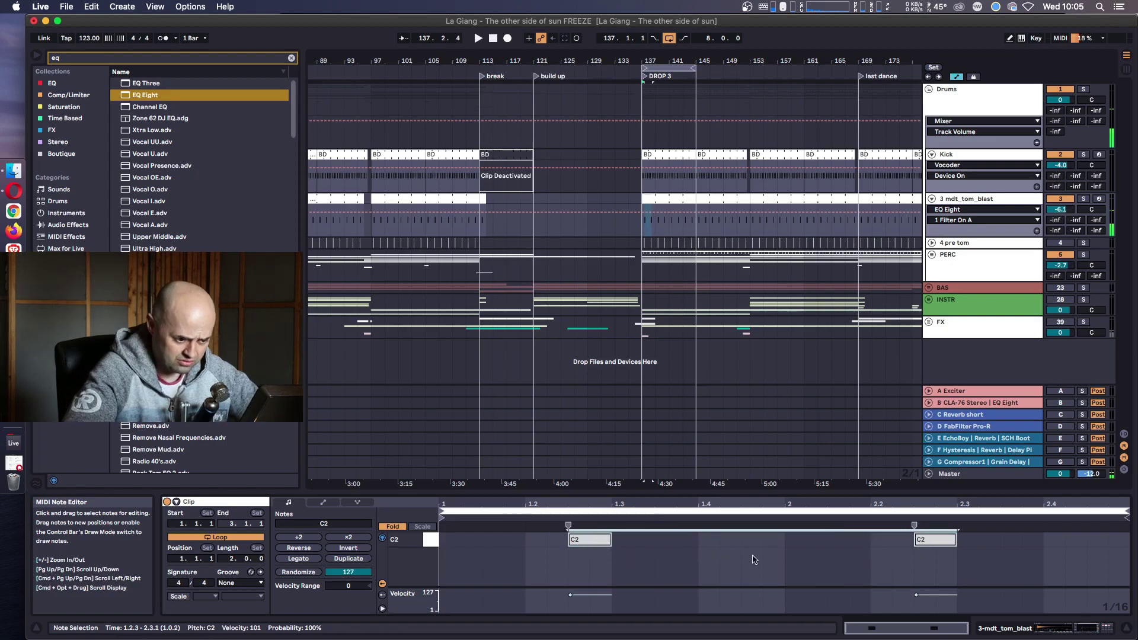
key(Right)
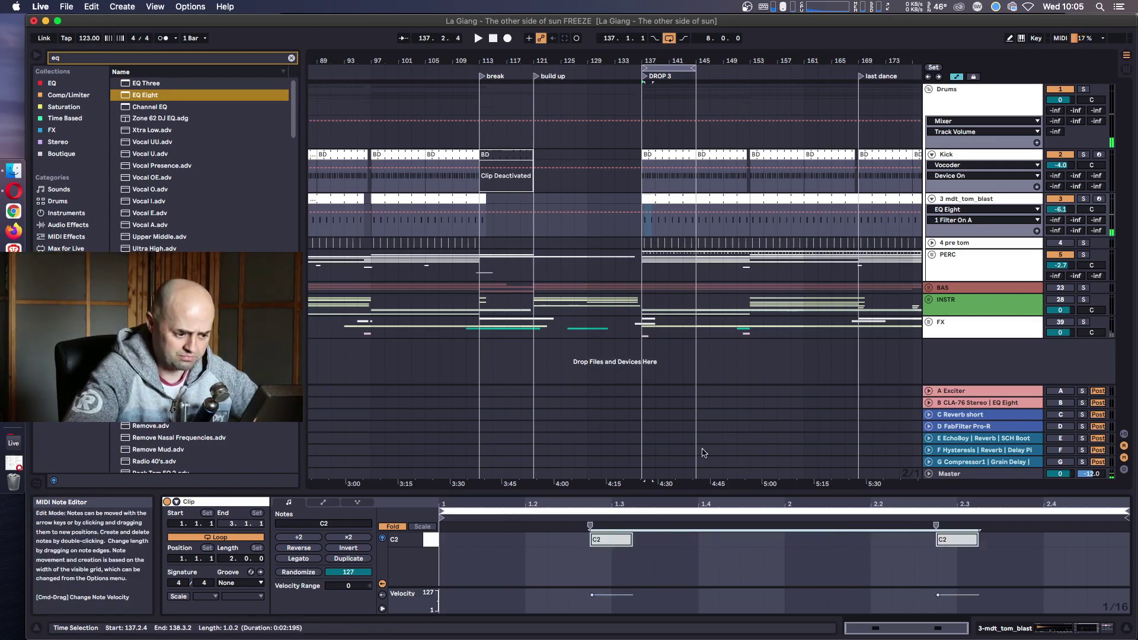
Switch the mdt_tom_blast sampler to 1-Shot mode, shorten the sample to its early portion and set Fade Out to 112 ms.
click(979, 203)
key(space)
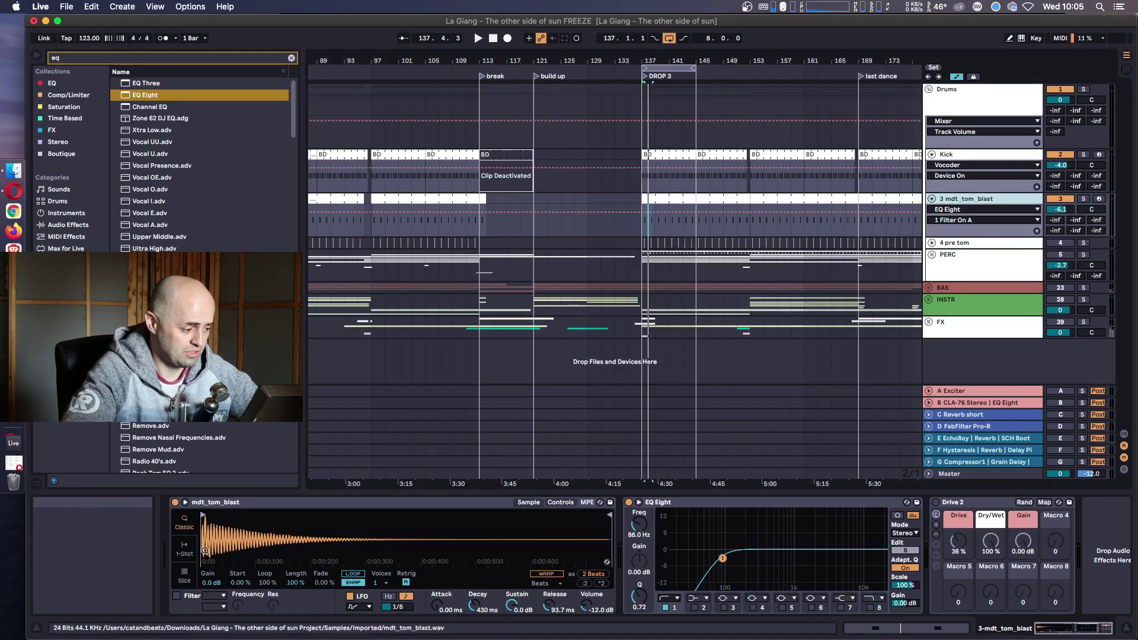
click(184, 548)
drag(474, 608, 474, 597)
drag(610, 515, 259, 518)
key(space)
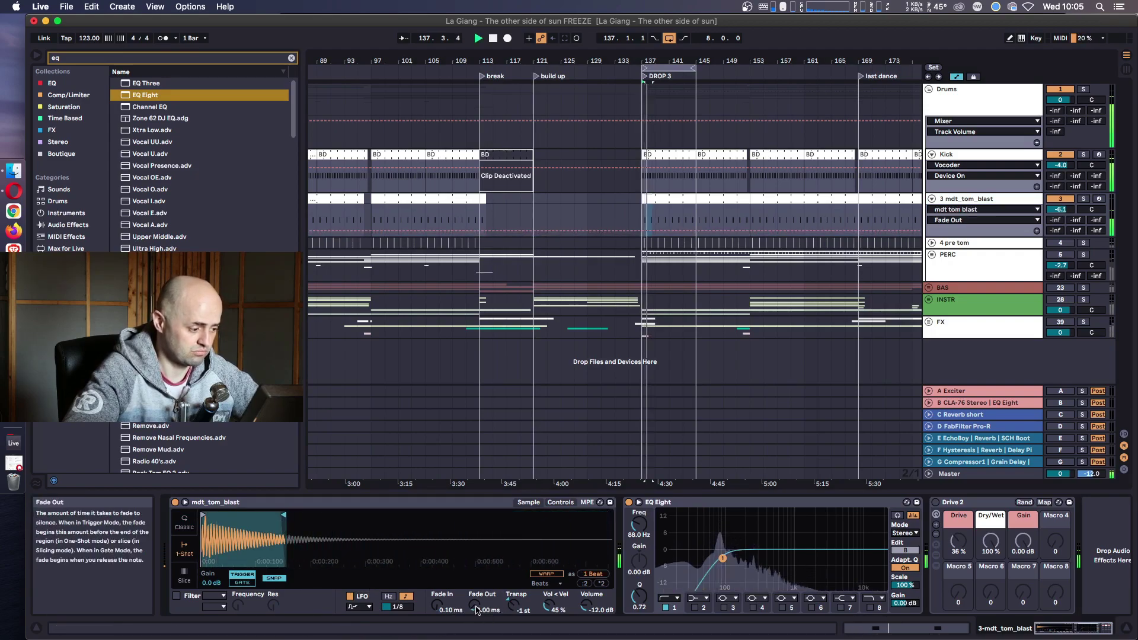
drag(476, 610, 476, 589)
drag(284, 517, 245, 520)
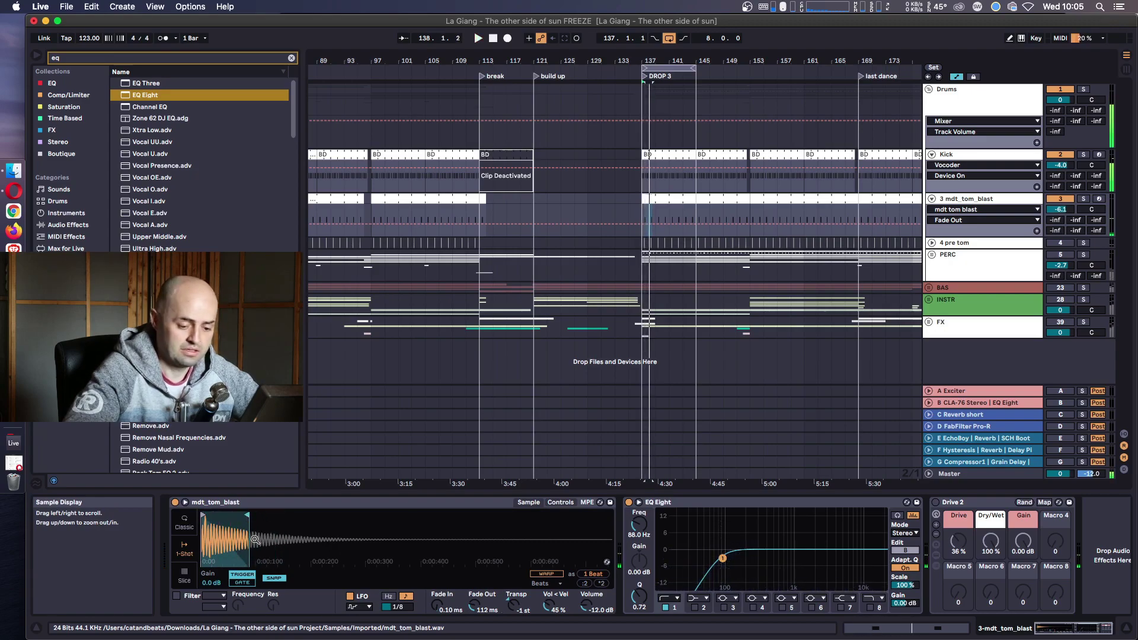
Copy the Kick track's Compressor to the mdt_tom_blast track, placing it between EQ Eight and Drive 2.
click(966, 155)
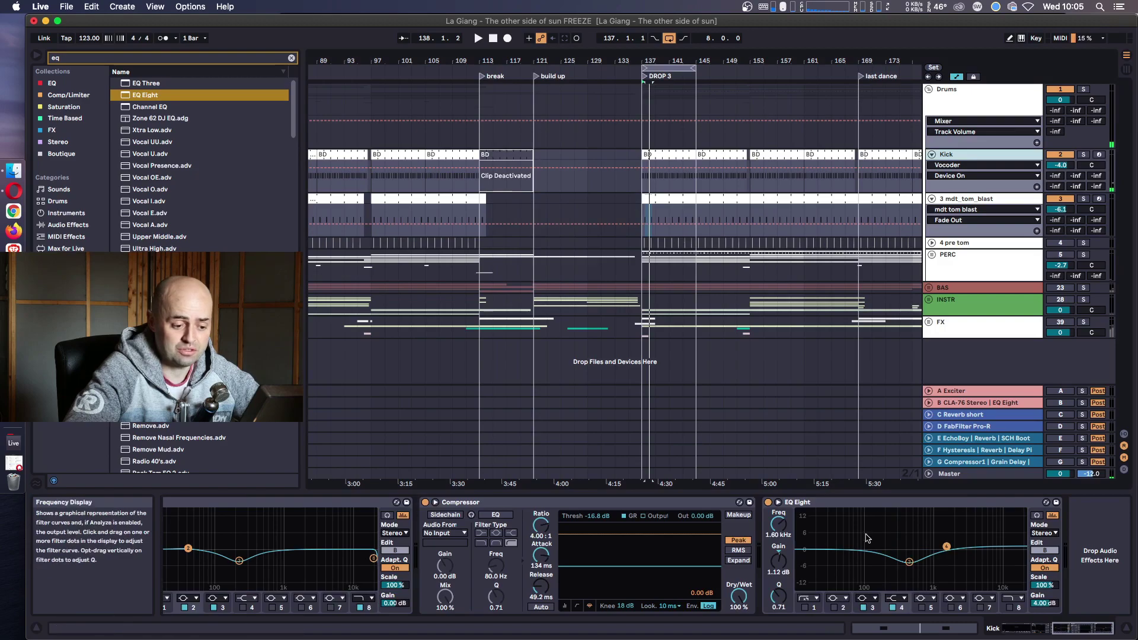
click(581, 503)
key(super+c)
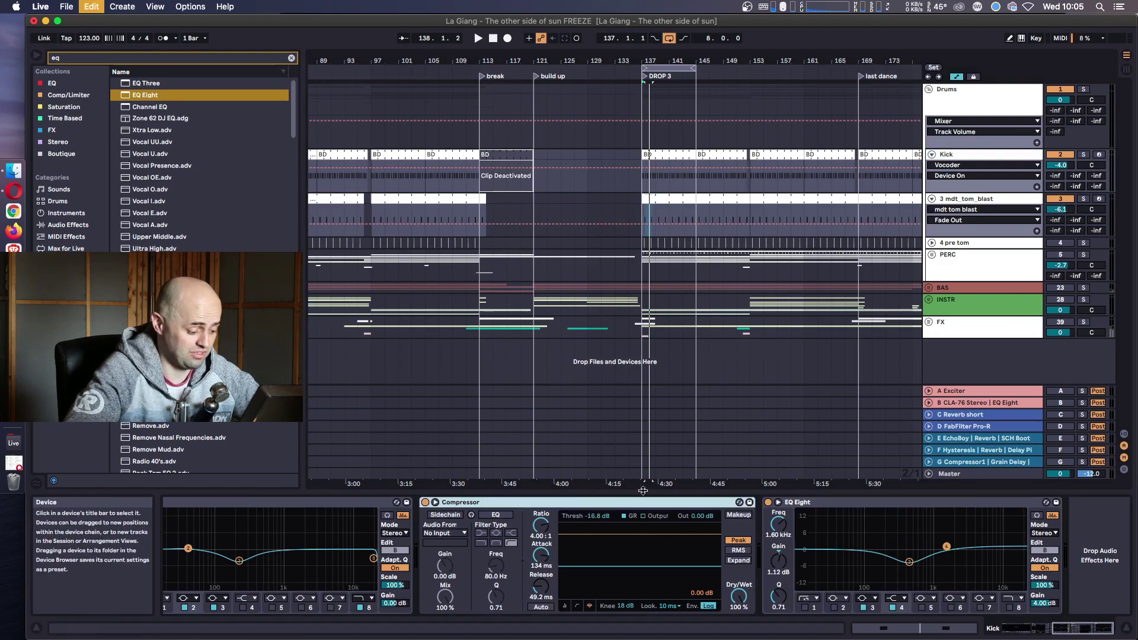
click(1058, 203)
click(960, 503)
click(1104, 525)
key(super+v)
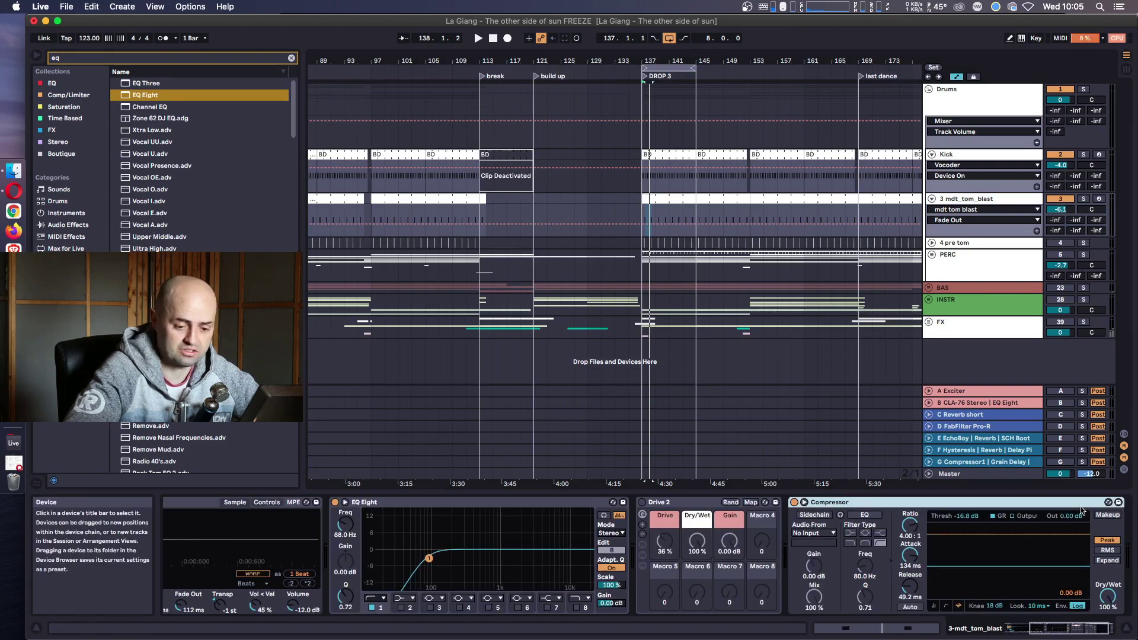
drag(639, 516, 639, 517)
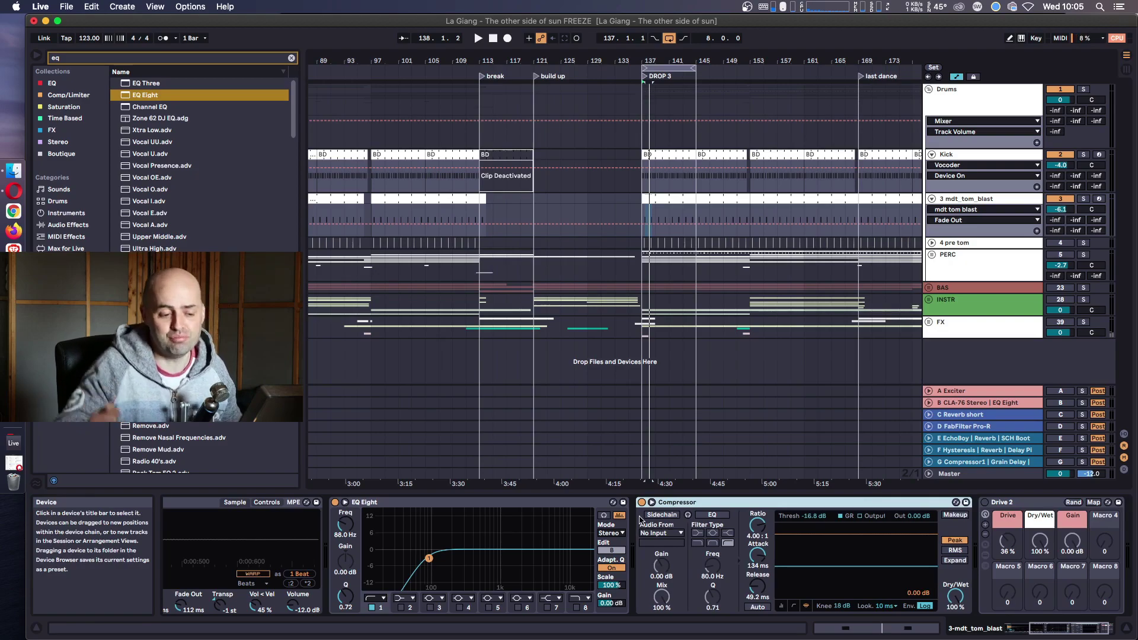
Solo the mdt_tom_blast track during playback, zoom to the tom notes' time selection and set the track volume to -0.7 dB.
key(space)
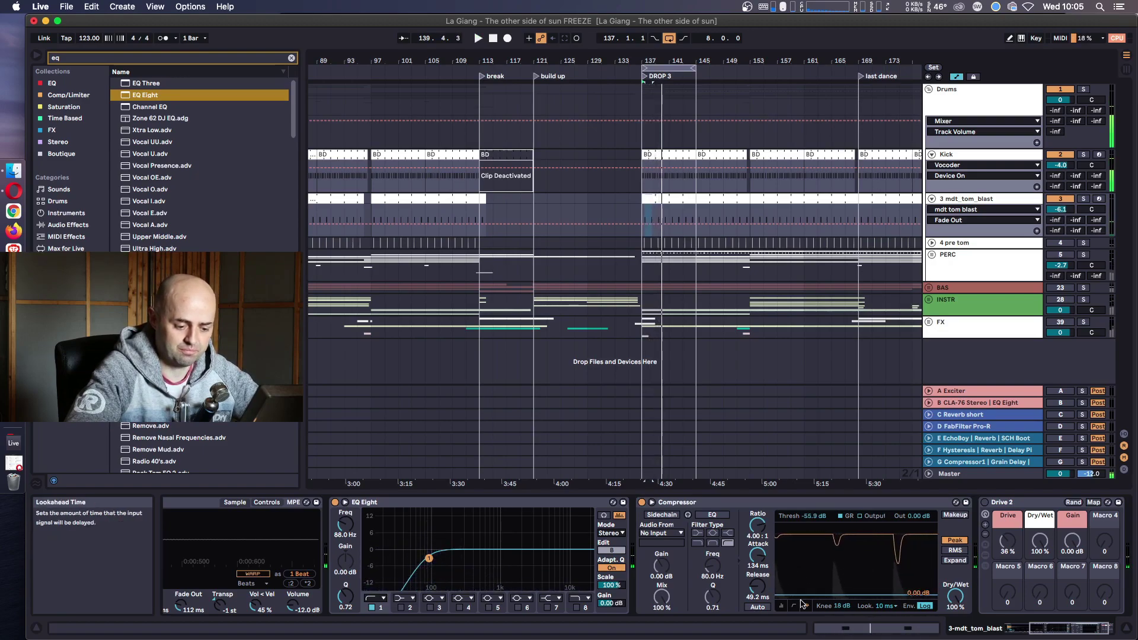
click(1083, 198)
key(z)
drag(1055, 211, 1055, 196)
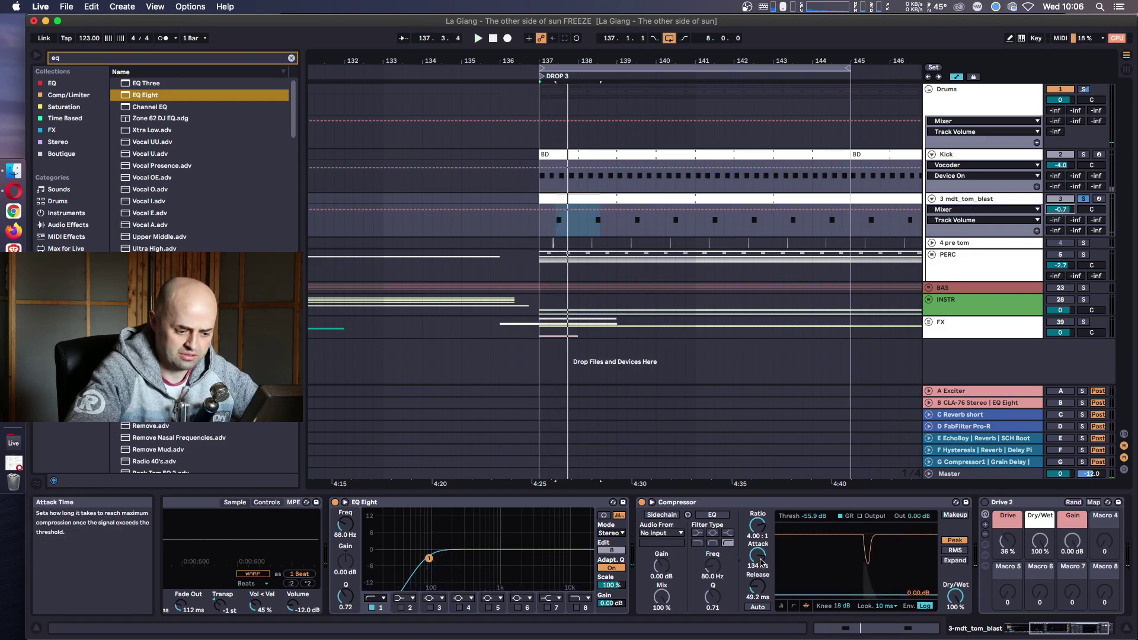
Set the tom Compressor to -58.9 dB threshold, 64.5 ms attack, 92.1 ms release and 13.5 dB output, auditioning it with the Kick soloed too.
drag(761, 591, 762, 585)
key(space)
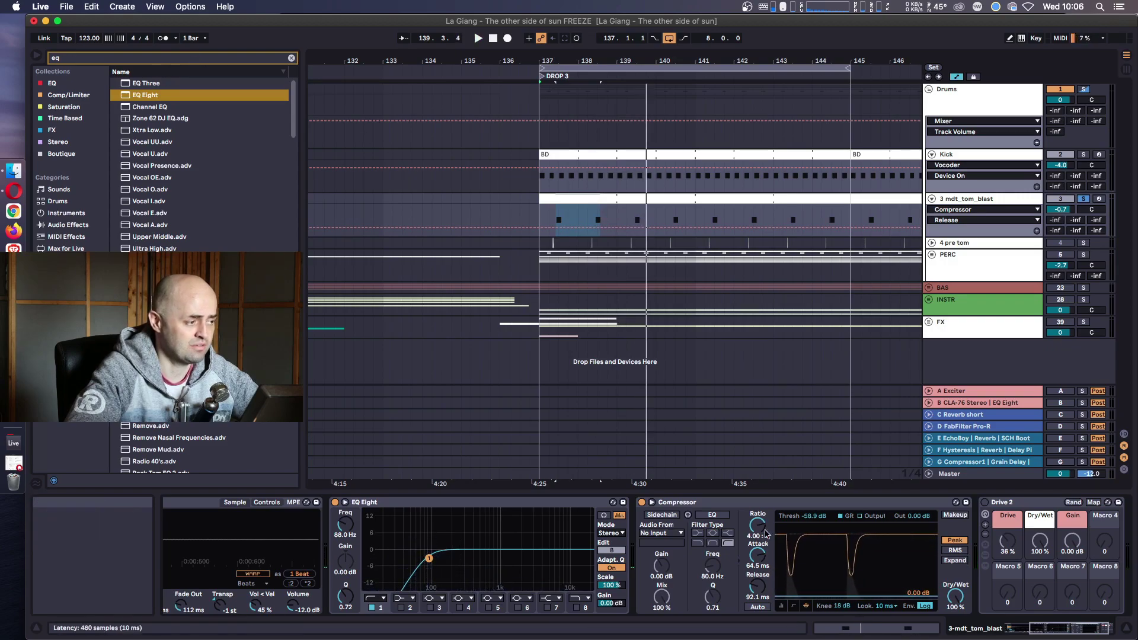
key(space)
drag(919, 516, 919, 480)
key(space)
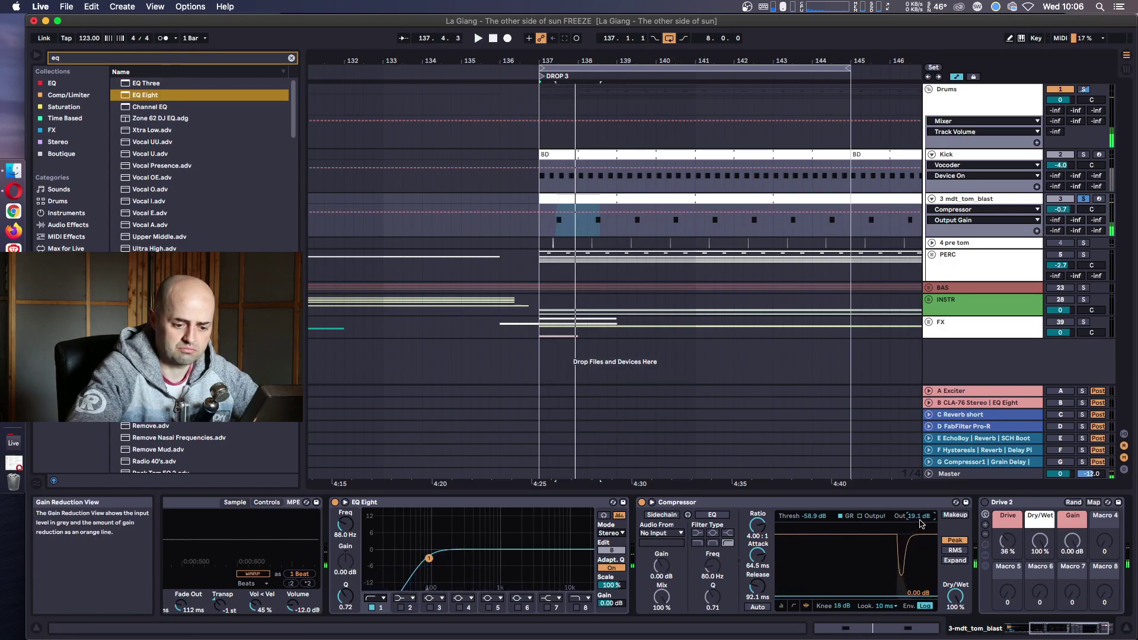
key(space)
key(space)
click(1083, 155)
key(space)
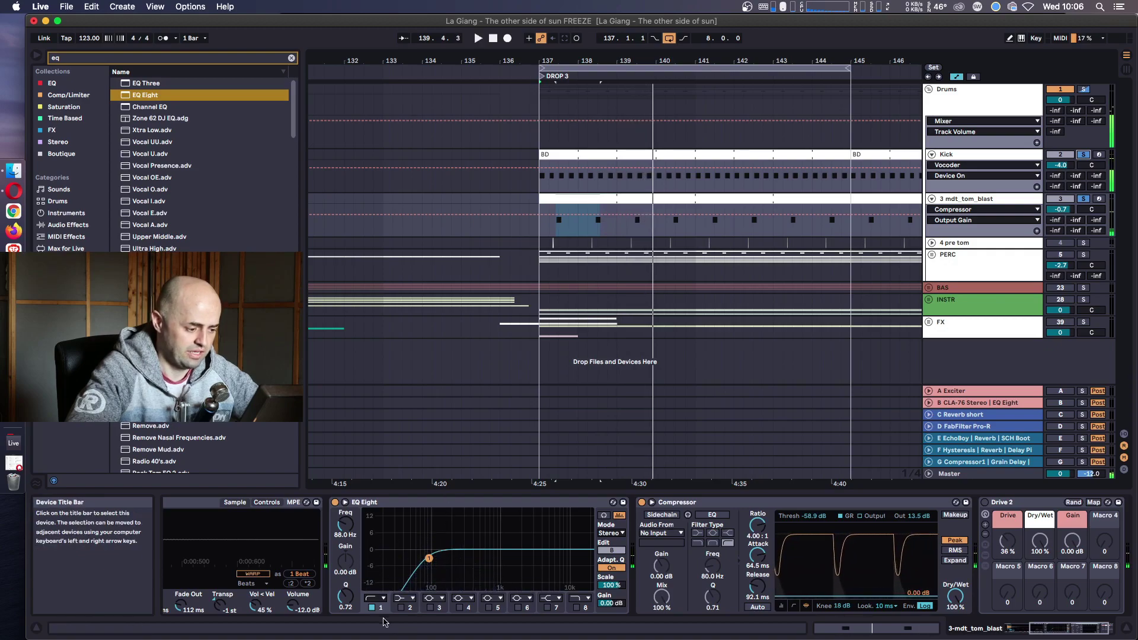
Move the tom's EQ Eight after the Compressor and start playback.
click(445, 504)
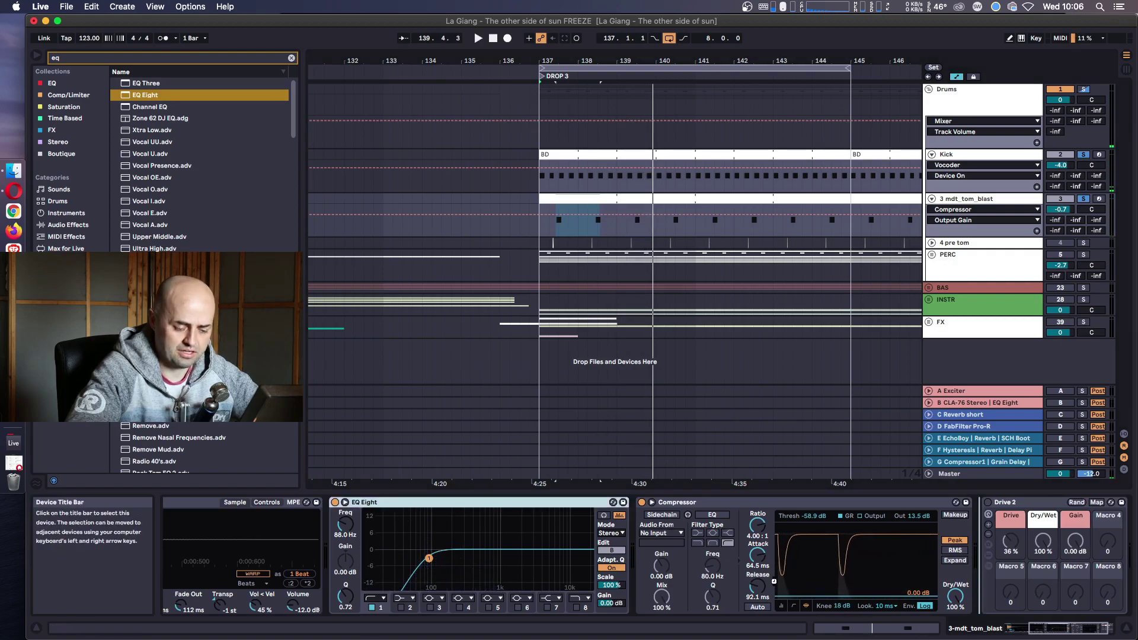
drag(809, 582, 809, 581)
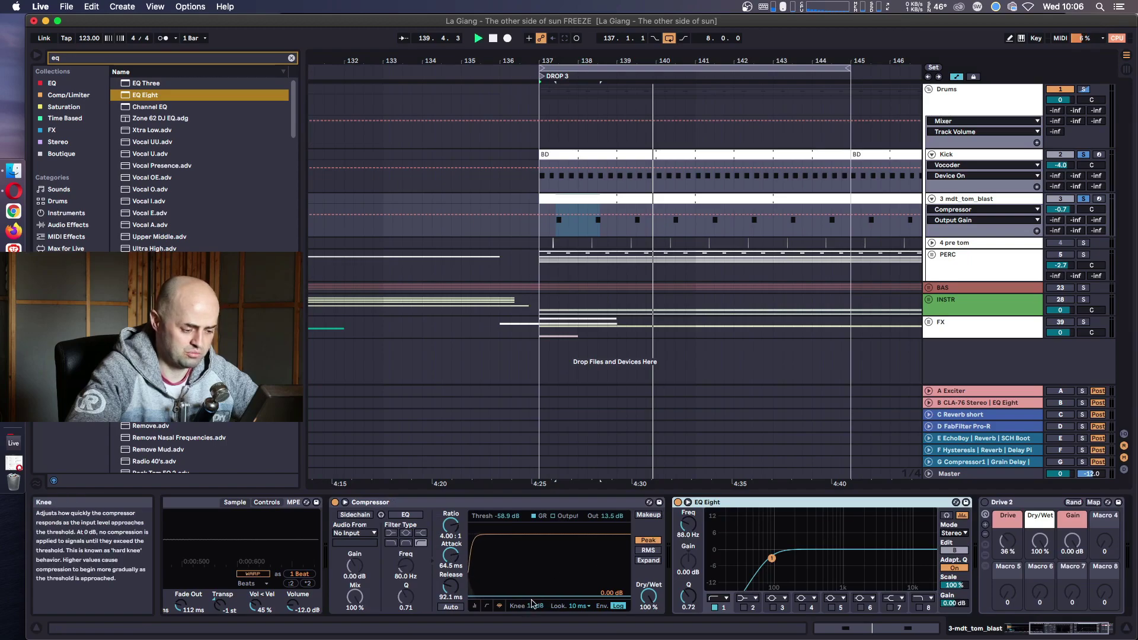
key(space)
Set the tom Compressor's knee to 0.4 dB and compare lookahead times of 0 ms and 10 ms, keeping 10 ms.
drag(528, 606, 527, 632)
click(576, 606)
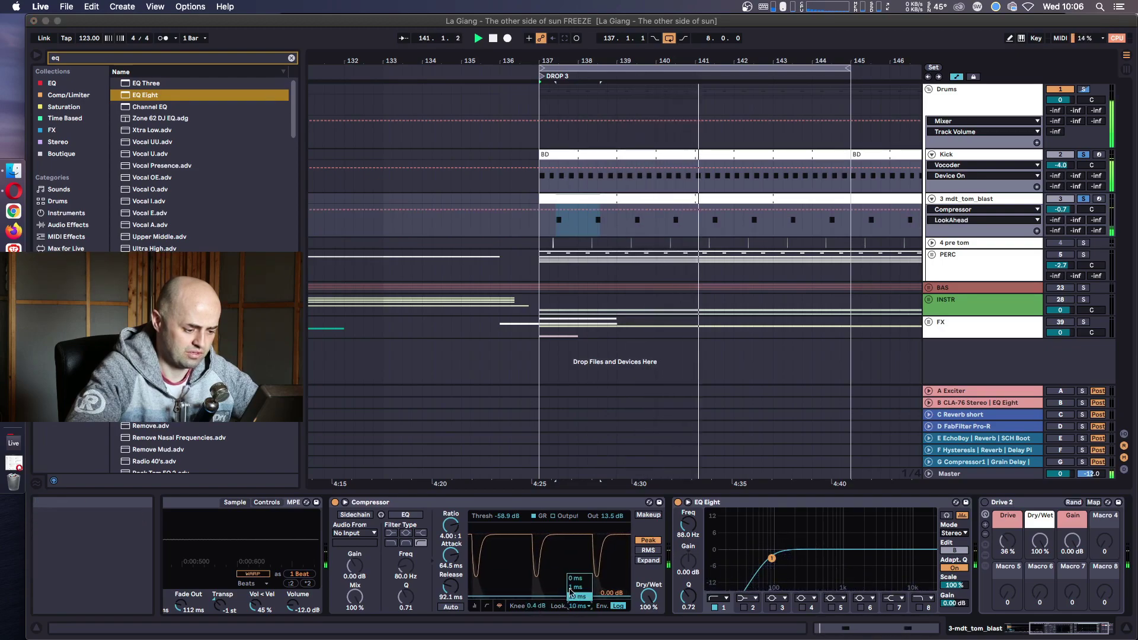
click(577, 578)
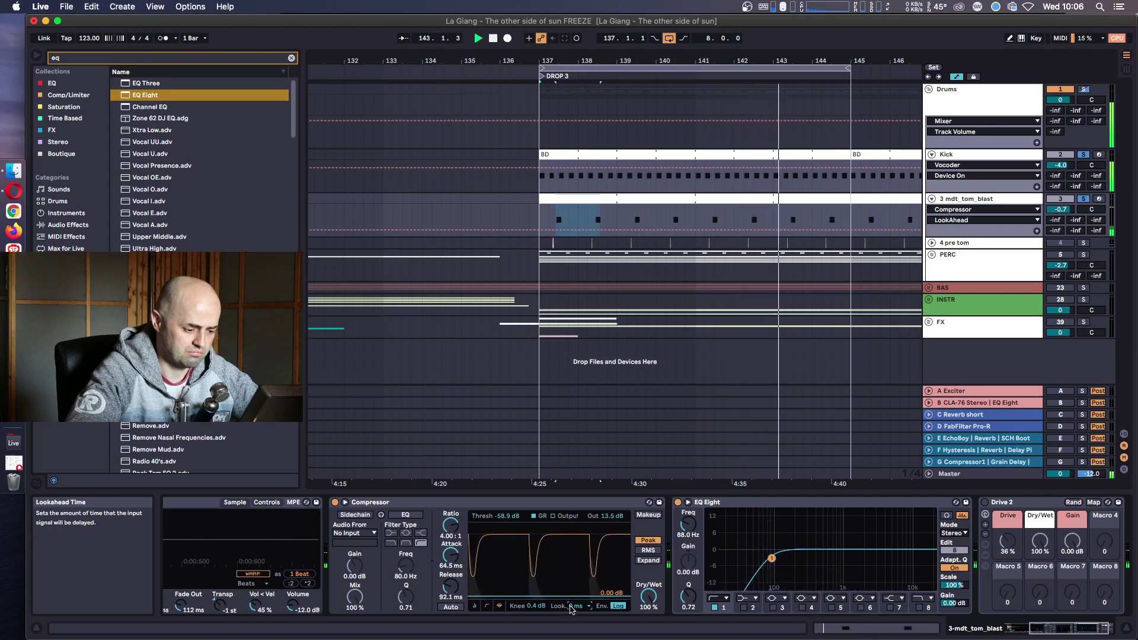
click(575, 595)
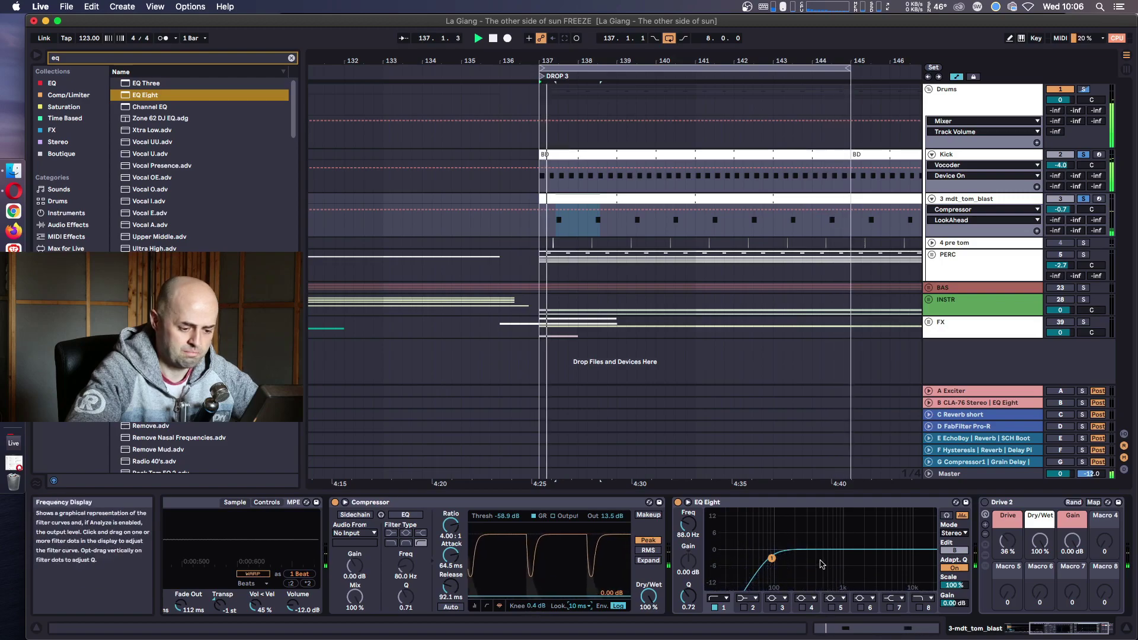
Change the tom EQ Eight's band 1 to the steeper low cut at about 86.1 Hz with Q 0.82.
drag(760, 556, 758, 559)
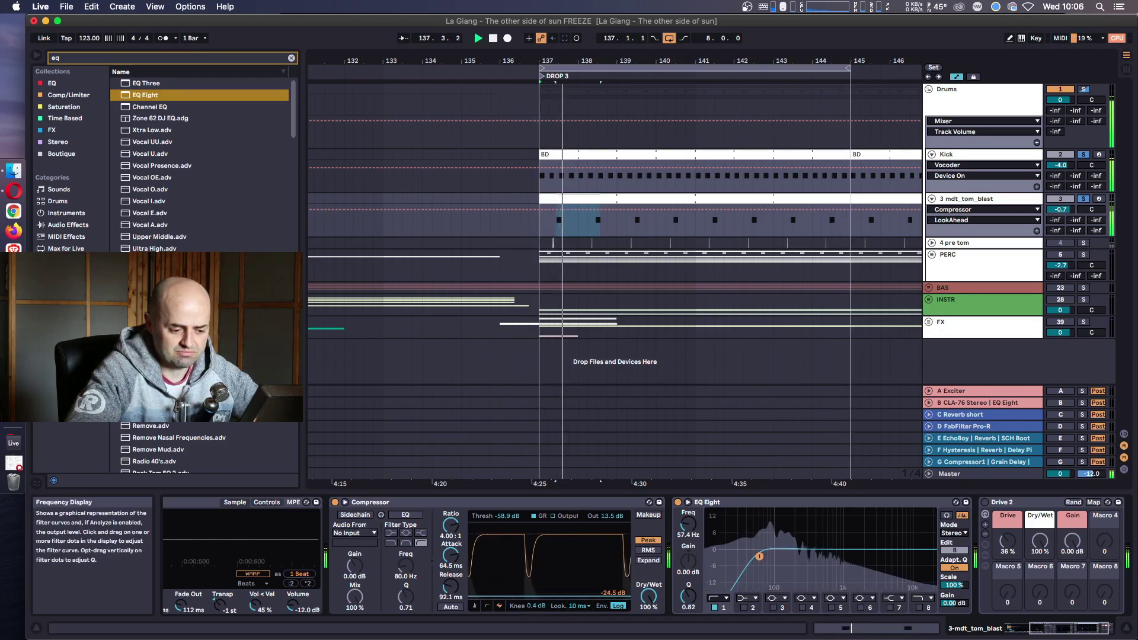
click(725, 599)
click(715, 524)
drag(758, 557, 765, 554)
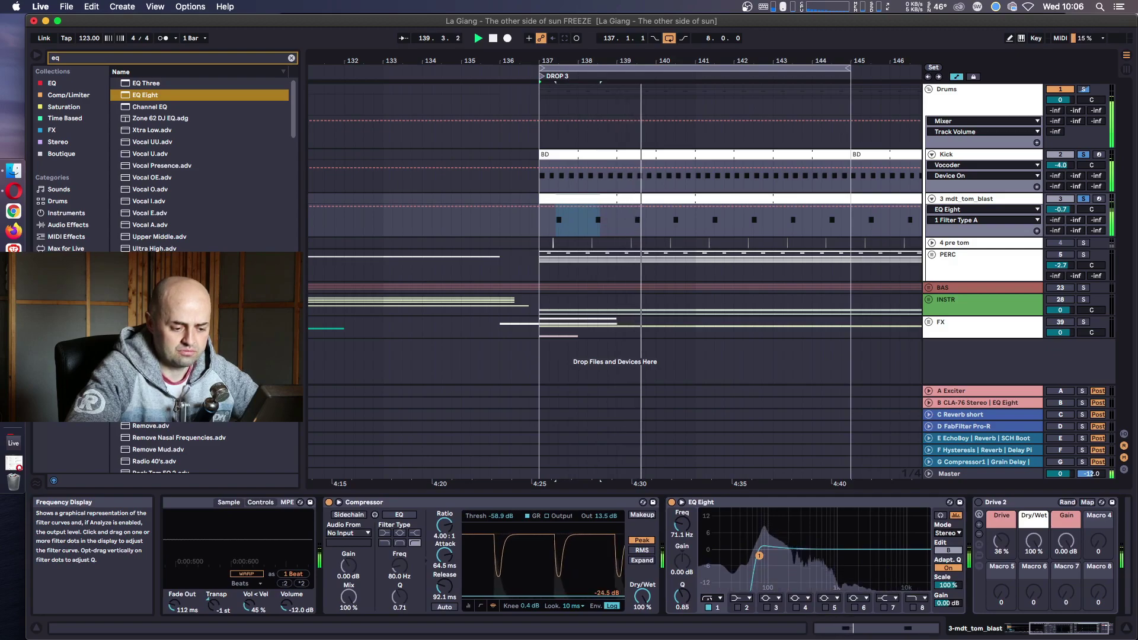
drag(763, 555, 766, 556)
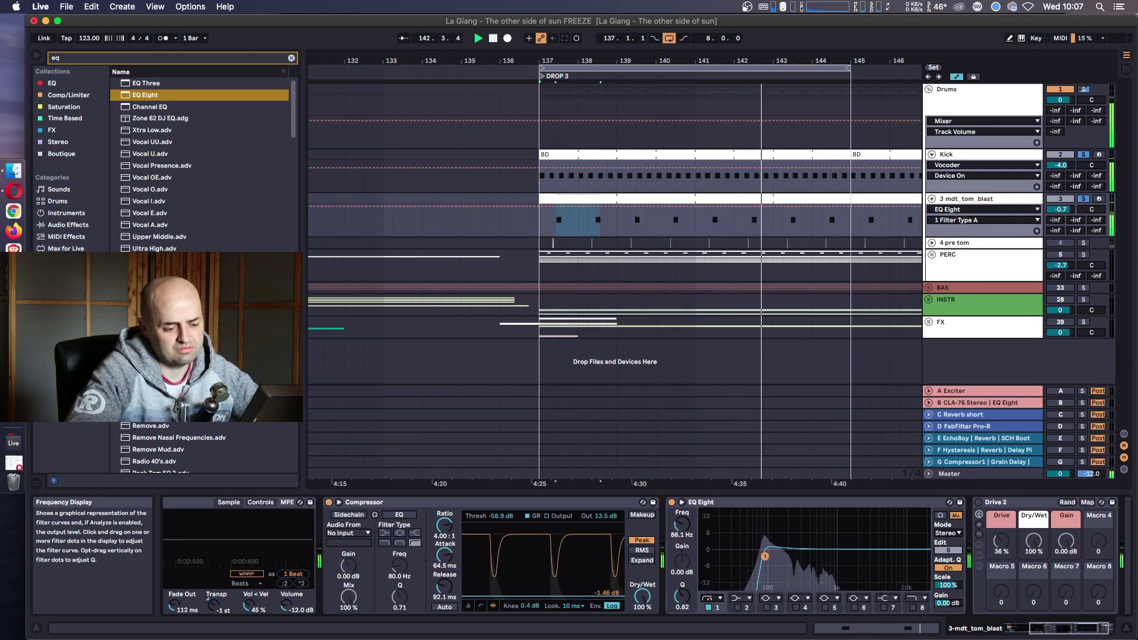
Enable the tom EQ Eight's band 3 at 1.67 kHz with 0.87 dB gain and band 4 at 272 Hz with -6.82 dB gain.
click(767, 607)
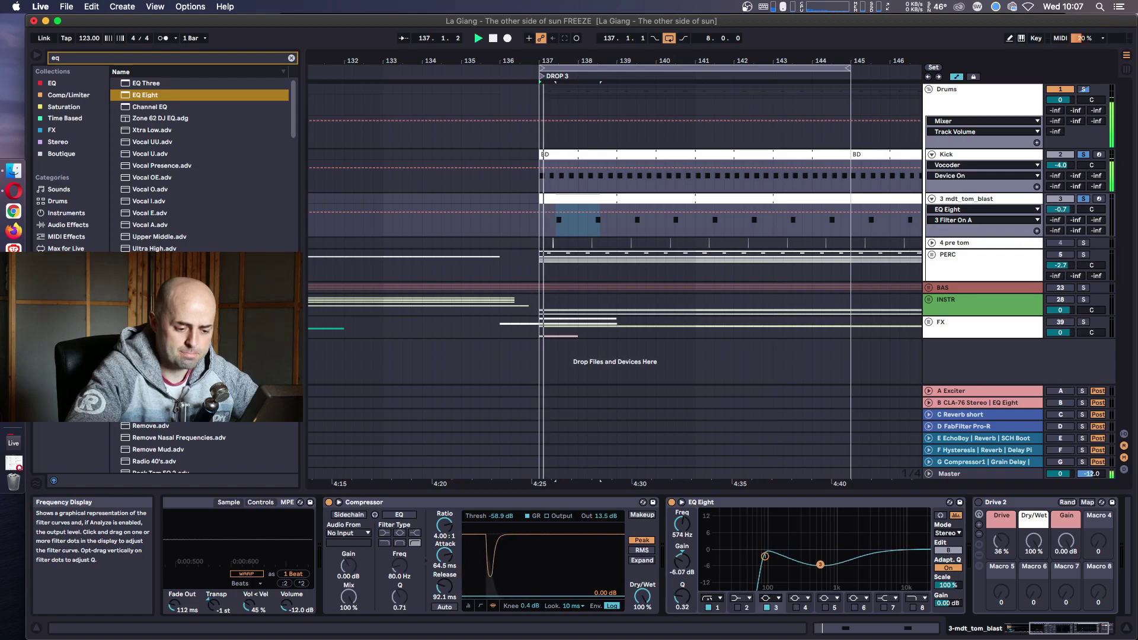
drag(818, 572, 851, 547)
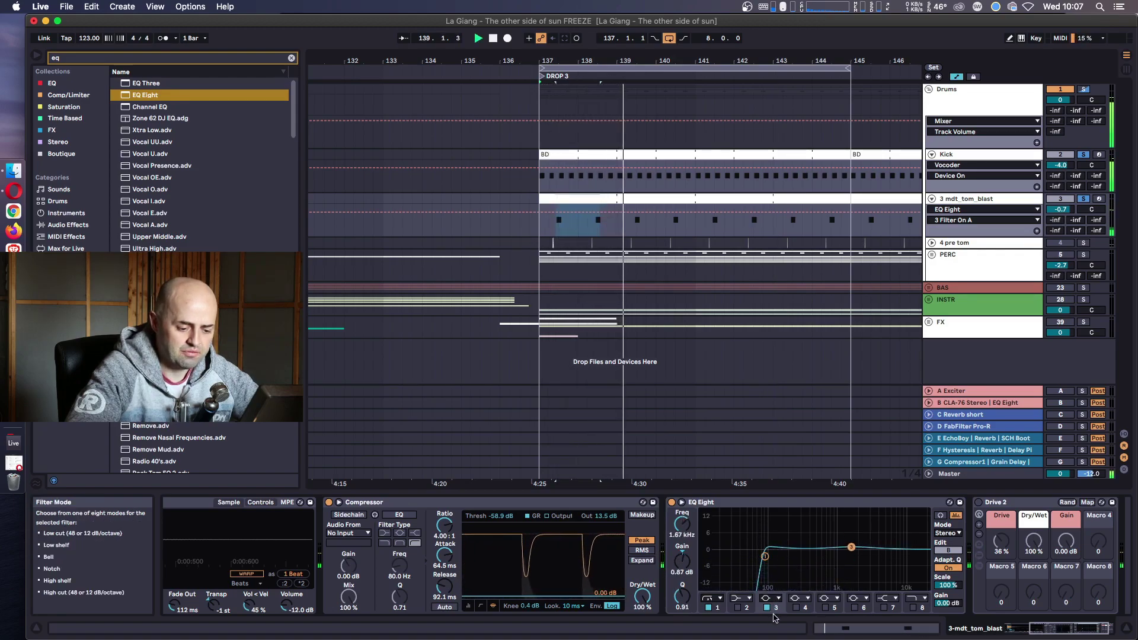
click(796, 607)
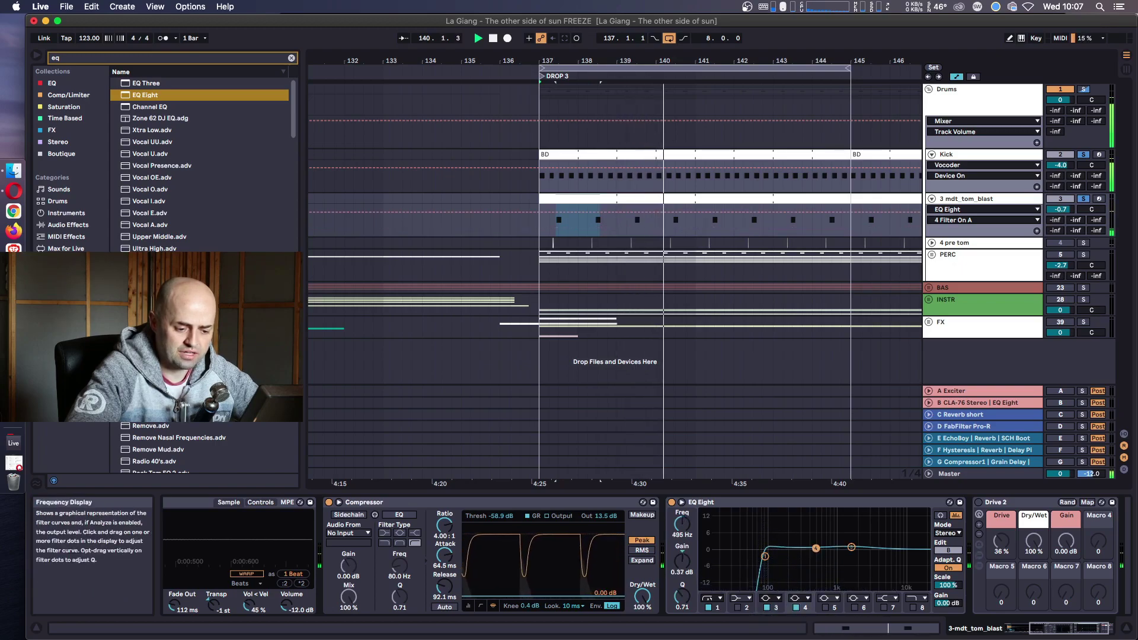
drag(796, 519, 800, 567)
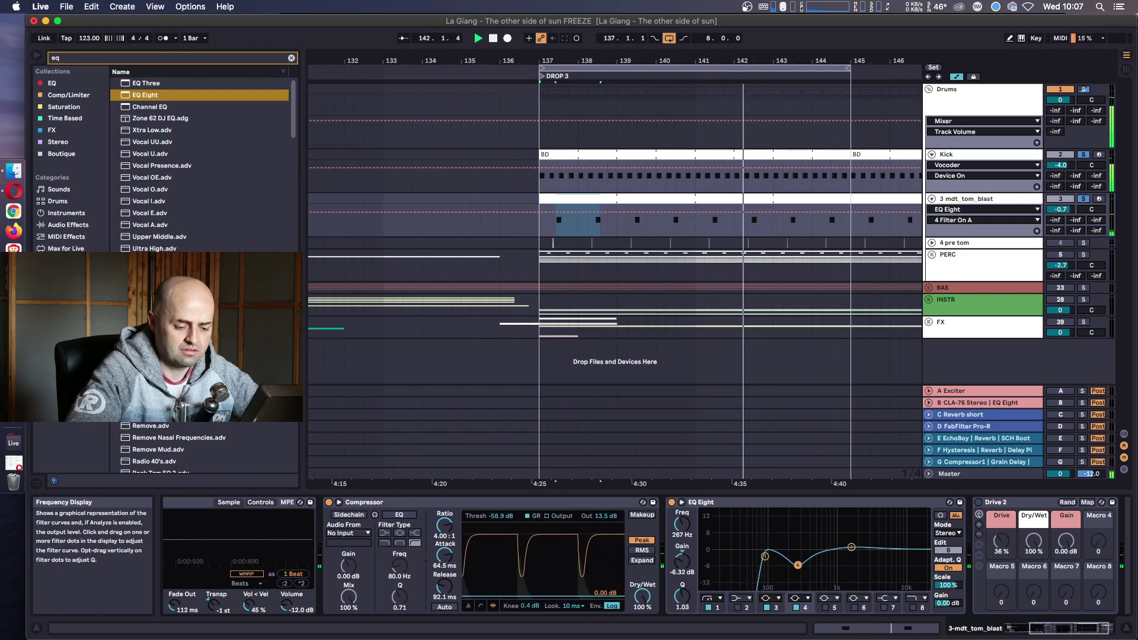
key(space)
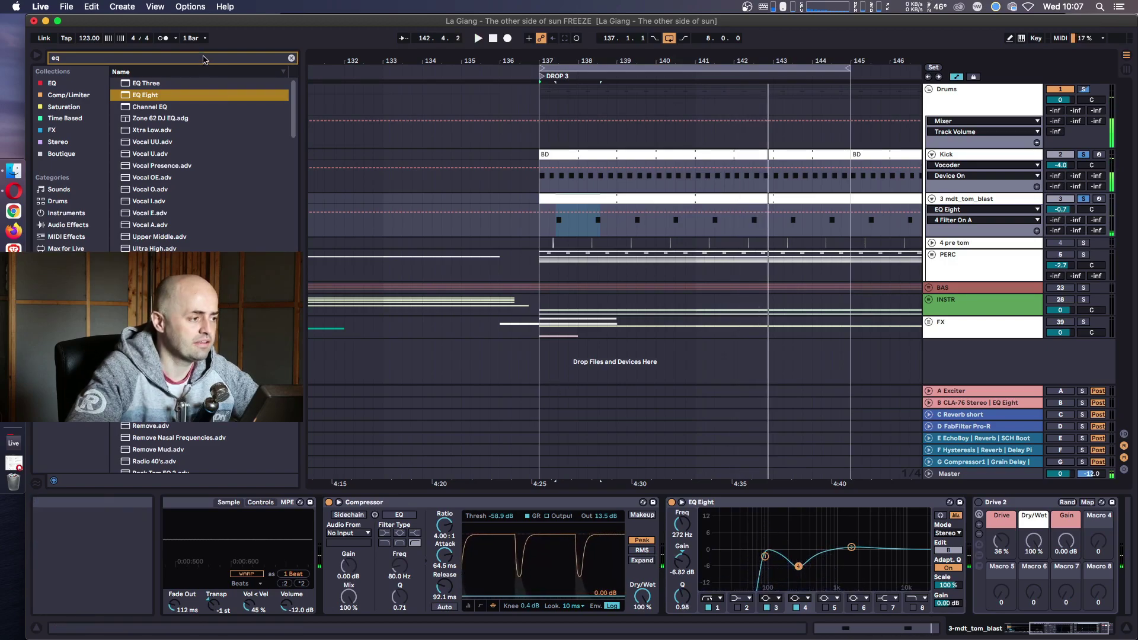
Insert a Hybrid Reverb from the Reverb & Resonance audio effects between the tom's Compressor and EQ Eight.
text(del)
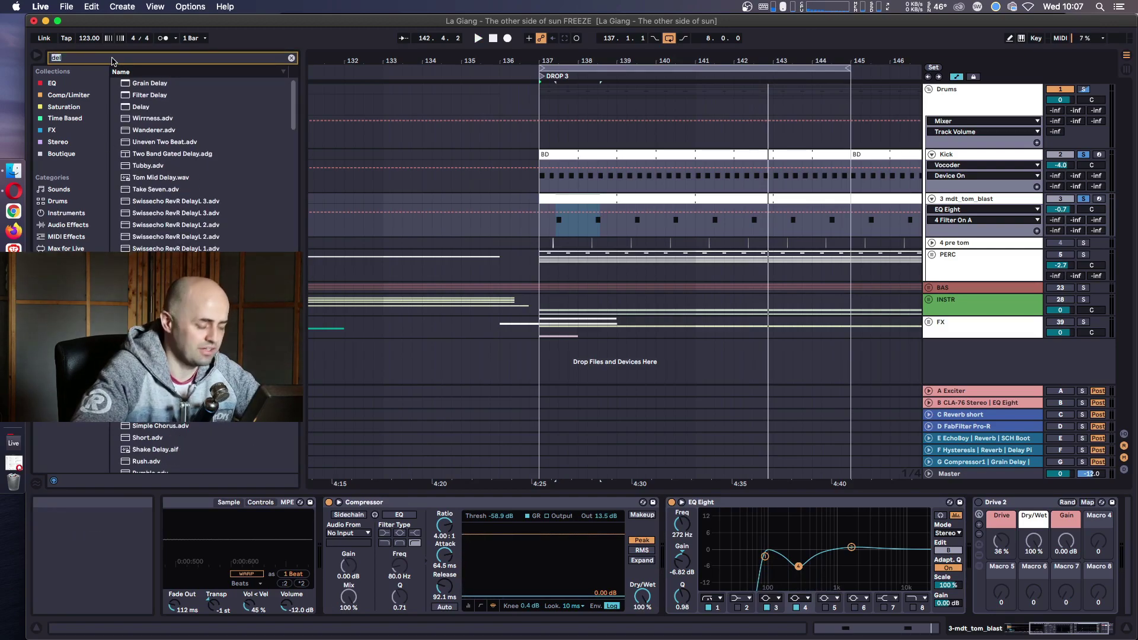
key(BackSpace)
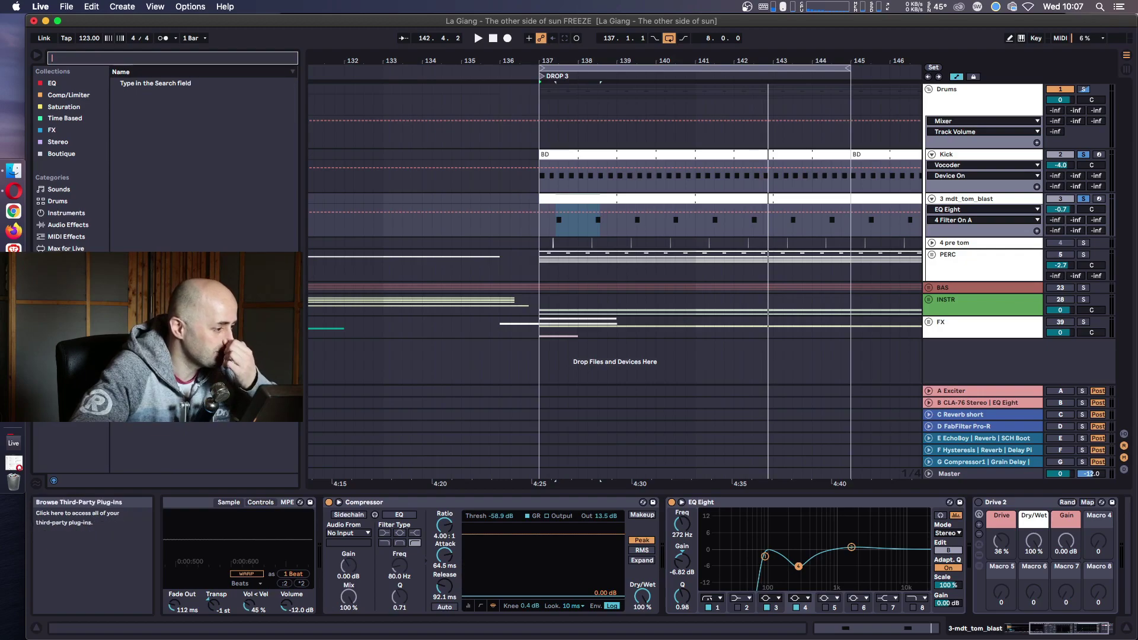
click(67, 225)
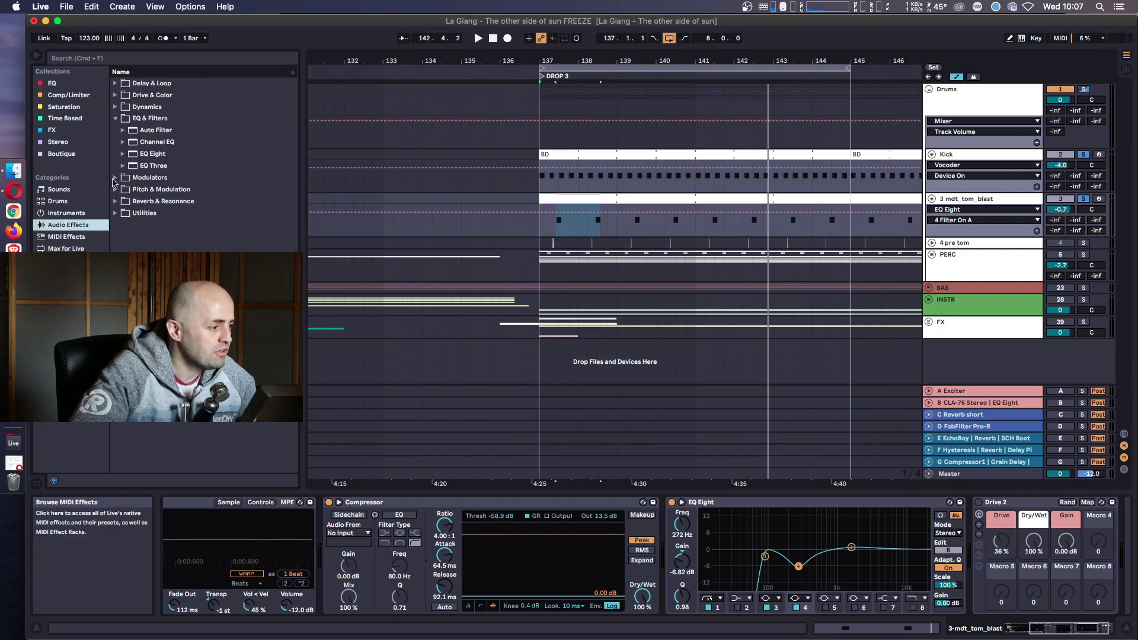
click(122, 119)
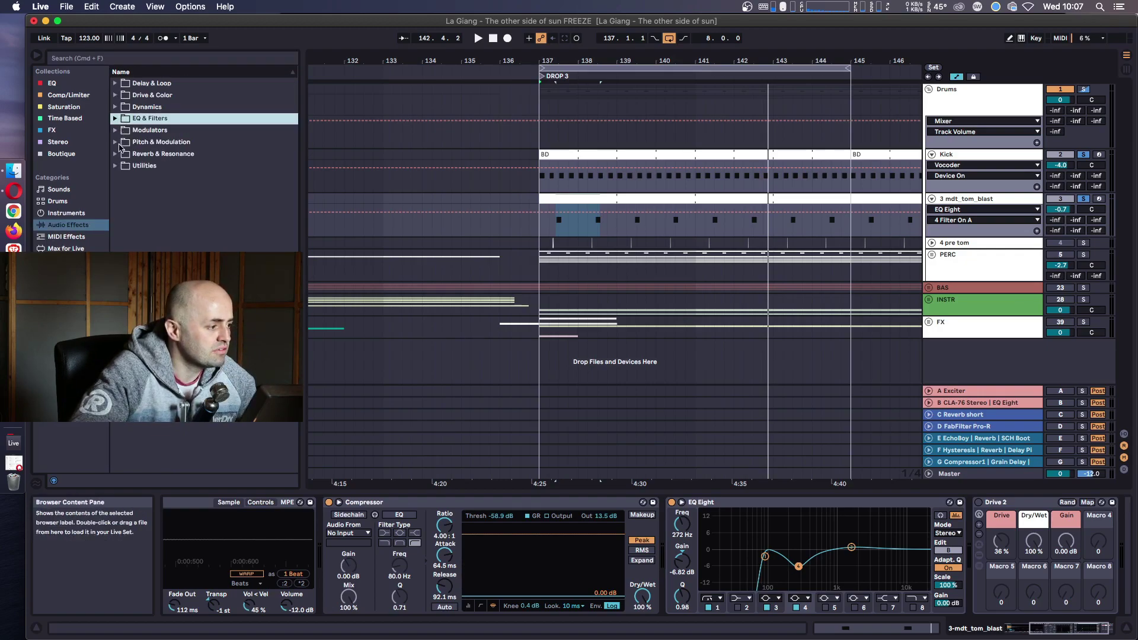
click(116, 143)
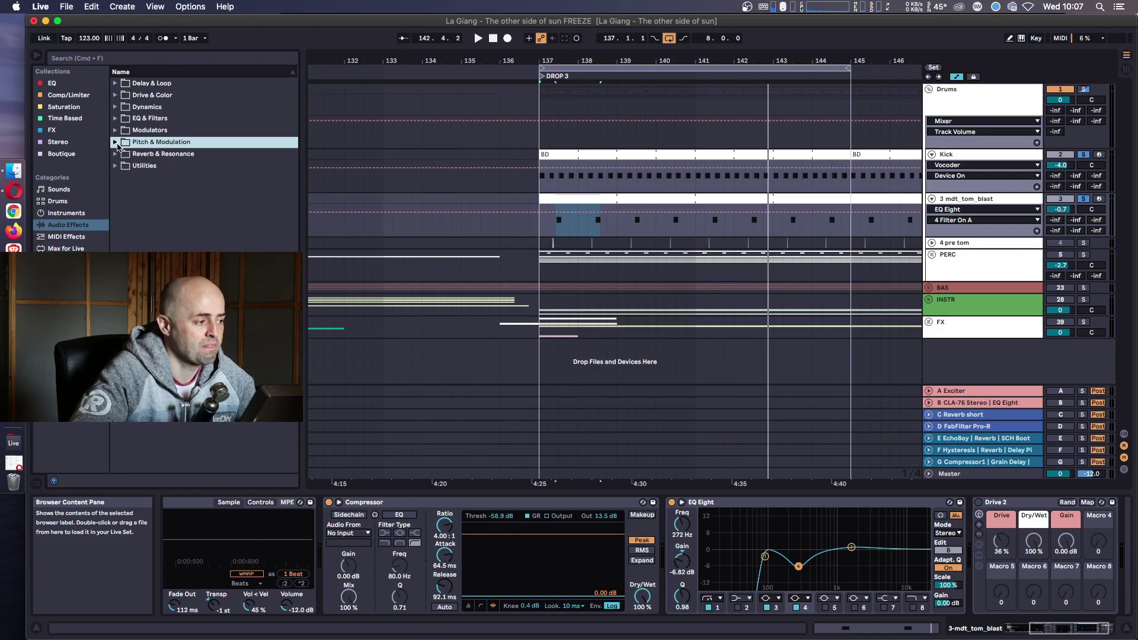
click(116, 154)
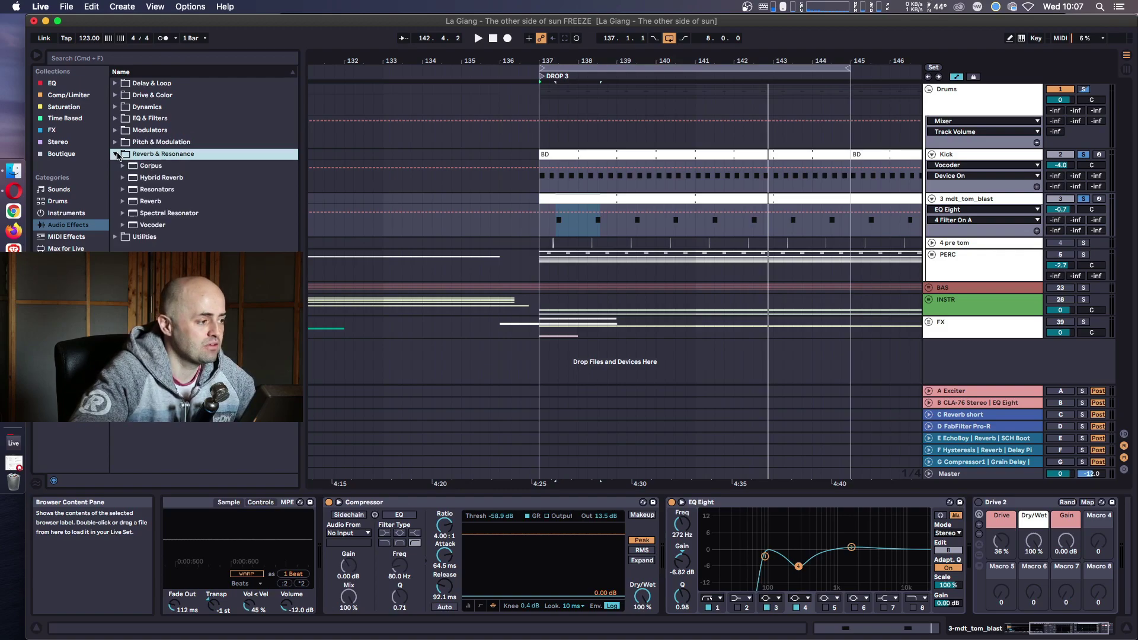
click(149, 179)
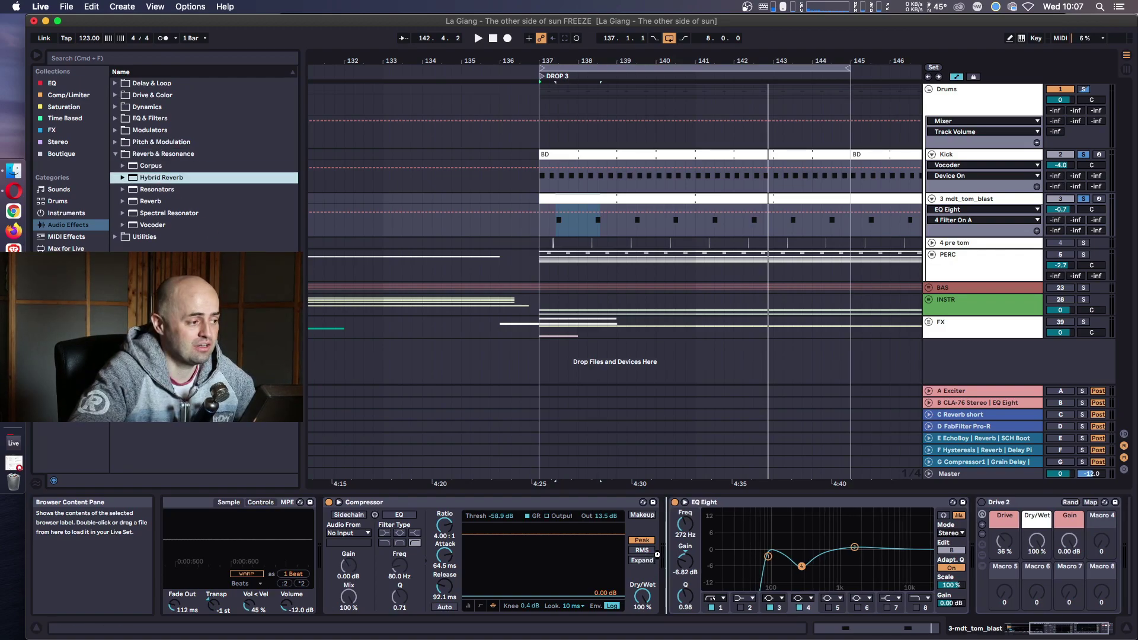
drag(674, 493, 675, 493)
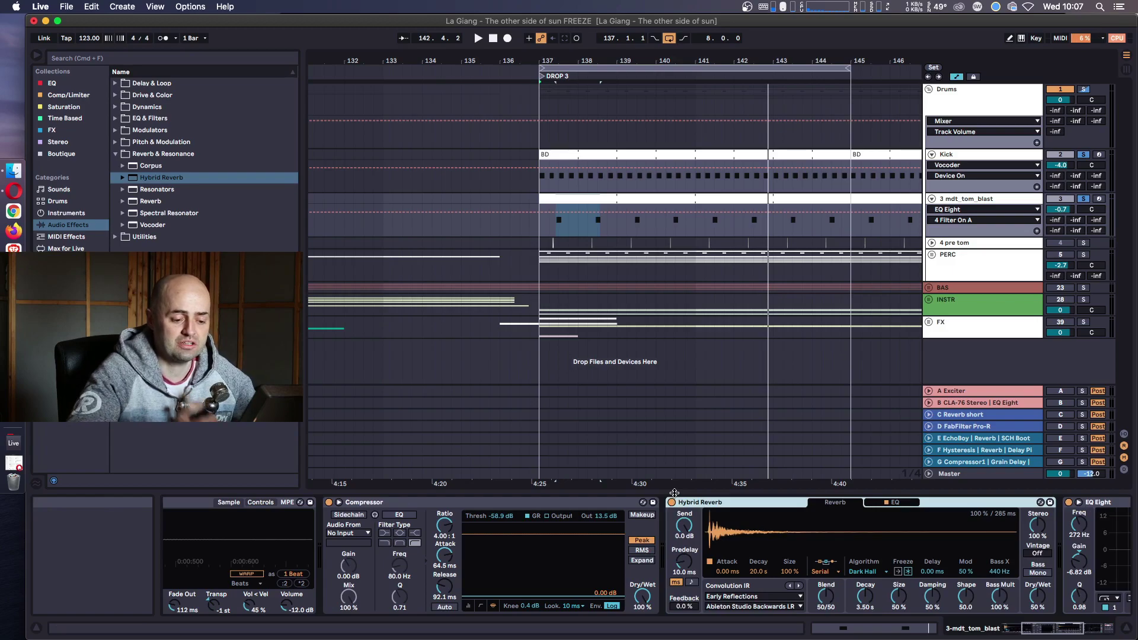
Set the Hybrid Reverb's blend to 100/0, keep the Early Reflections category, and set its dry/wet to 45% during playback.
click(1075, 629)
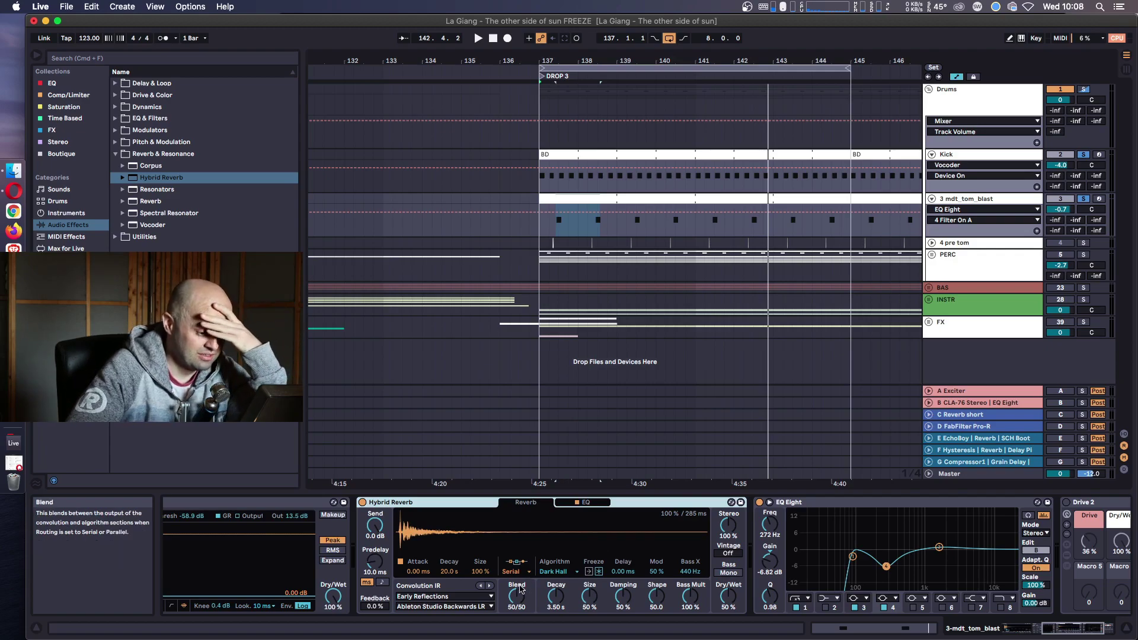
drag(518, 596, 518, 596)
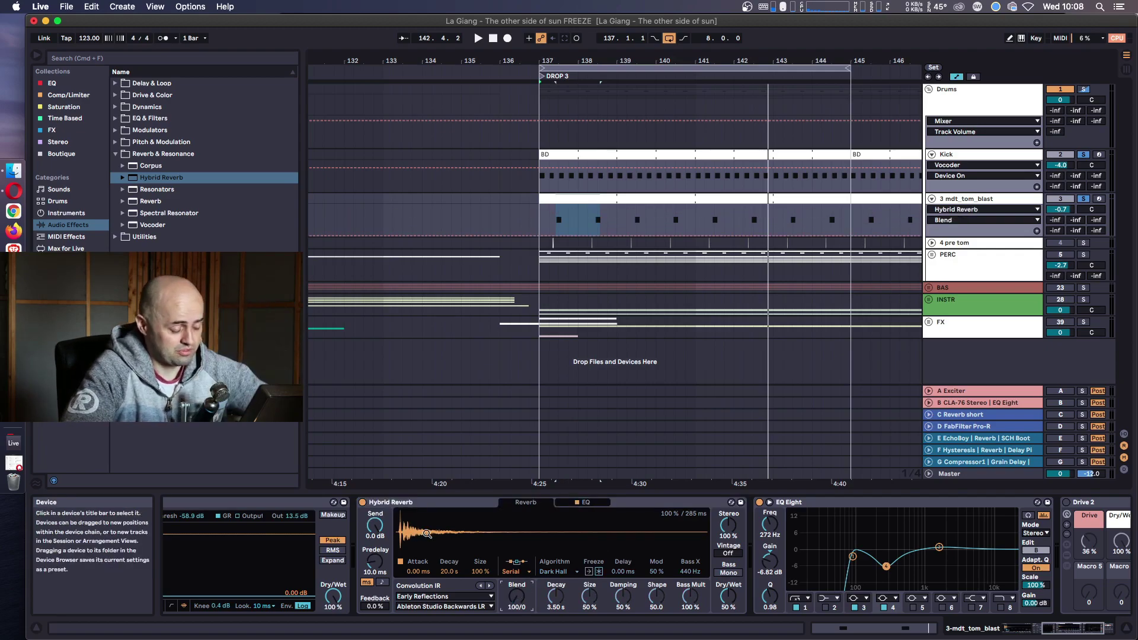
click(424, 596)
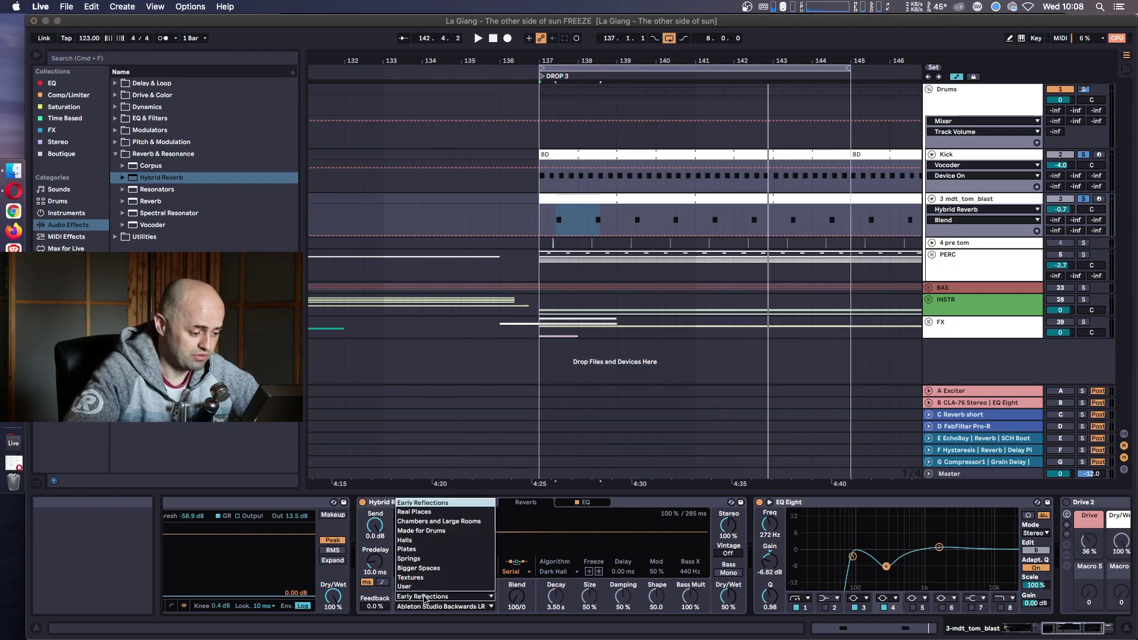
click(427, 599)
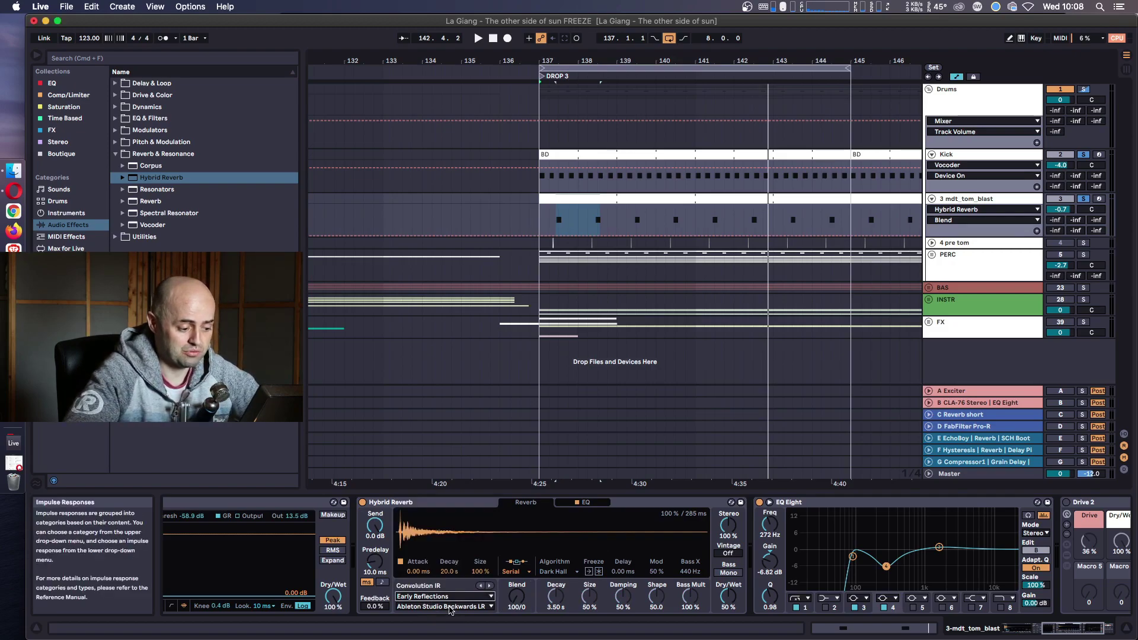
key(space)
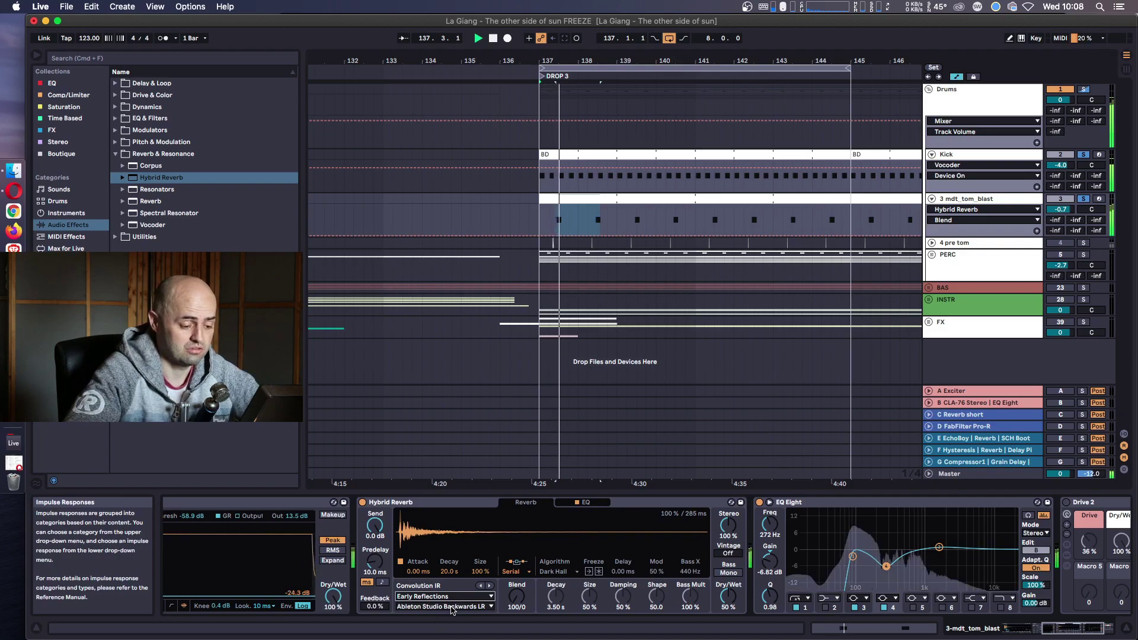
drag(730, 600, 729, 606)
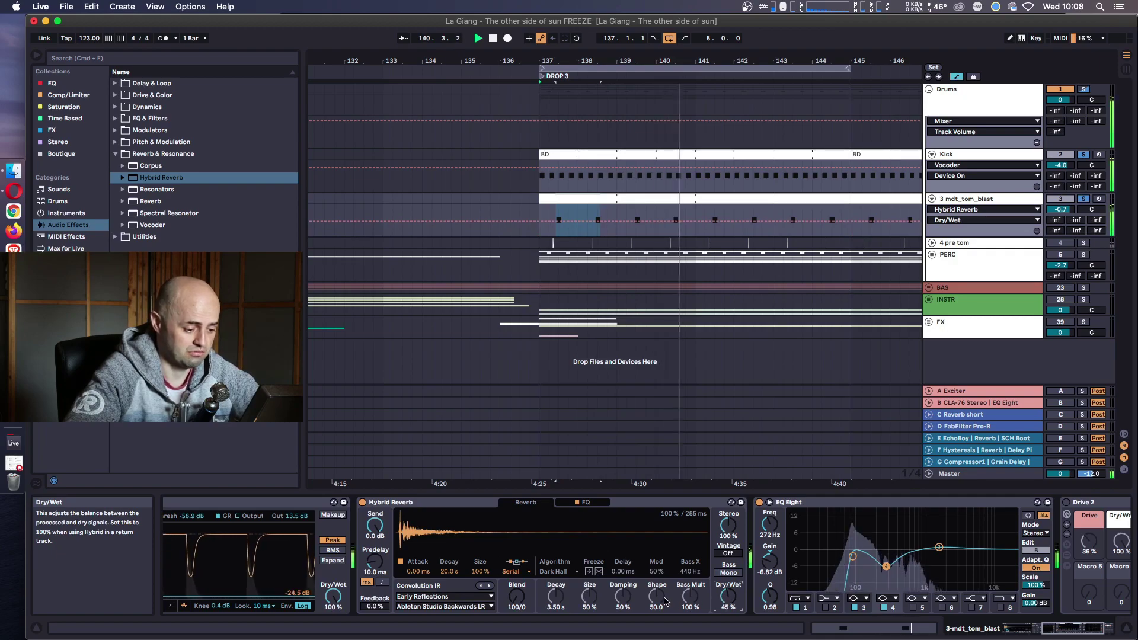
Set the Hybrid Reverb's predelay to 0 ms with 0% feedback, and leave Vintage off.
click(477, 596)
click(477, 596)
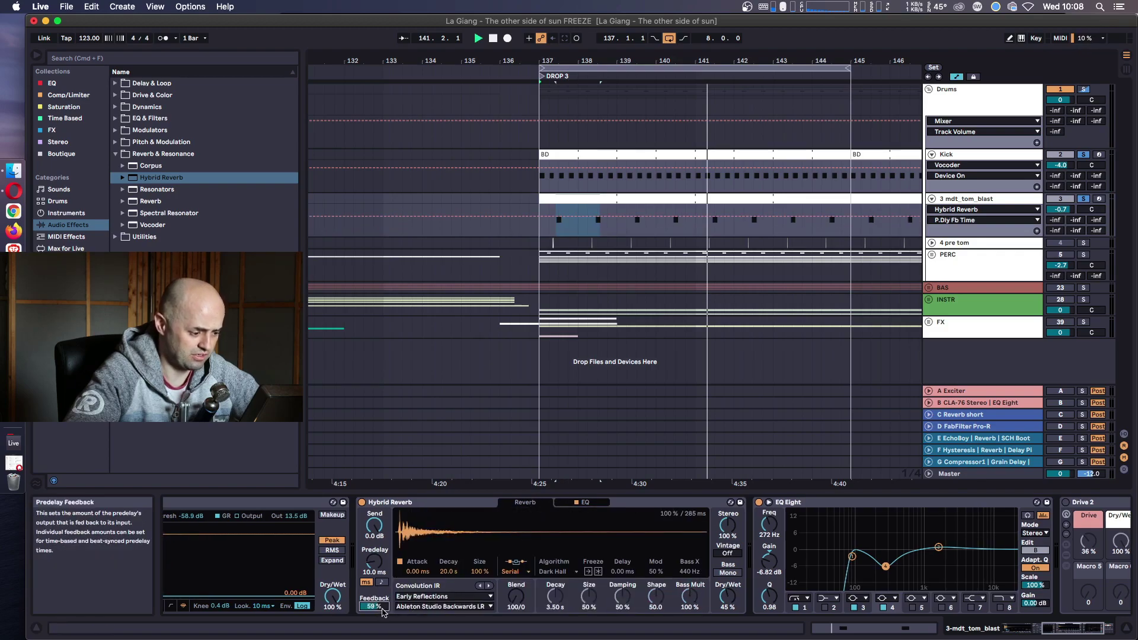
drag(382, 608, 382, 639)
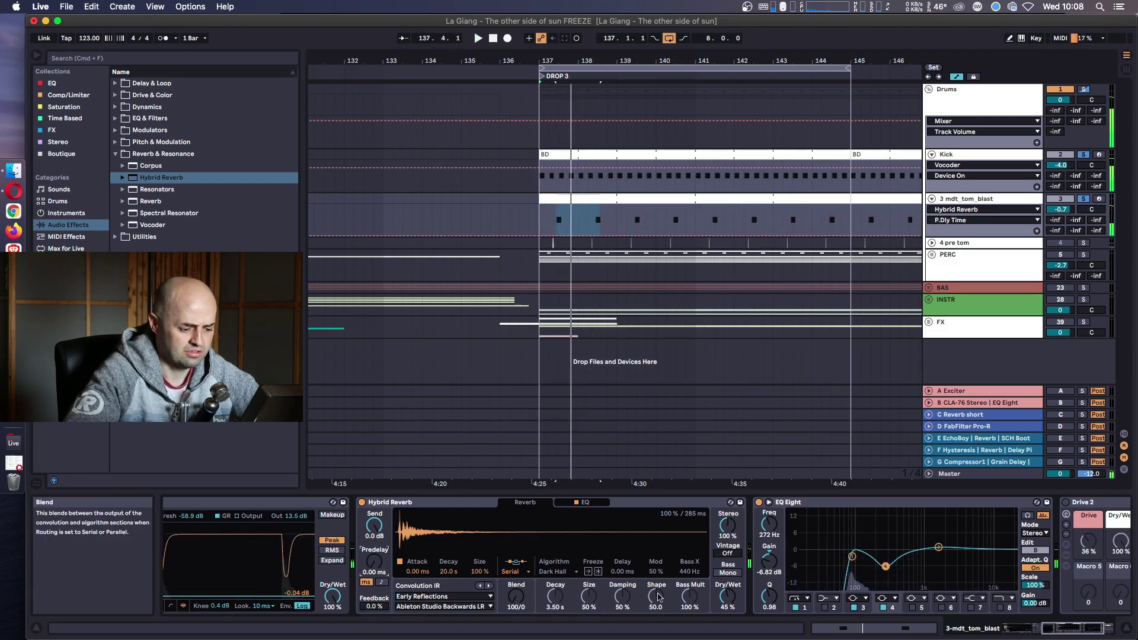
click(732, 554)
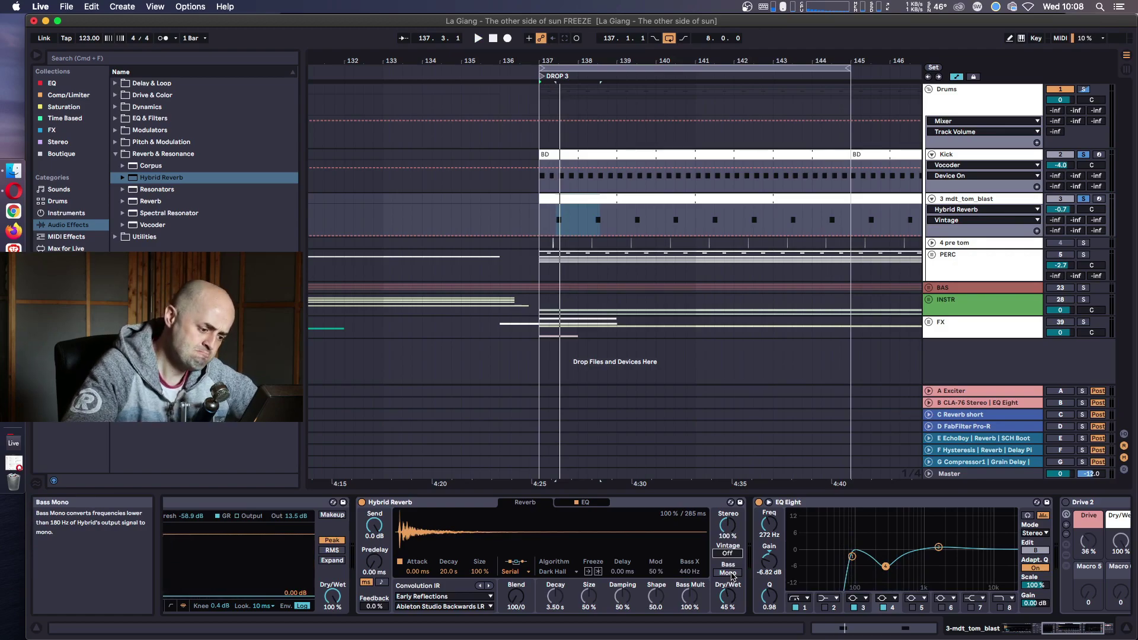
Audition the Early Reflections impulse responses, choose Comb Space 1, and set the Hybrid Reverb's dry/wet to 36%.
click(481, 607)
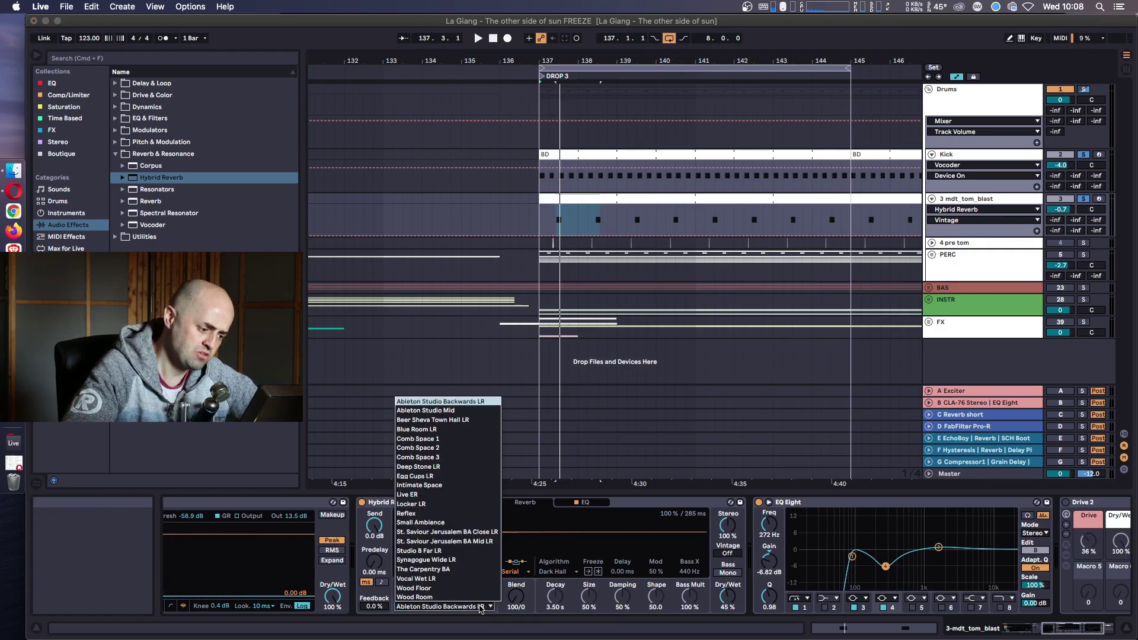
click(475, 410)
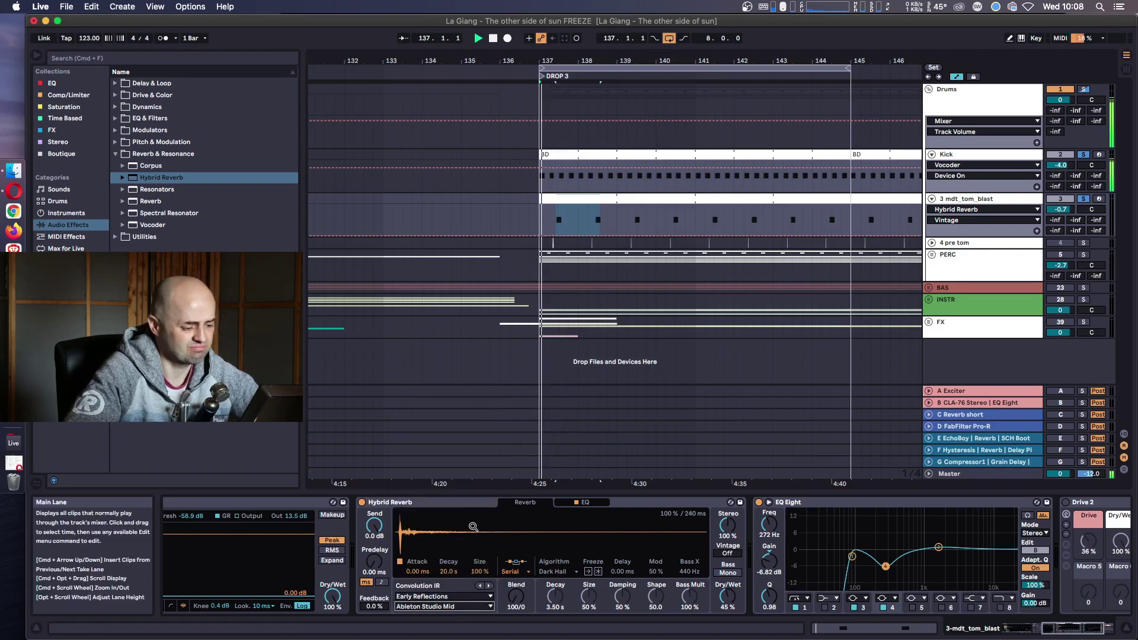
click(489, 607)
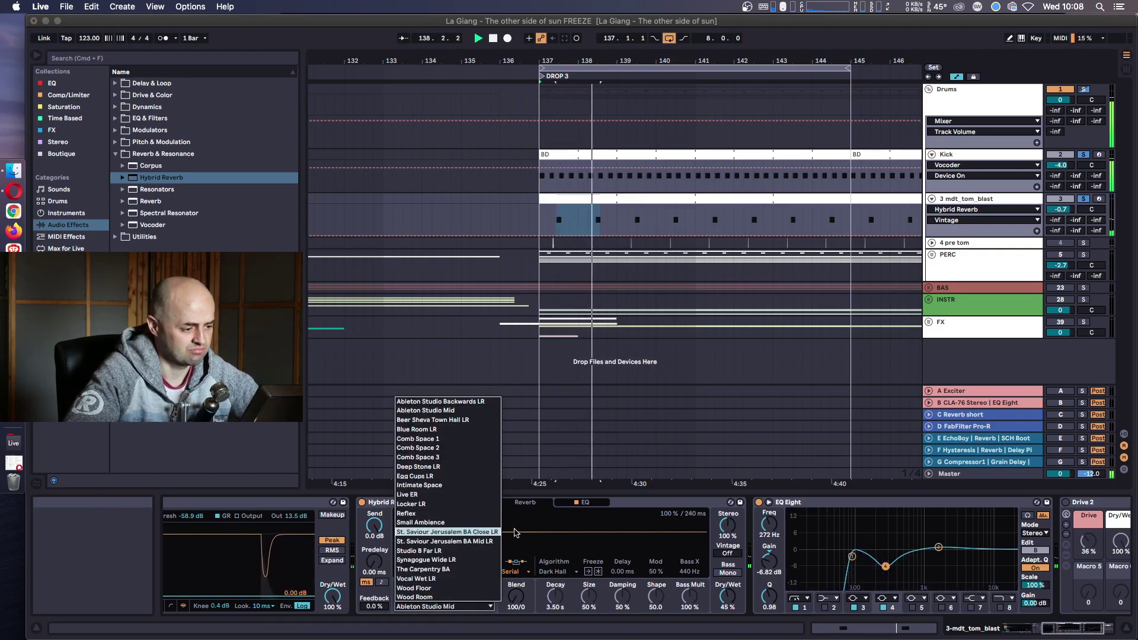
click(536, 511)
click(489, 586)
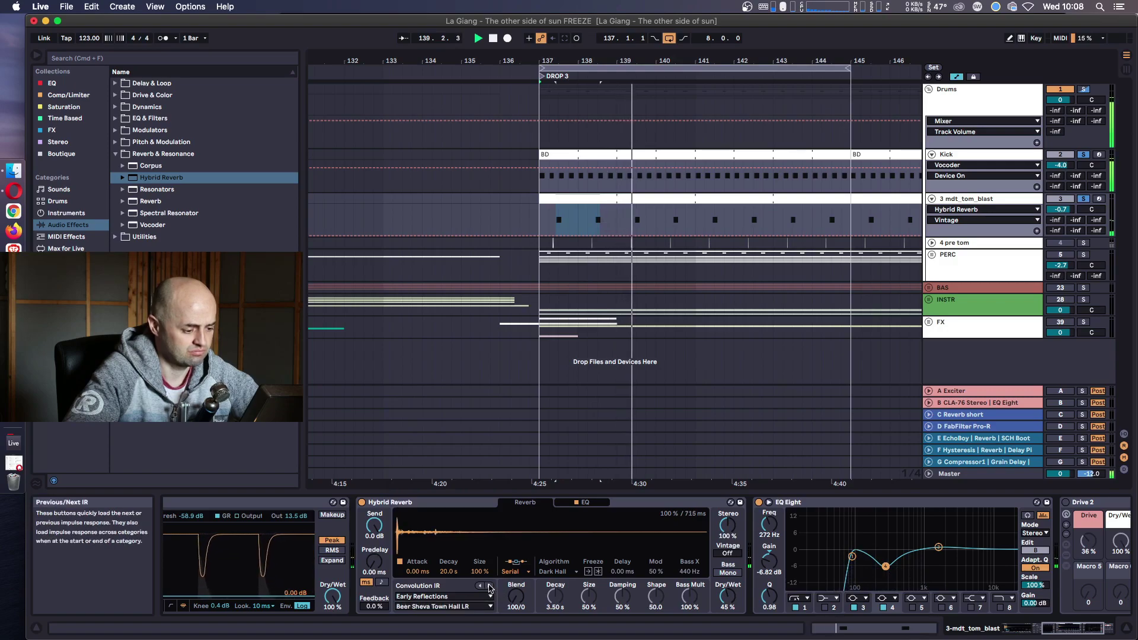
click(489, 586)
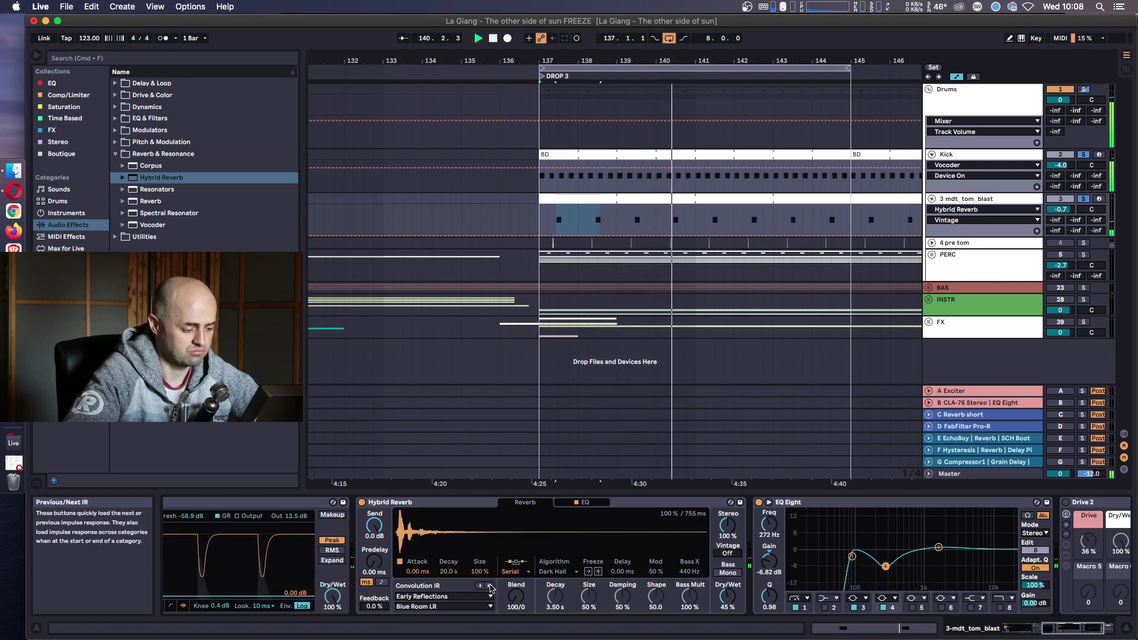
click(490, 586)
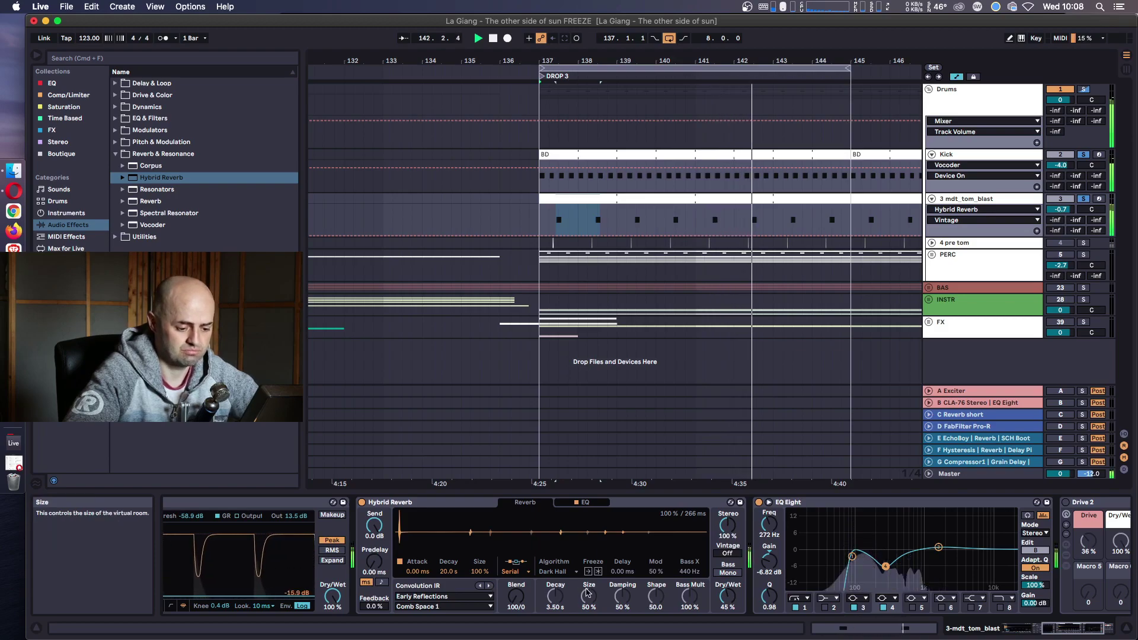
drag(727, 597, 727, 605)
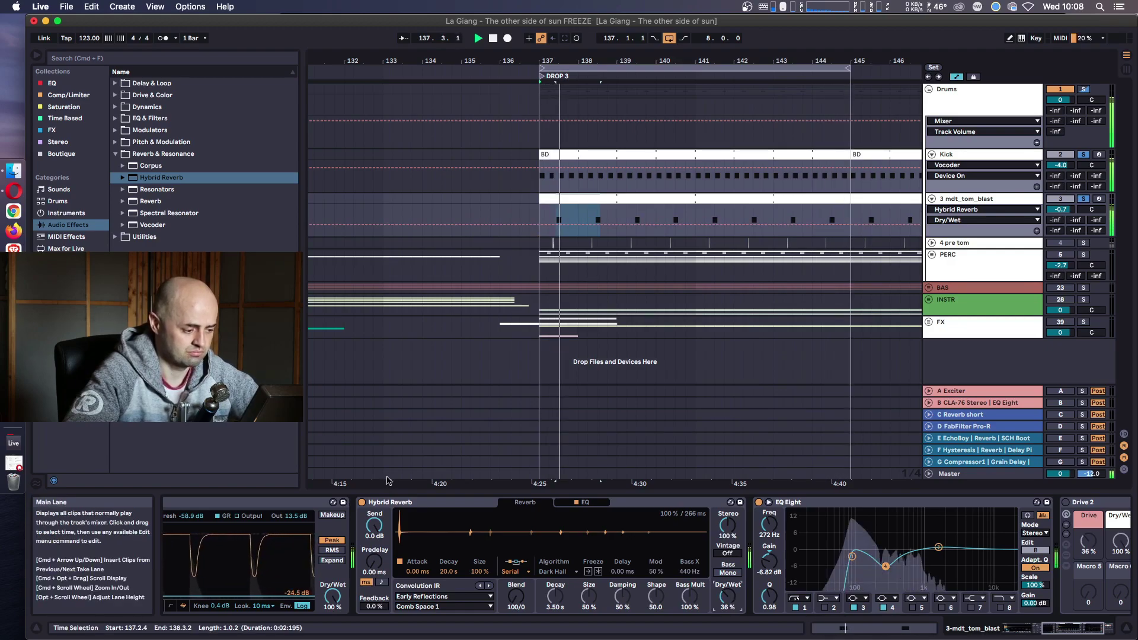
Duplicate the Hybrid Reverb and set the copy's impulse response to Ableton Studio Backwards LR.
click(413, 505)
key(super+d)
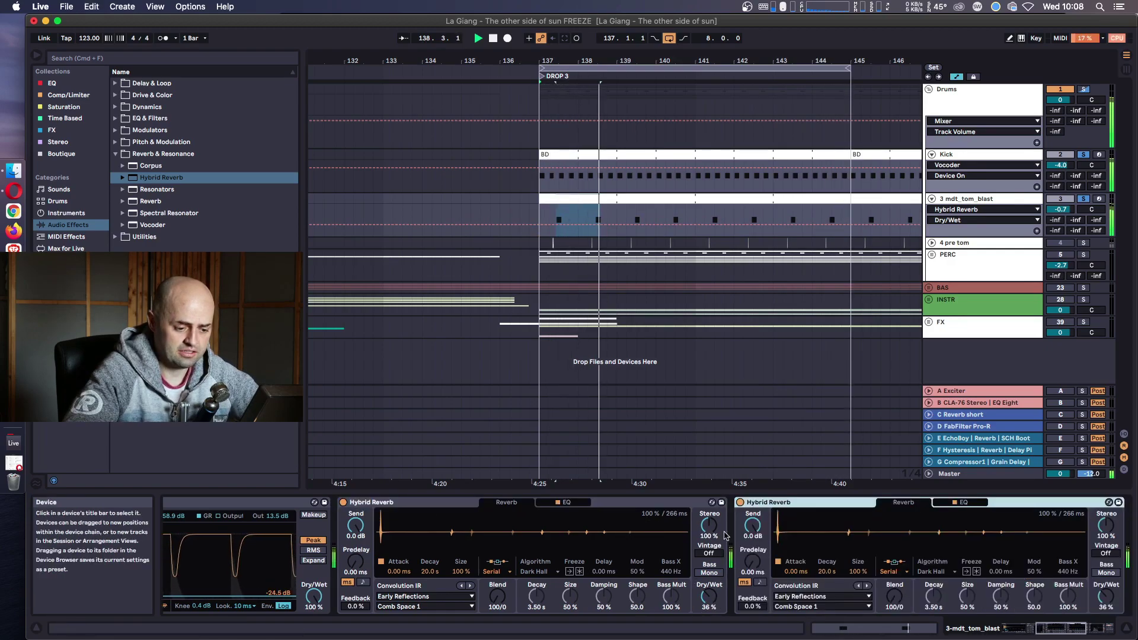
click(818, 606)
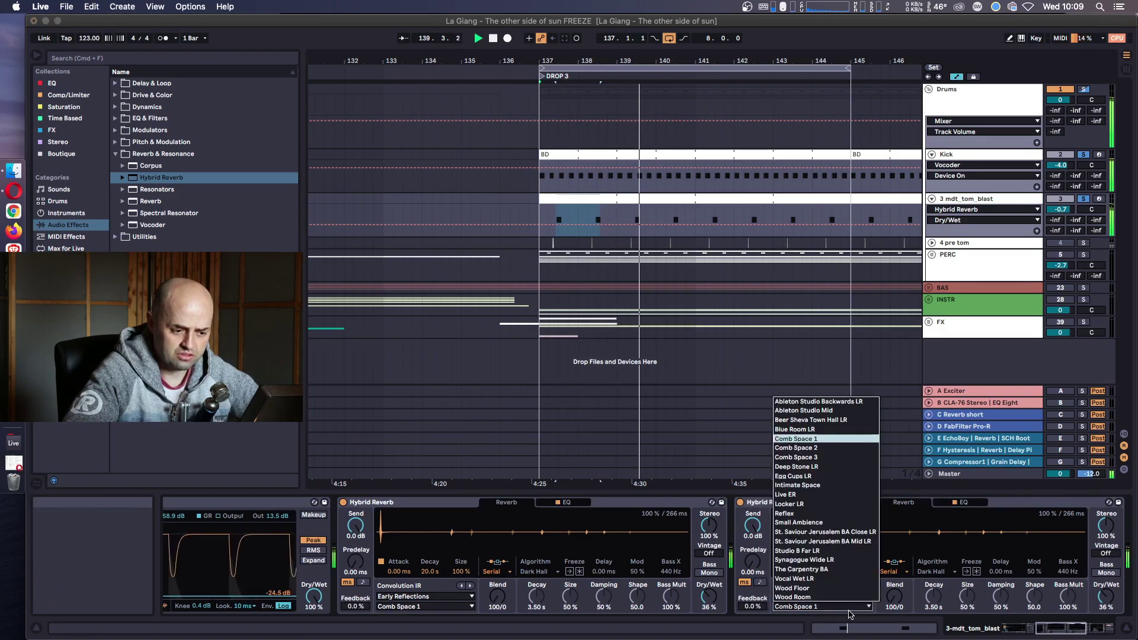
click(842, 402)
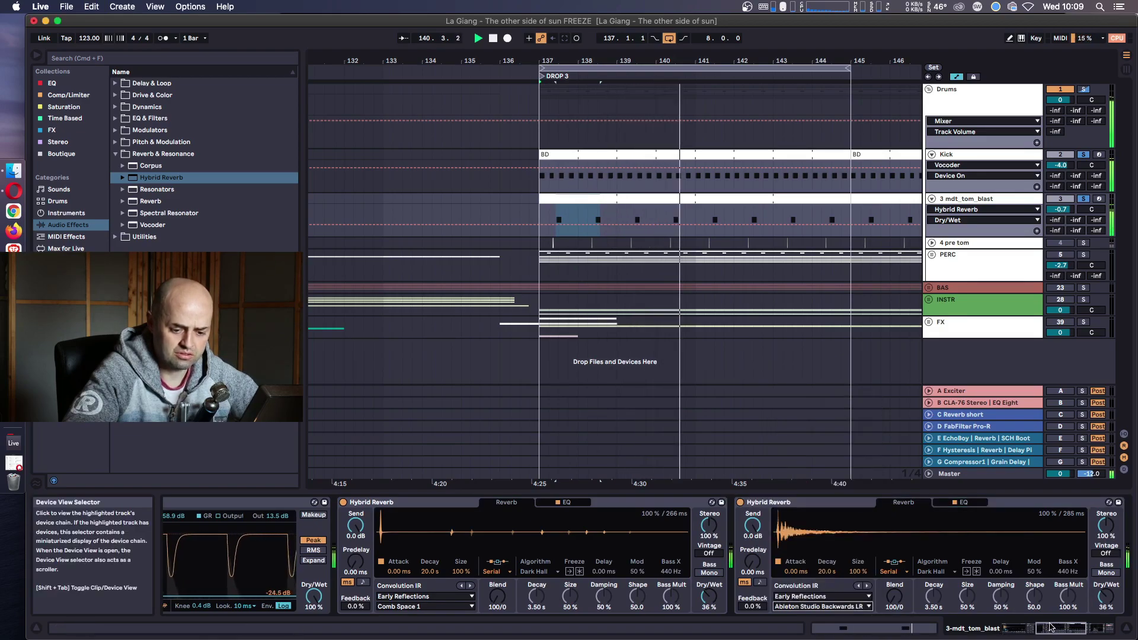
Set the second Hybrid Reverb's stereo width to 63% and audition the Ableton Studio Mid impulse response at 76% dry/wet.
click(1069, 628)
mouse_move(749, 595)
mouse_down()
mouse_move(750, 610)
mouse_move(750, 574)
mouse_move(756, 613)
mouse_up()
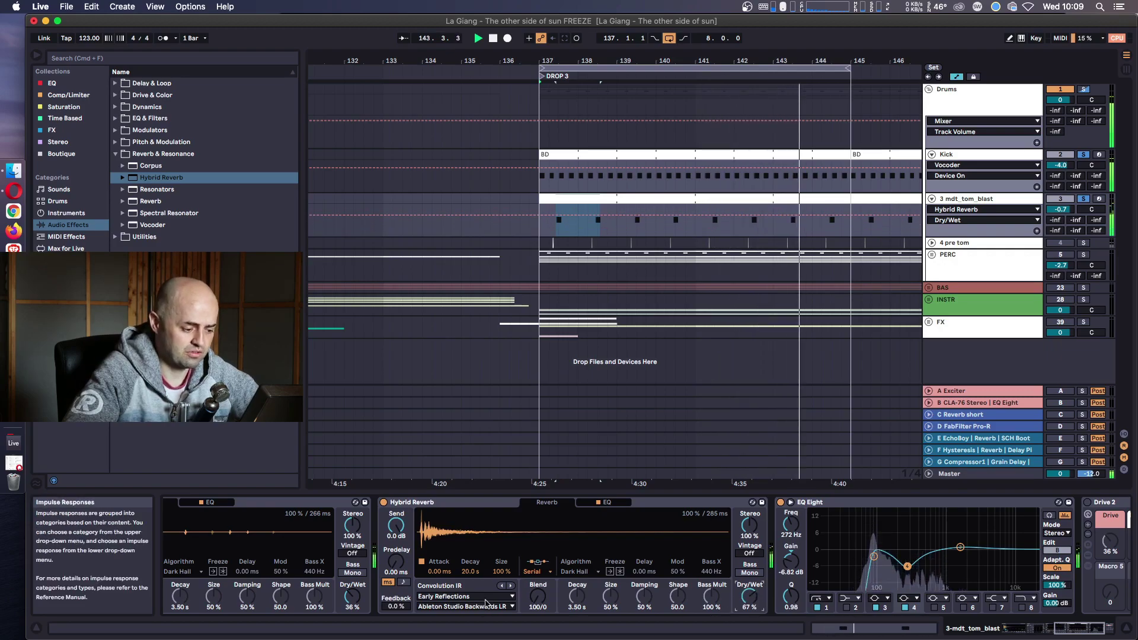
drag(756, 529, 755, 569)
drag(747, 530, 747, 508)
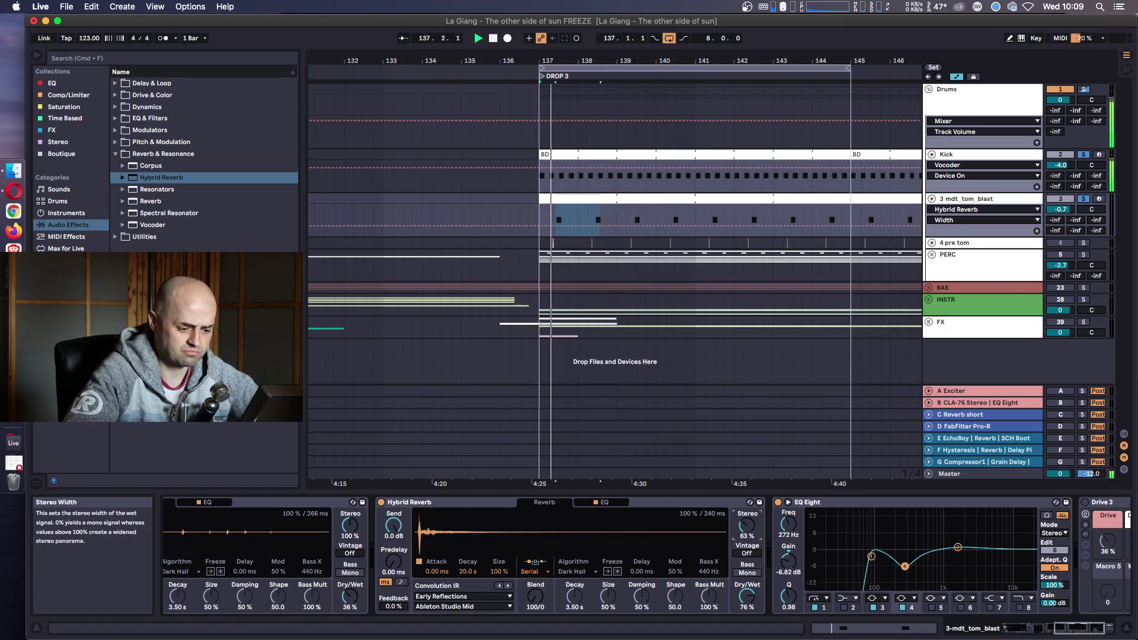
Return the second Hybrid Reverb to Ableton Studio Backwards LR, set its dry/wet to 29%, and stop playback.
drag(746, 595, 741, 600)
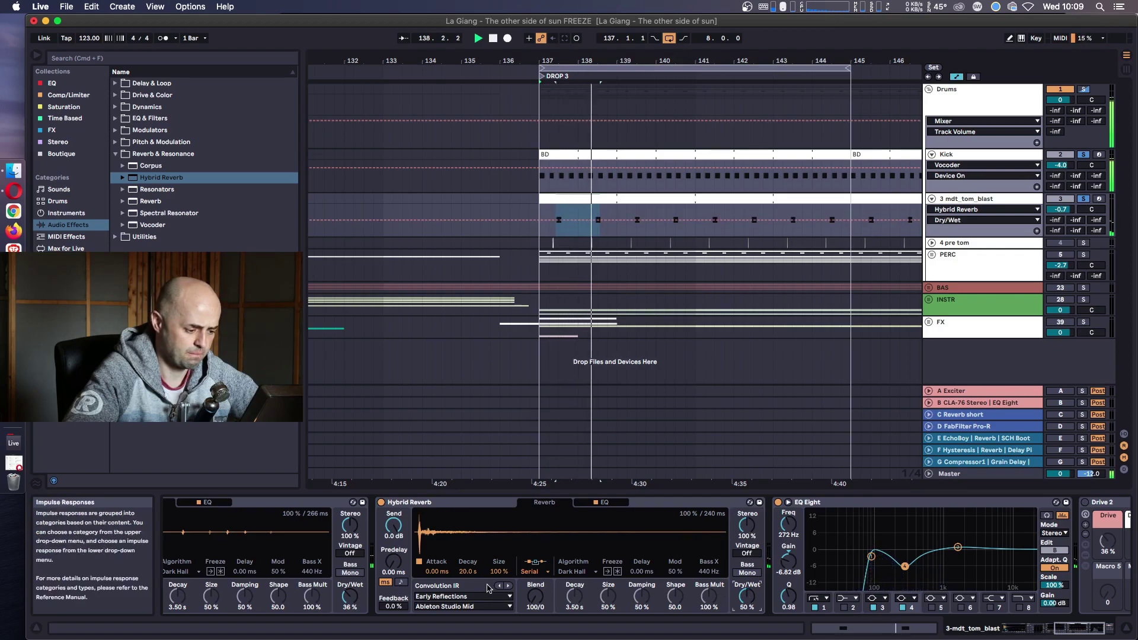
click(508, 586)
drag(747, 526, 747, 542)
mouse_move(747, 596)
mouse_down()
mouse_move(747, 609)
mouse_move(744, 595)
mouse_up()
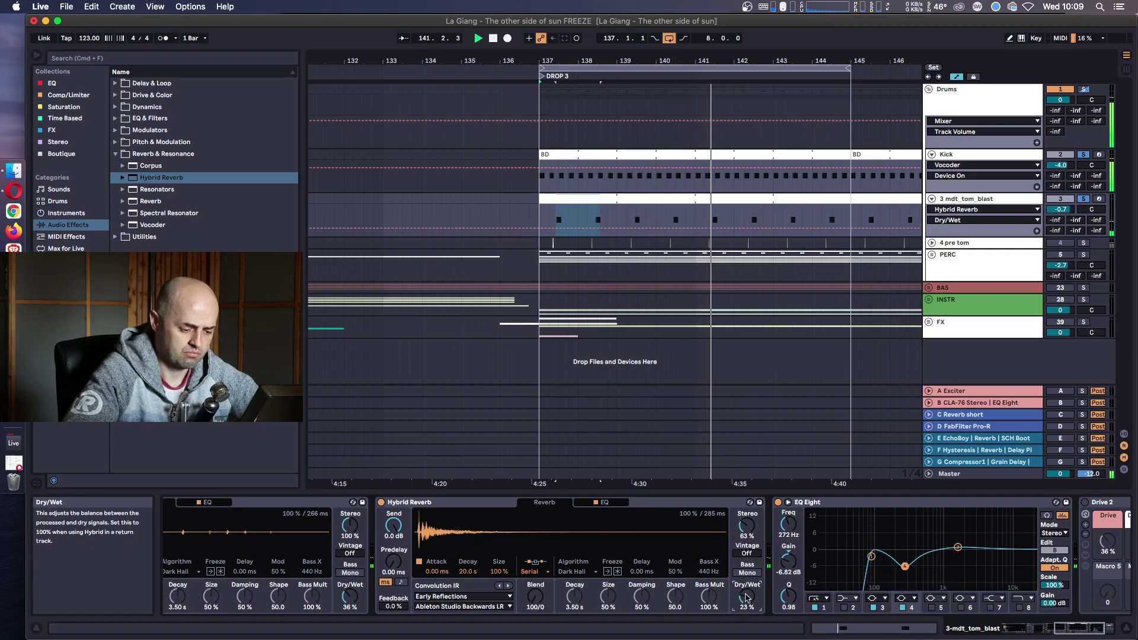
key(space)
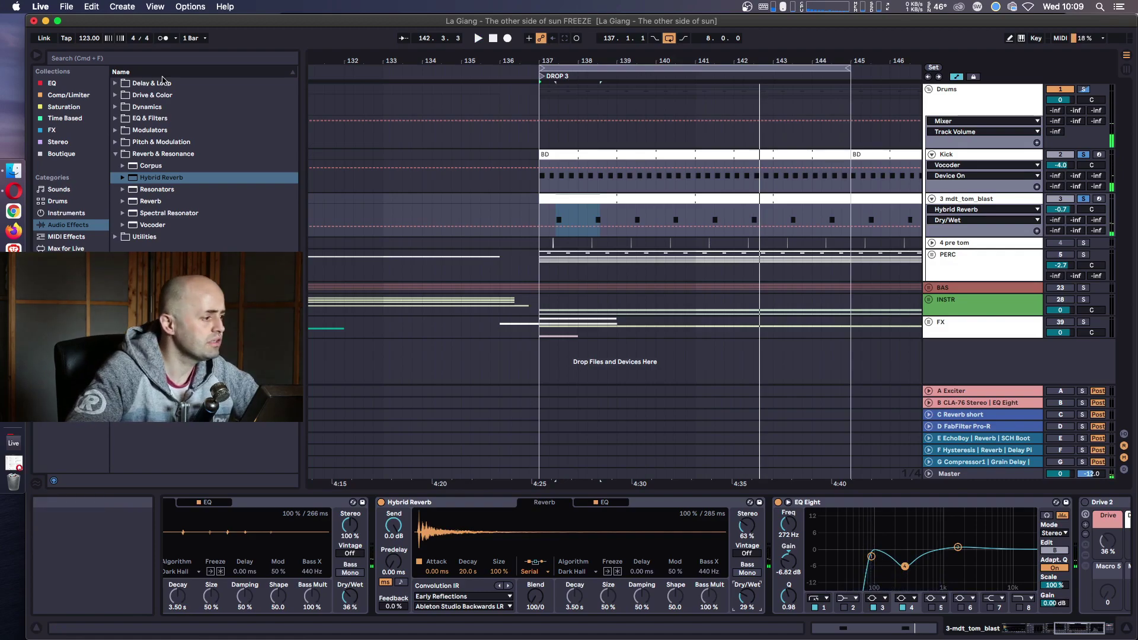
Insert a Delay between the second Hybrid Reverb and the EQ Eight, and set its dry/wet to 29%.
click(116, 84)
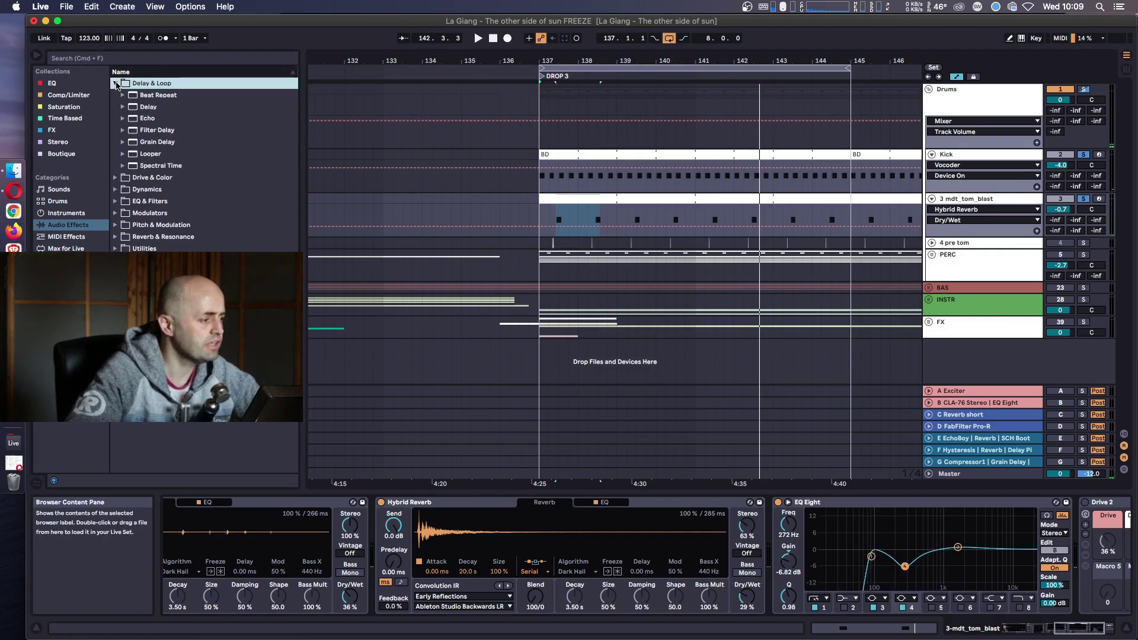
click(135, 107)
drag(772, 536, 773, 536)
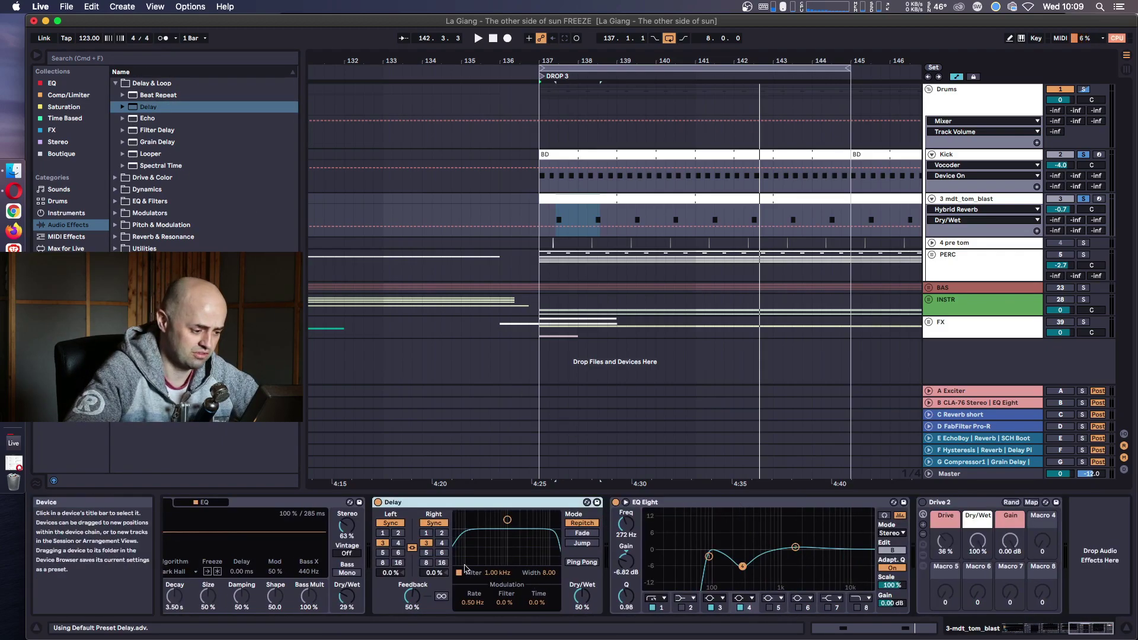
drag(582, 598, 582, 610)
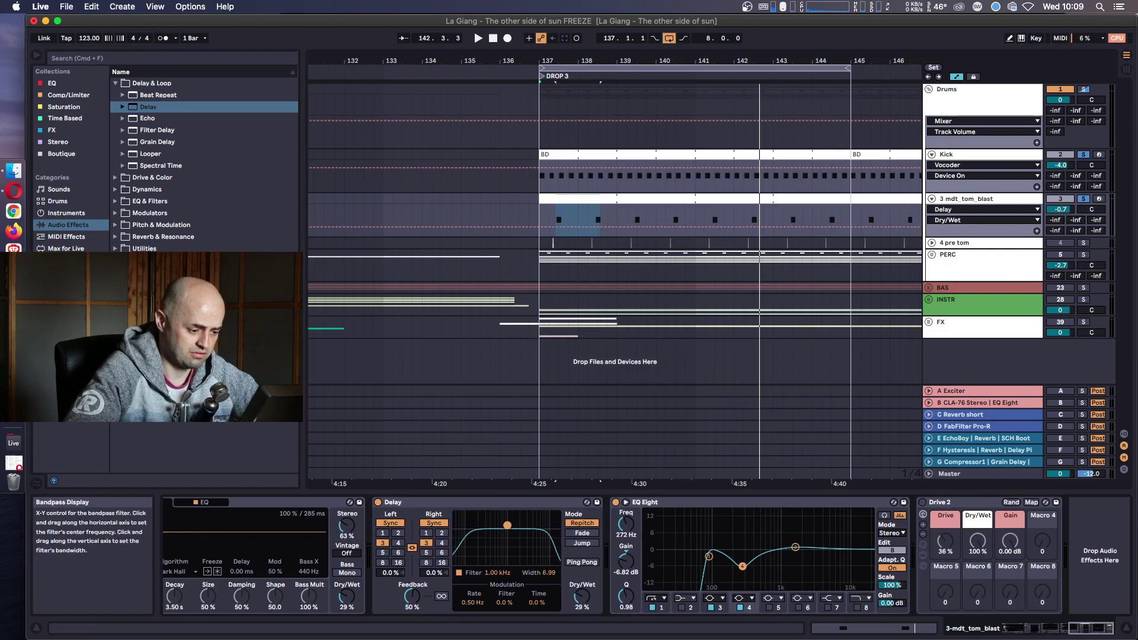
Play the loop while setting the Delay's dry/wet to 39% and its filter to 1.67 kHz with a width of 3.30.
key(space)
drag(582, 597, 579, 589)
drag(527, 550, 515, 546)
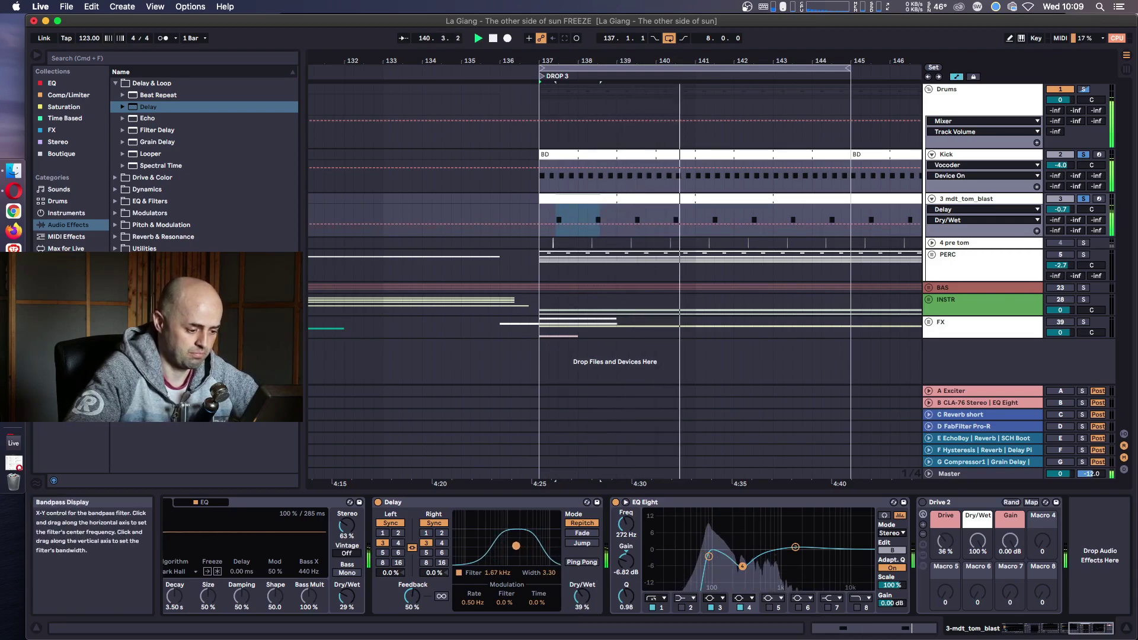
Audition the Delay's Ping Pong mode with dry/wet at 54%, turn Ping Pong off again, and set dry/wet to 30%.
drag(581, 597, 580, 597)
click(586, 563)
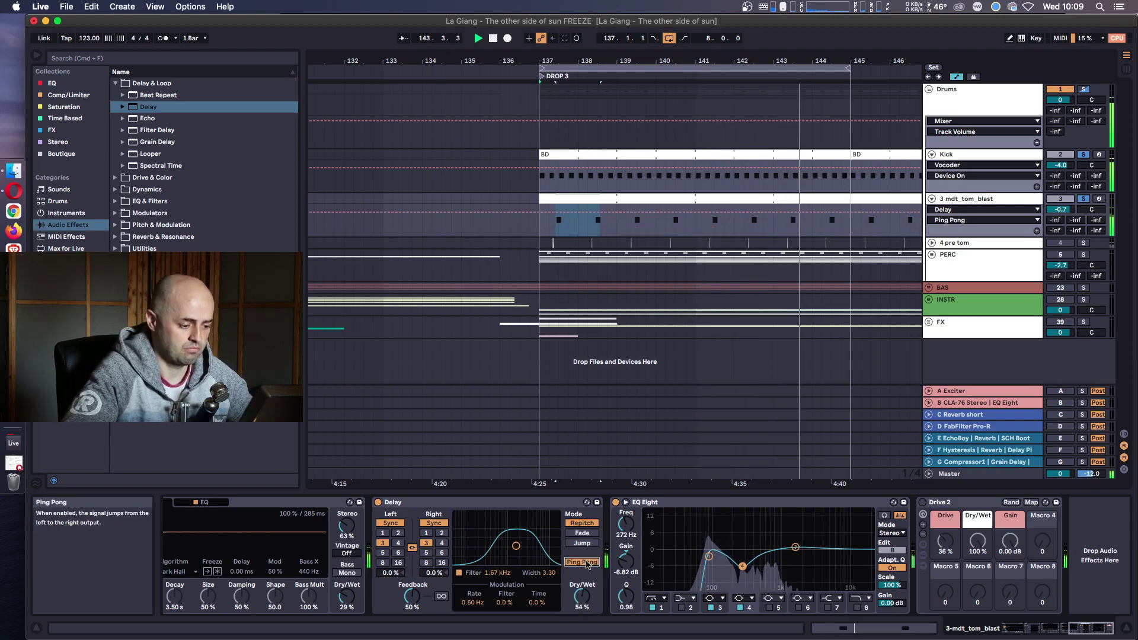
drag(581, 596, 582, 611)
click(582, 562)
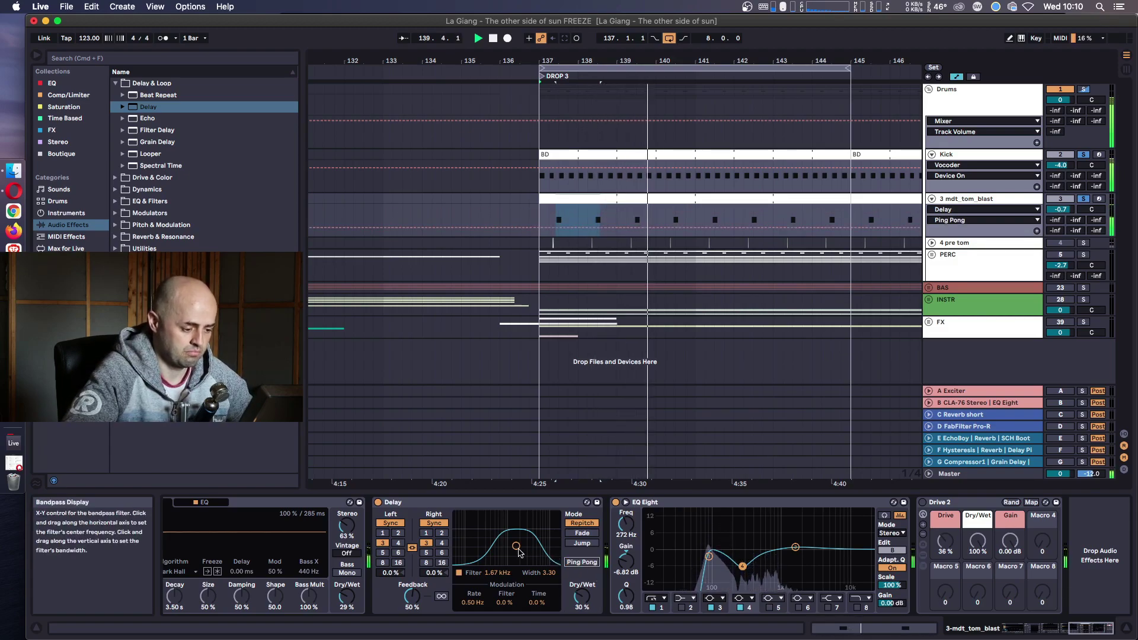
Set the Delay's filter to 1.87 kHz with a width of 3.52, and the second Hybrid Reverb's dry/wet to 17%.
drag(515, 544, 518, 544)
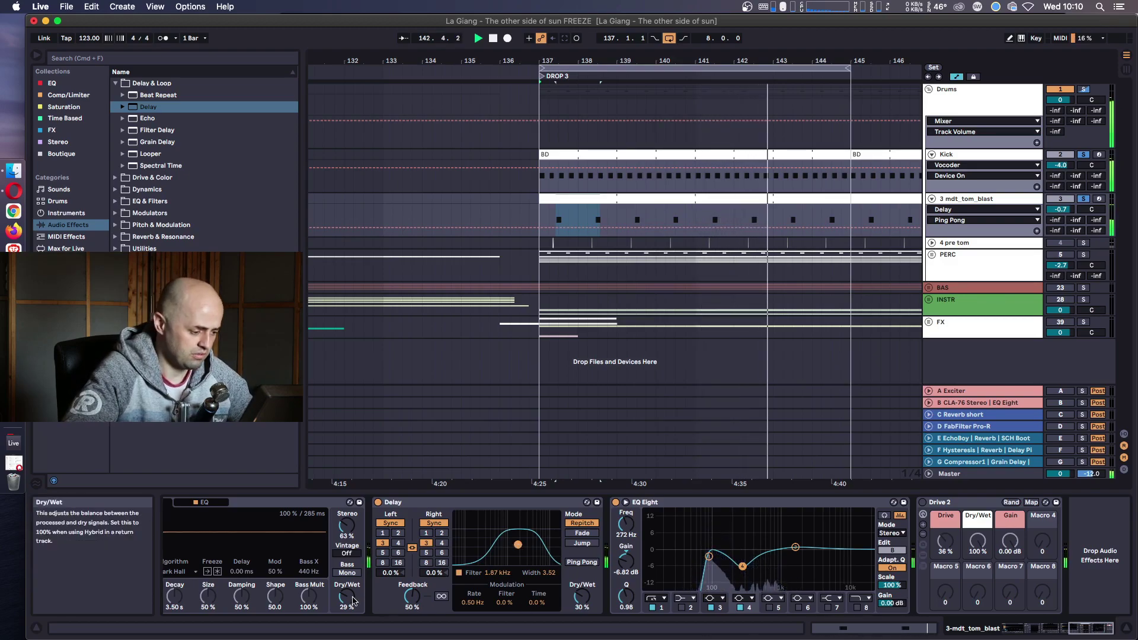
drag(347, 597, 347, 606)
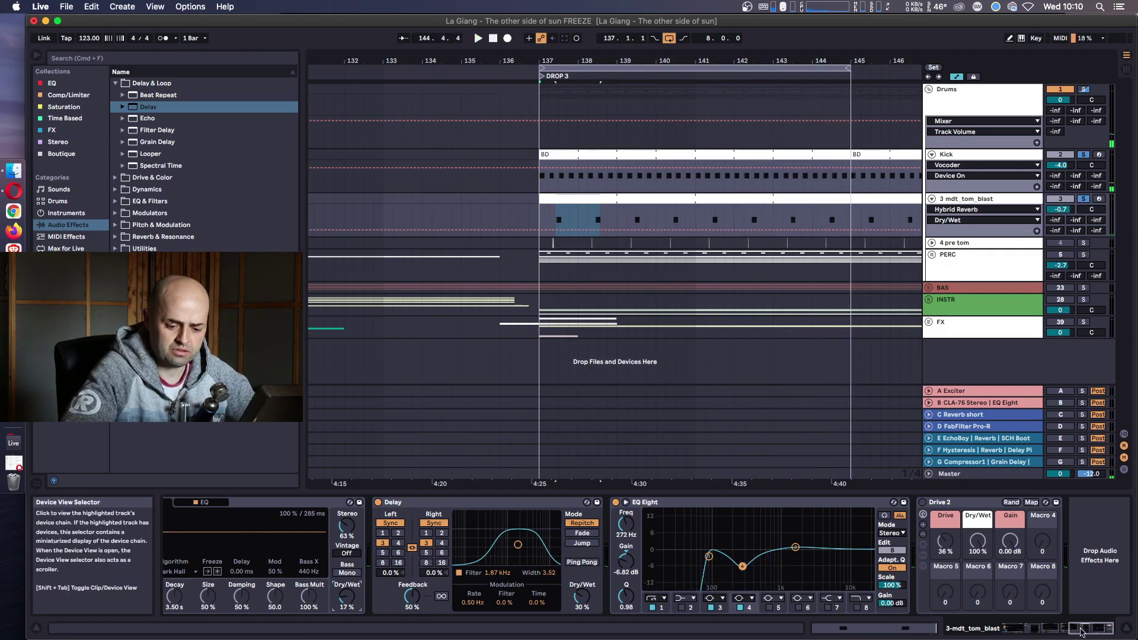
Try moving the Compressor between the second Hybrid Reverb and the Delay, comparing its dry/wet at 0% and 100%.
click(1044, 632)
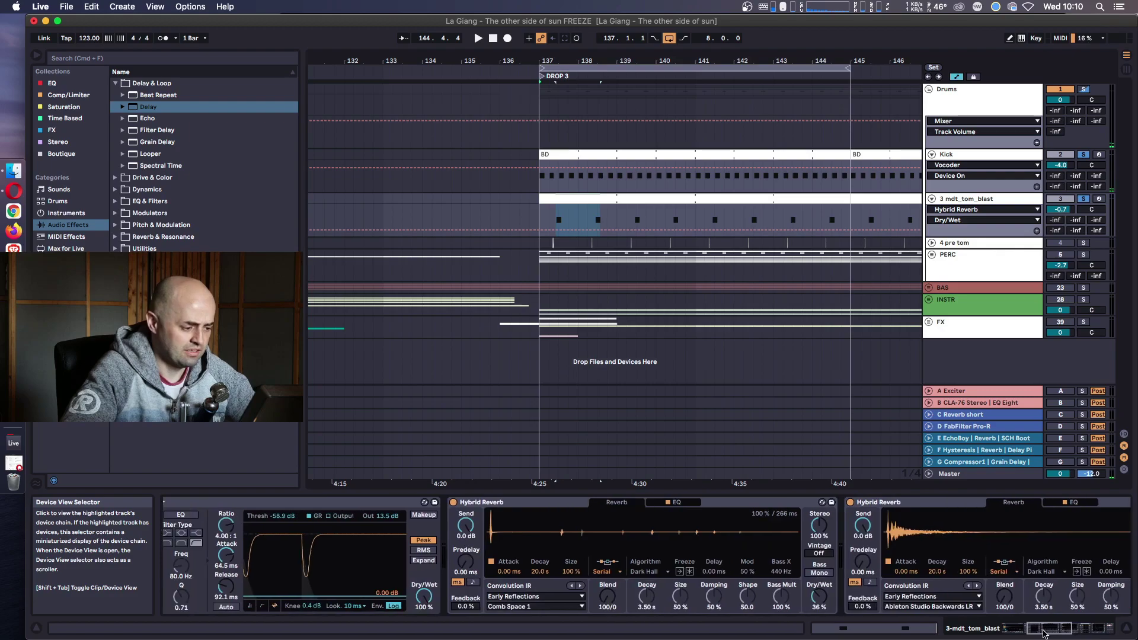
click(296, 503)
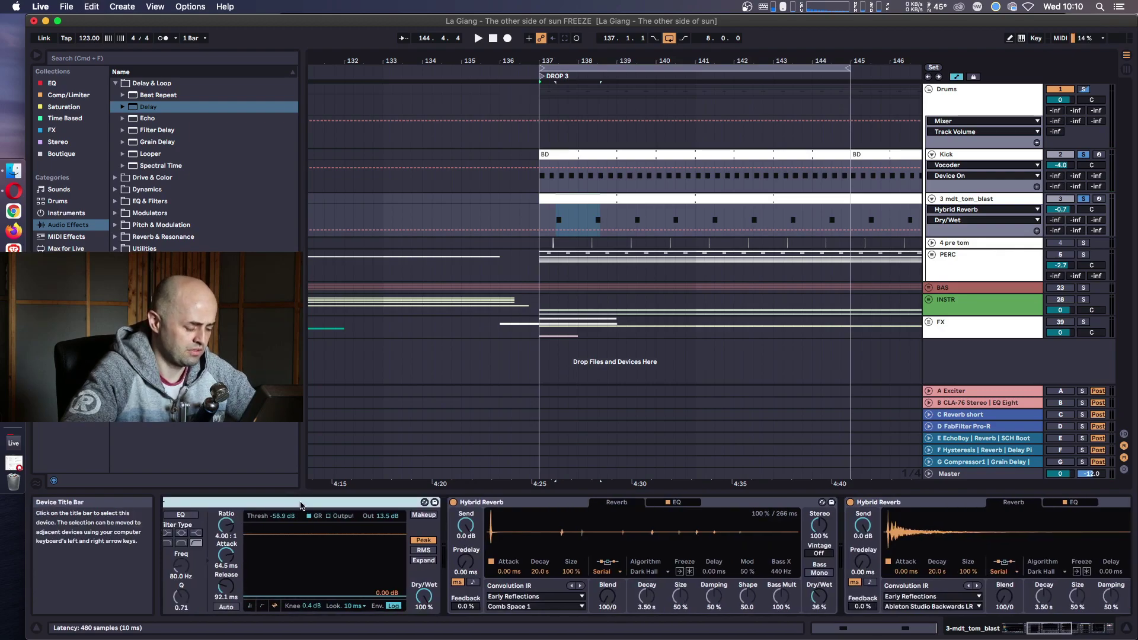
drag(1118, 572, 910, 564)
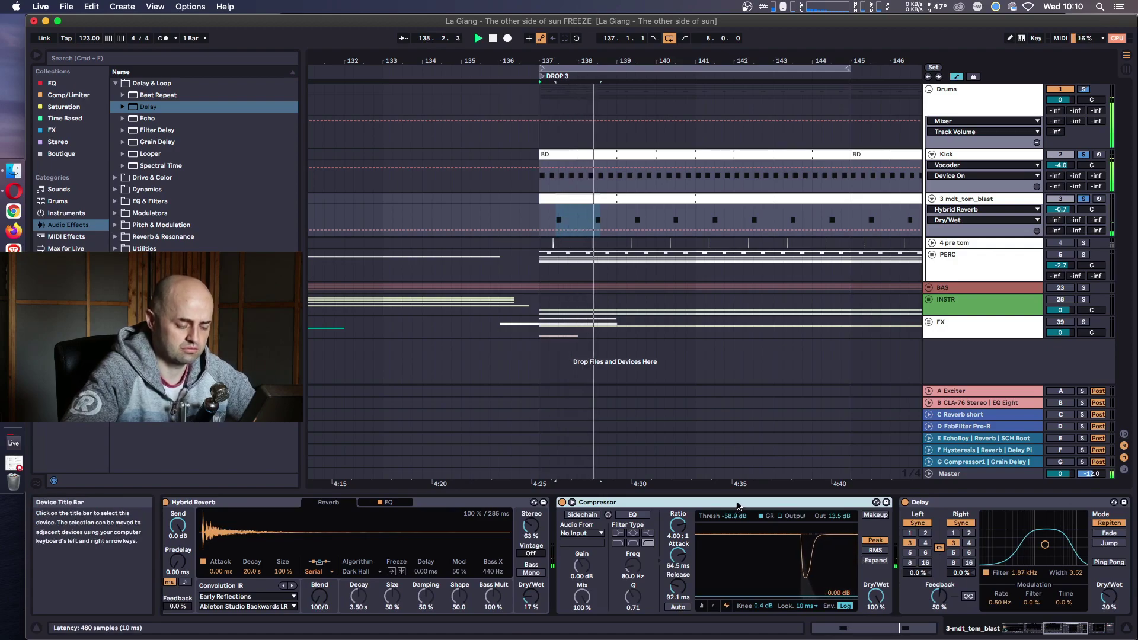
drag(875, 595, 876, 628)
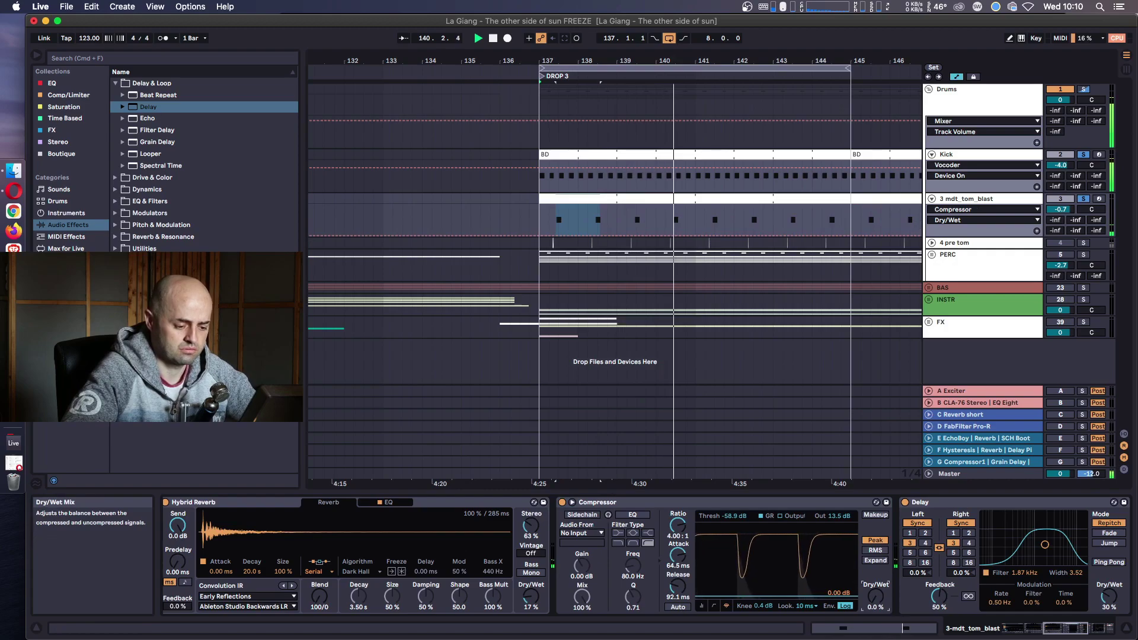
drag(875, 596, 875, 557)
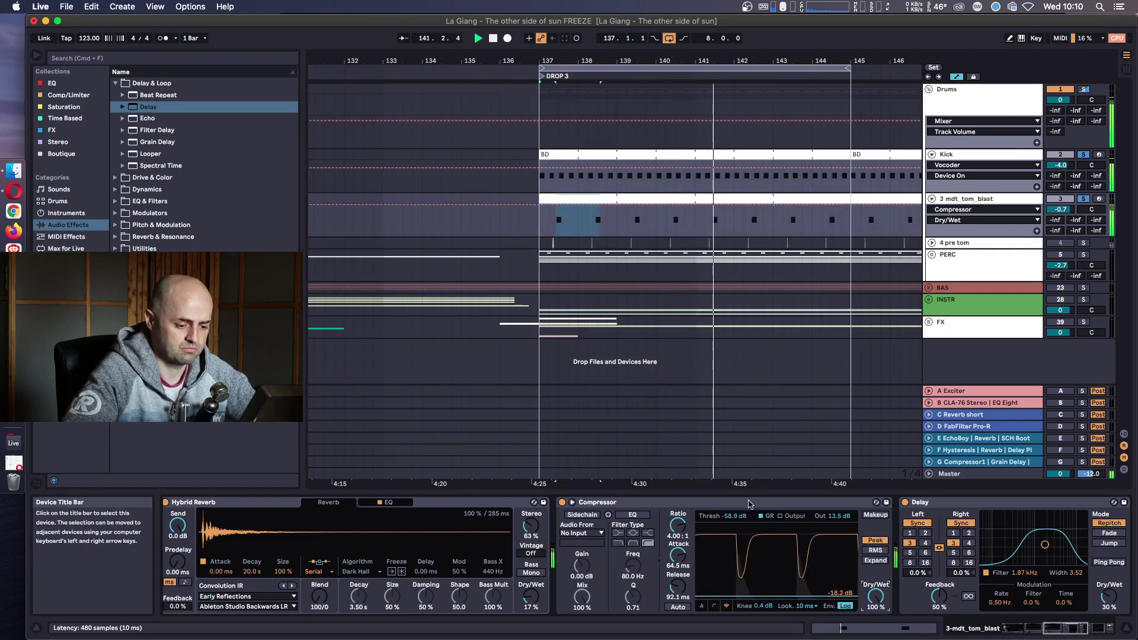
mouse_move(628, 502)
mouse_down()
mouse_move(251, 519)
mouse_move(224, 535)
mouse_move(265, 536)
mouse_move(294, 509)
mouse_up()
Insert a copy of the Compressor between the second Hybrid Reverb and the Delay.
drag(1035, 632, 1093, 629)
click(548, 504)
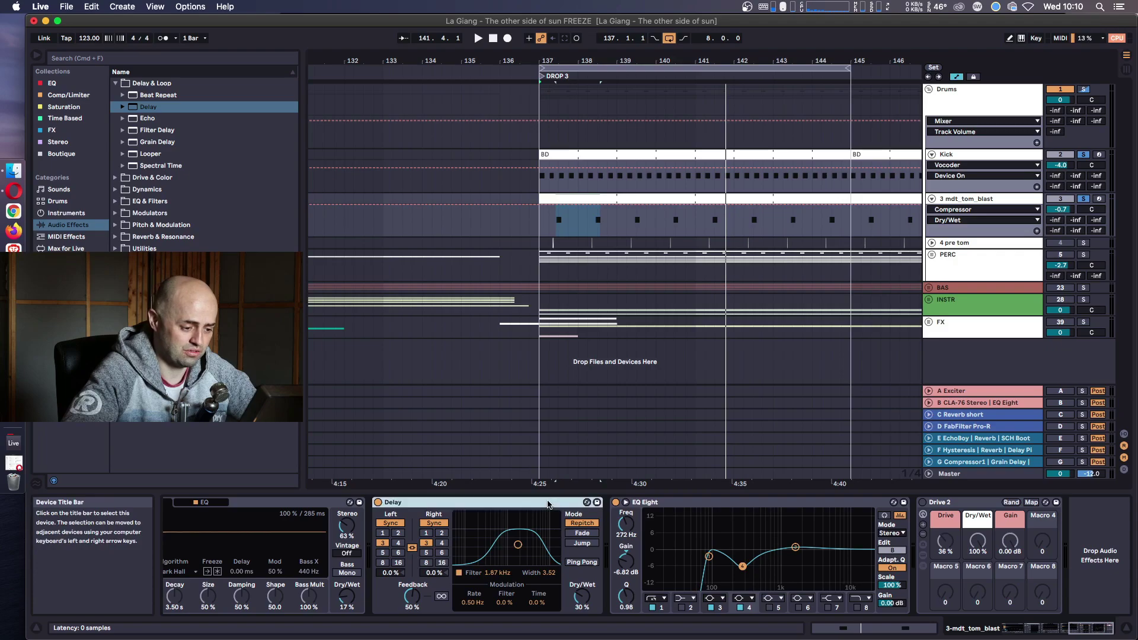
key(Left)
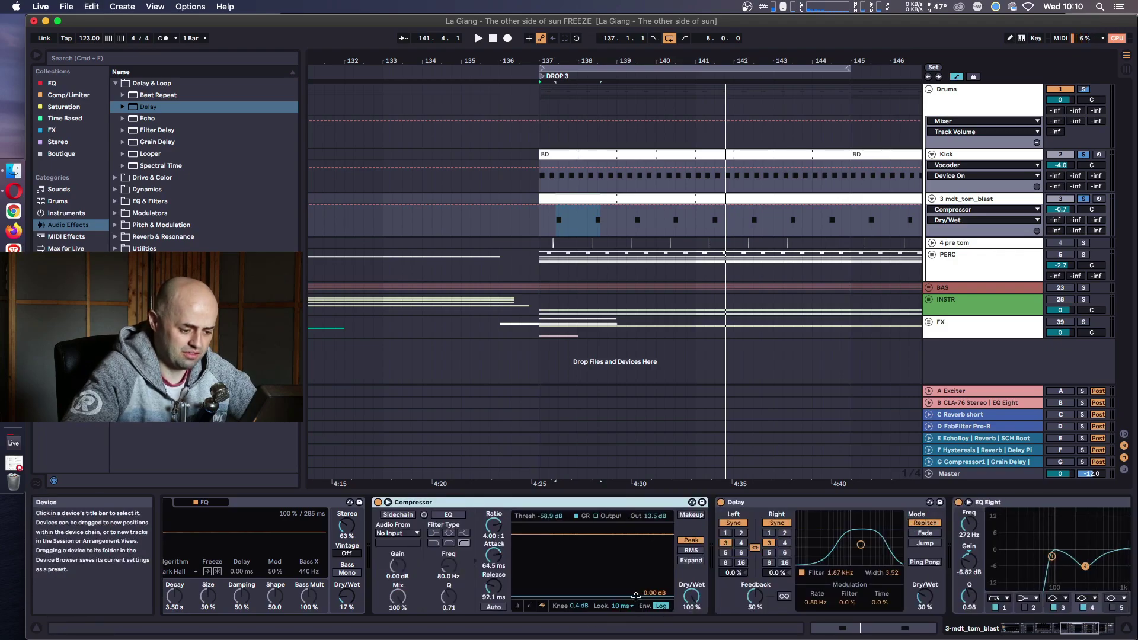
During playback, set the copied Compressor's threshold to -39.2 dB and its output gain to 9 dB.
key(space)
drag(664, 578, 664, 586)
click(652, 515)
key(Delete)
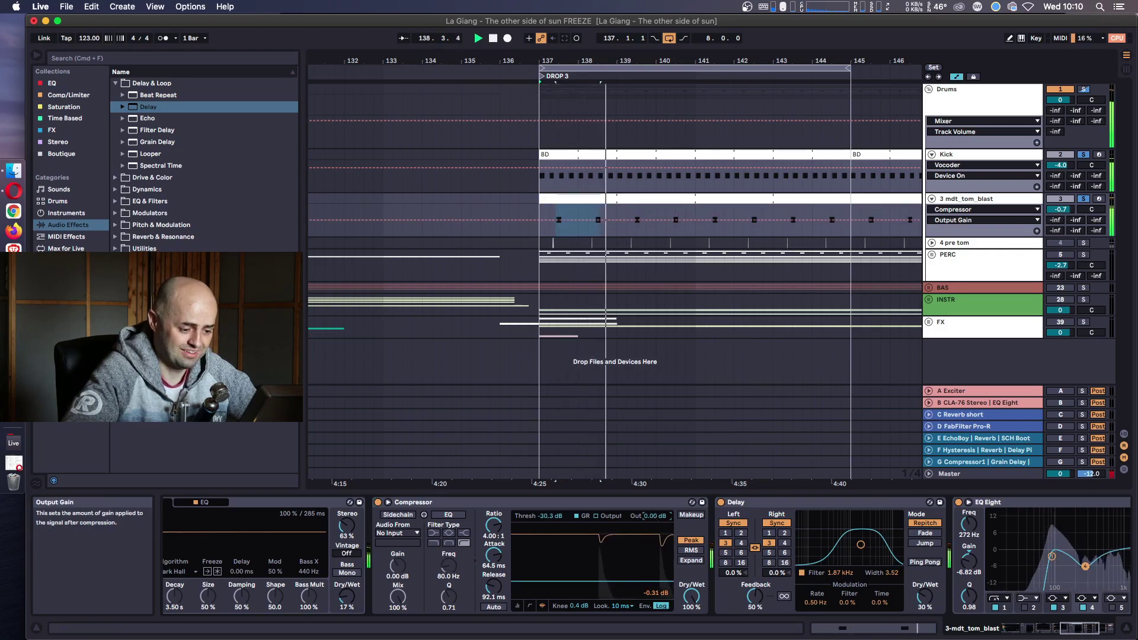
drag(664, 585, 664, 585)
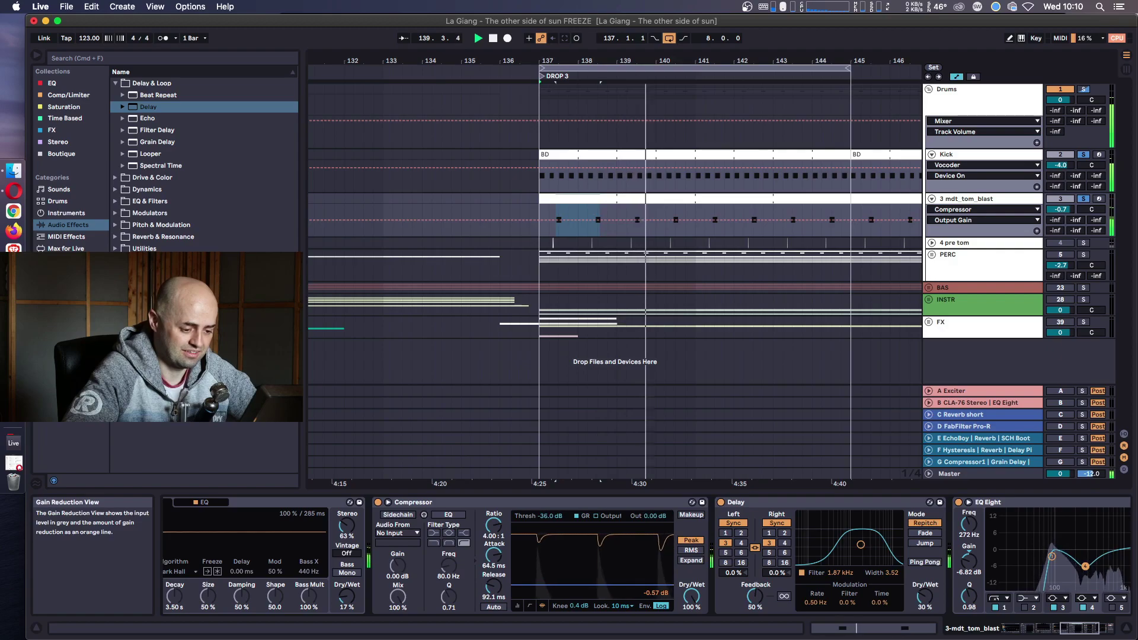
drag(656, 516, 656, 501)
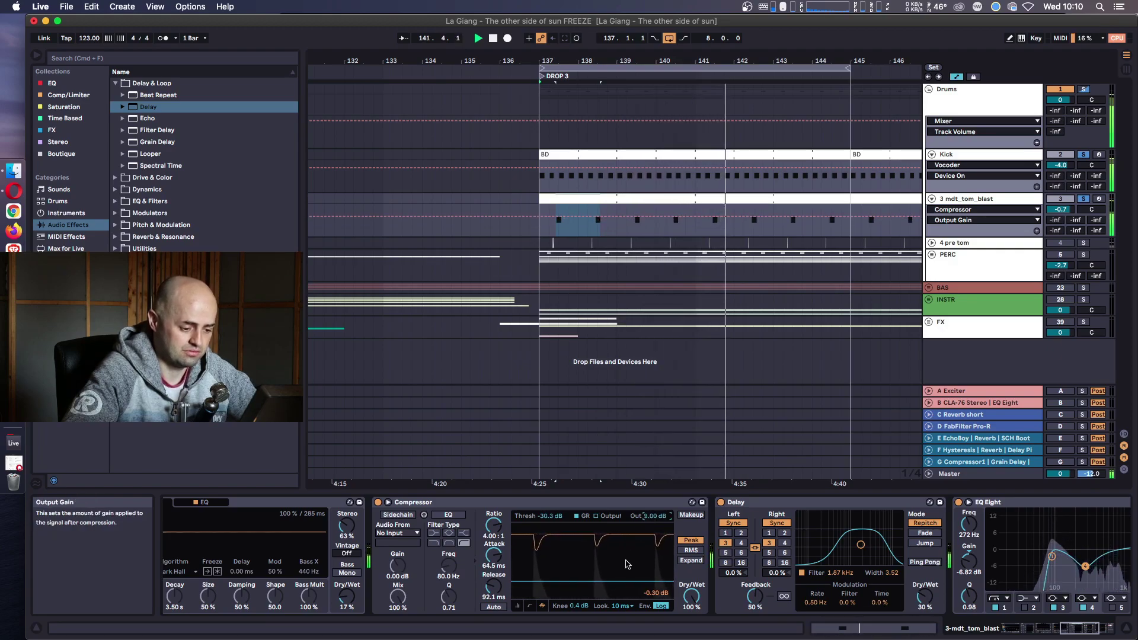
drag(628, 582, 628, 588)
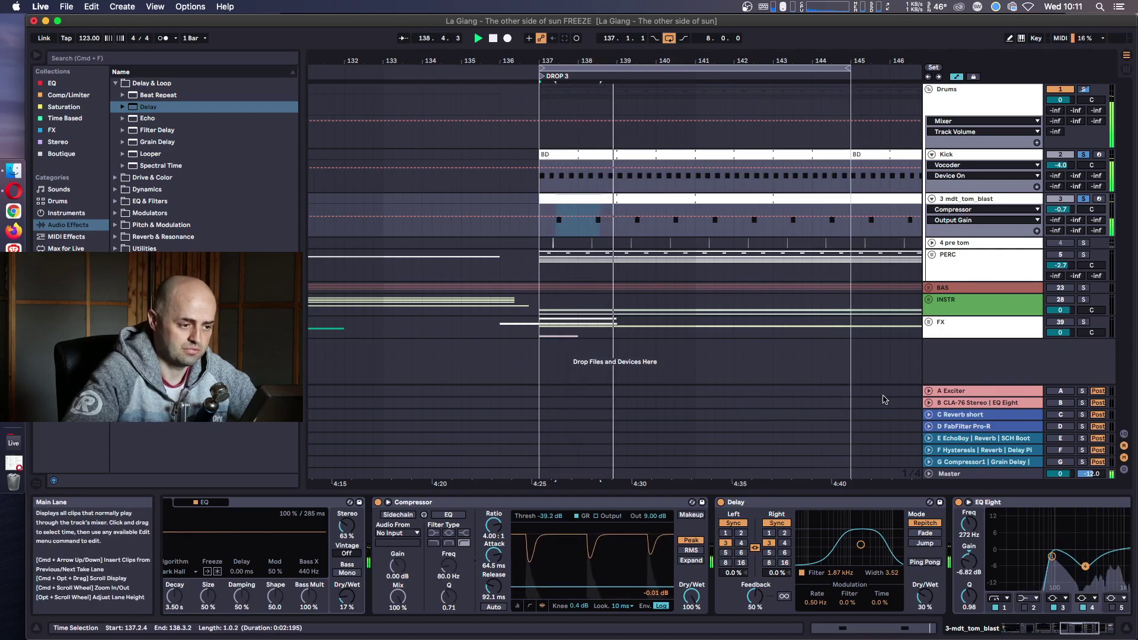
Set the mdt_tom_blast track's volume to -1.6 dB and play the Drums group from the start of Drop 3.
key(space)
drag(1060, 209, 1060, 212)
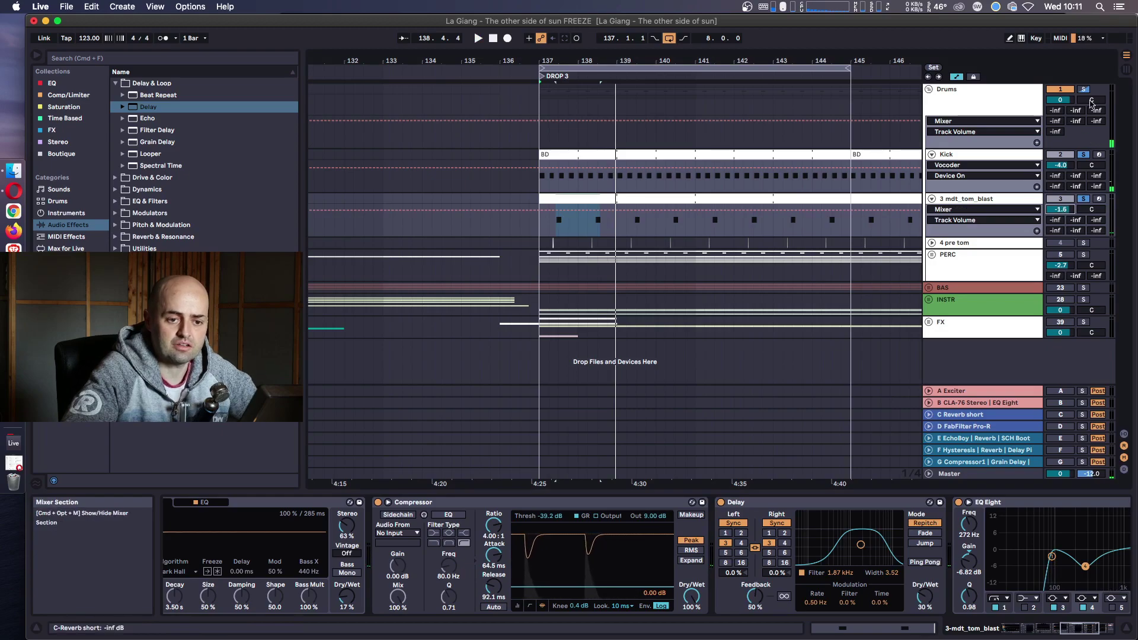
click(961, 99)
key(space)
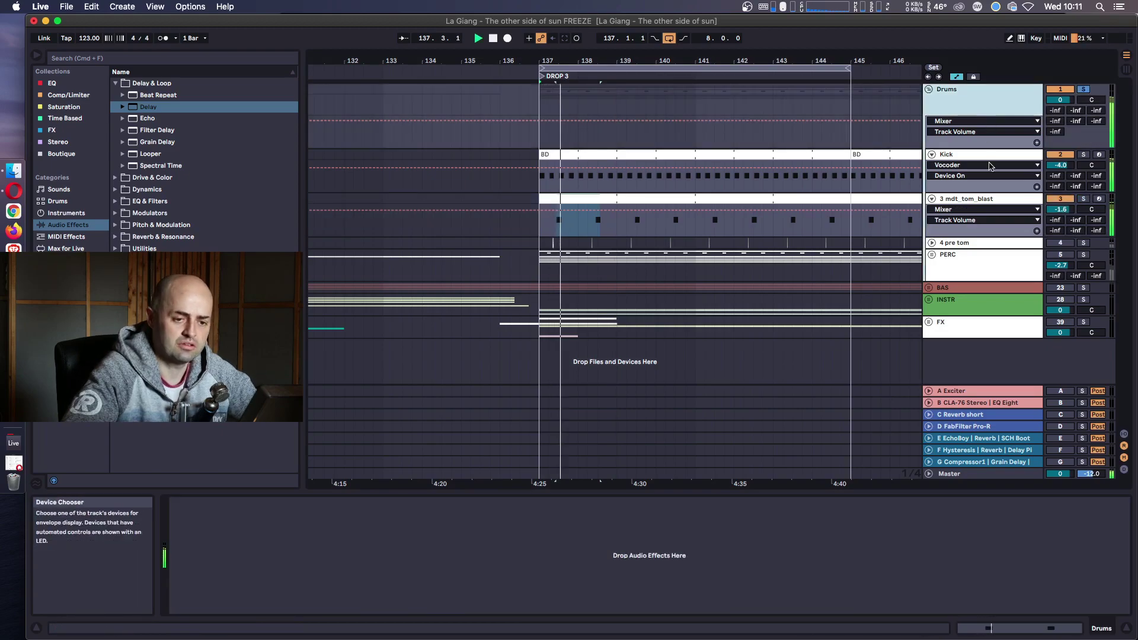
Unfold and activate the pre tom track, and set its volume to -18.0 dB.
click(941, 243)
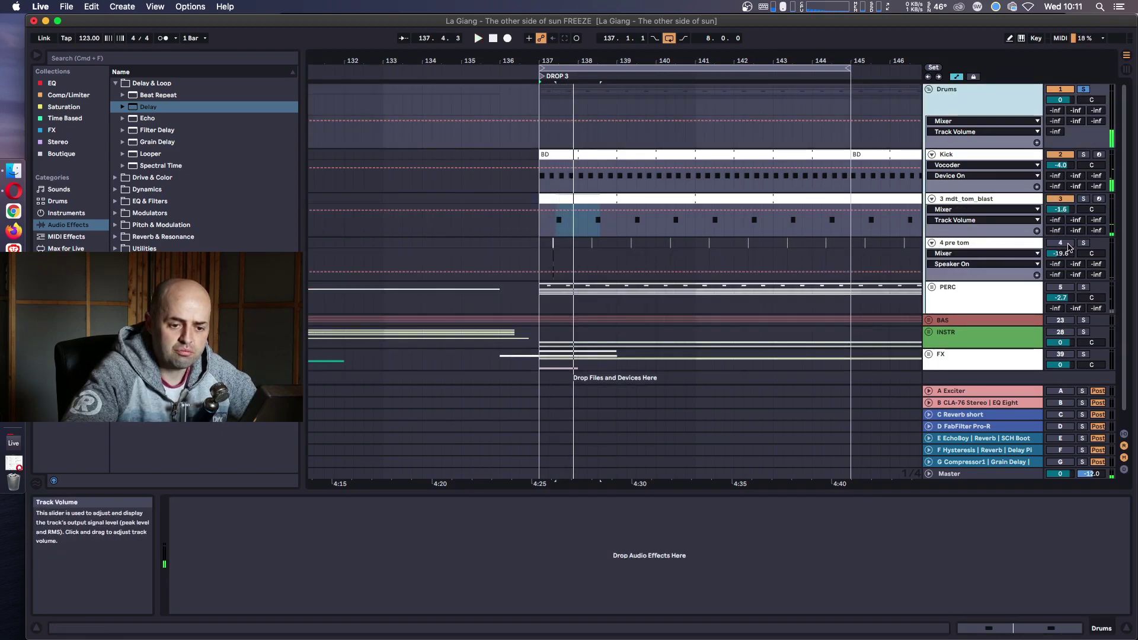
click(1060, 242)
drag(1069, 254, 1069, 249)
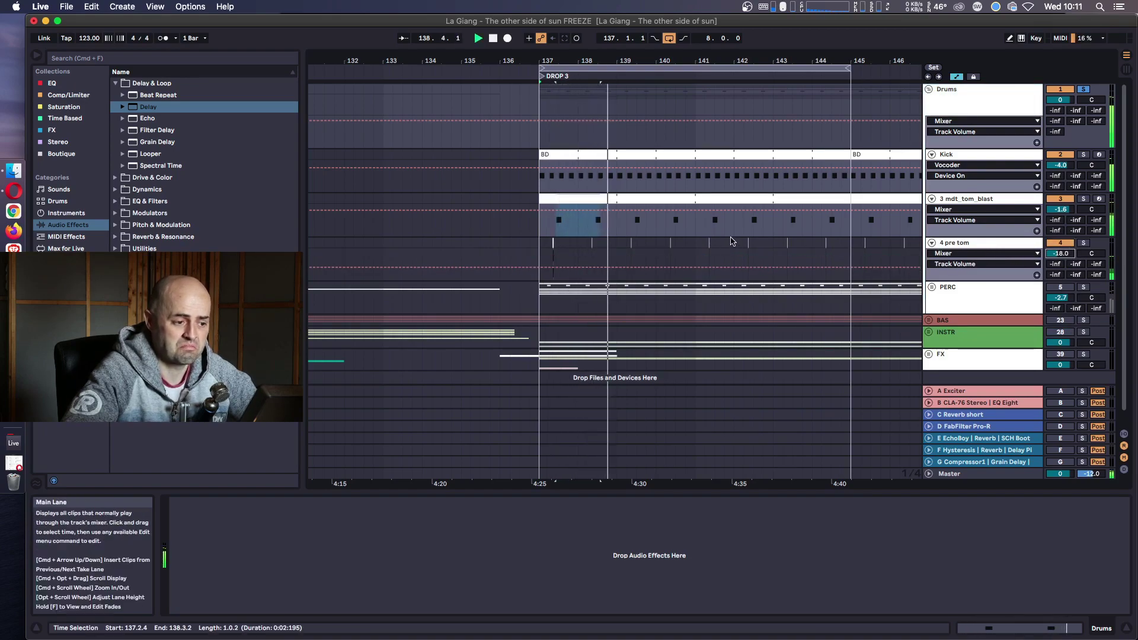
Check the reversed pre tom clip against the first tom hit of Drop 3, and delete the pre tom track.
drag(854, 249, 537, 241)
drag(549, 56, 549, 120)
drag(599, 243, 622, 243)
click(477, 248)
key(space)
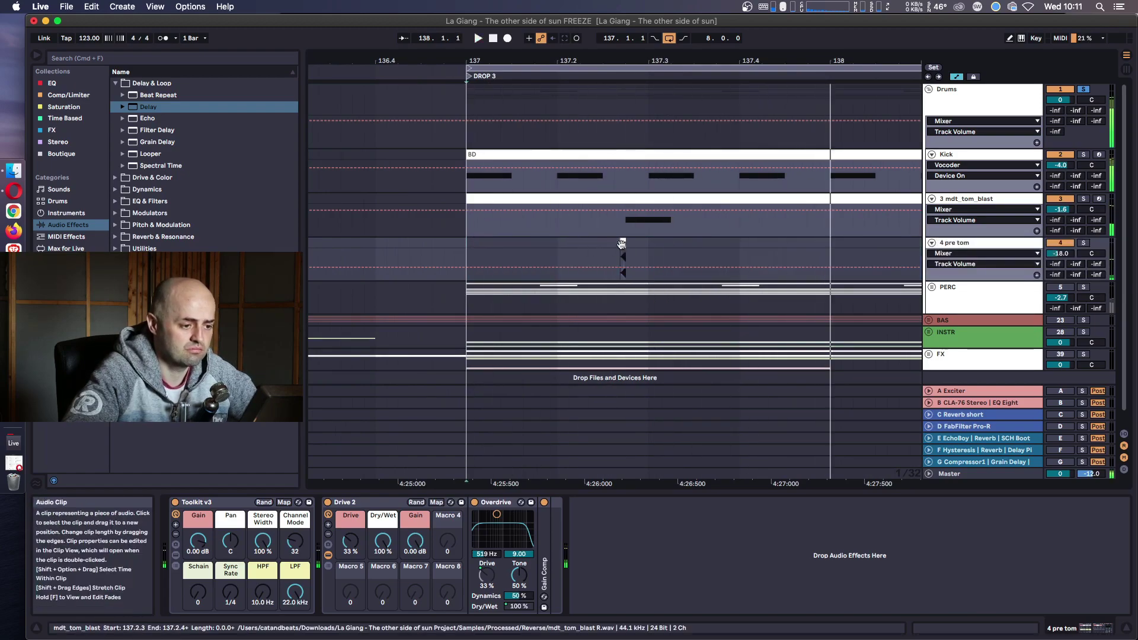
drag(736, 54, 735, 119)
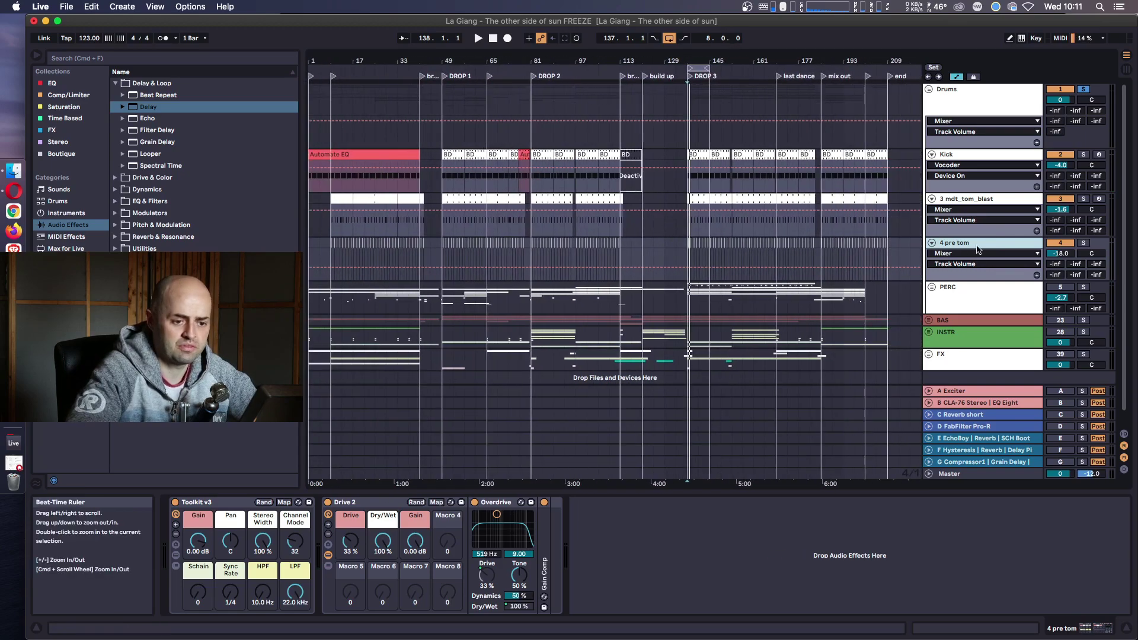
key(Delete)
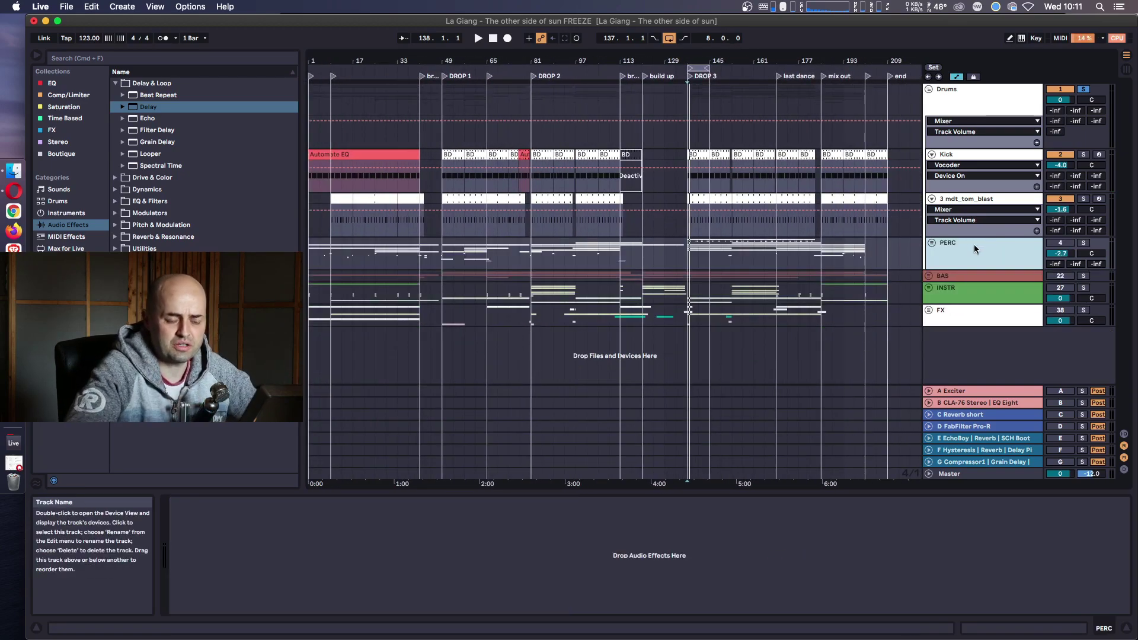
Unfold the PERC group and collapse its SD clap, HH shaker and Groove subgroups.
key(u)
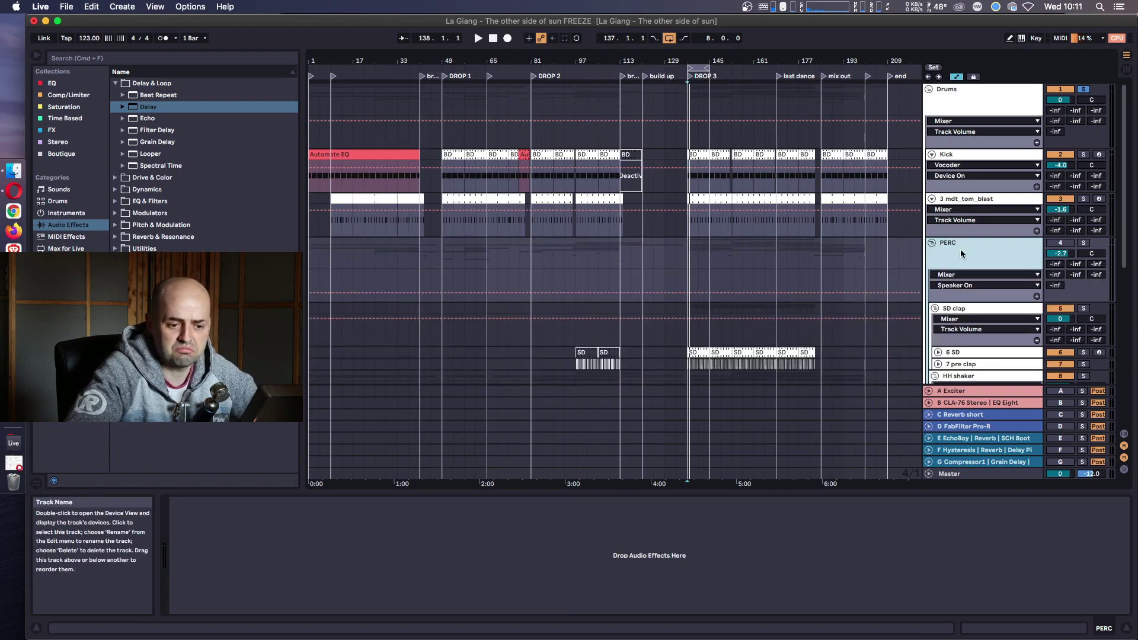
click(935, 309)
click(935, 320)
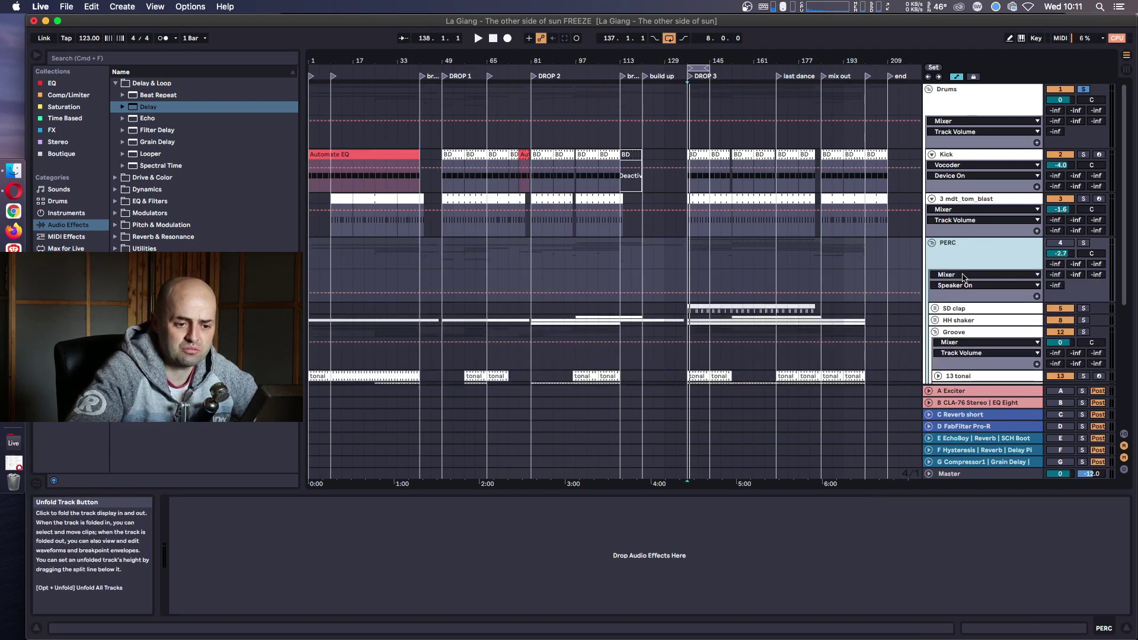
click(935, 333)
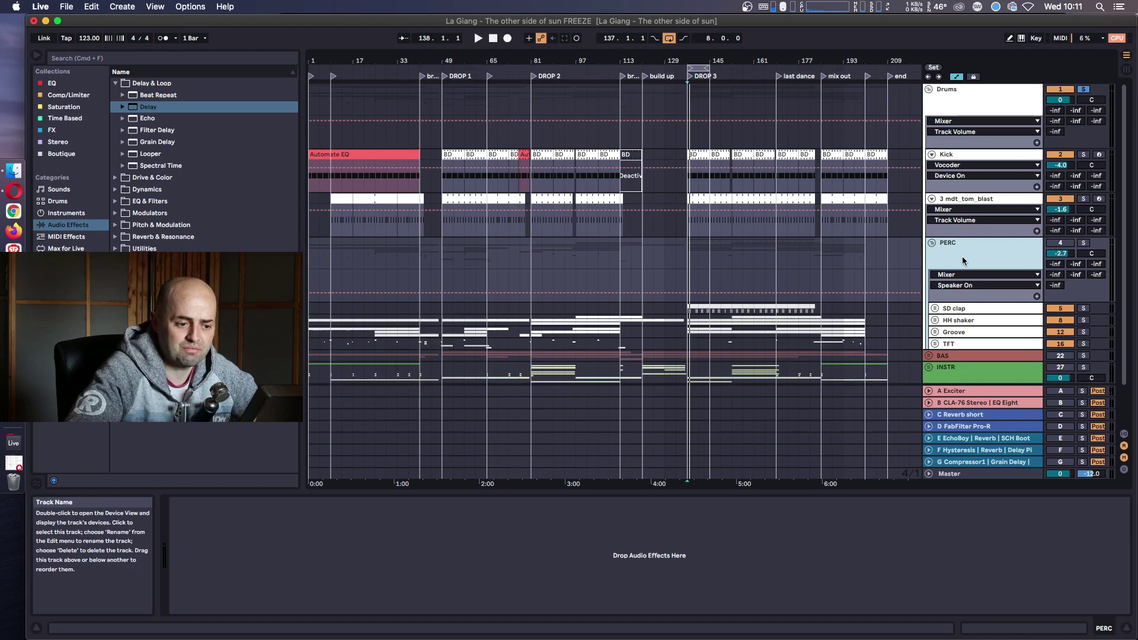
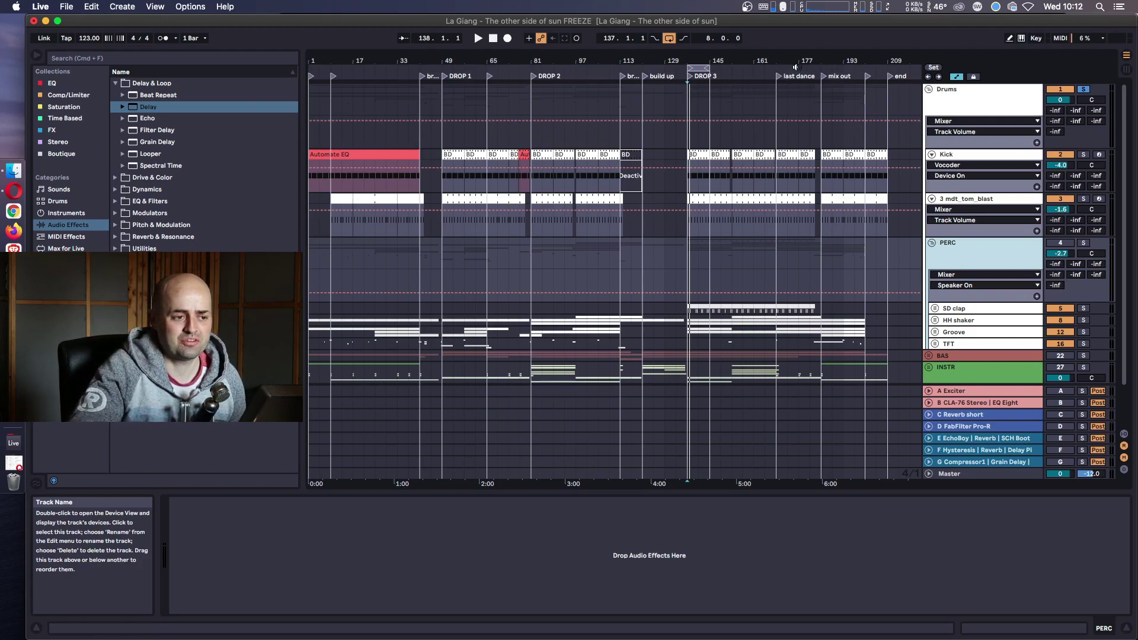
Activate and unfold the BAS group, unsolo the Drums group, and play Drop 3.
drag(705, 57, 738, 110)
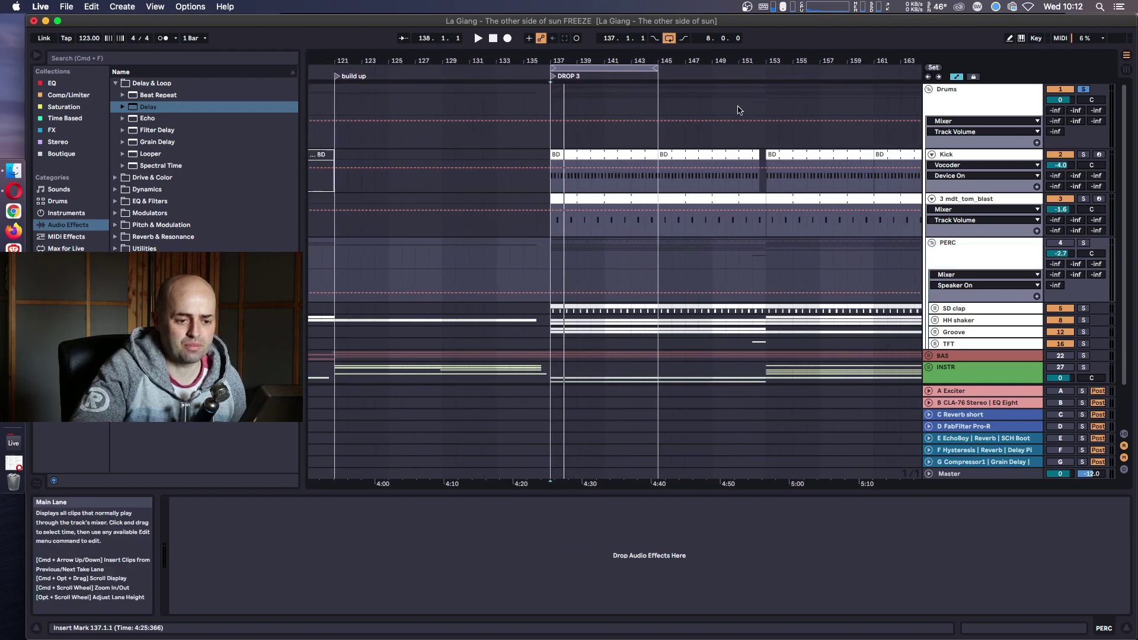
drag(608, 59, 609, 60)
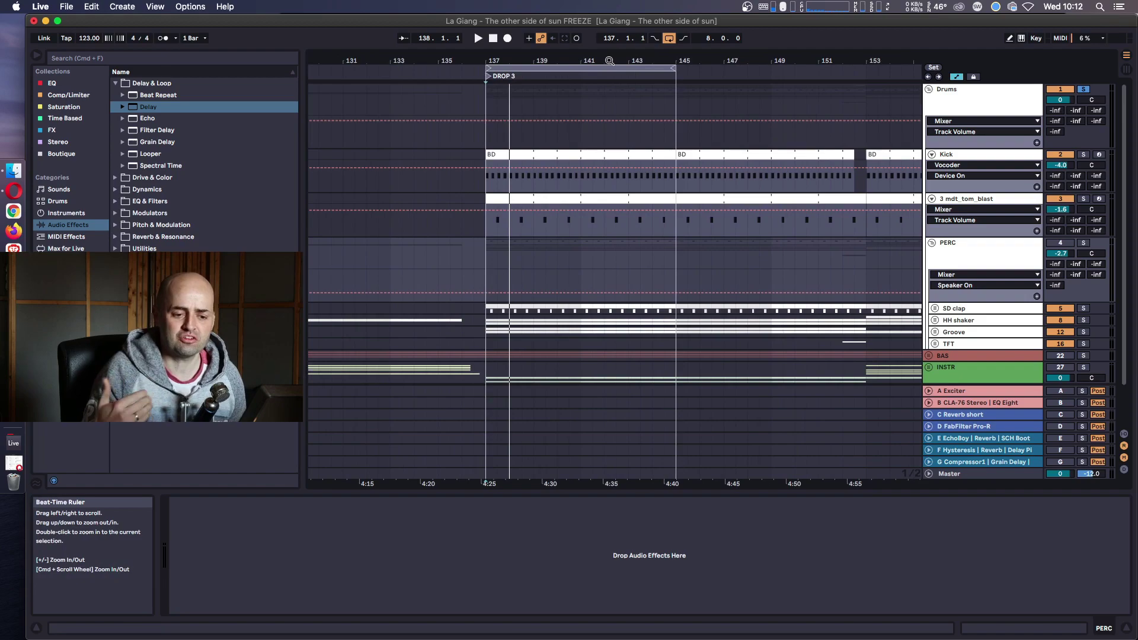
key(space)
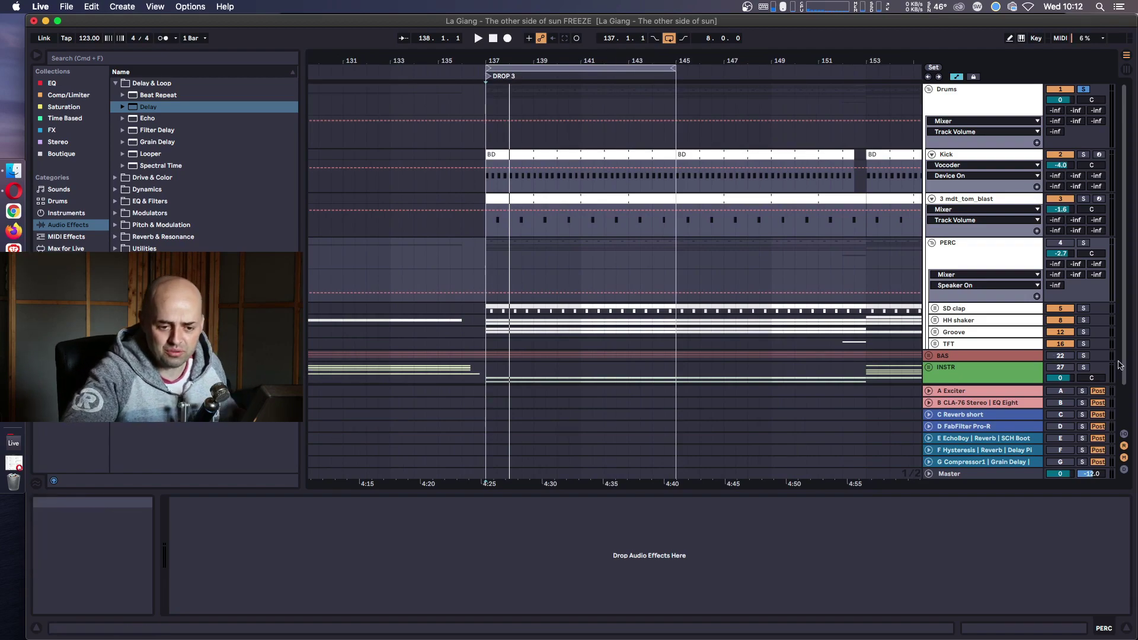
key(space)
click(929, 355)
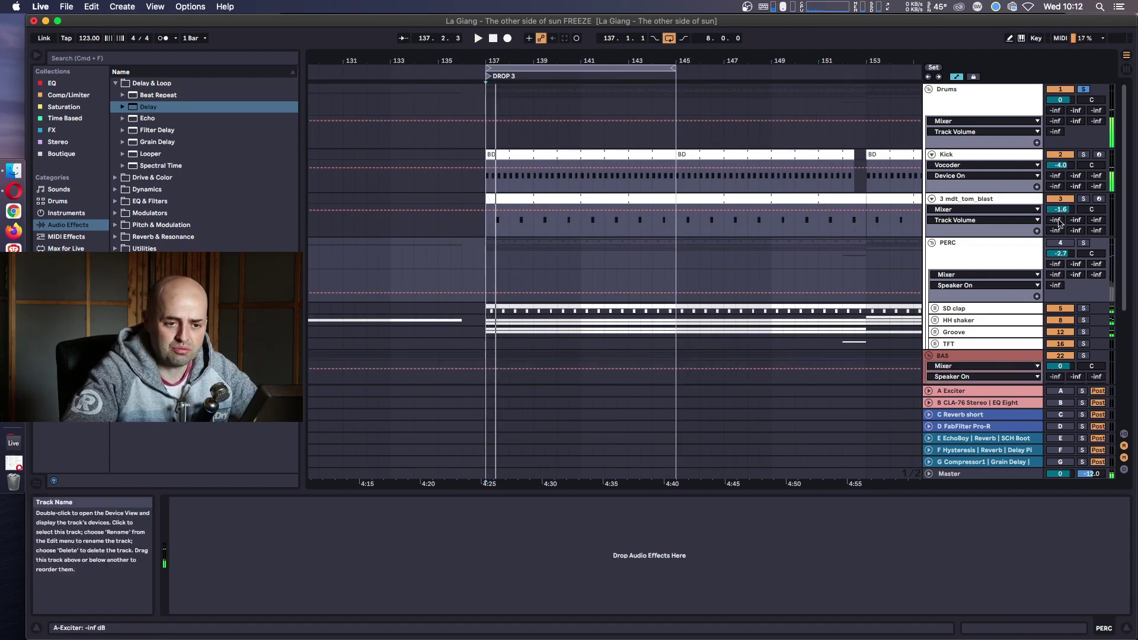
click(1082, 89)
key(space)
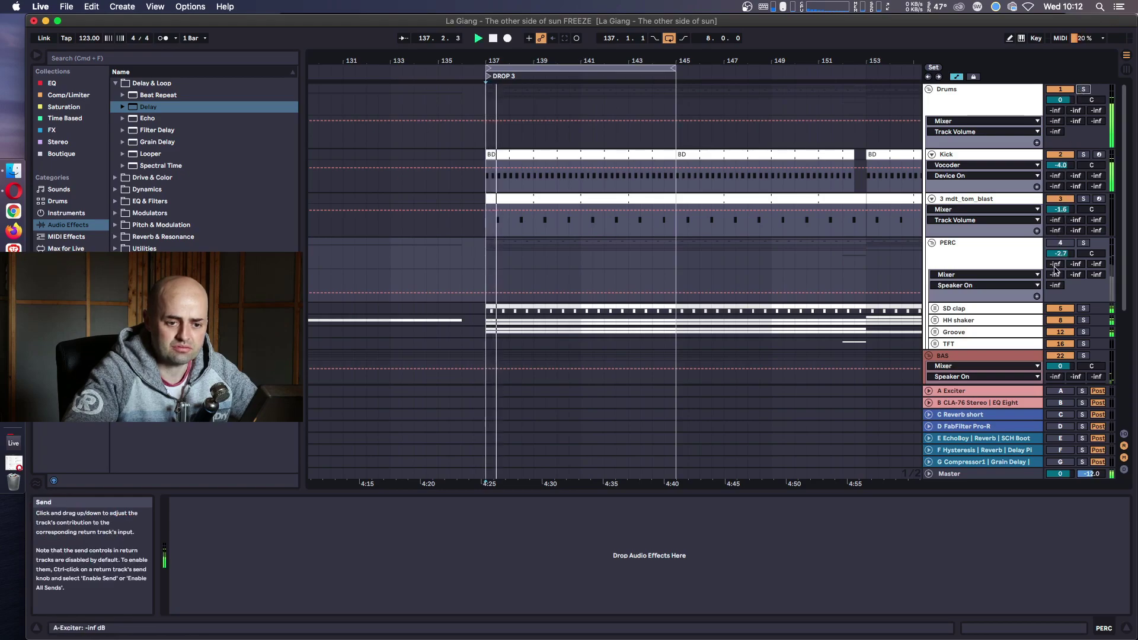
Audition the INSTR group together with the bass, deactivate both the BAS and INSTR groups, and collapse BAS.
scroll(990, 312, down, 3)
scroll(990, 311, down, 4)
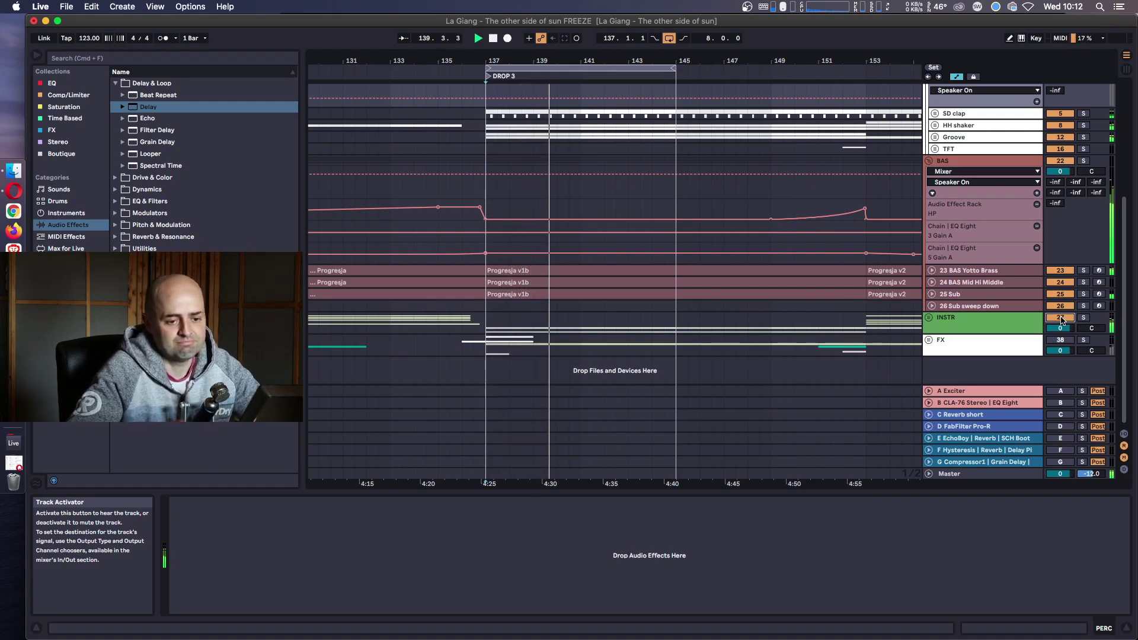
click(1060, 162)
click(929, 160)
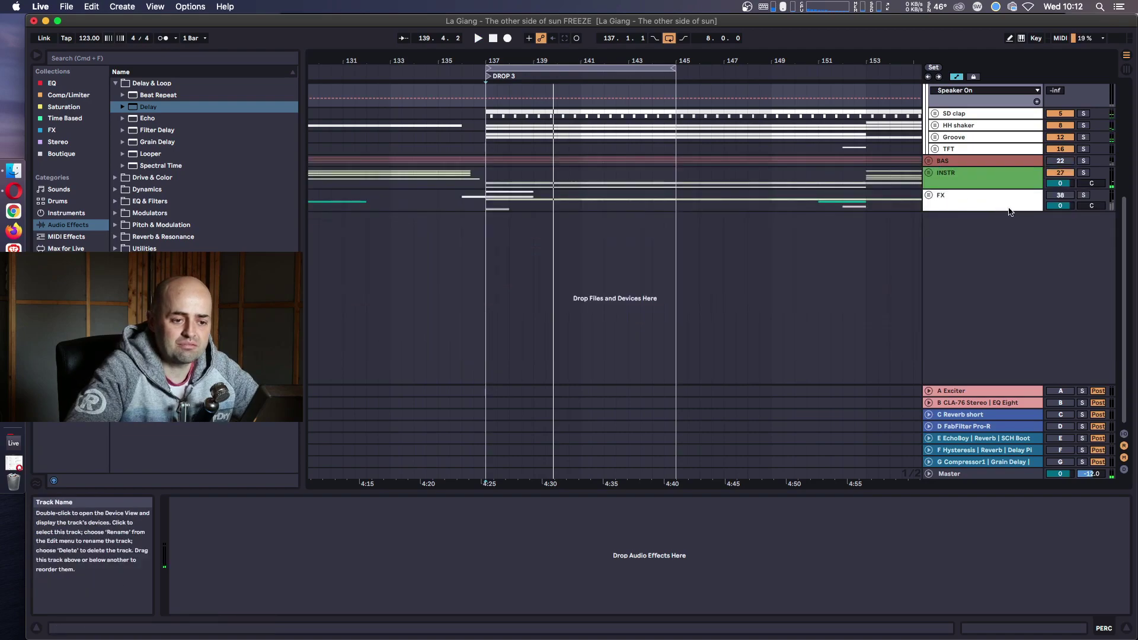
click(1060, 173)
scroll(935, 237, up, 3)
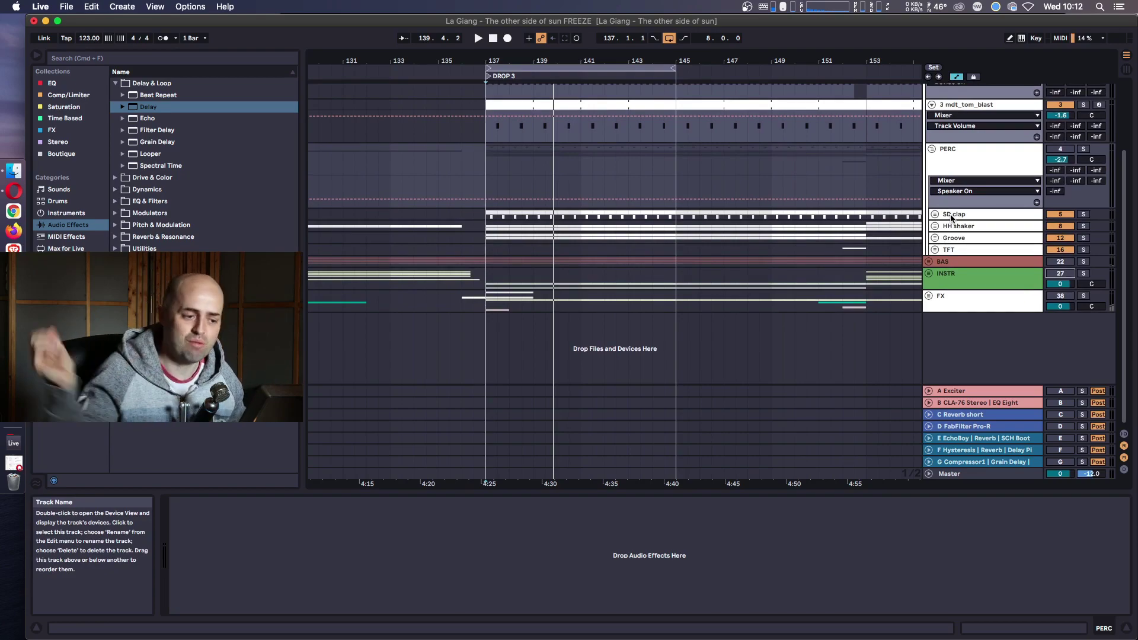
Unfold the SD clap subgroup, and deactivate its pre clap track plus the HH shaker, Groove and TFT subgroups.
click(934, 214)
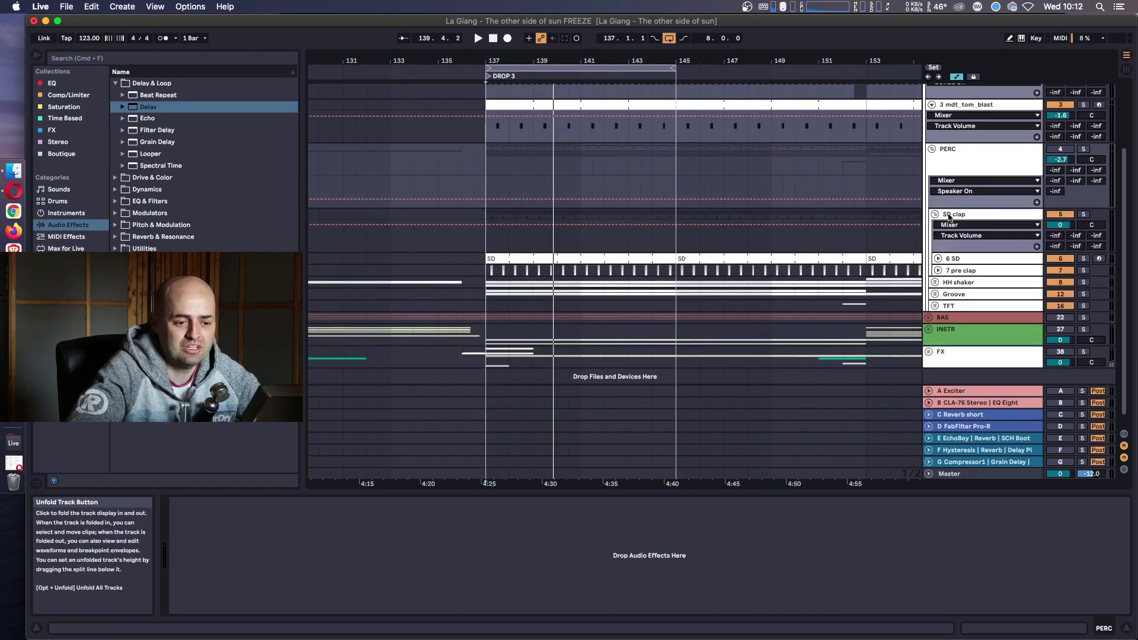
click(968, 217)
click(968, 270)
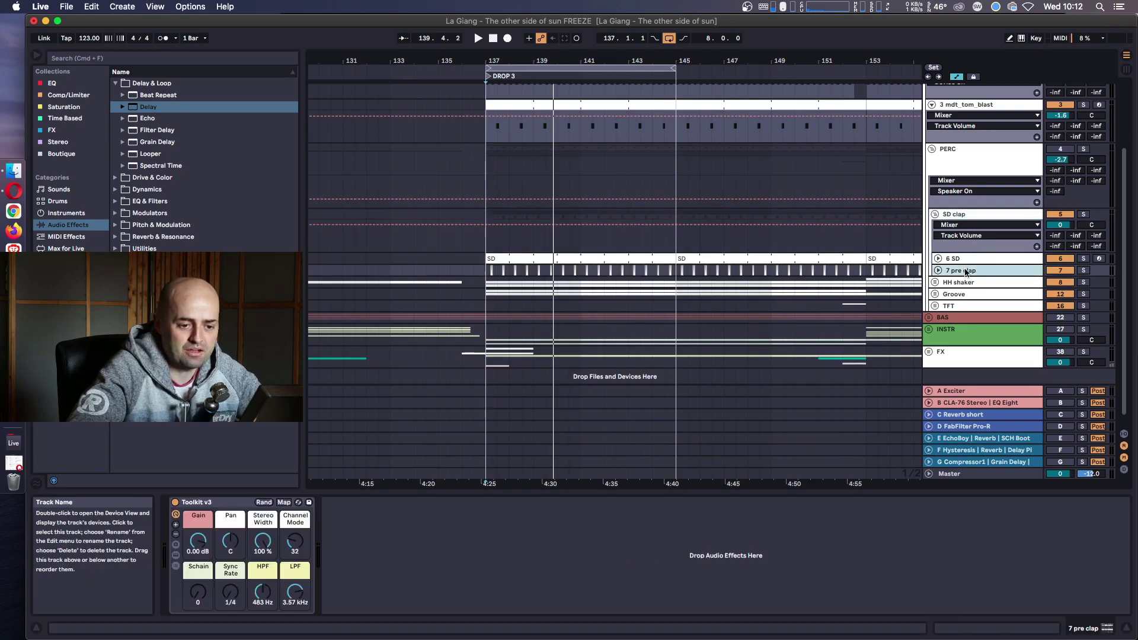
scroll(1007, 284, up, 2)
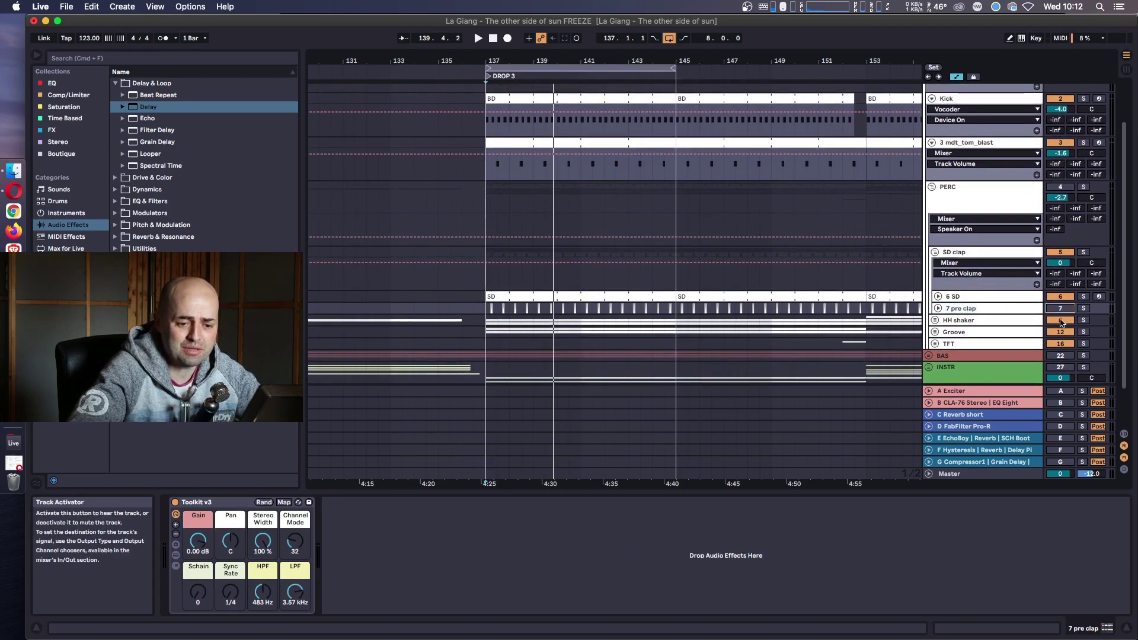
drag(1060, 334, 1060, 345)
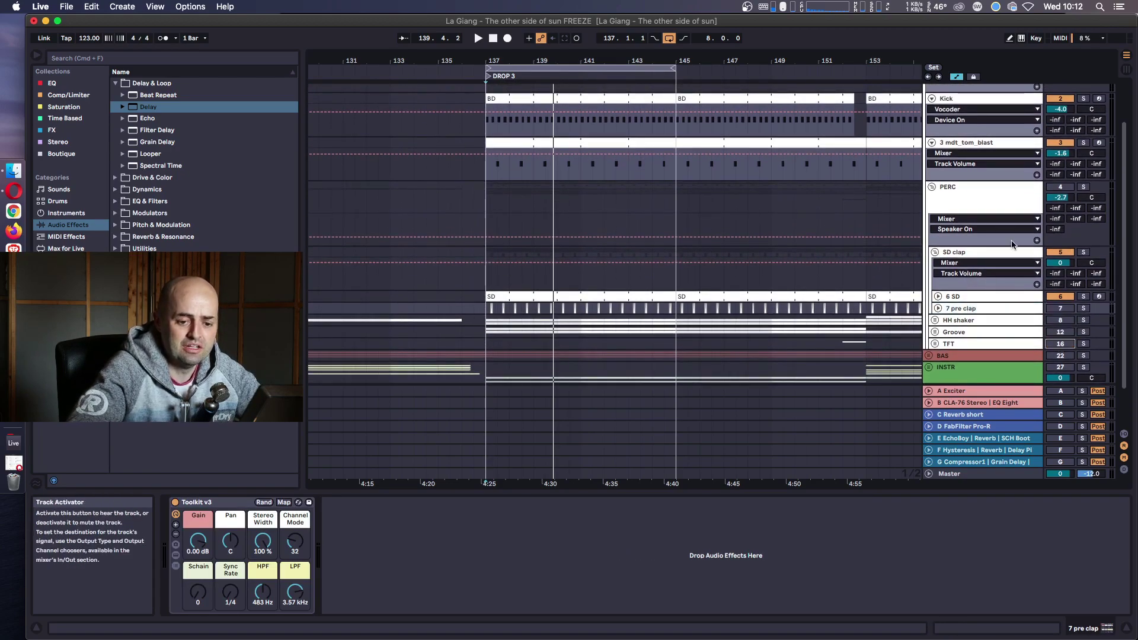
Ungroup the PERC group and the SD clap subgroup, and unfold the SD track.
right_click(988, 203)
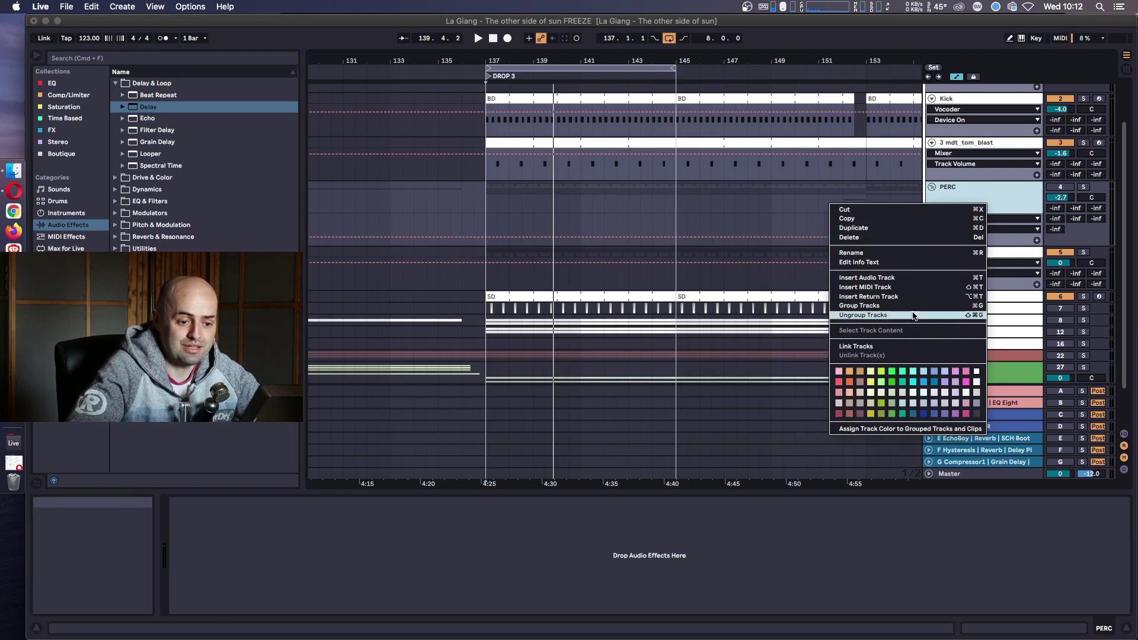
click(913, 316)
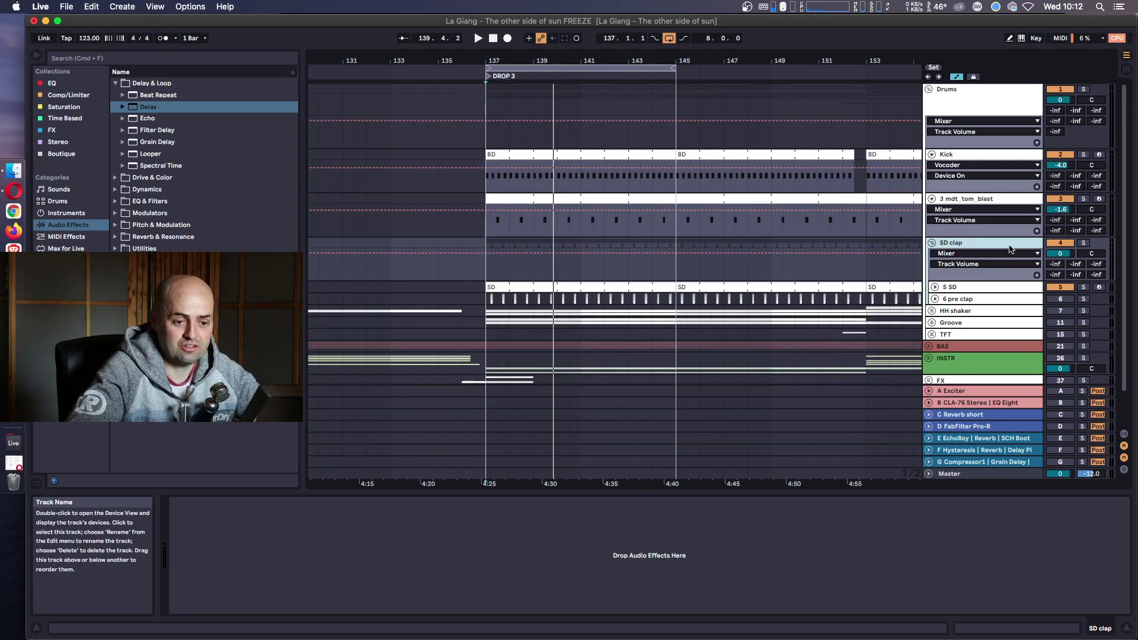
right_click(988, 247)
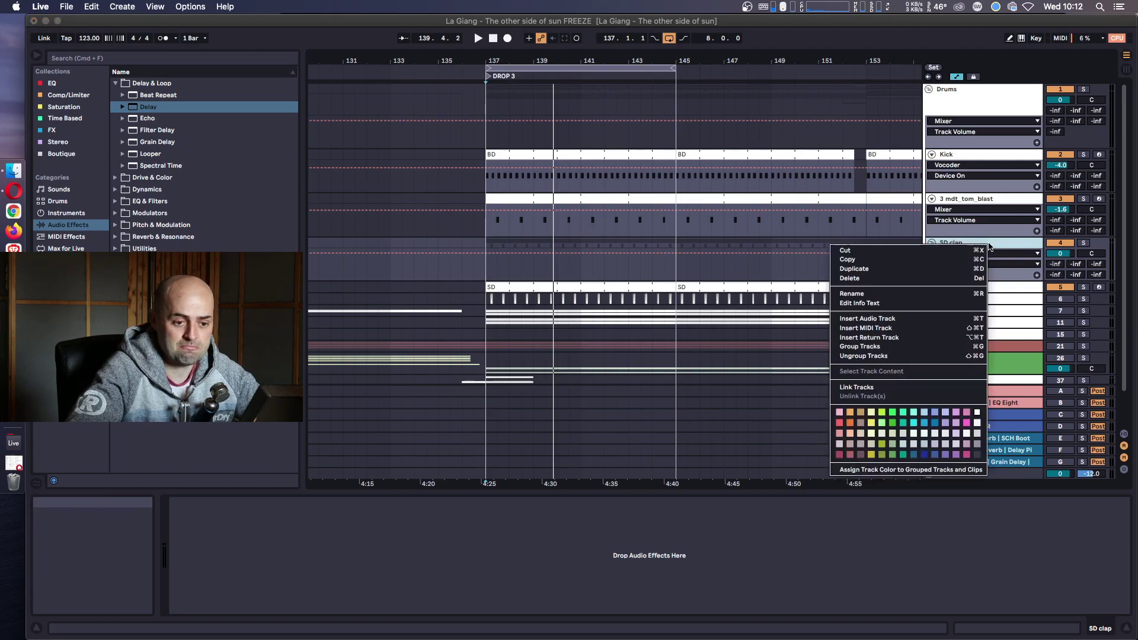
click(955, 249)
click(933, 243)
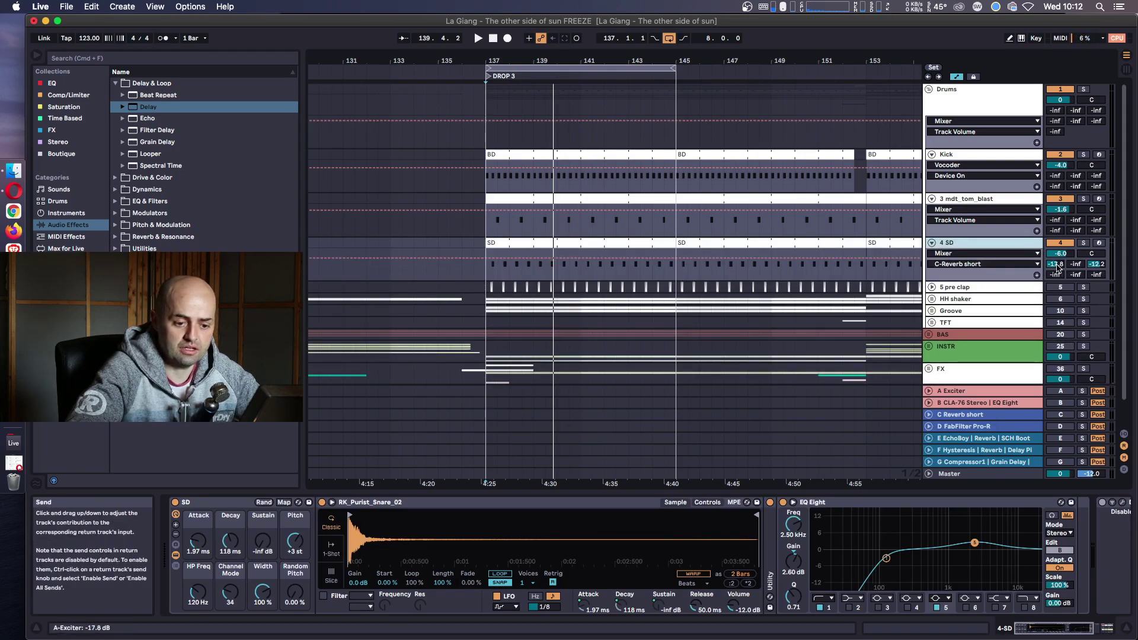
Turn the SD track's Exciter and Reverb short sends down to -inf, and make the track taller.
drag(1058, 267, 1058, 332)
drag(1098, 267, 1098, 331)
drag(950, 280, 950, 300)
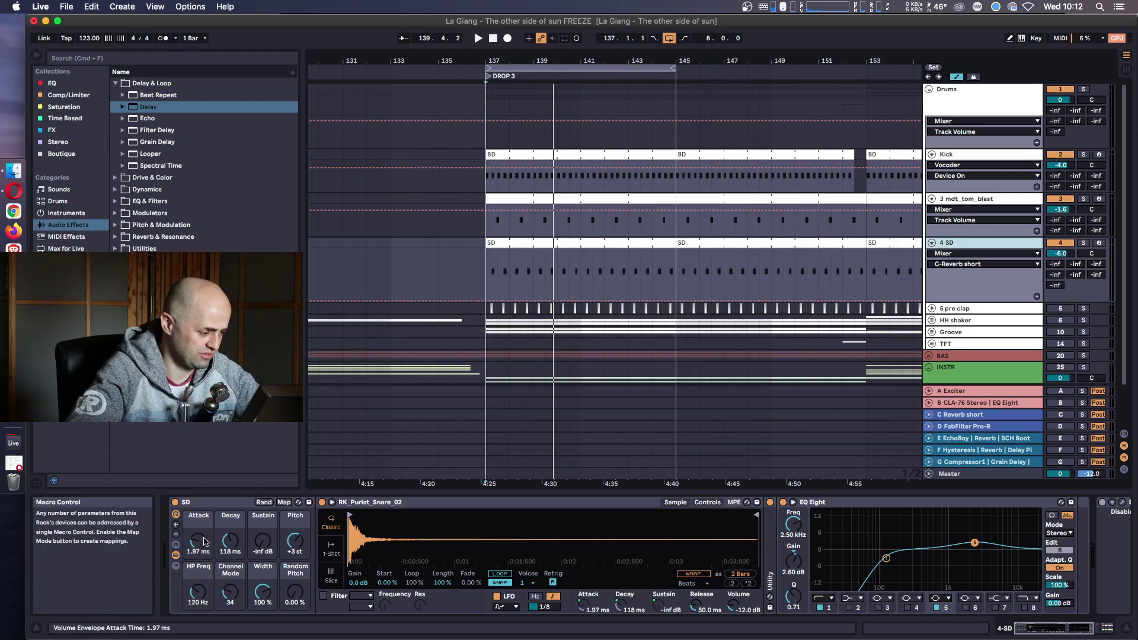
Ungroup the SD instrument rack and delete every effect after the sampler, including Utility, EQ Eight and Toolkit v3.
right_click(205, 504)
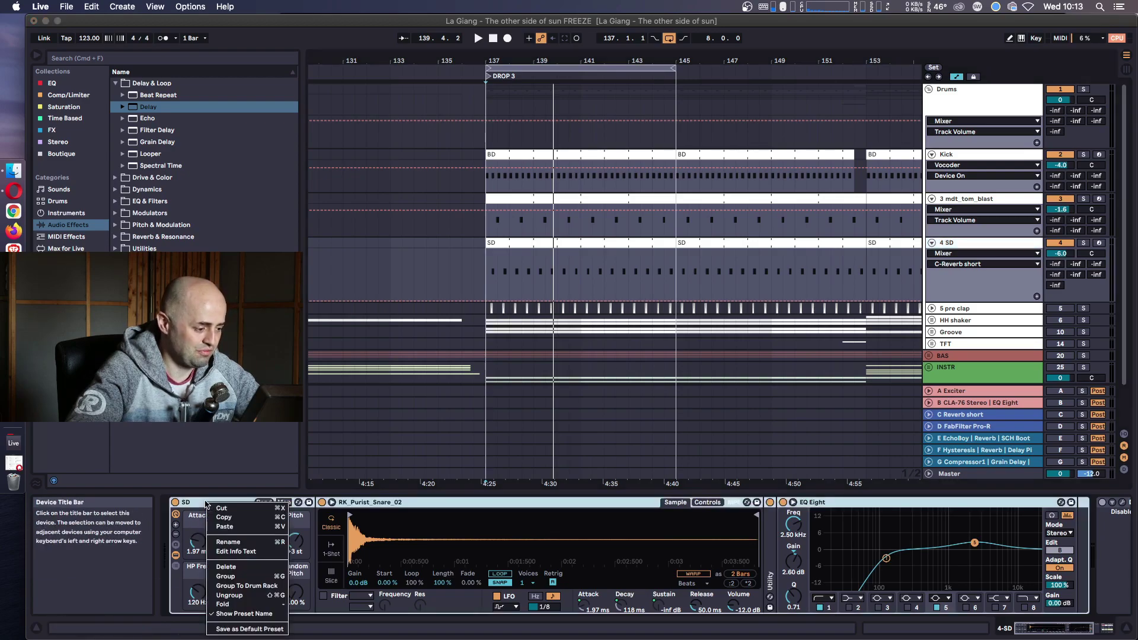
click(242, 594)
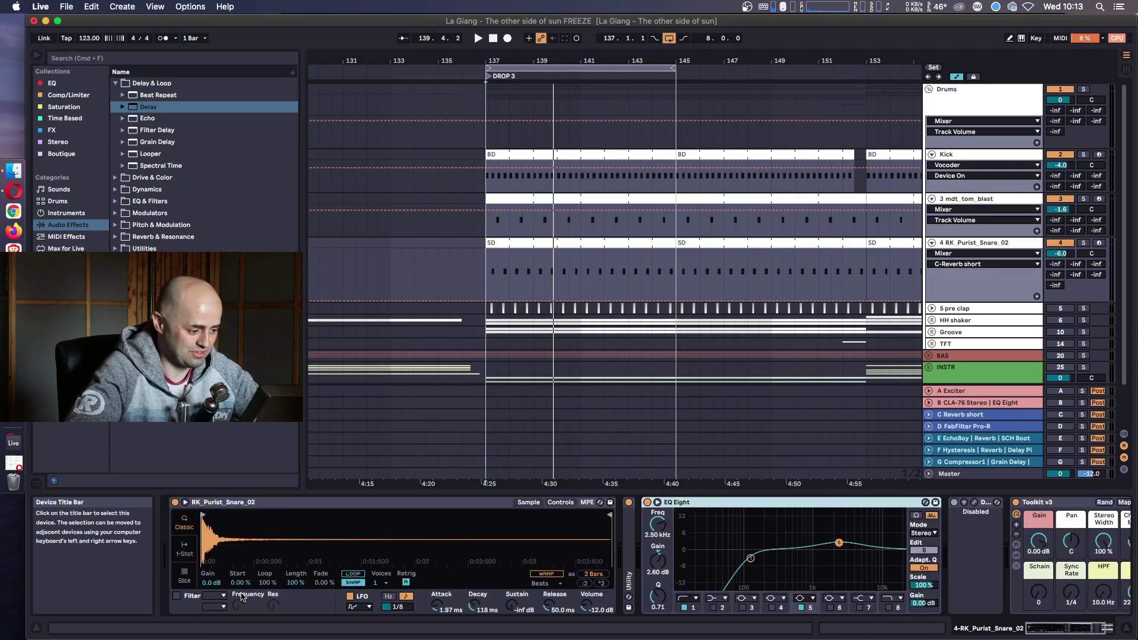
double_click(625, 548)
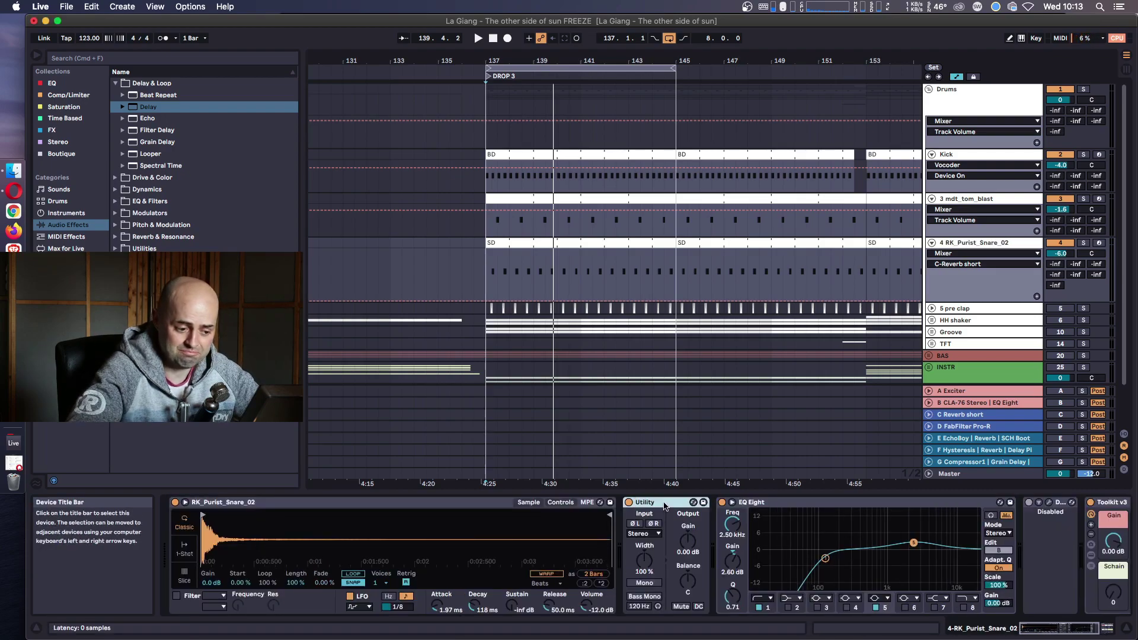
key(Delete)
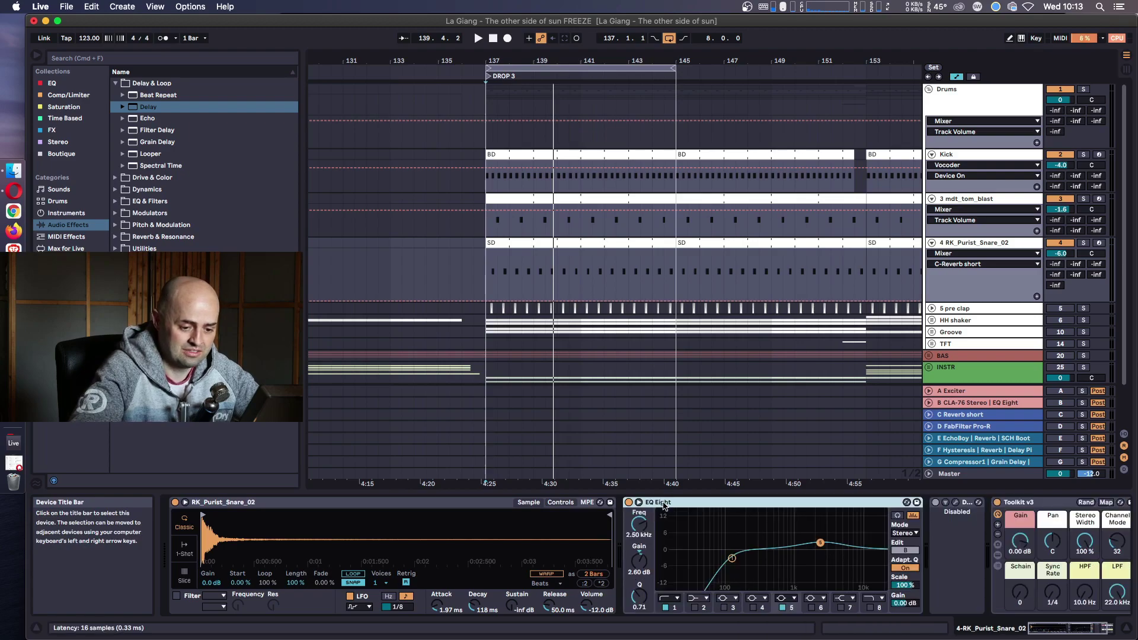
key(Delete)
key(Delete)
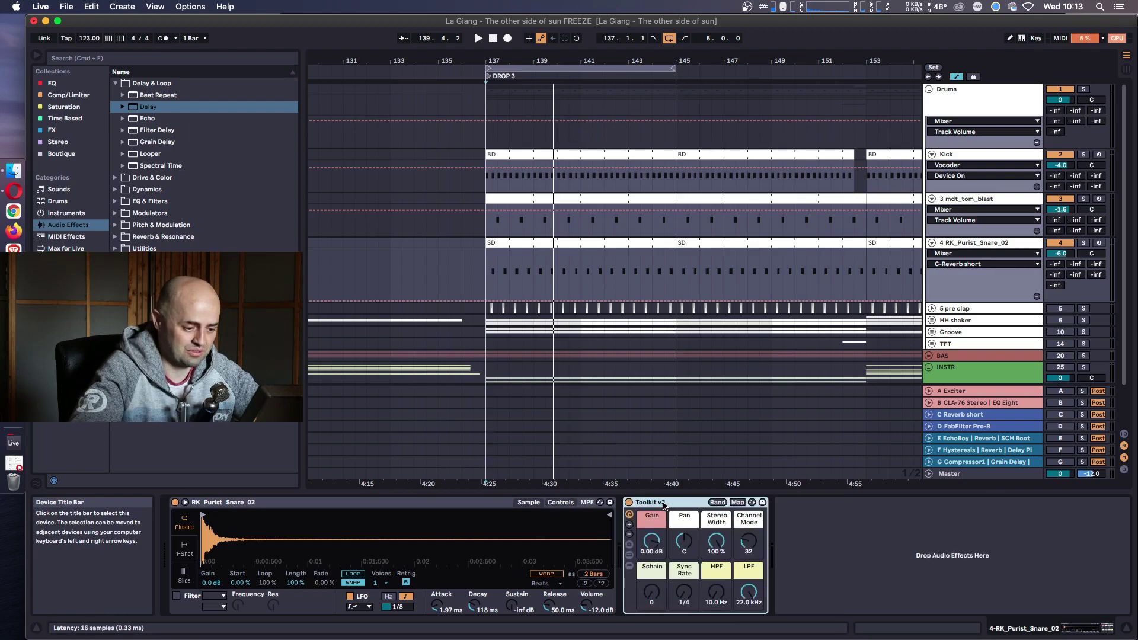
key(Delete)
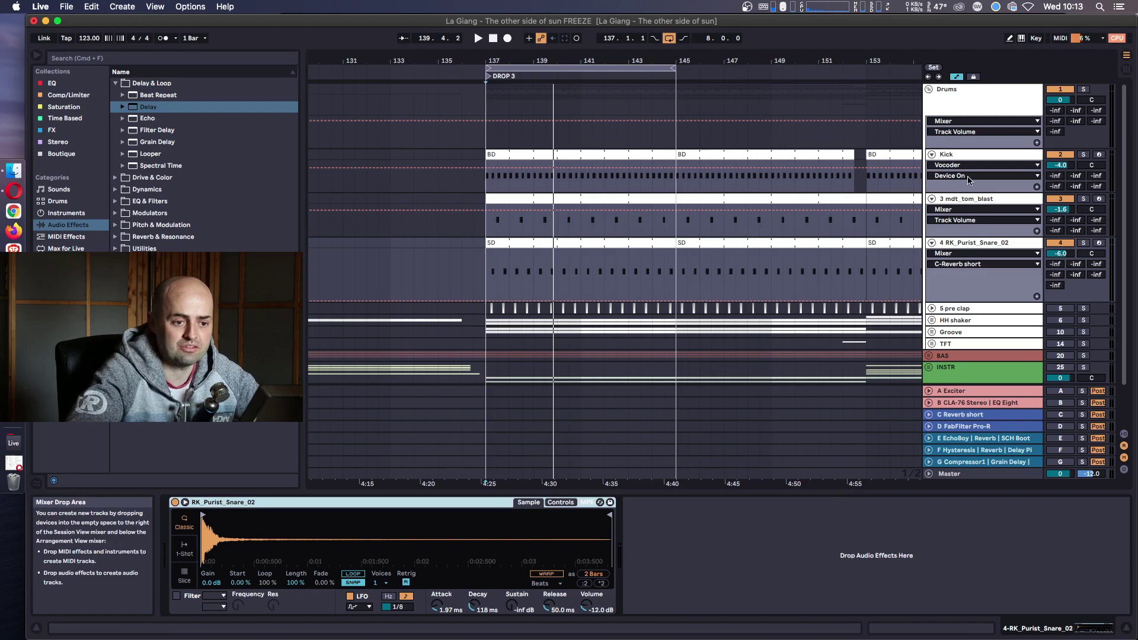
Rename the RK_Purist_Snare_02 track as Snare, and set its volume to -2.7 dB while playing Drop 3.
click(967, 245)
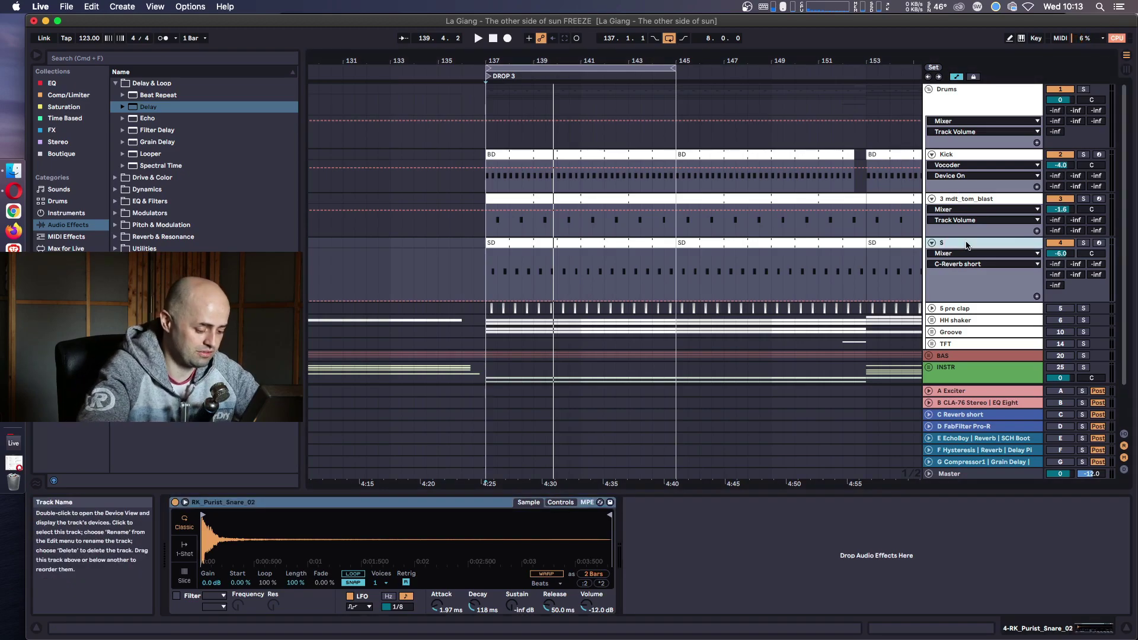
key(space)
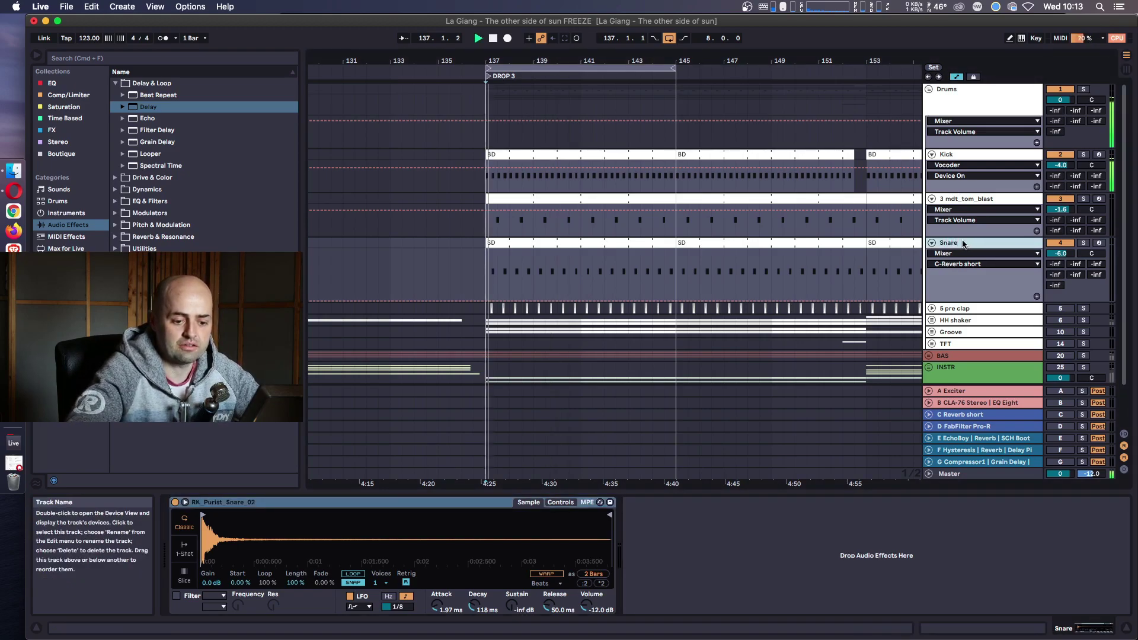
drag(1059, 255, 1059, 246)
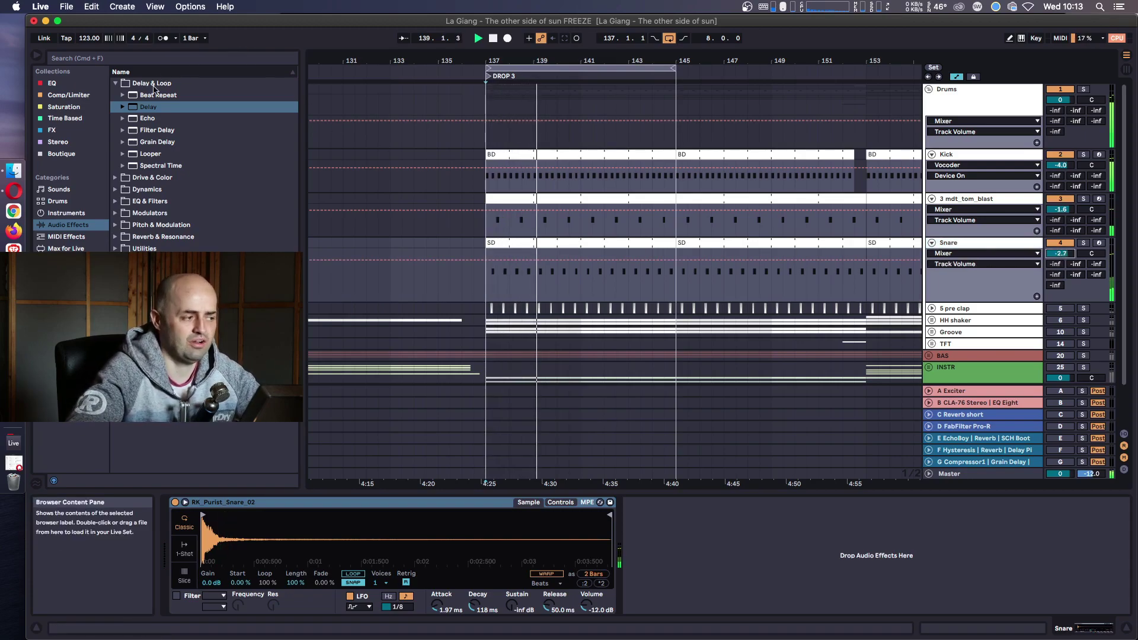
Add an EQ Eight from the EQ & Filters effects to the Snare track.
click(86, 58)
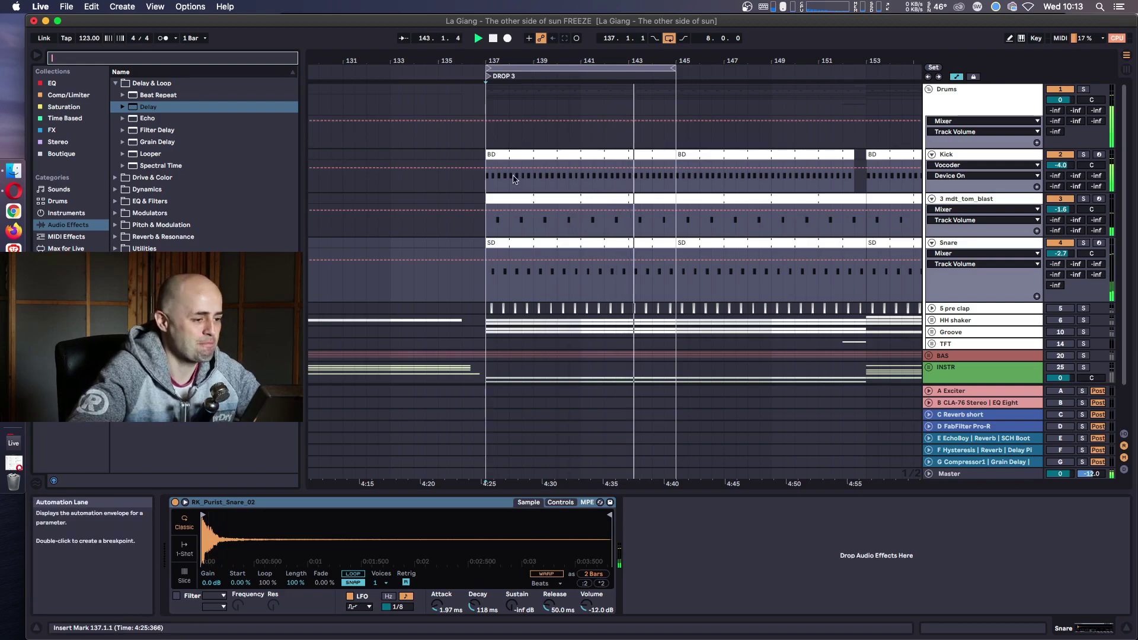
click(548, 199)
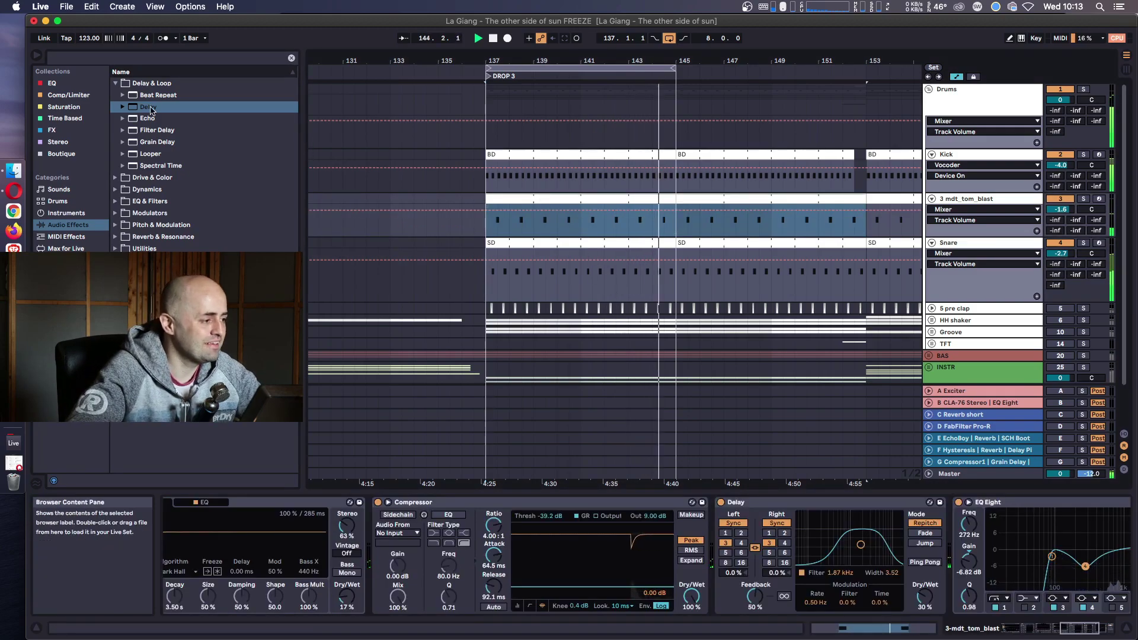
click(117, 202)
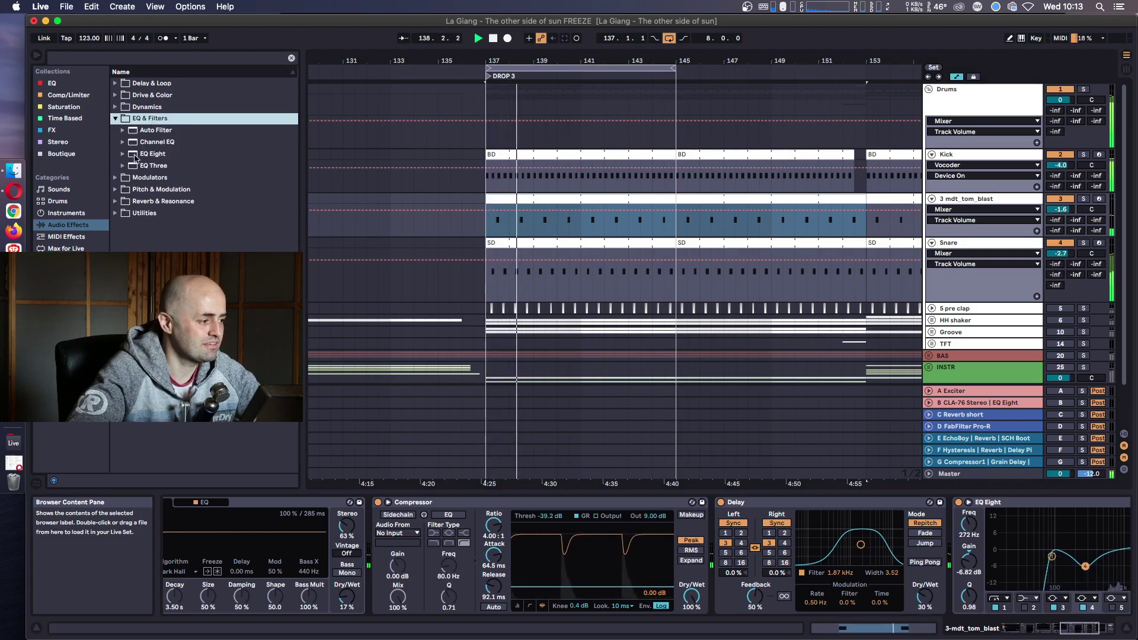
click(140, 154)
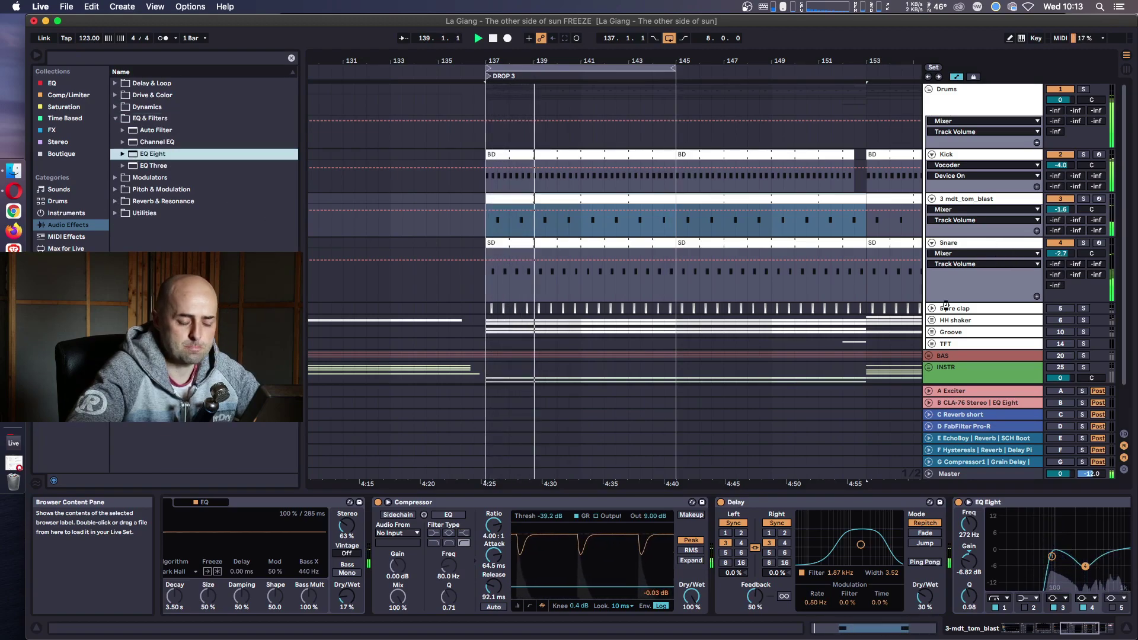
drag(946, 306, 947, 291)
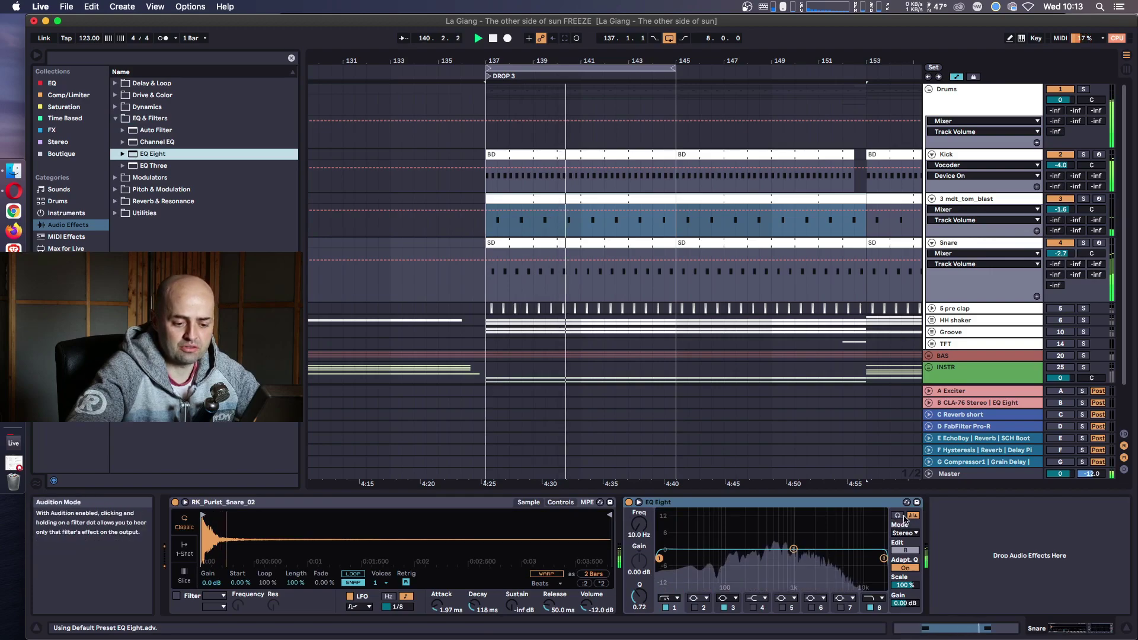
Boost the snare by about 4.6 dB around 4.54 kHz in EQ Eight, and lower the track's volume to -5.9 dB.
click(912, 515)
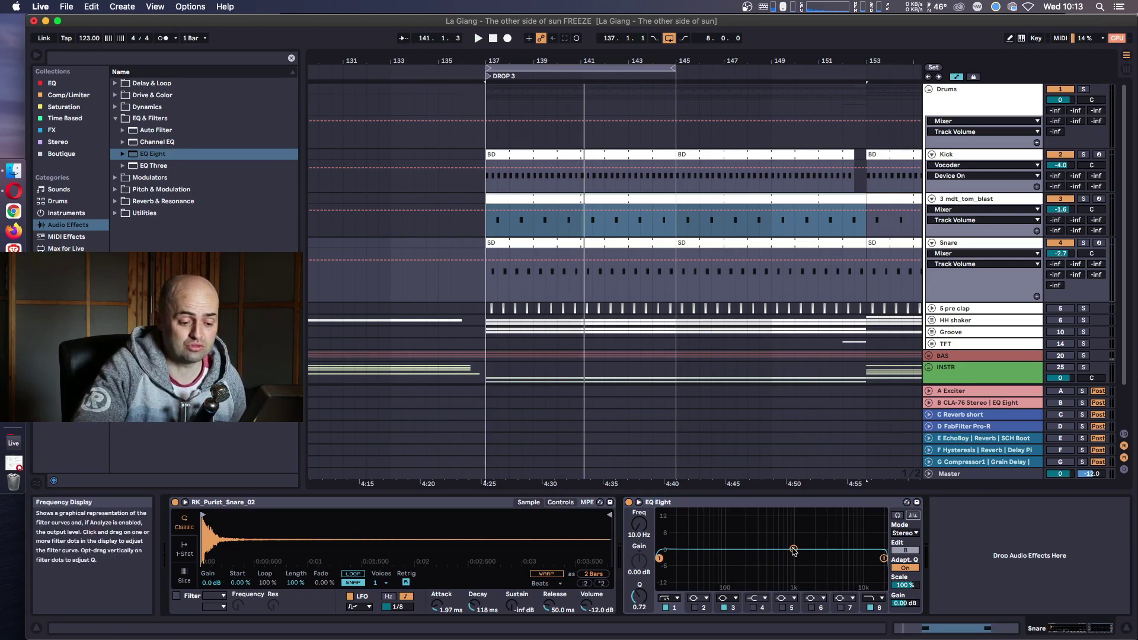
drag(793, 552, 838, 537)
key(space)
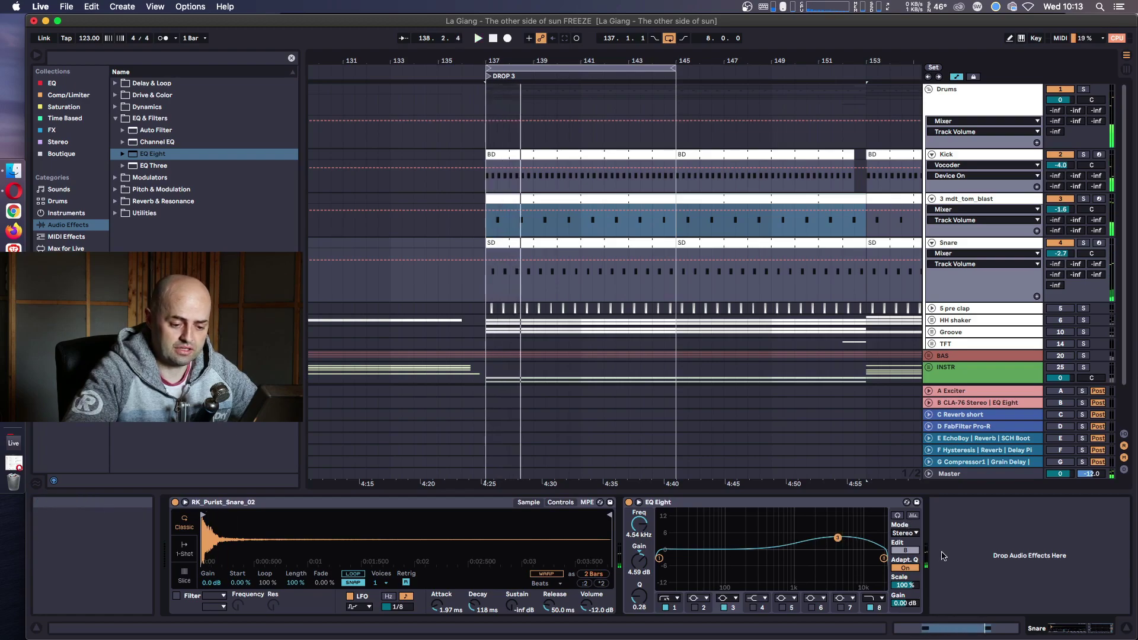
key(space)
drag(1061, 253, 1060, 263)
Move the snare EQ's low-cut filter to 174 Hz, and turn off spectrum analysis and filter 8.
drag(659, 558, 743, 563)
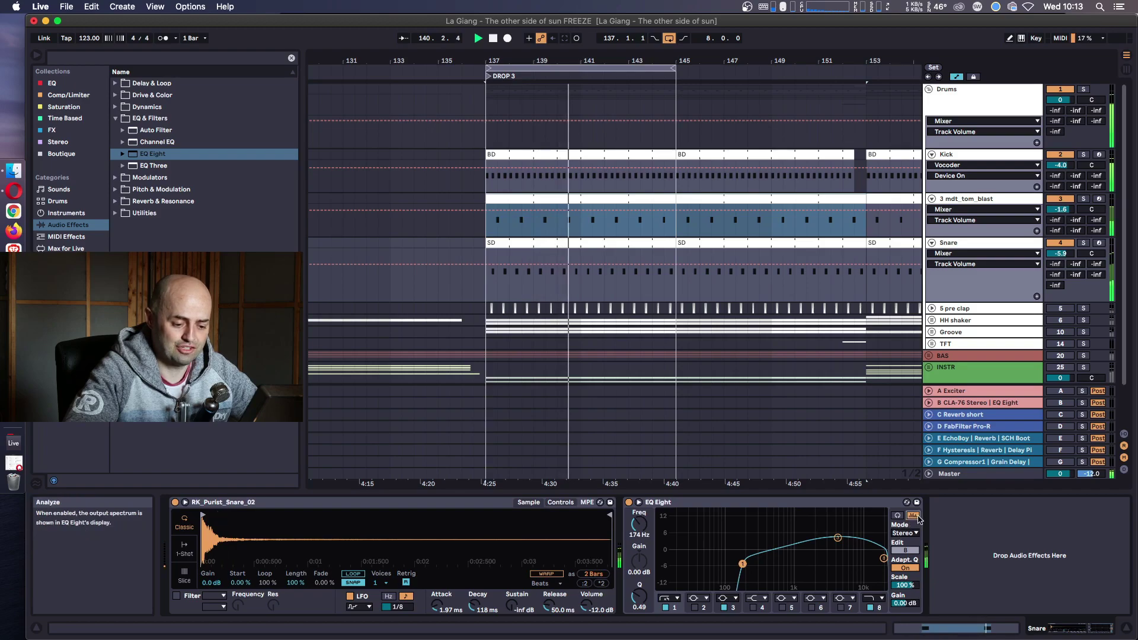
click(912, 515)
click(868, 608)
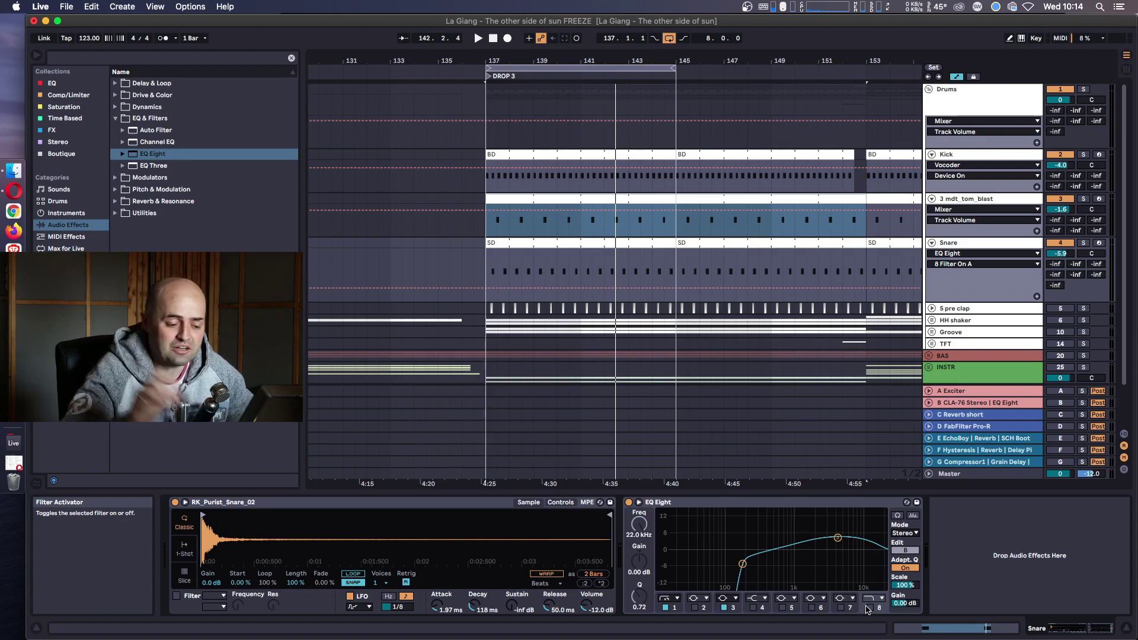
Search the browser for "rever" and add the Reverb device after the snare's EQ Eight.
click(177, 60)
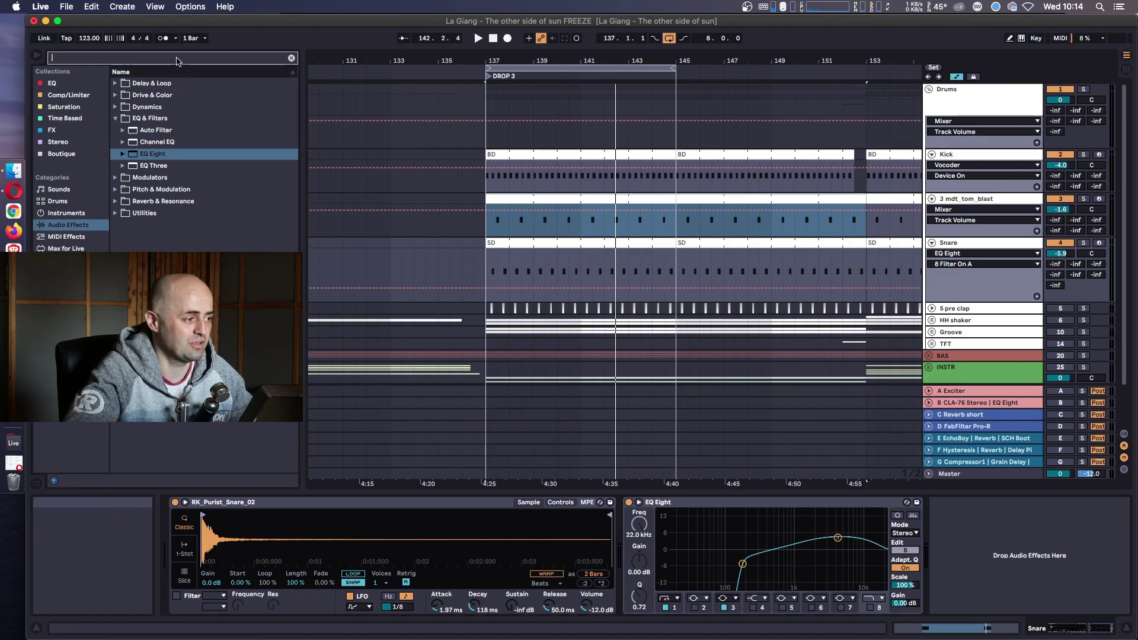
text(rever)
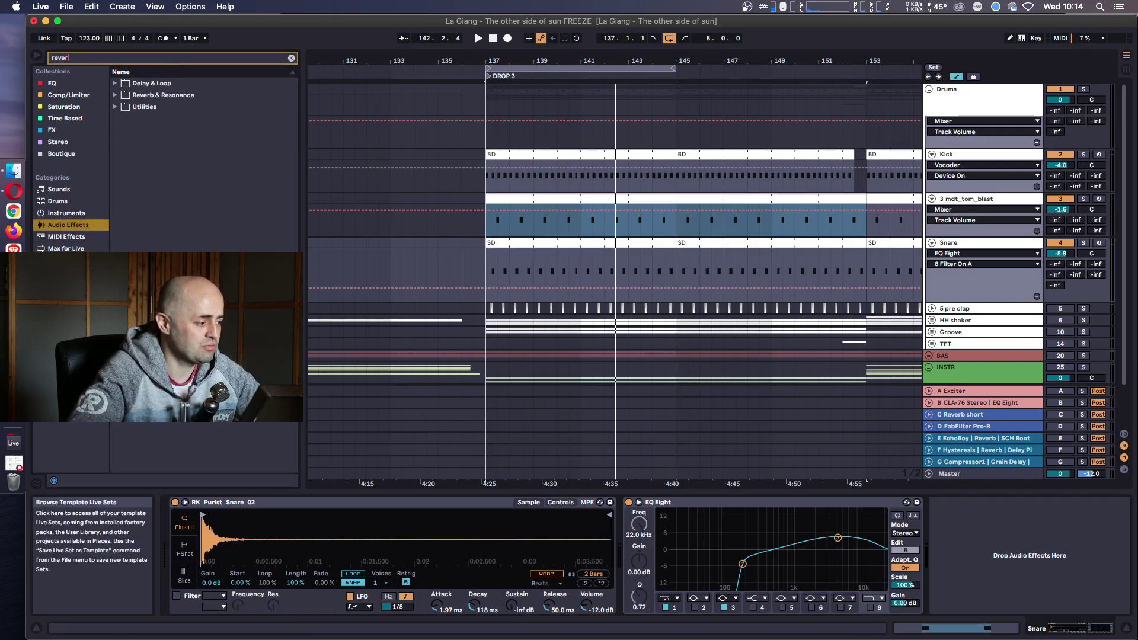
drag(136, 86, 1108, 556)
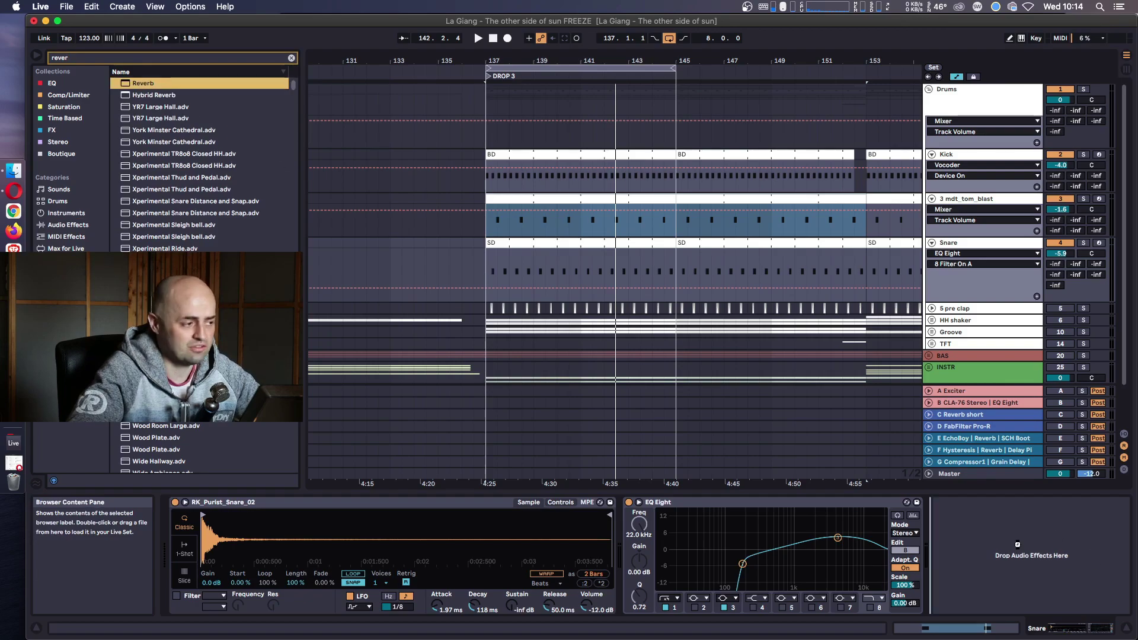
drag(1017, 544, 1018, 547)
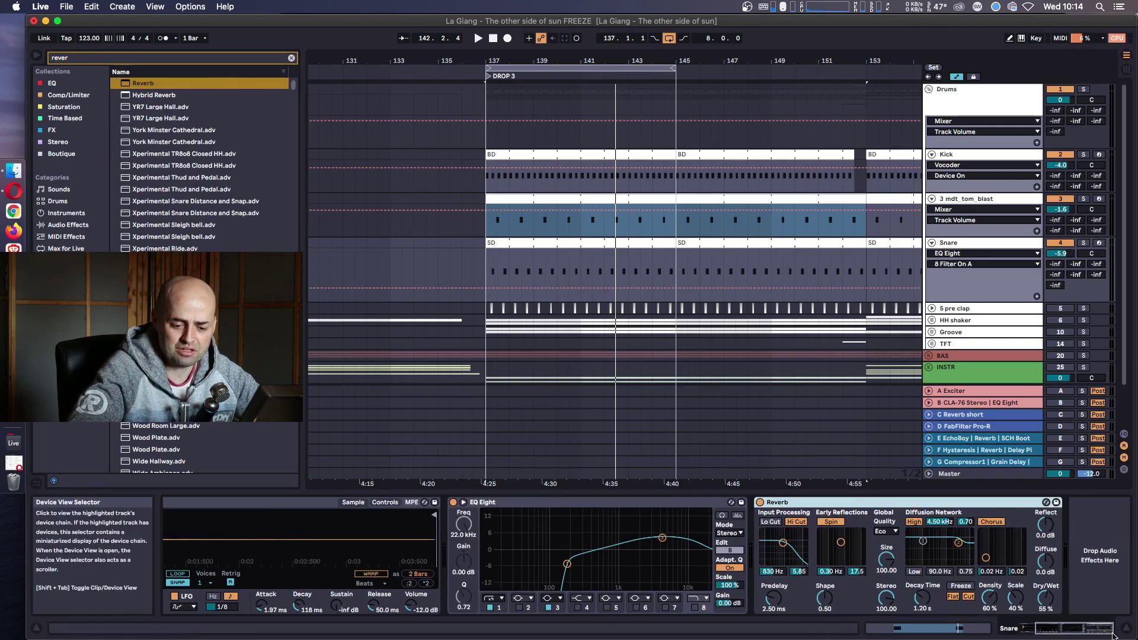
Set the snare reverb's dry/wet to 22%, and enable its input low cut instead of the high cut.
key(space)
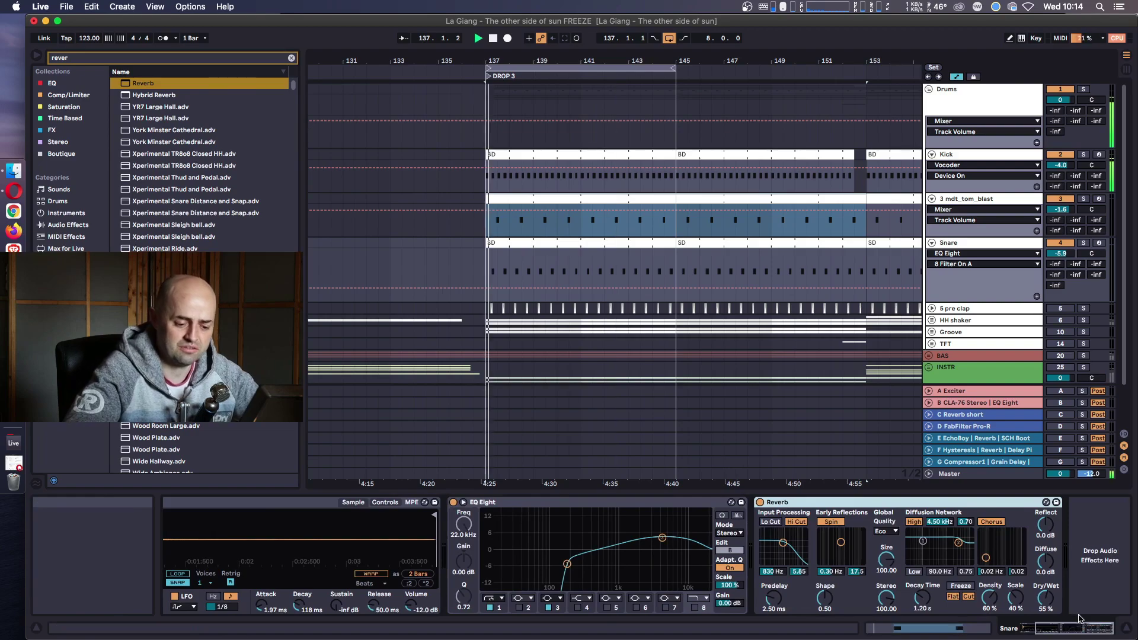
mouse_move(1045, 600)
mouse_down()
mouse_move(1030, 607)
mouse_move(1045, 614)
mouse_up()
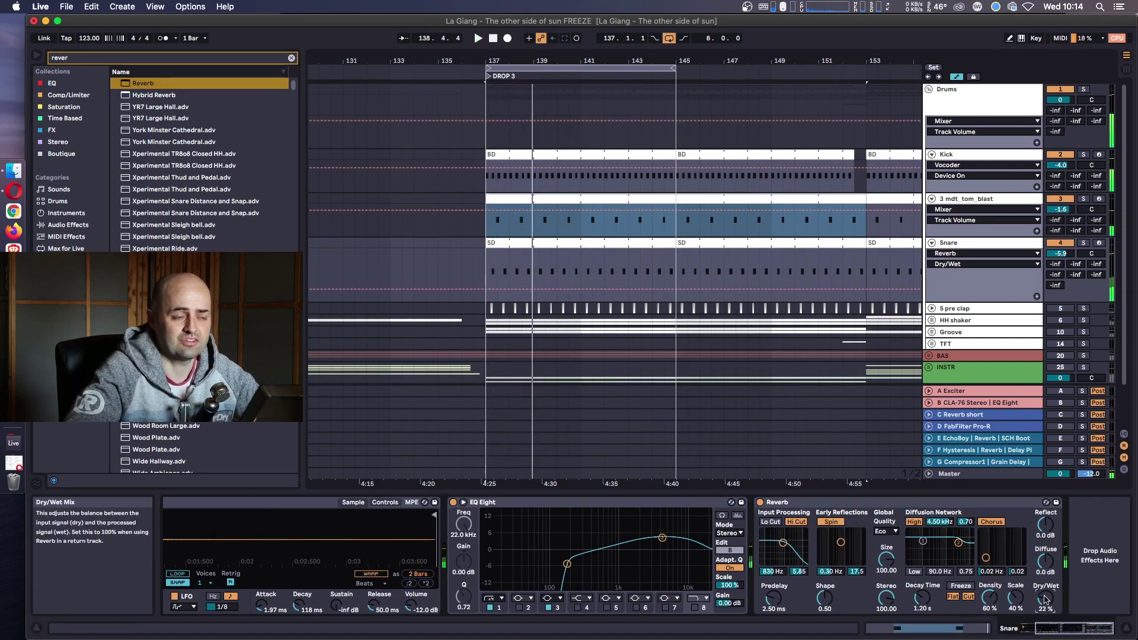
click(796, 521)
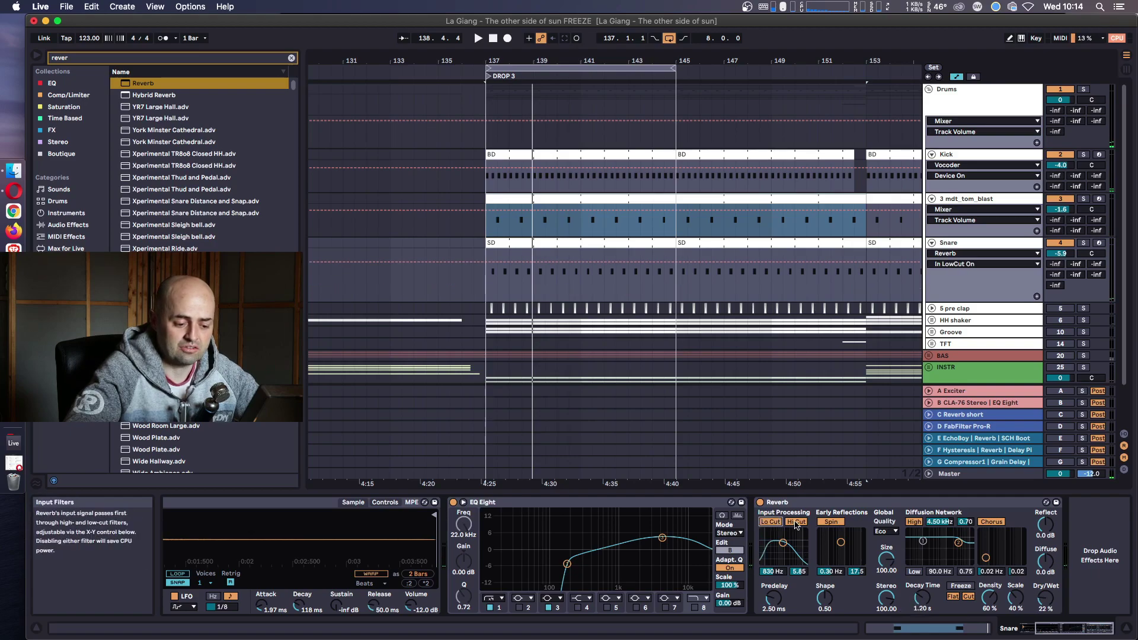
key(space)
Set the snare reverb's input filter to 1.77 kHz, predelay to 0.50 ms and stereo image to 120 during playback.
drag(777, 596, 776, 608)
key(space)
drag(885, 598, 885, 578)
key(space)
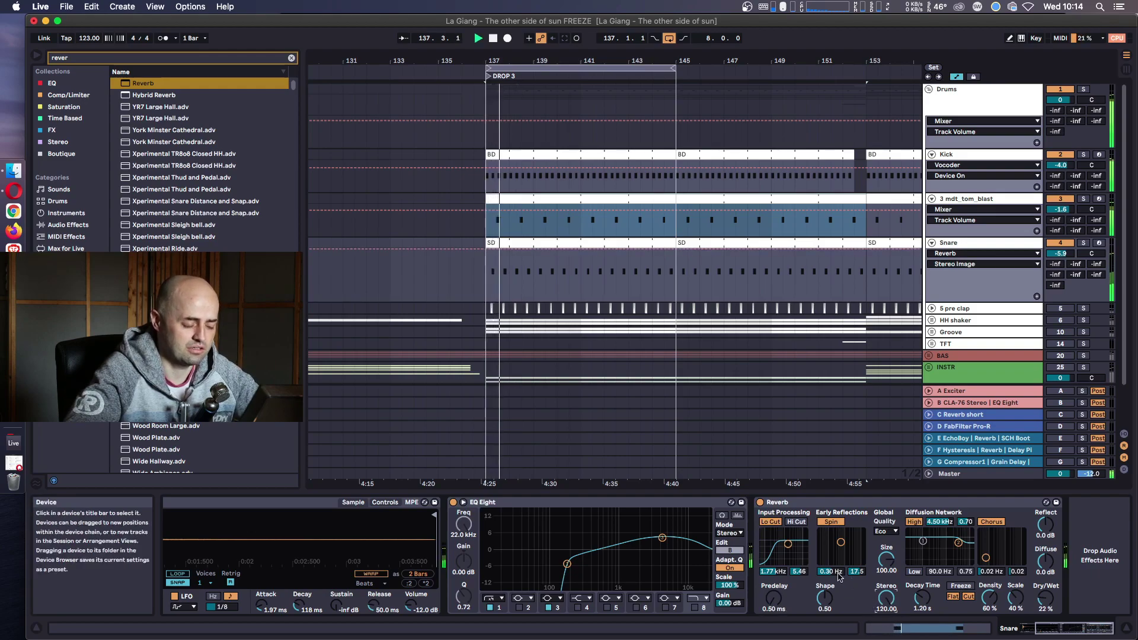
Clear the browser search and open the Pitch & Modulation folder of the audio effects.
click(291, 58)
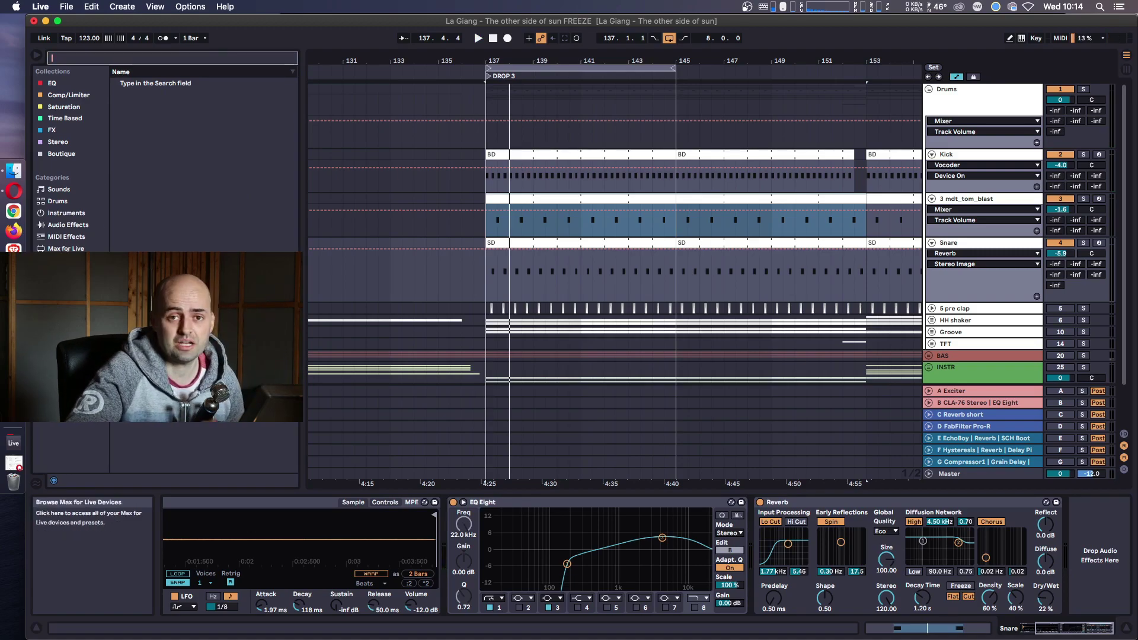
click(71, 226)
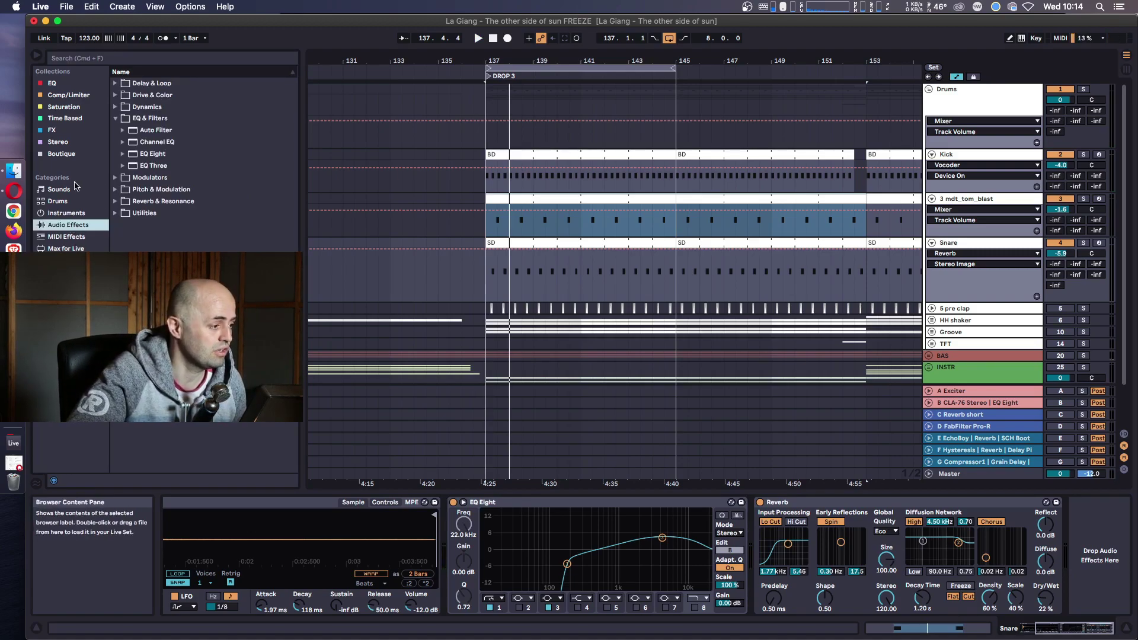
click(115, 119)
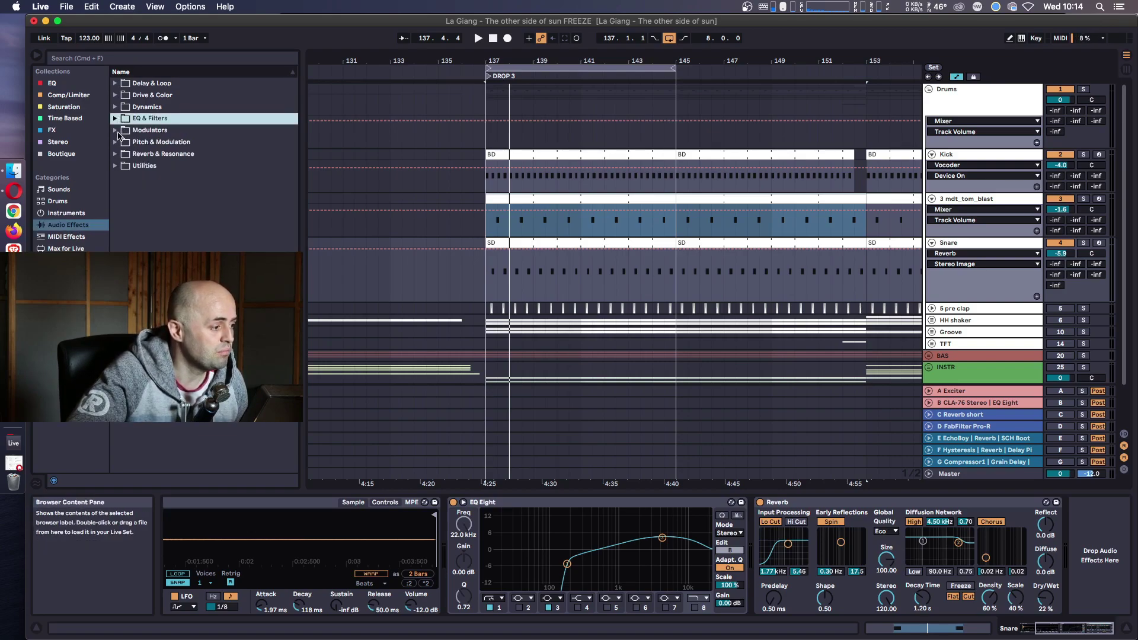
click(116, 142)
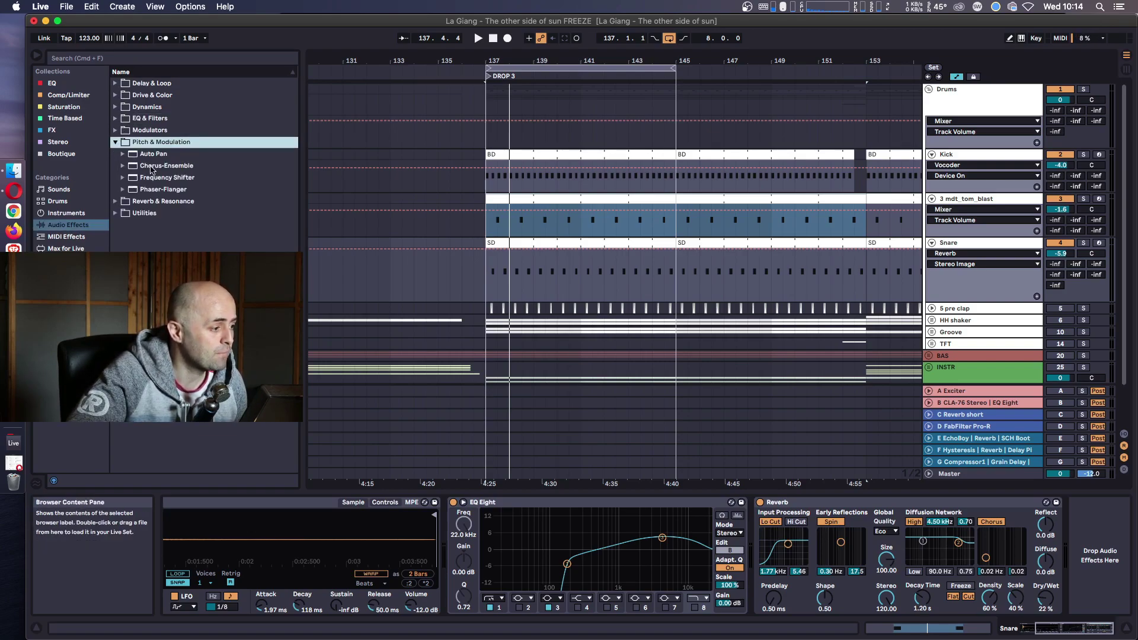
click(133, 167)
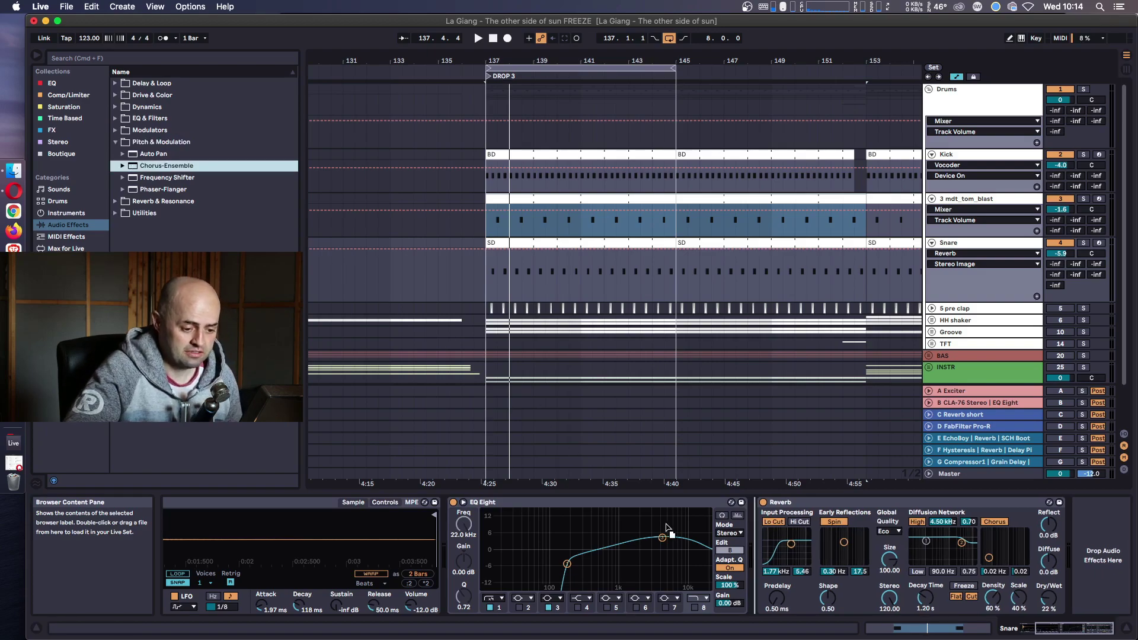
key(Return)
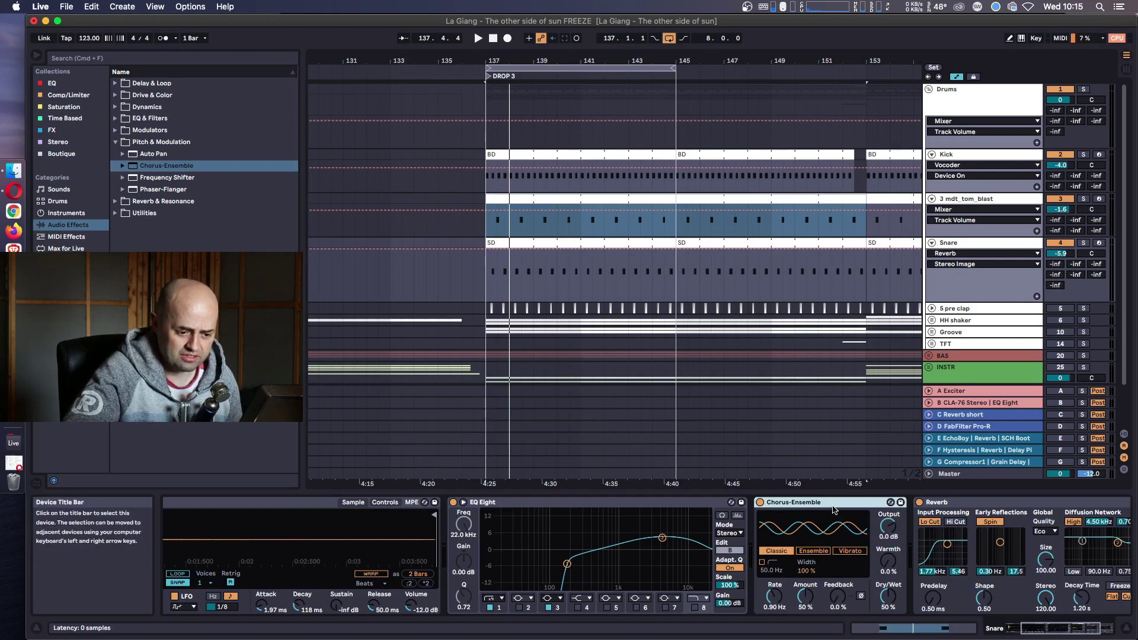
key(Delete)
Add Phaser-Flanger between the snare's EQ Eight and Reverb, and switch it to Doubler mode.
drag(138, 189, 703, 561)
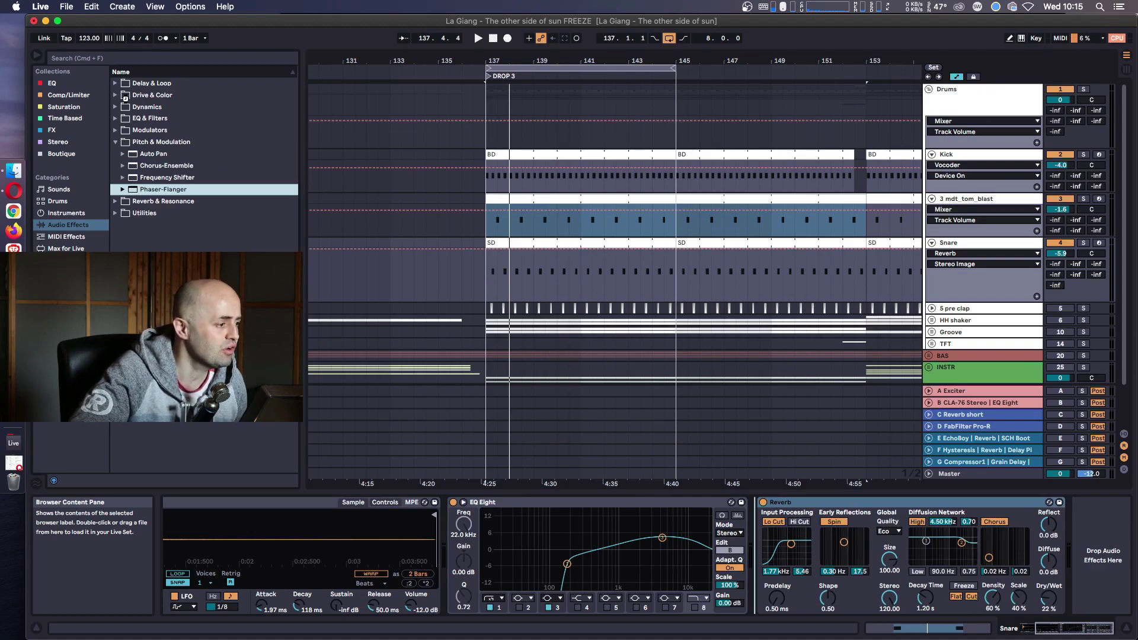
click(116, 143)
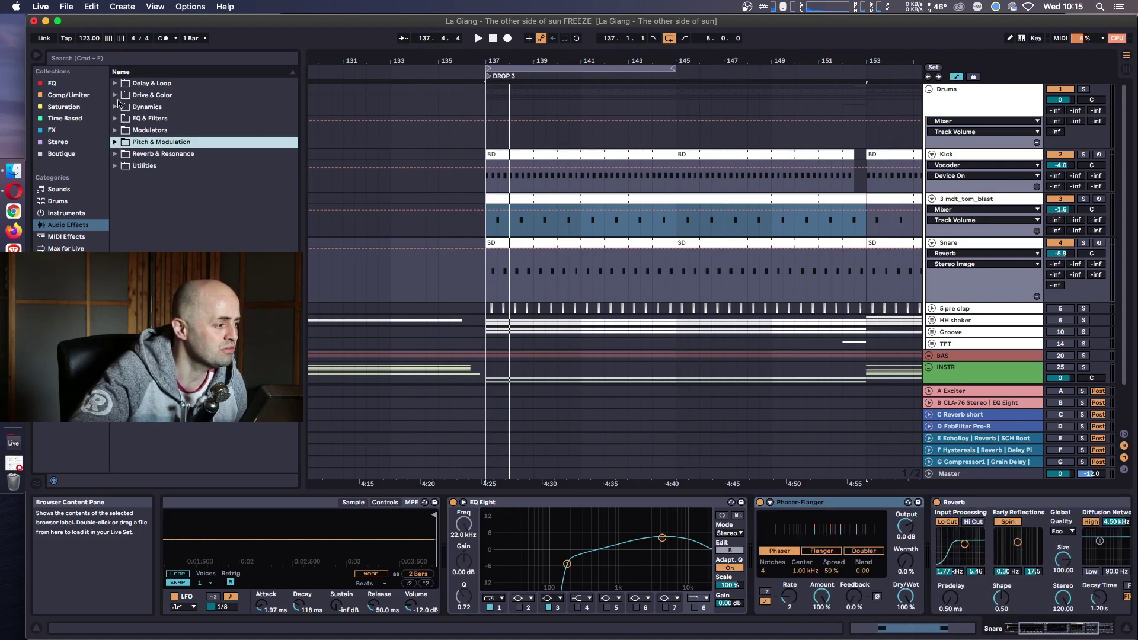
click(115, 84)
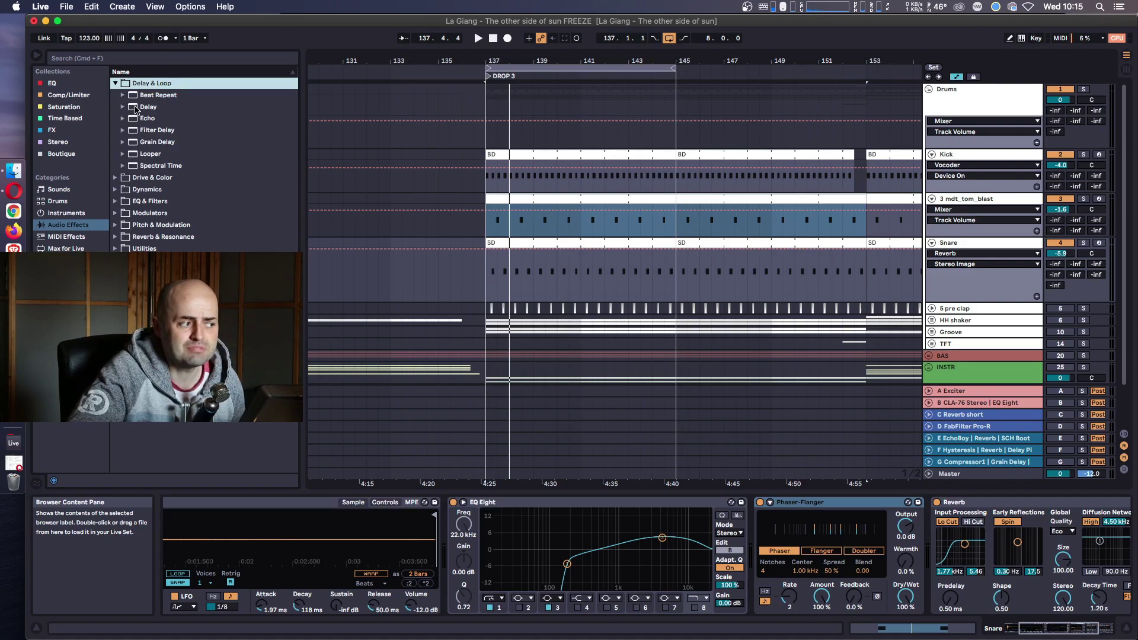
click(864, 551)
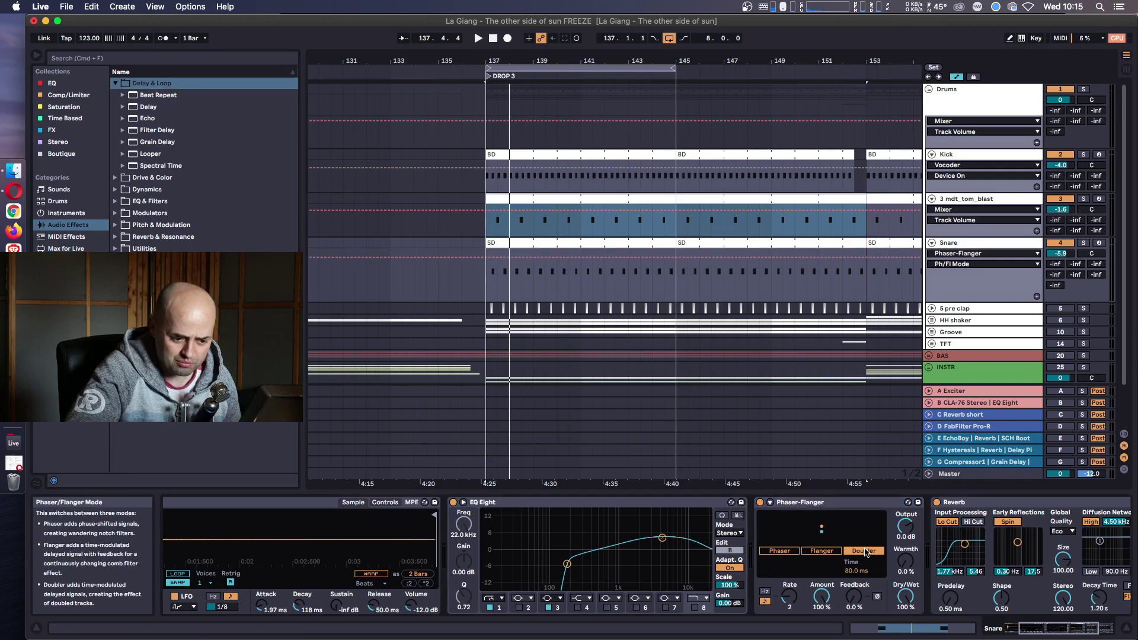
Set the snare doubler's delay time to 20 ms during playback, keeping its feedback at 0%.
key(space)
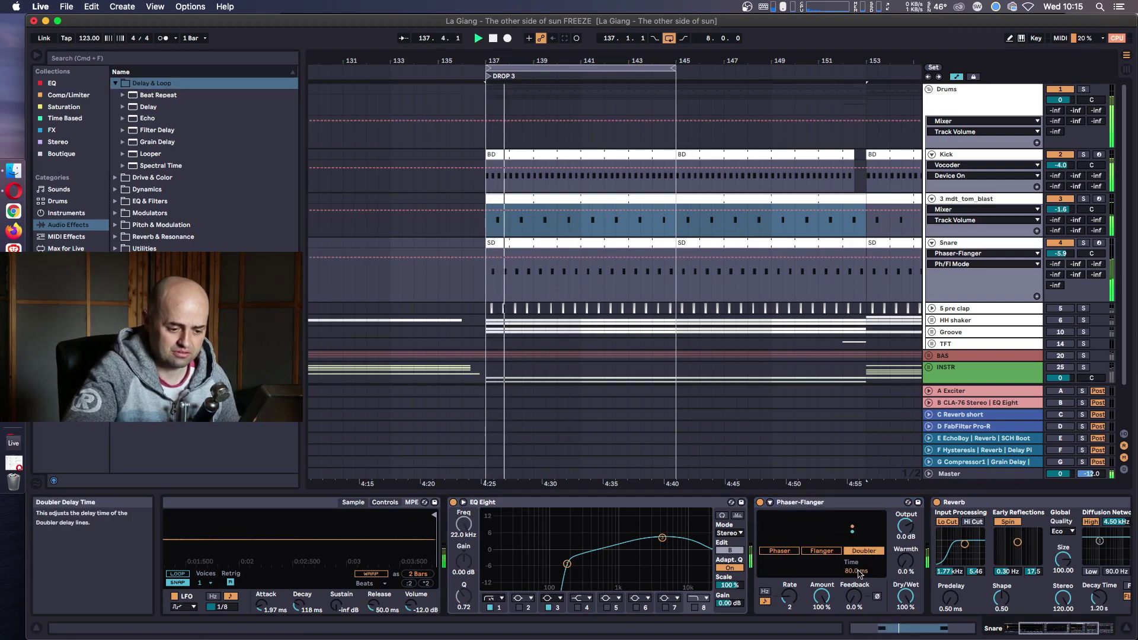
drag(861, 573, 861, 619)
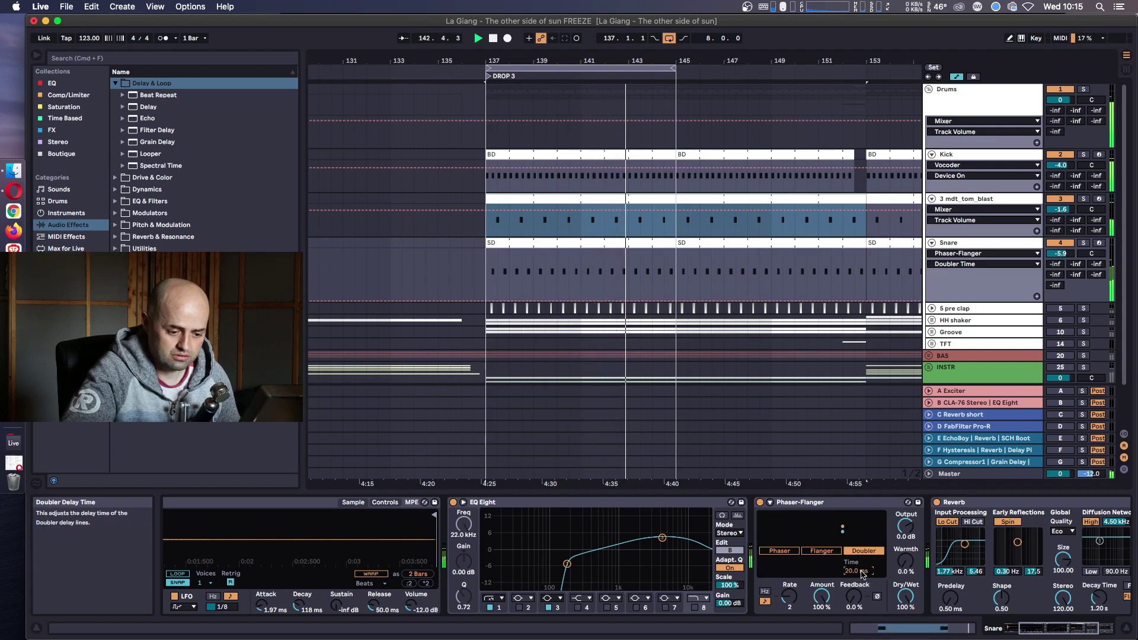
drag(854, 599, 856, 634)
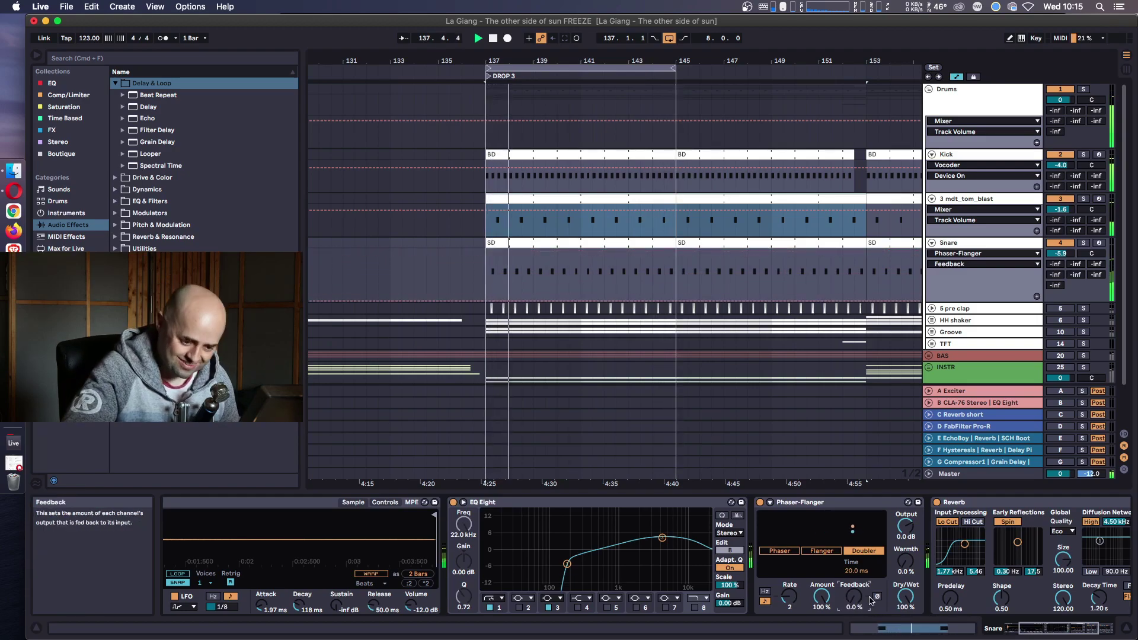
Compare the snare with Phaser-Flanger off and on, and try its warmth, feedback and feedback inversion during playback.
click(760, 502)
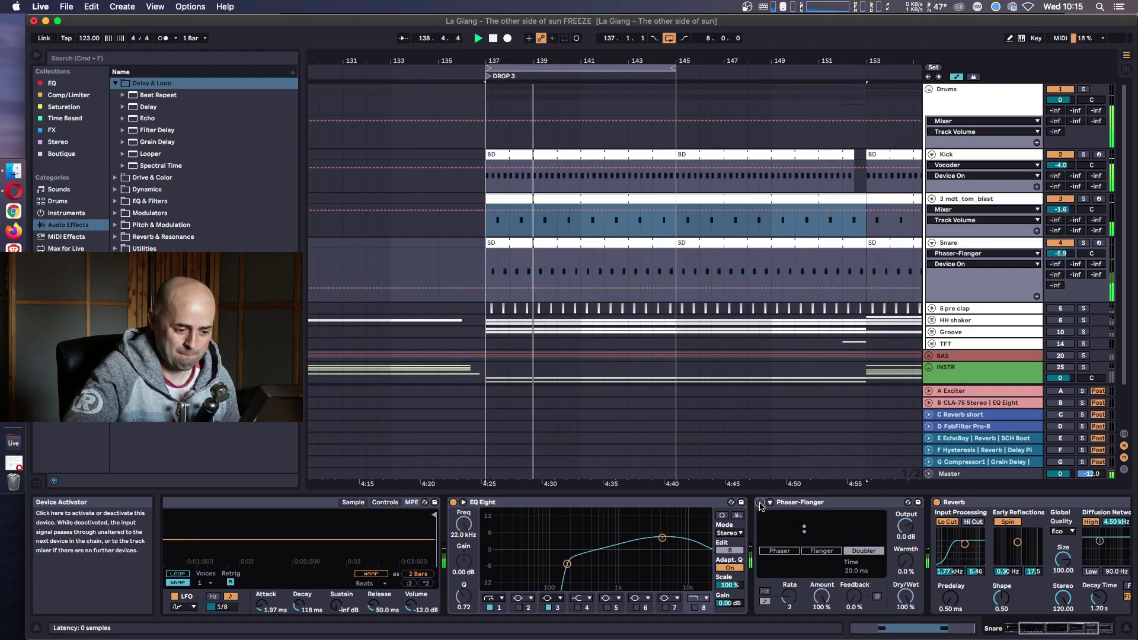
click(760, 502)
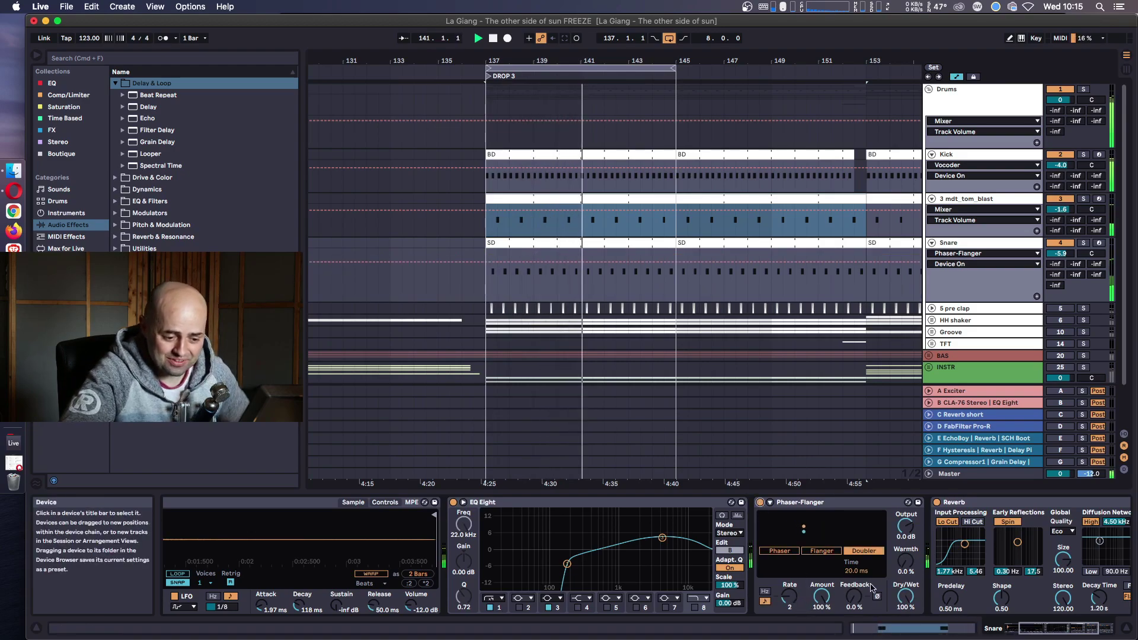
mouse_move(905, 560)
mouse_down()
mouse_move(905, 522)
mouse_move(905, 569)
mouse_up()
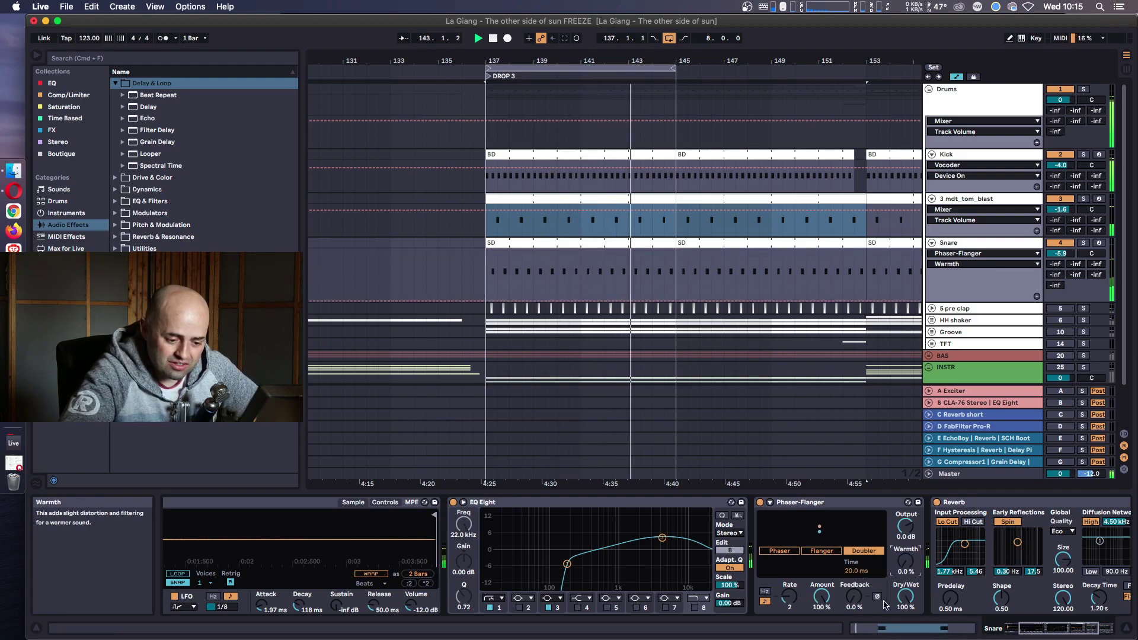
click(877, 597)
mouse_move(850, 600)
mouse_down()
mouse_move(850, 562)
mouse_move(850, 610)
mouse_up()
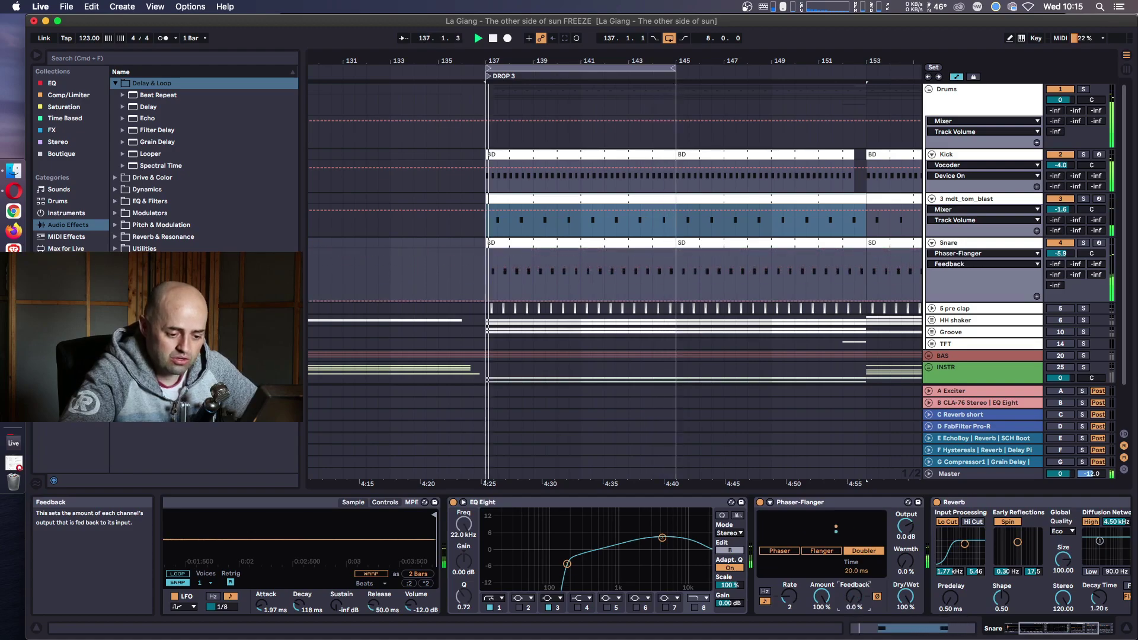
click(878, 598)
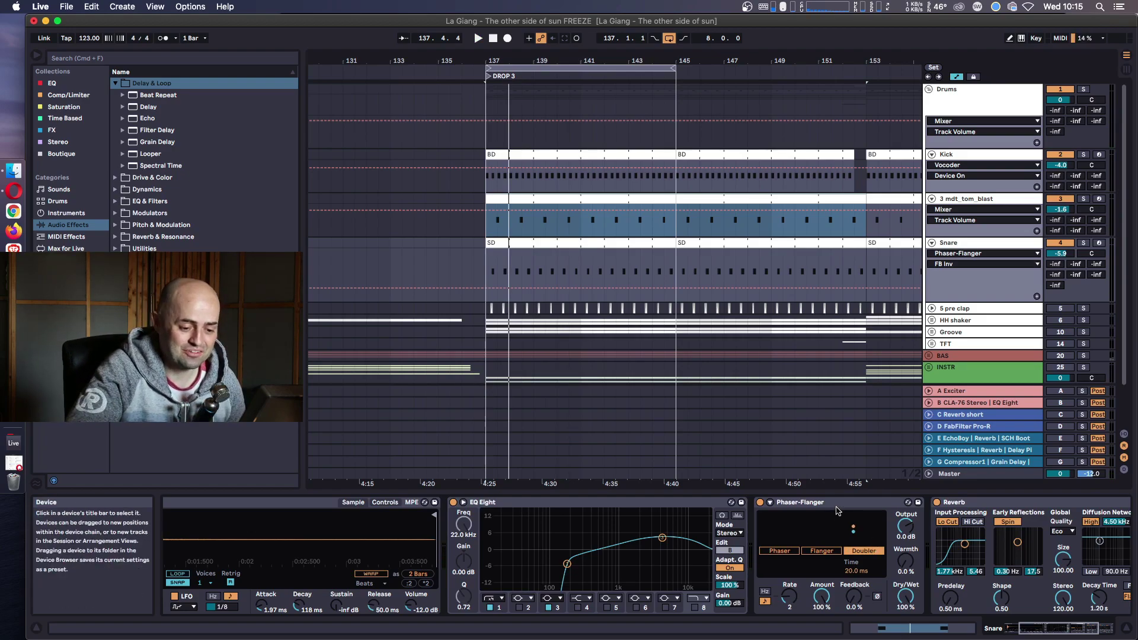
Add the Delay device between Phaser-Flanger and Reverb on the snare track.
click(122, 108)
drag(495, 330, 874, 539)
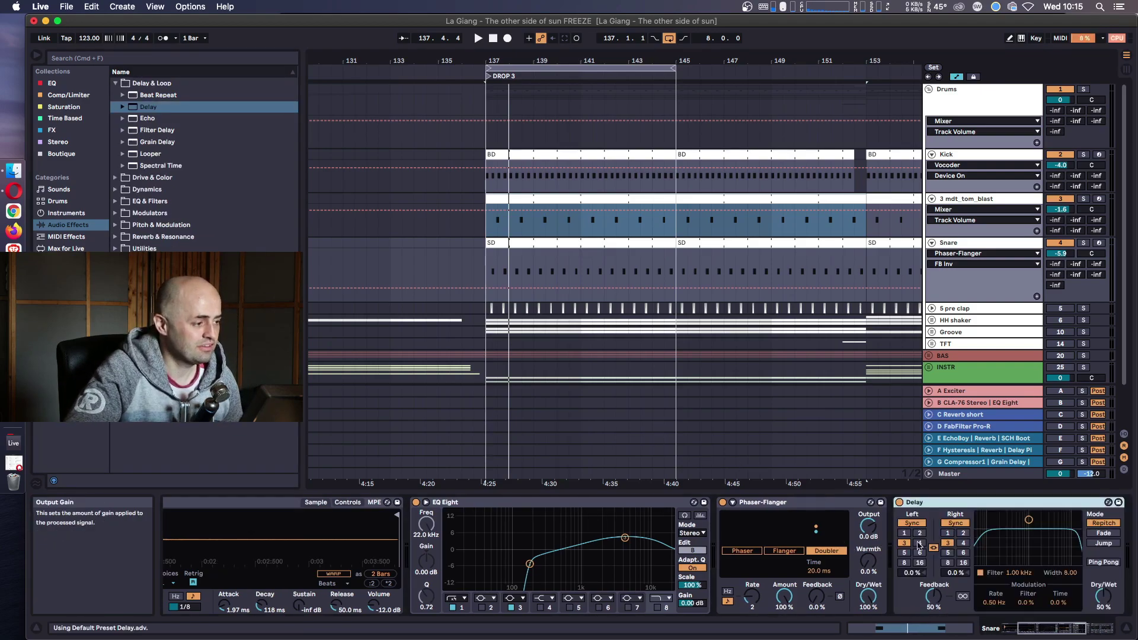
drag(1040, 634, 1079, 632)
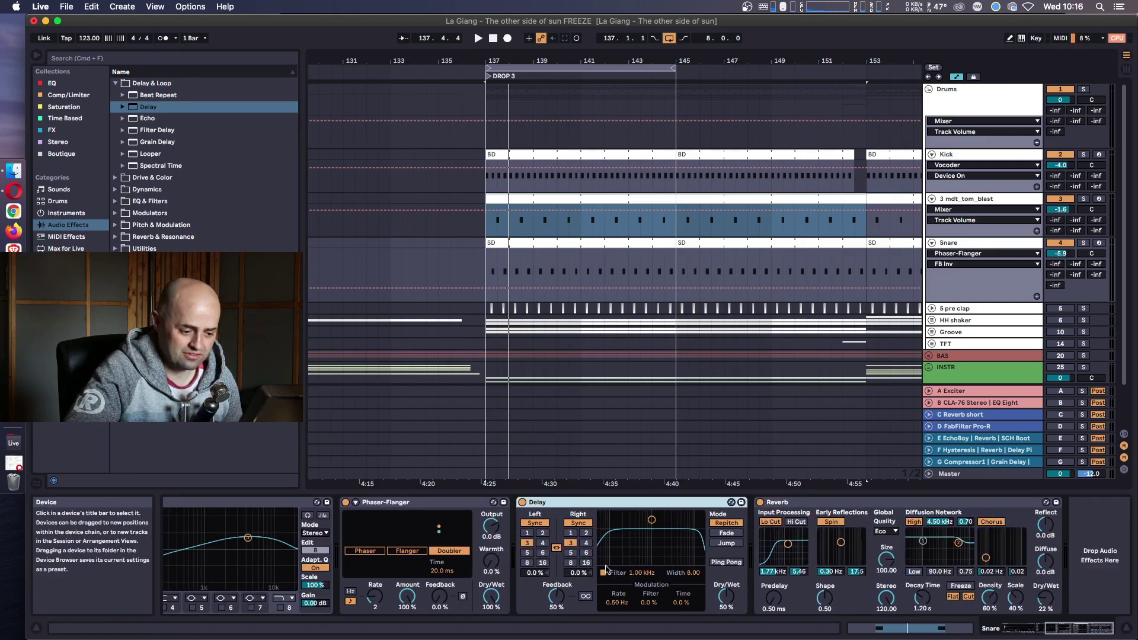
Unlink the snare delay's channels and switch both to millisecond times, setting 1.02 ms for the left and 2.87 ms for the right.
click(576, 524)
click(556, 547)
drag(536, 544, 535, 599)
click(578, 524)
drag(571, 548, 571, 602)
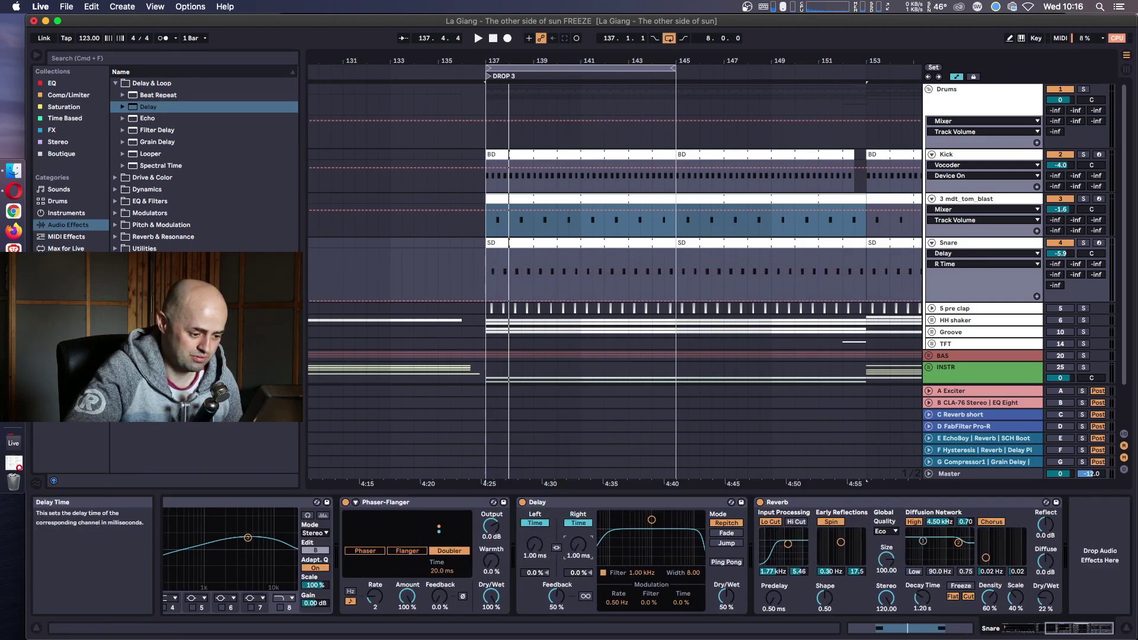
drag(541, 550, 580, 544)
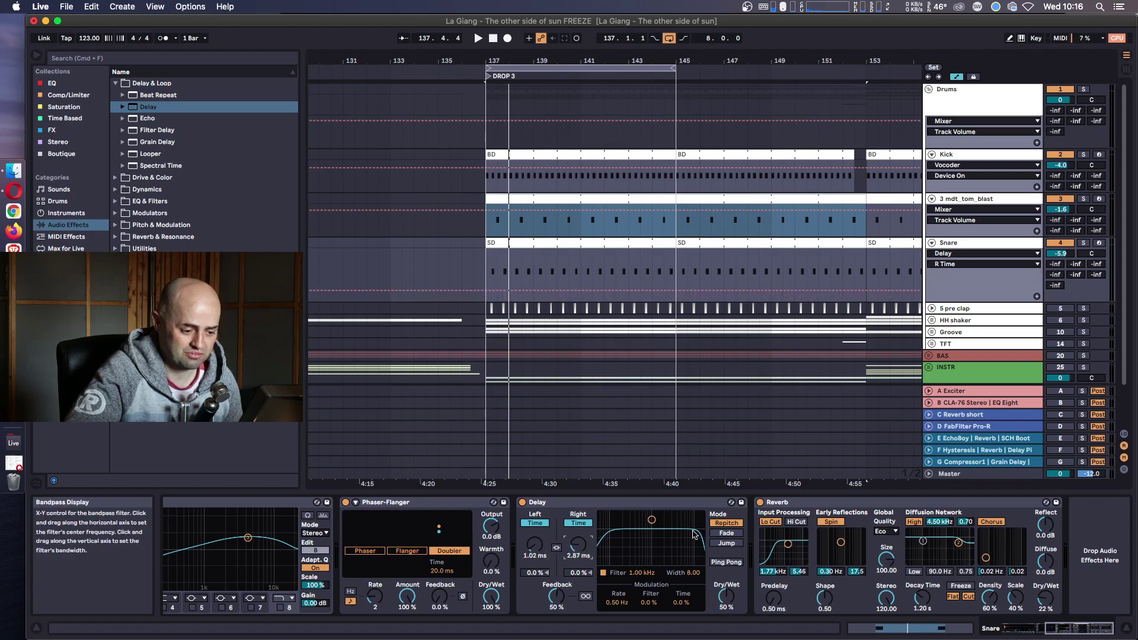
Adjust the snare delay during playback to 1.12 ms on the left, 6.28 ms on the right and 13% dry/wet.
key(space)
mouse_move(727, 599)
mouse_down()
mouse_move(727, 618)
mouse_move(727, 587)
mouse_move(727, 612)
mouse_up()
drag(578, 544, 535, 527)
drag(723, 598, 723, 557)
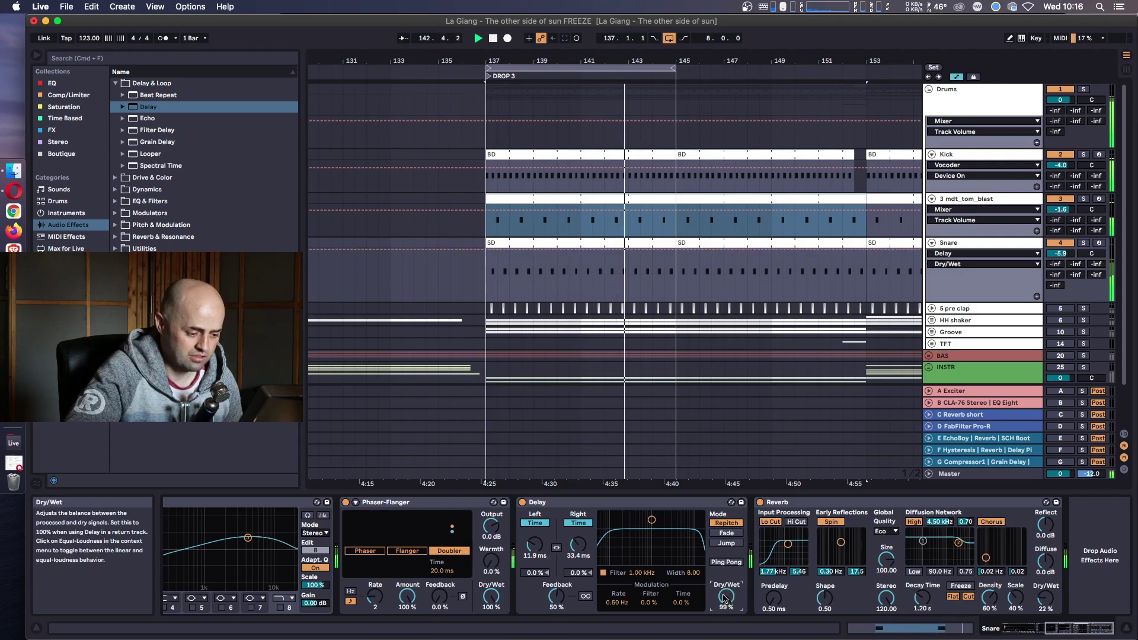
drag(533, 545, 572, 556)
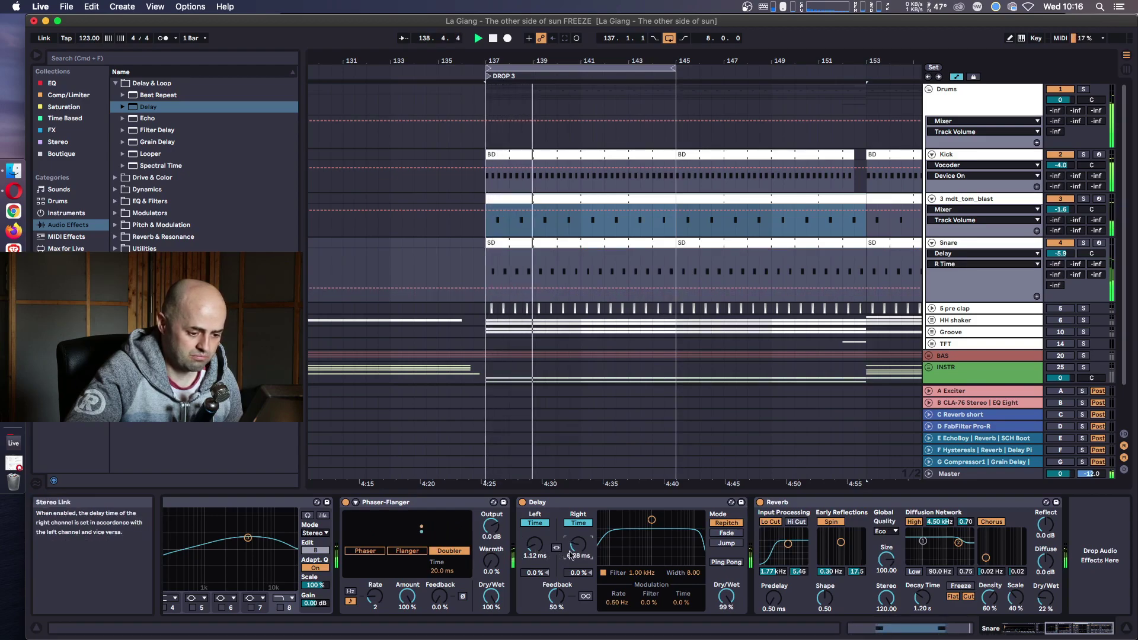
mouse_move(535, 547)
mouse_down()
mouse_move(577, 549)
mouse_move(535, 546)
mouse_up()
click(577, 545)
drag(727, 596, 728, 594)
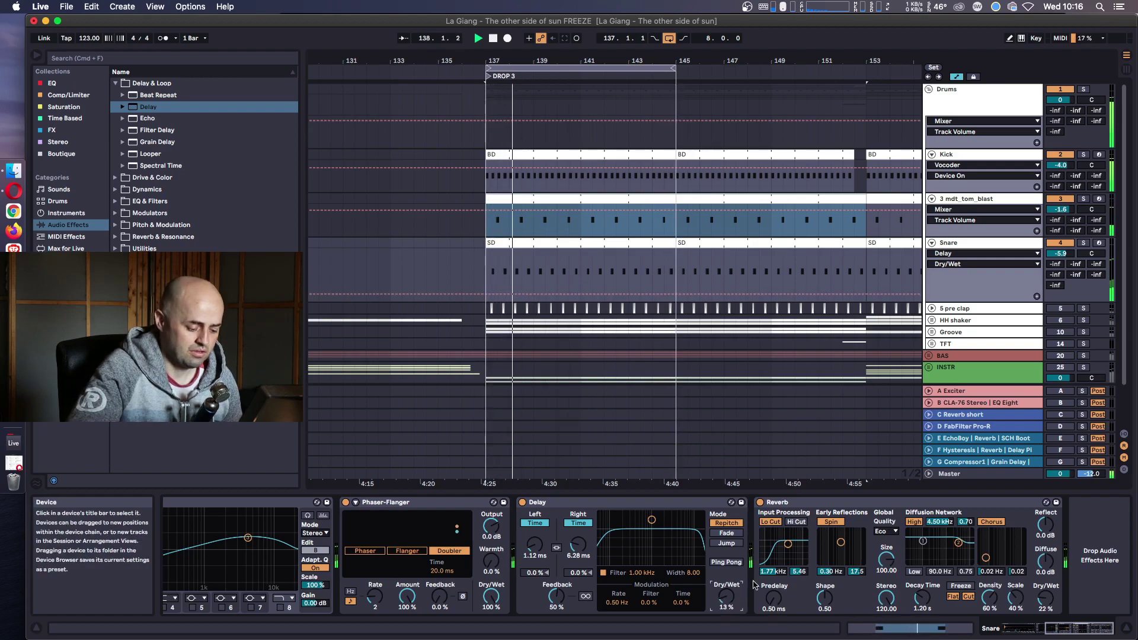
Move the snare's EQ Eight between Delay and Reverb, and set Phaser-Flanger's dry/wet to 59%.
drag(261, 503, 1038, 535)
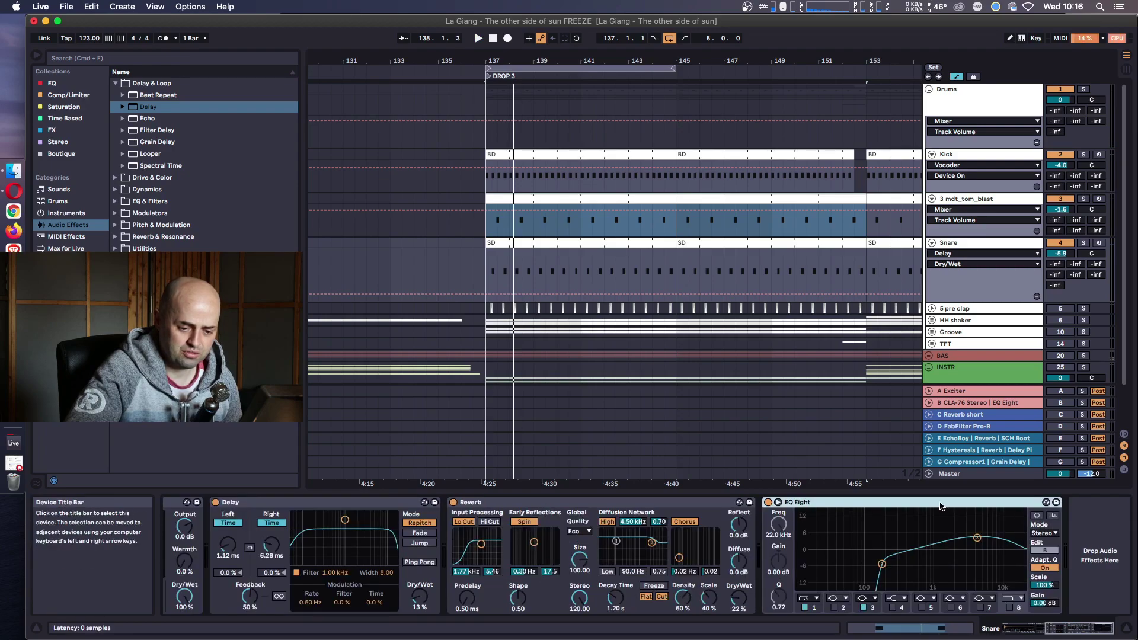
key(super+z)
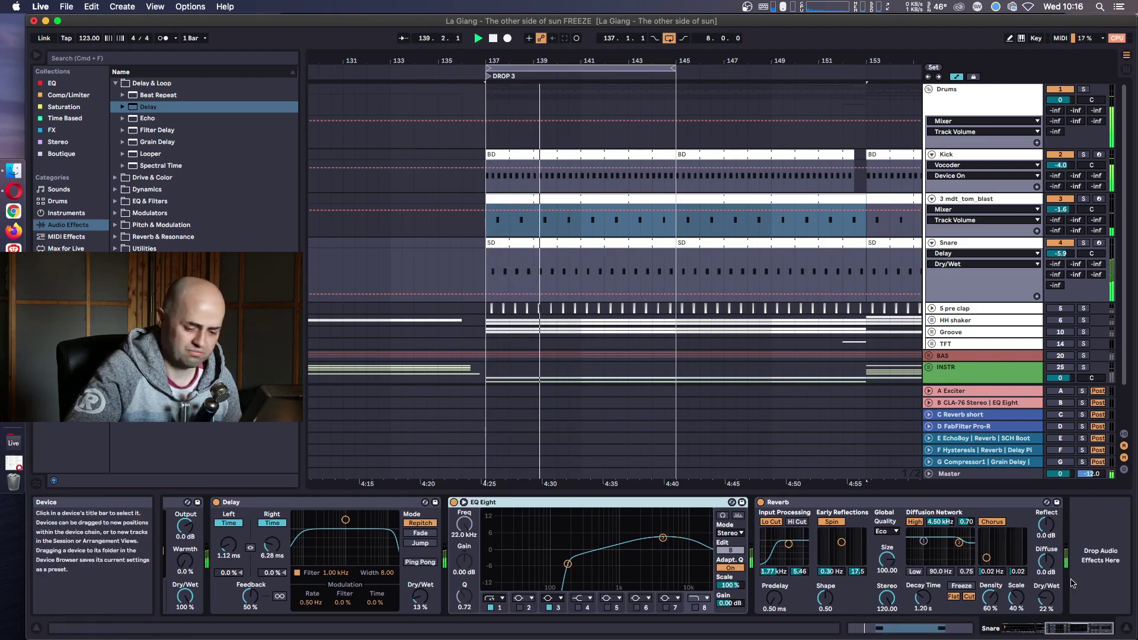
click(1065, 633)
drag(476, 596, 429, 605)
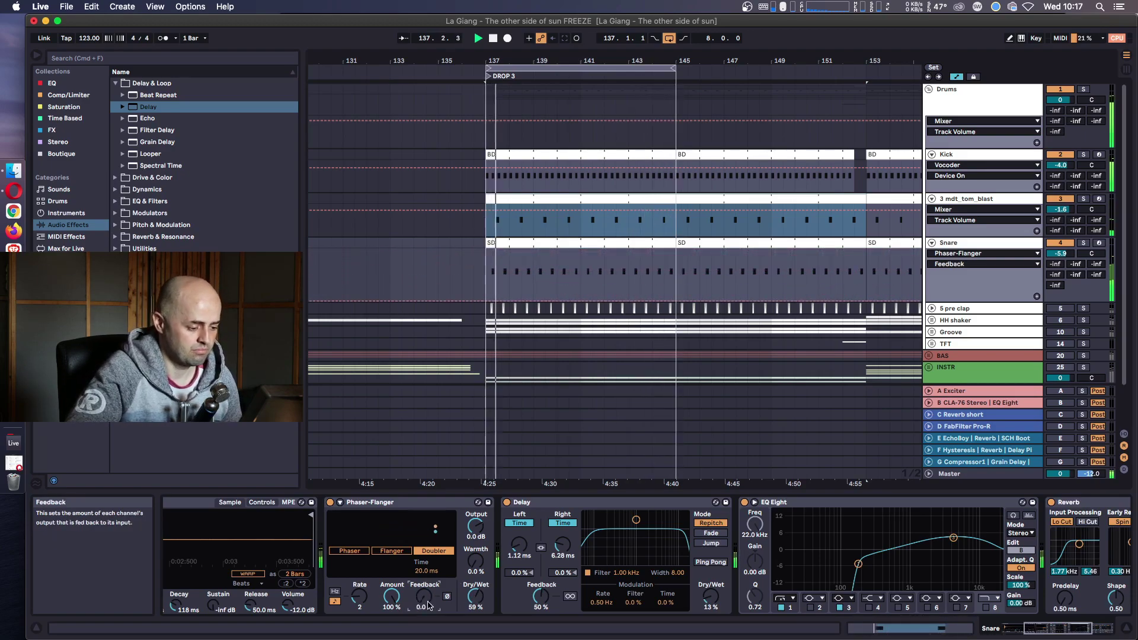
Search the audio effects for "lfo" and add the LFO device after Phaser-Flanger on the snare track.
click(168, 61)
text(lfo)
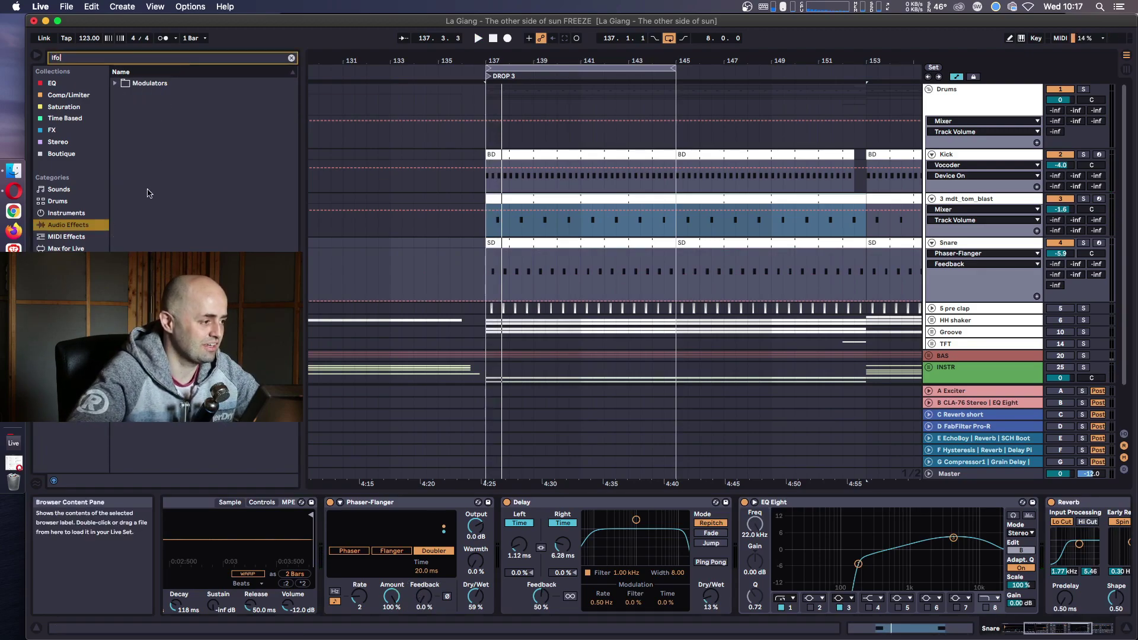
click(115, 84)
drag(132, 97, 495, 540)
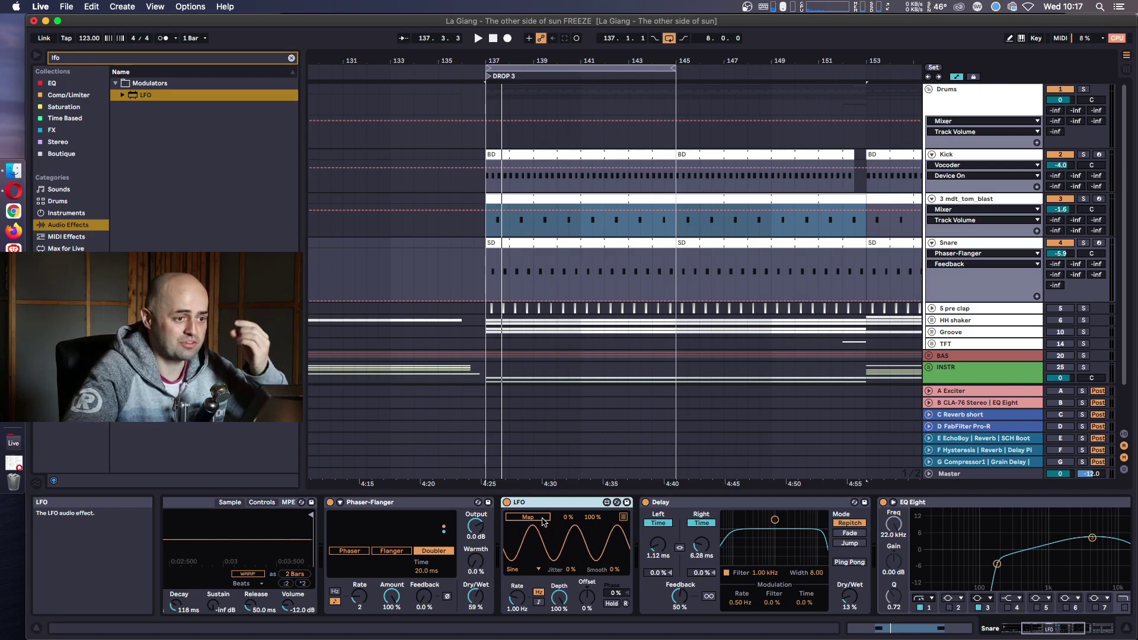
Map the LFO to Phaser-Flanger's feedback with a tempo-synced rate of 8, 20.5% depth and -100% offset, and audition it.
click(541, 518)
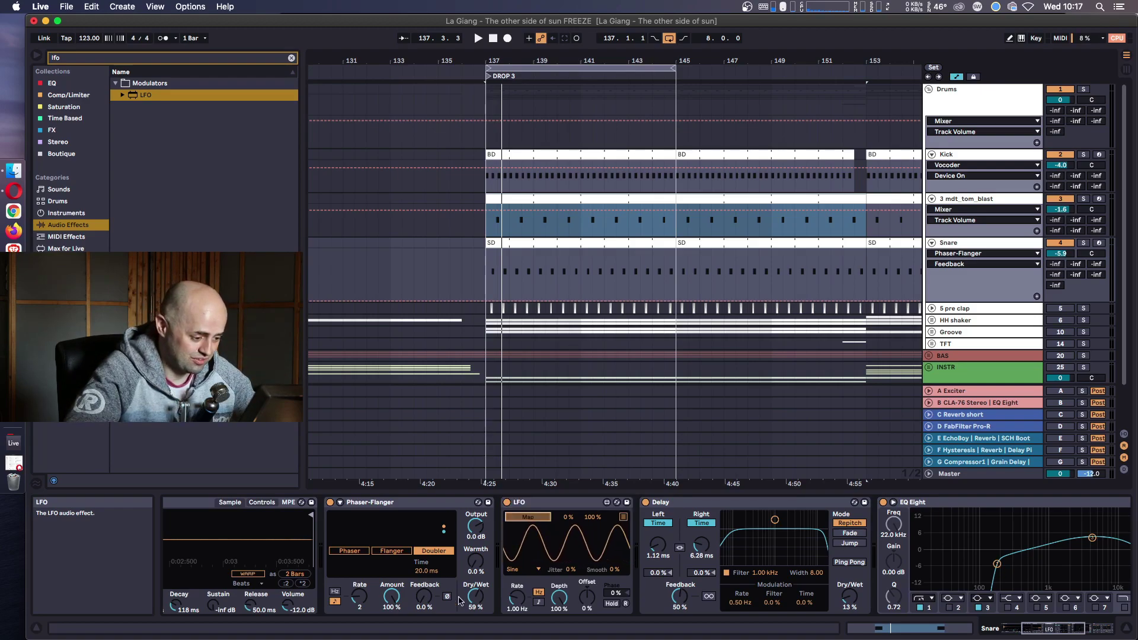
click(536, 602)
drag(517, 597, 517, 580)
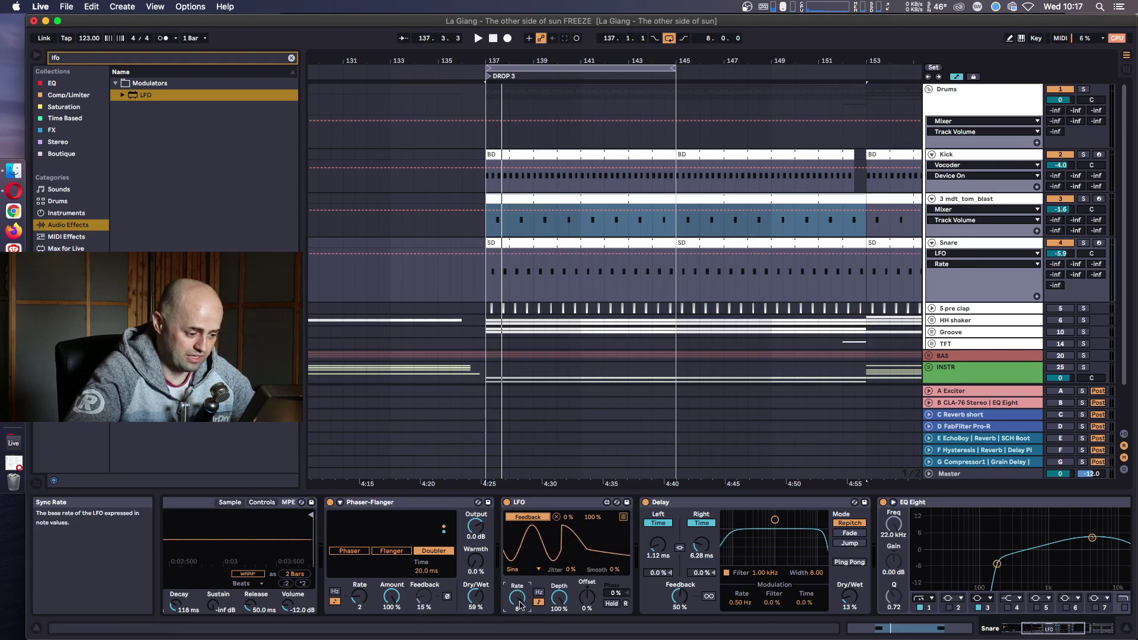
drag(558, 603, 558, 637)
drag(559, 599, 581, 634)
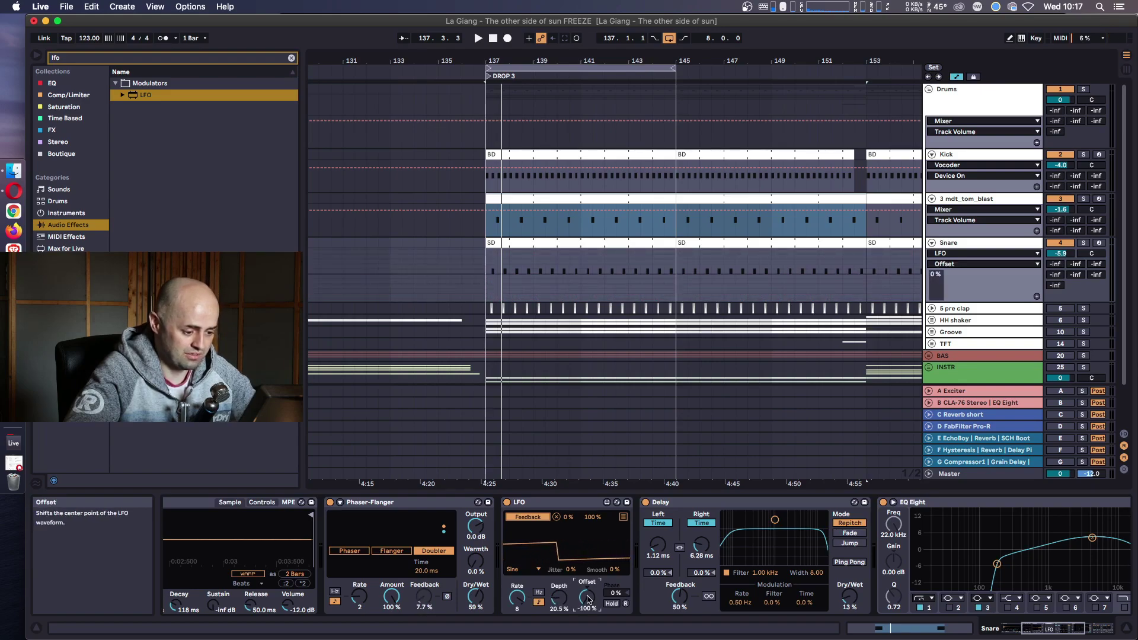
key(space)
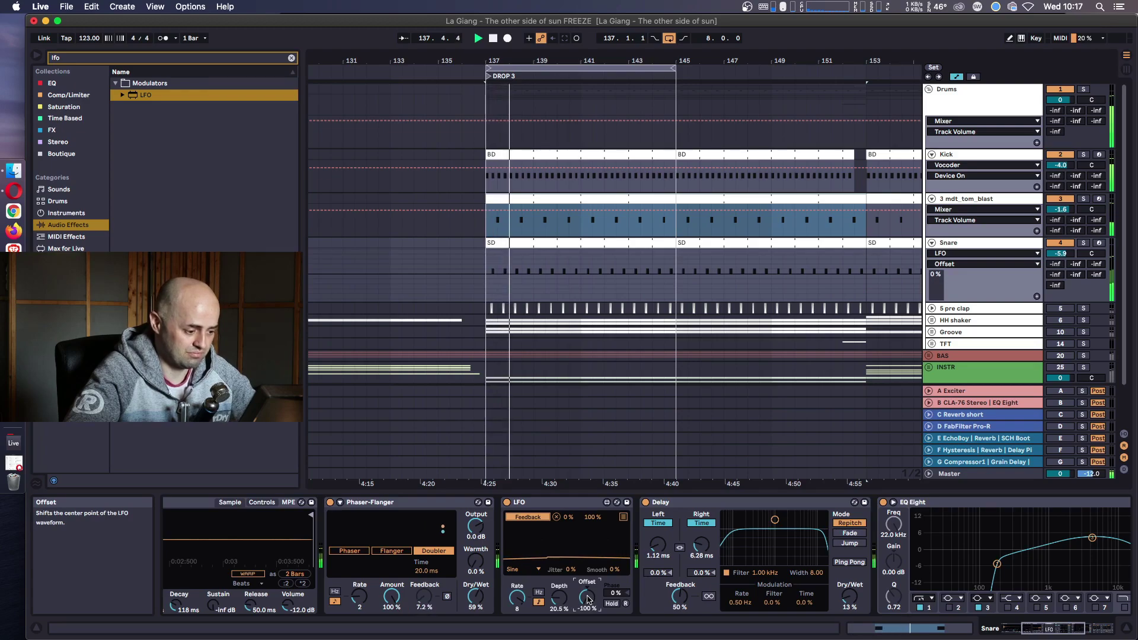
key(space)
Remove the LFO from the snare track and reset Phaser-Flanger's feedback to 0.0%.
click(557, 507)
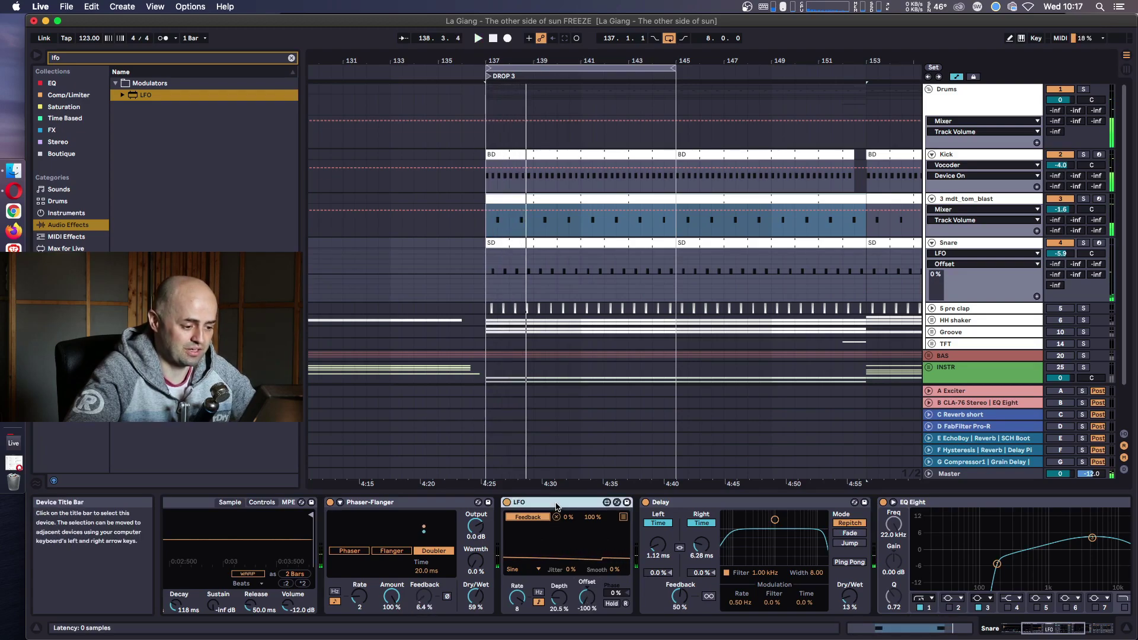
key(Delete)
click(424, 597)
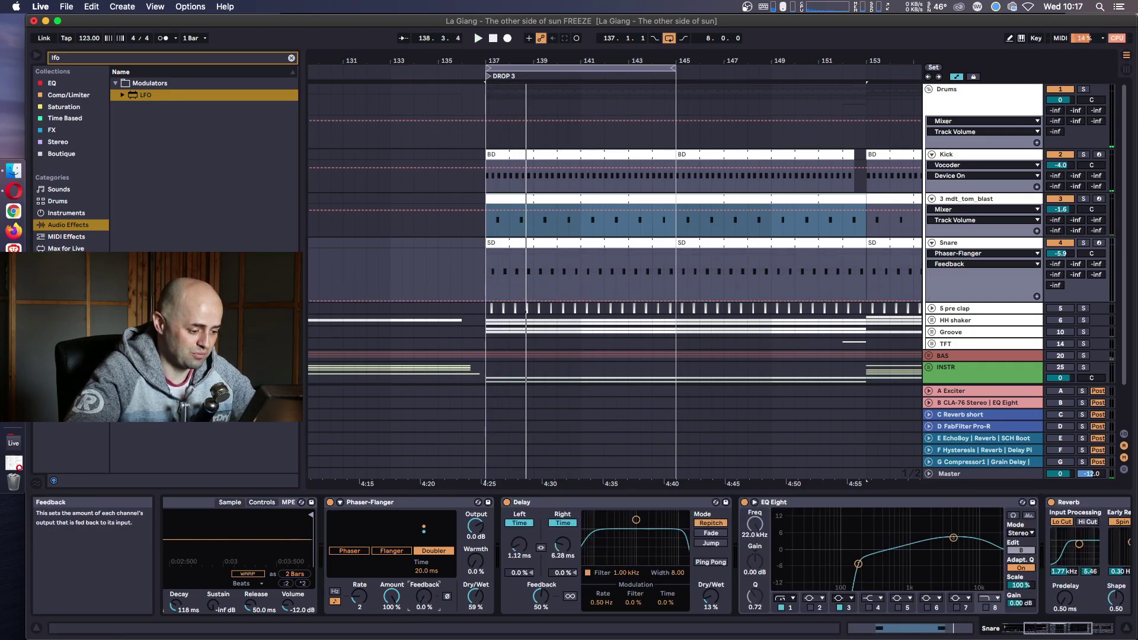
Unfold and activate the pre clap track, rename it clap, and set its volume to -26.6 dB.
click(931, 308)
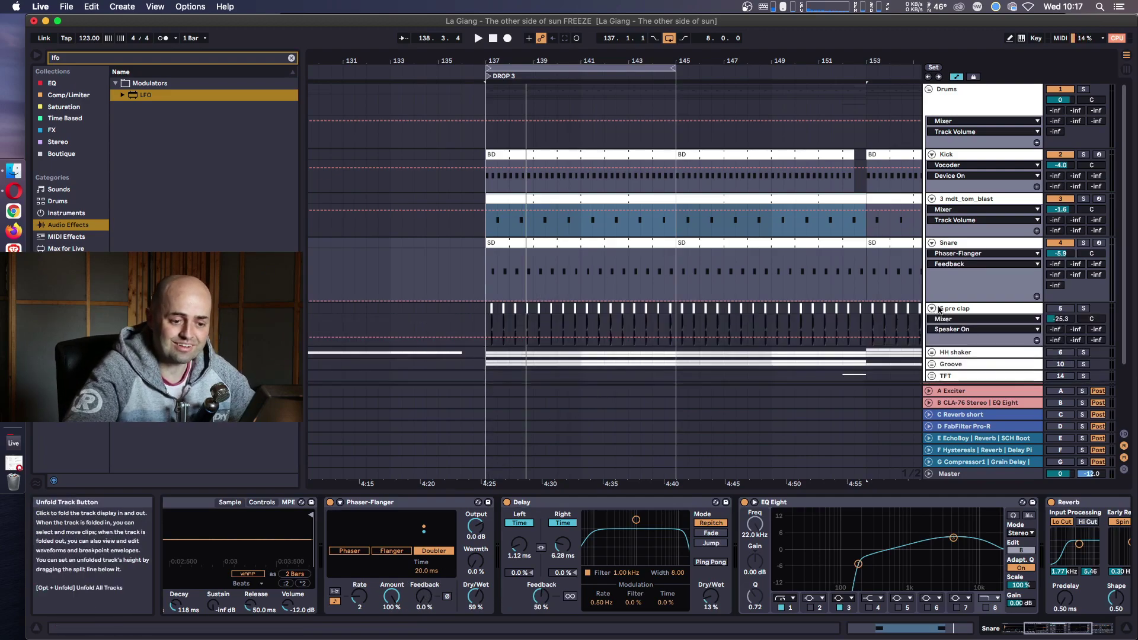
click(951, 309)
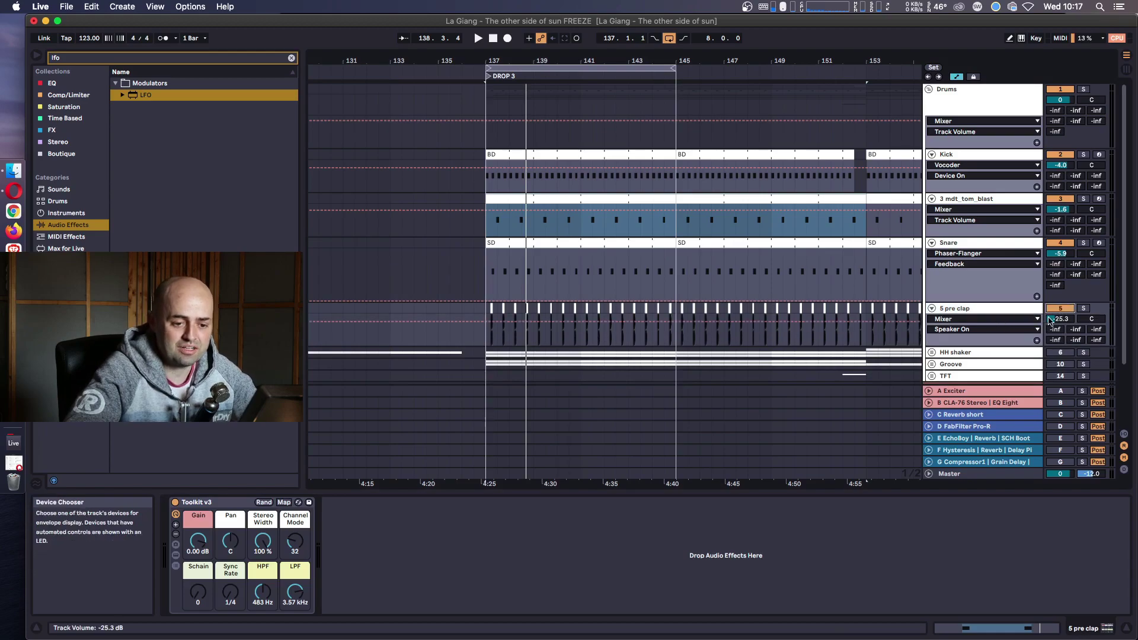
key(space)
drag(1054, 322, 1054, 326)
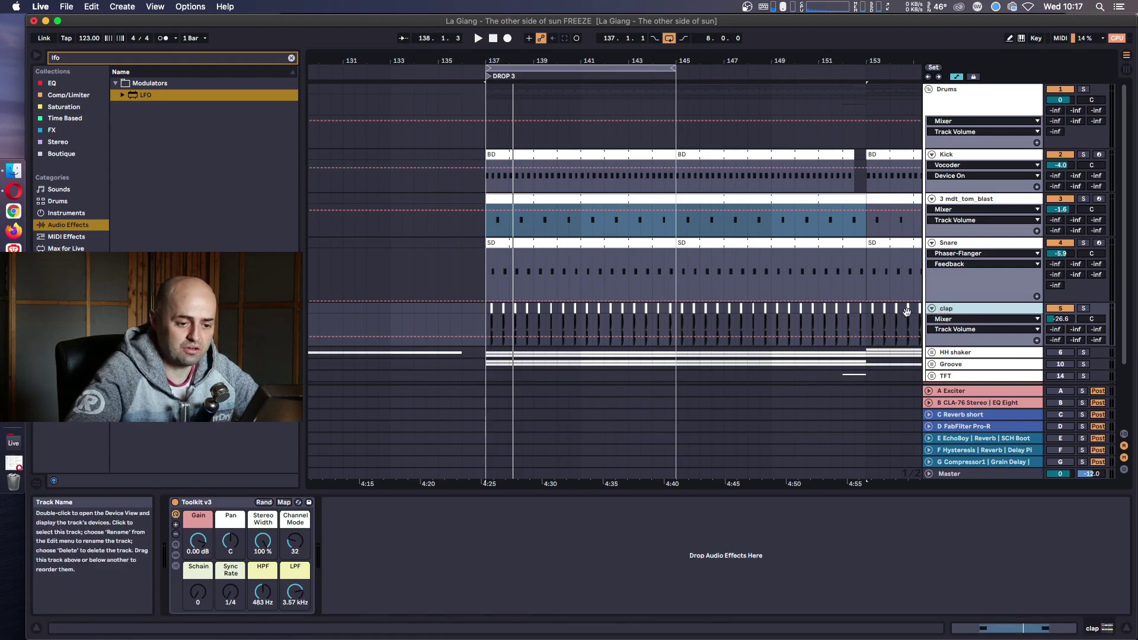
Play from the start of DROP 3 and set the clap track's delay to 7.00 ms.
click(483, 309)
key(space)
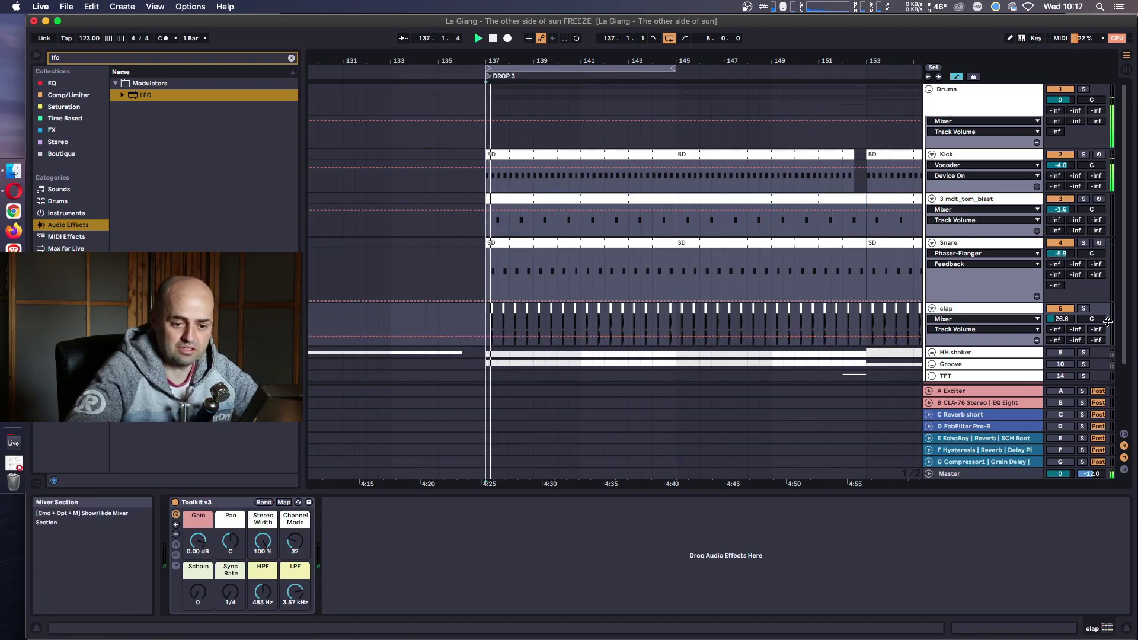
click(1124, 469)
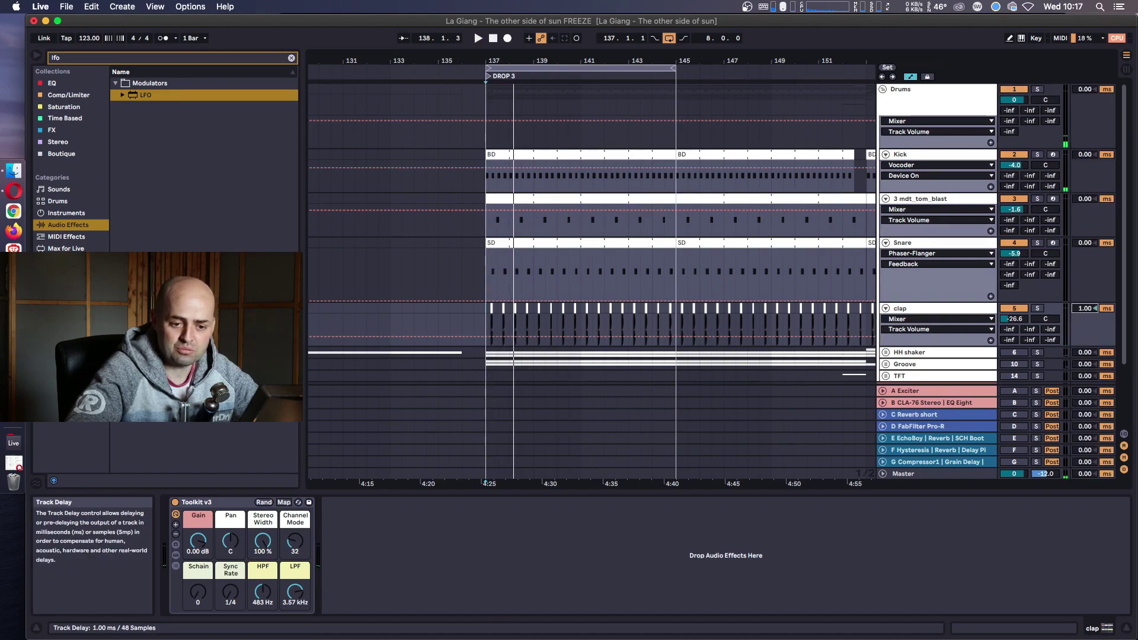
drag(1085, 313, 1086, 320)
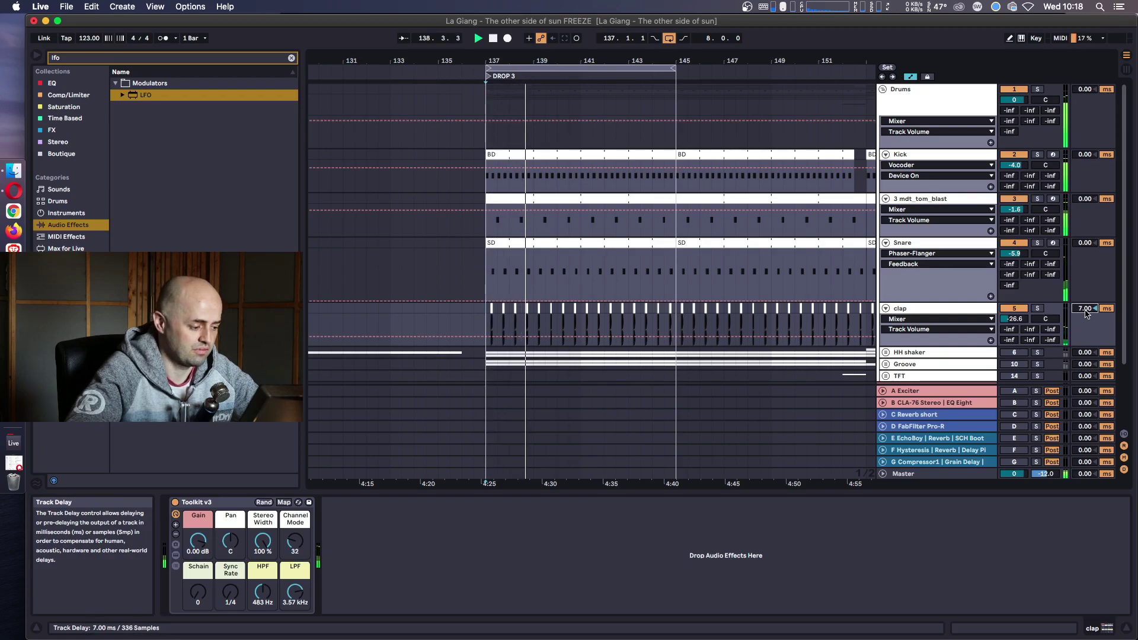
Delete Toolkit v3 from the clap track and add an EQ Eight in its place.
click(231, 508)
key(Delete)
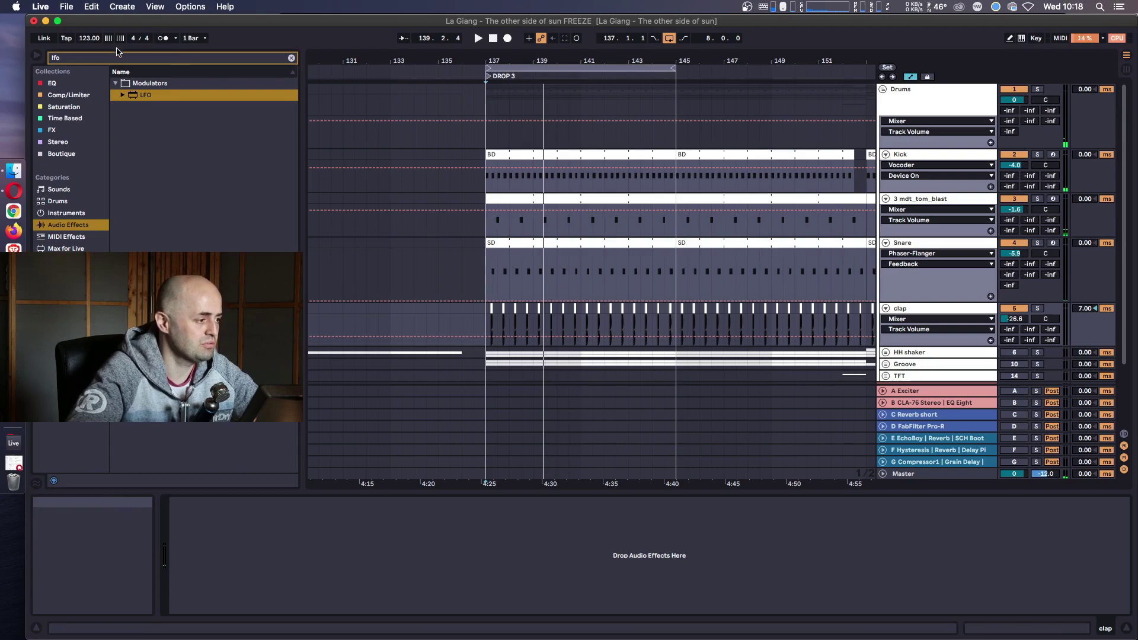
text(eq)
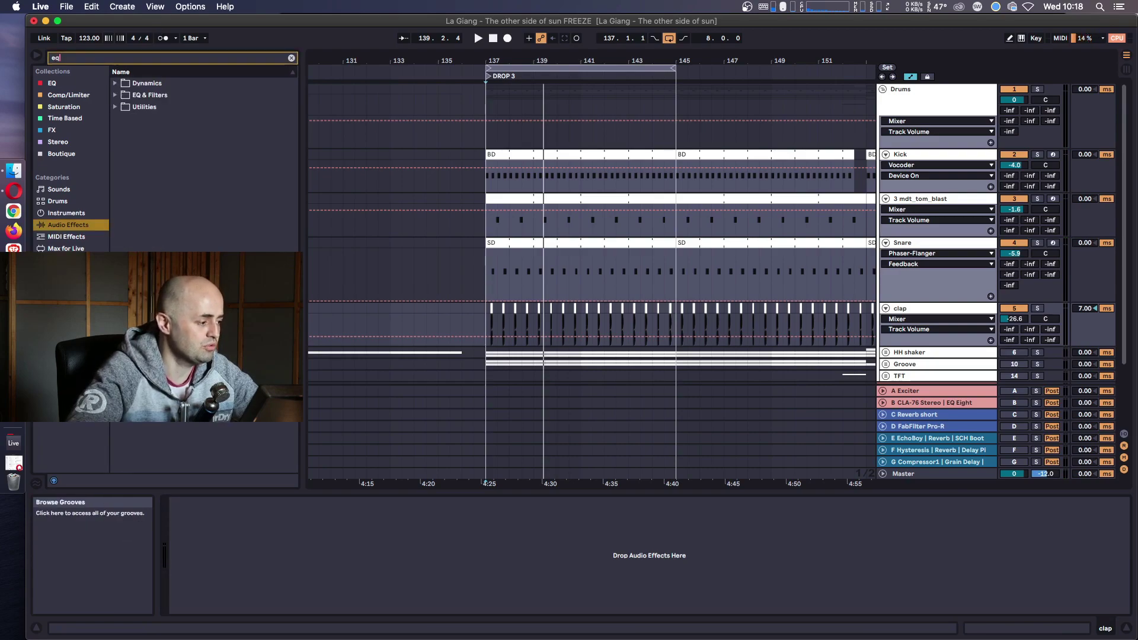
drag(147, 95, 331, 574)
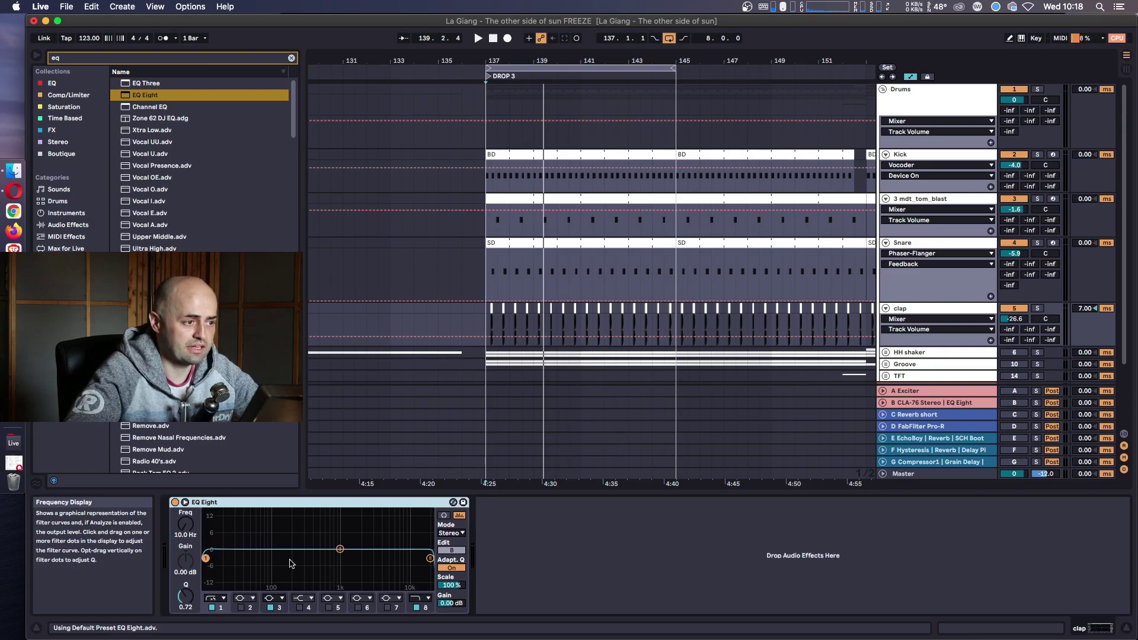
Shape the clap's EQ Eight during playback with a low cut and a 4.34 dB boost at 14.7 kHz with Q 0.27.
key(space)
drag(206, 558, 418, 538)
key(space)
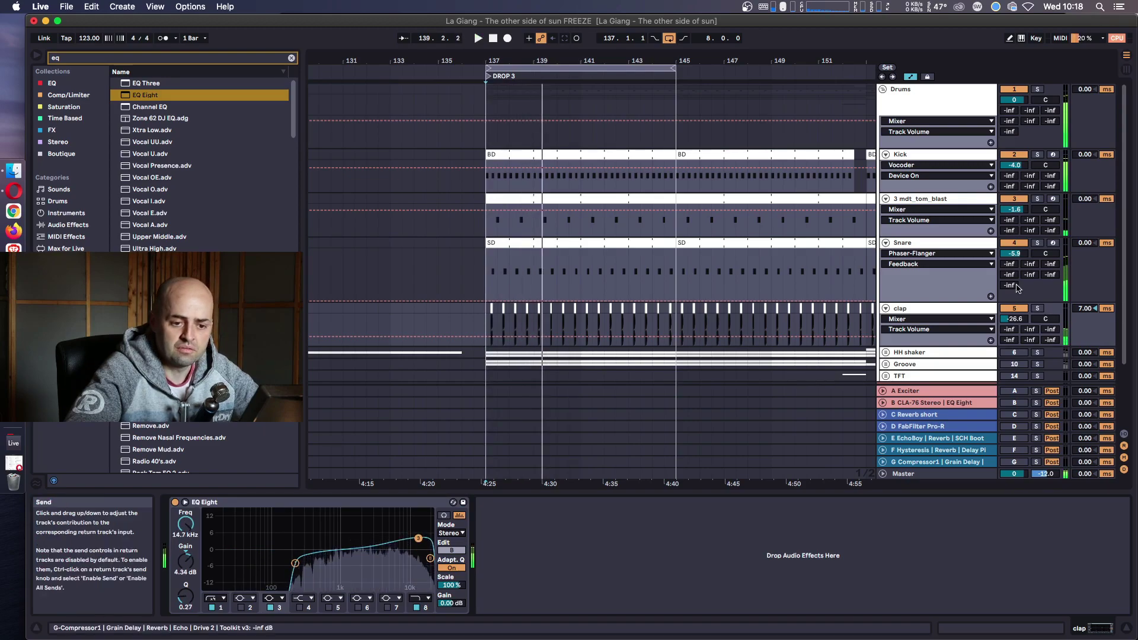
Reset the clap track's volume, then bring it down to -20.4 dB while auditioning it against the other drums.
double_click(1017, 322)
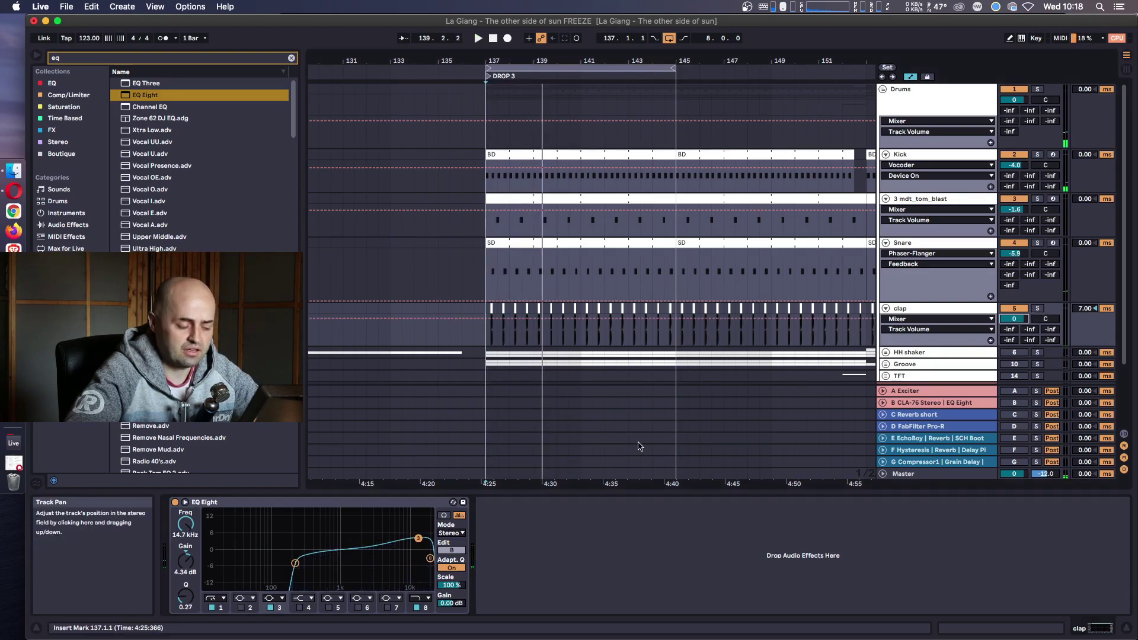
key(space)
drag(1011, 322, 1010, 342)
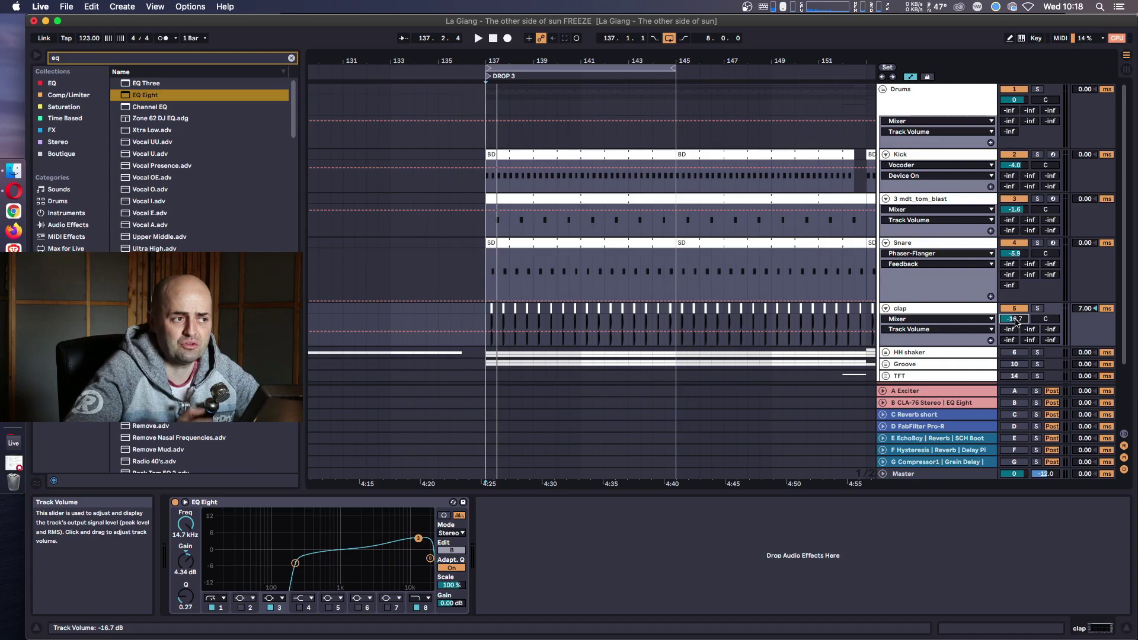
key(space)
drag(1015, 319, 1015, 327)
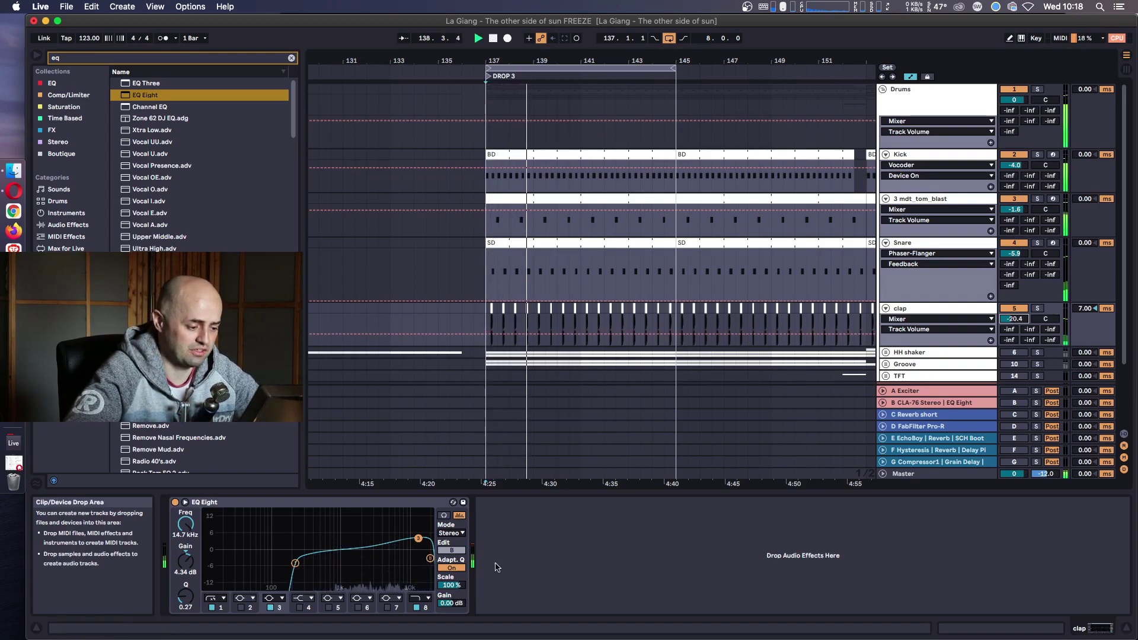
Reduce the clap EQ's high-frequency boost slightly and set the clap track's volume to -21.6 dB.
click(428, 566)
drag(416, 539, 411, 543)
drag(1015, 319, 1015, 322)
key(space)
Group the Snare and clap tracks under the name Snare/Clap and move the snare's Reverb onto the group.
click(949, 243)
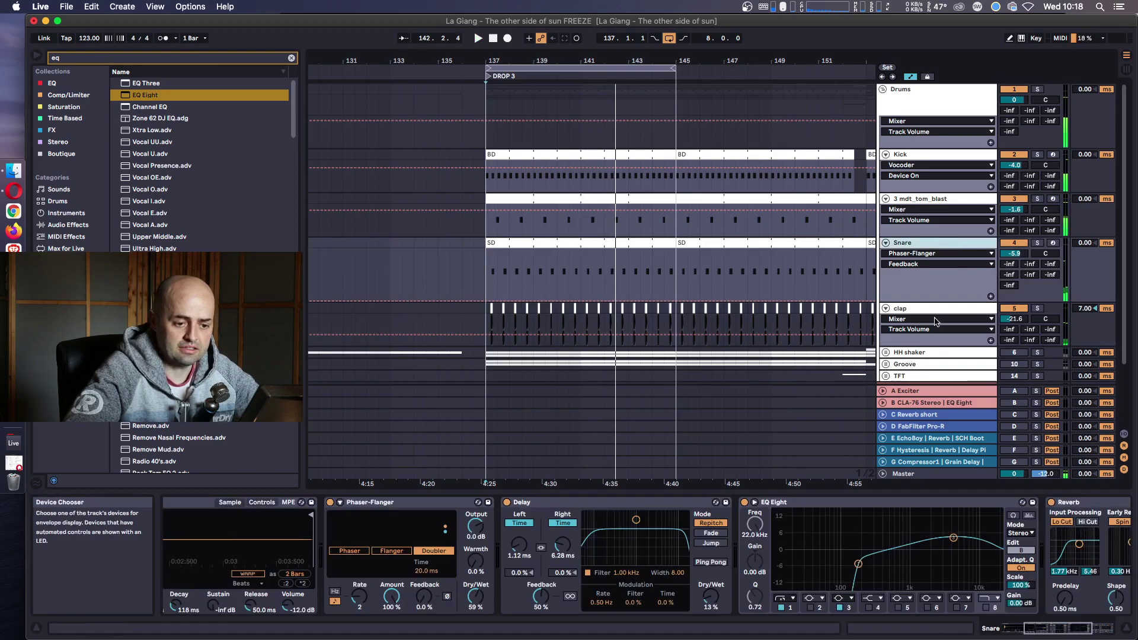
shift+click(937, 311)
key(super+g)
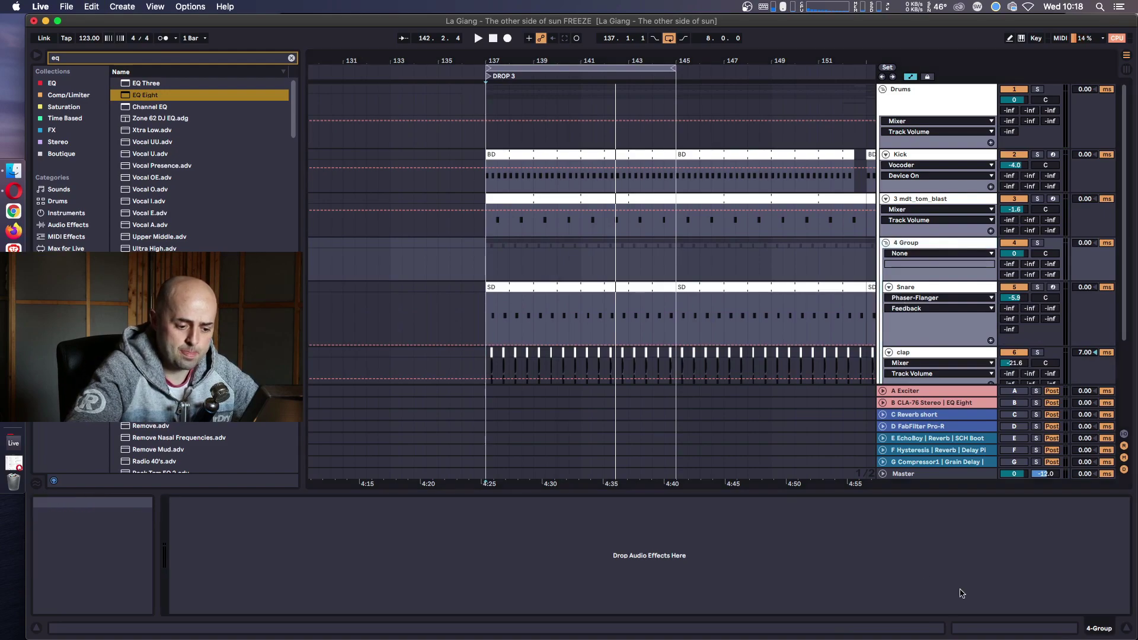
click(892, 333)
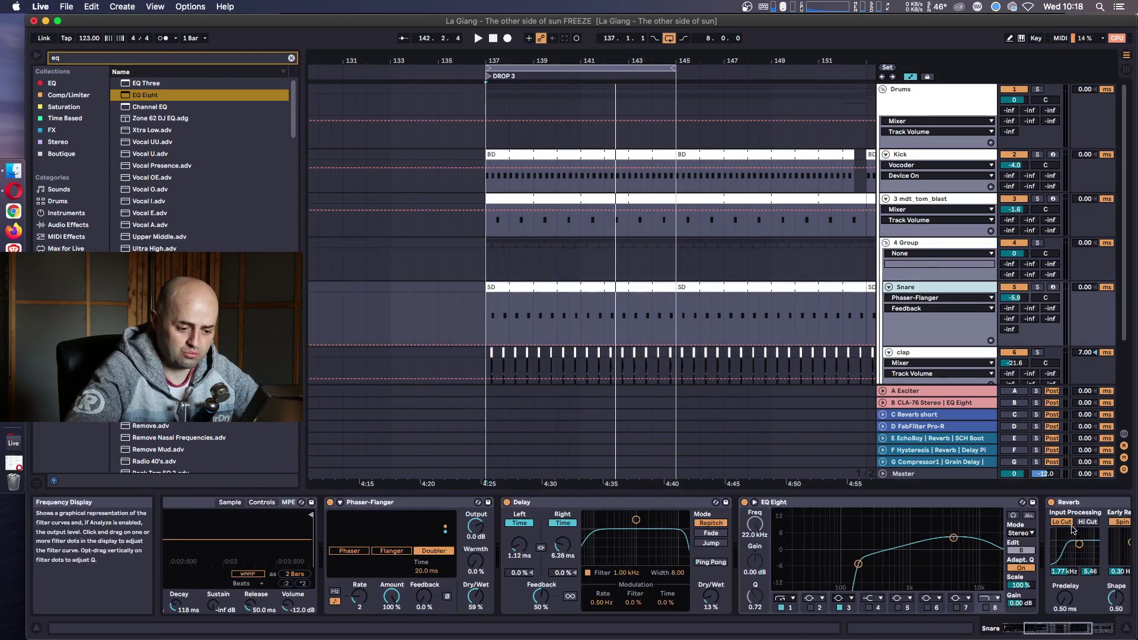
drag(1079, 503, 940, 244)
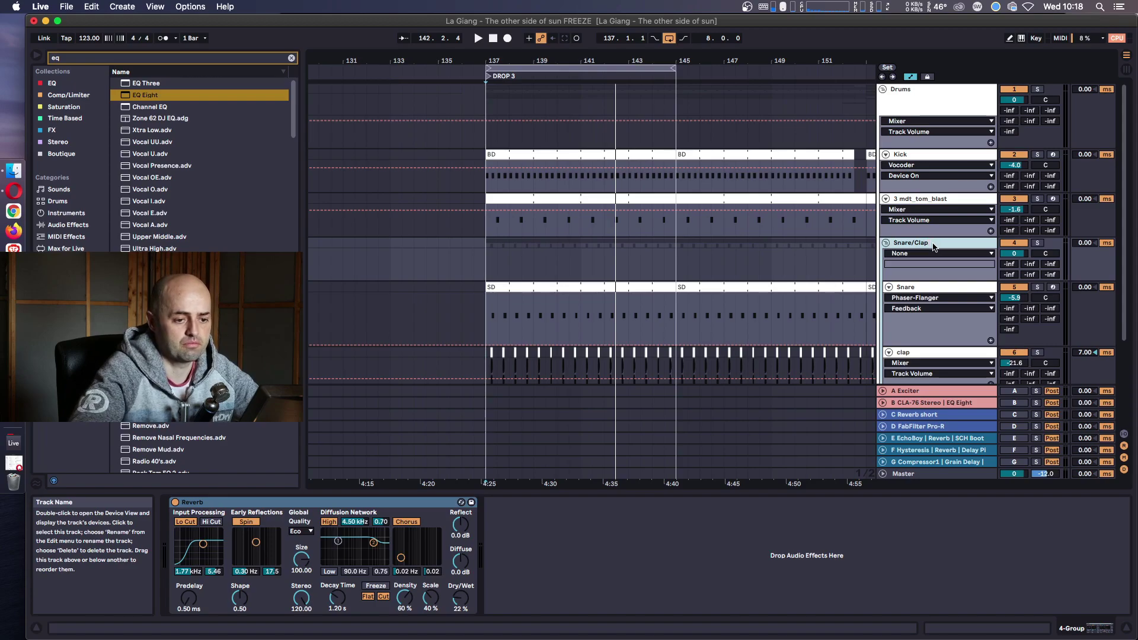
Lower the clap's volume to -24.6 dB during playback and reduce the Snare track's height slightly.
key(space)
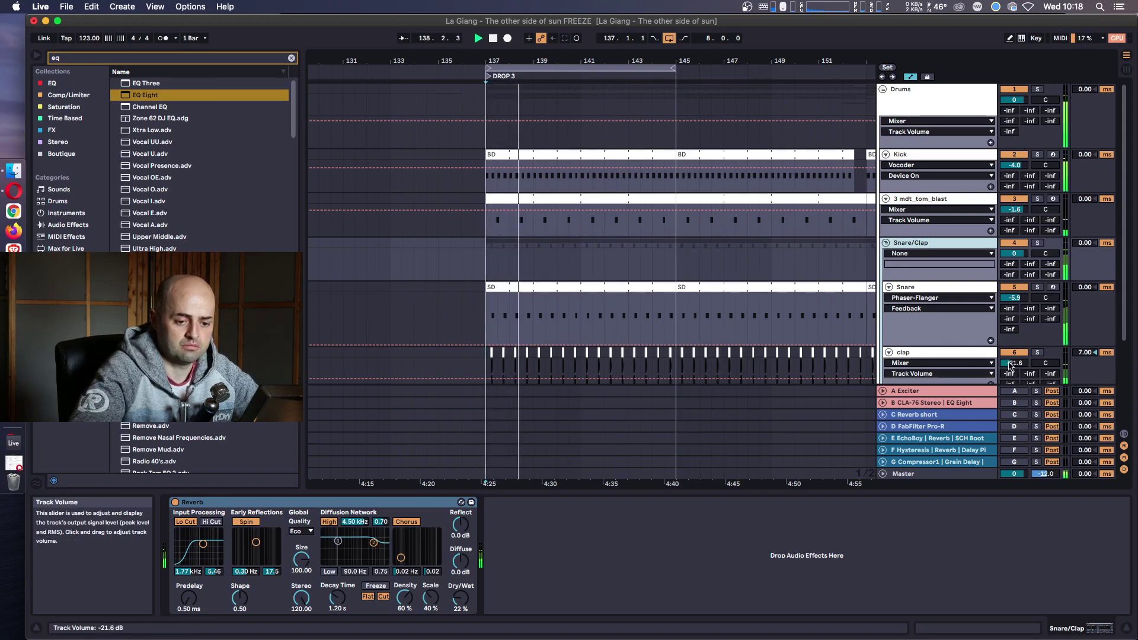
drag(1012, 362, 1011, 368)
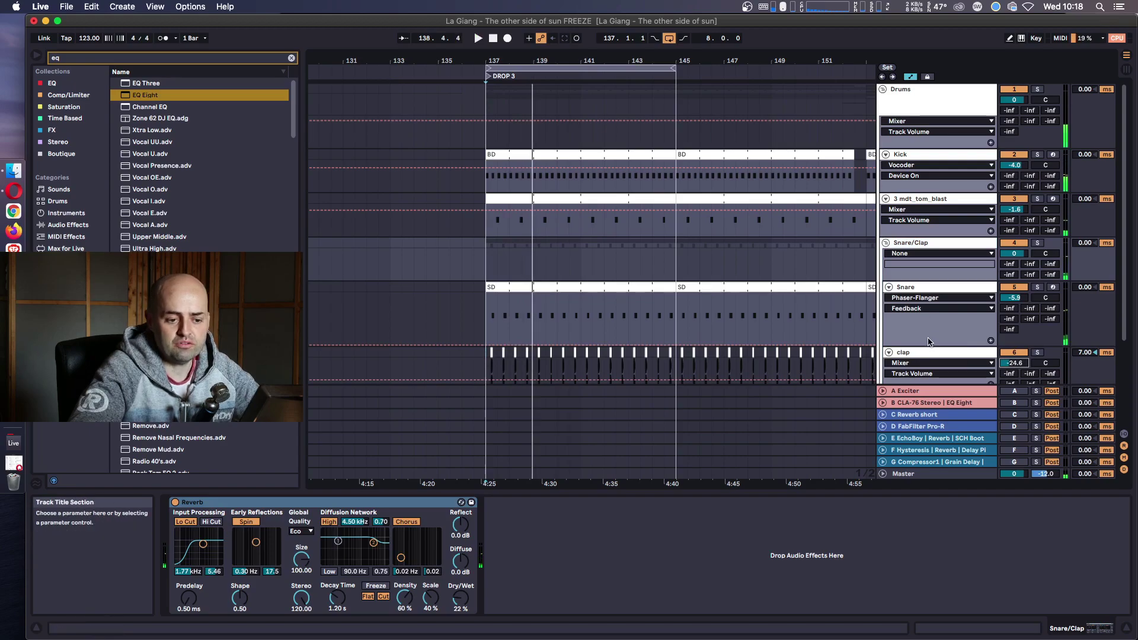
drag(926, 343, 927, 329)
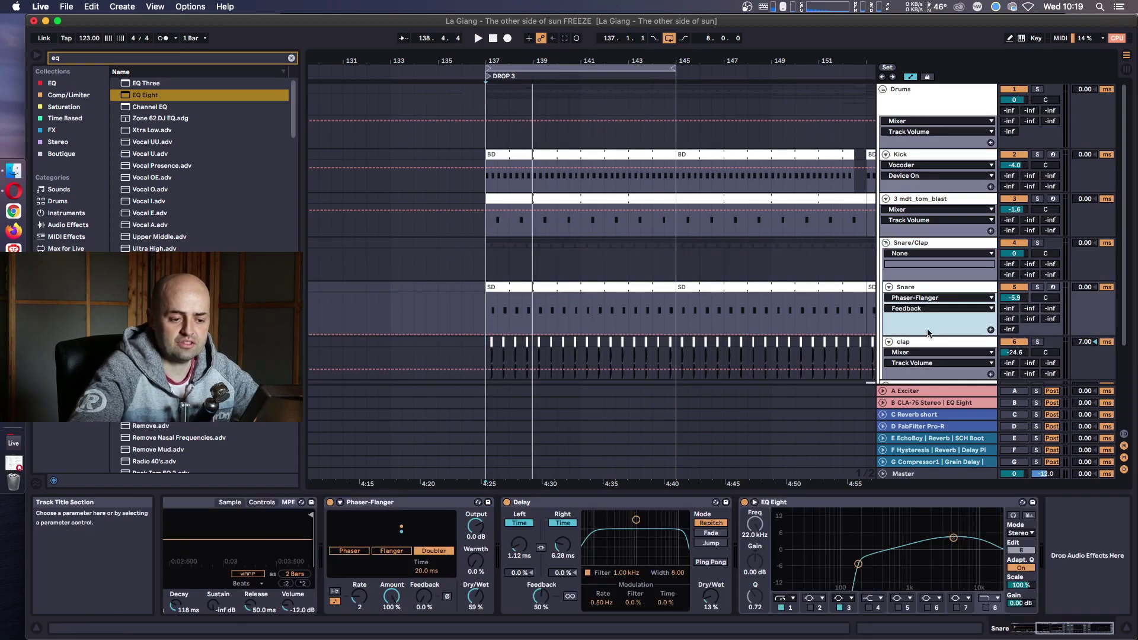
Activate and unfold the HH shaker group, and display the devices of its click noise track.
scroll(978, 309, down, 5)
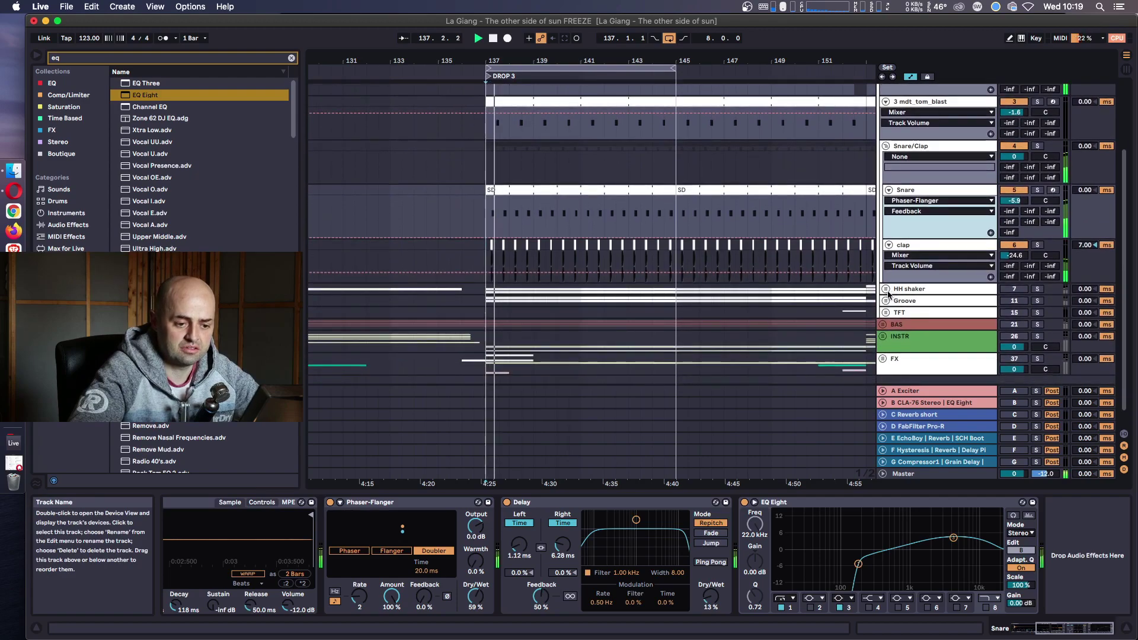
click(1018, 290)
click(885, 290)
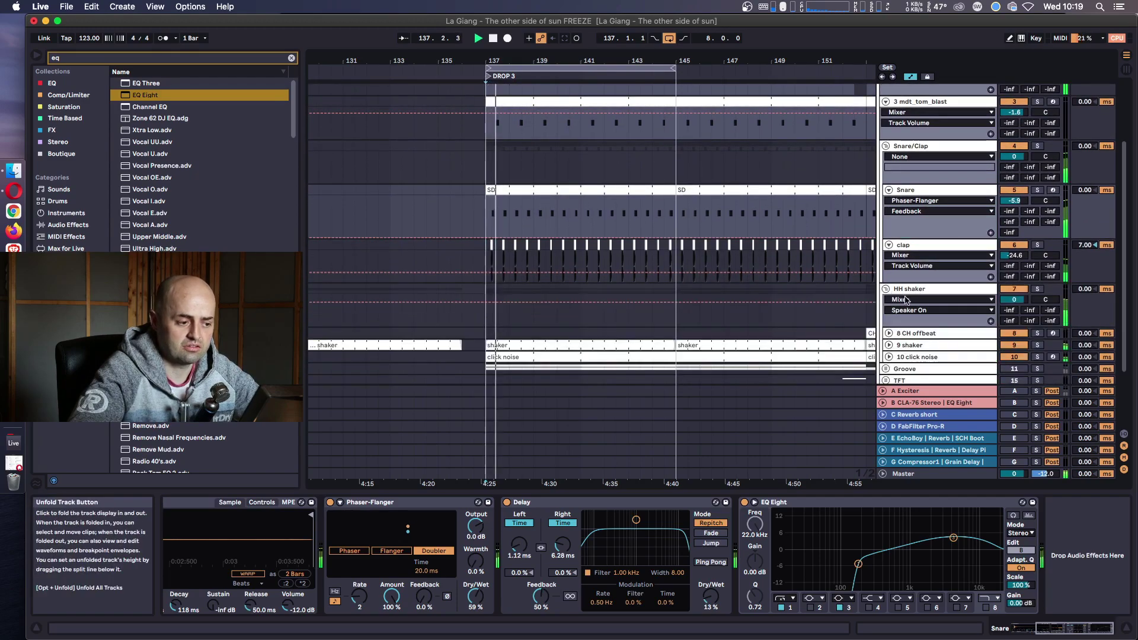
scroll(933, 340, down, 2)
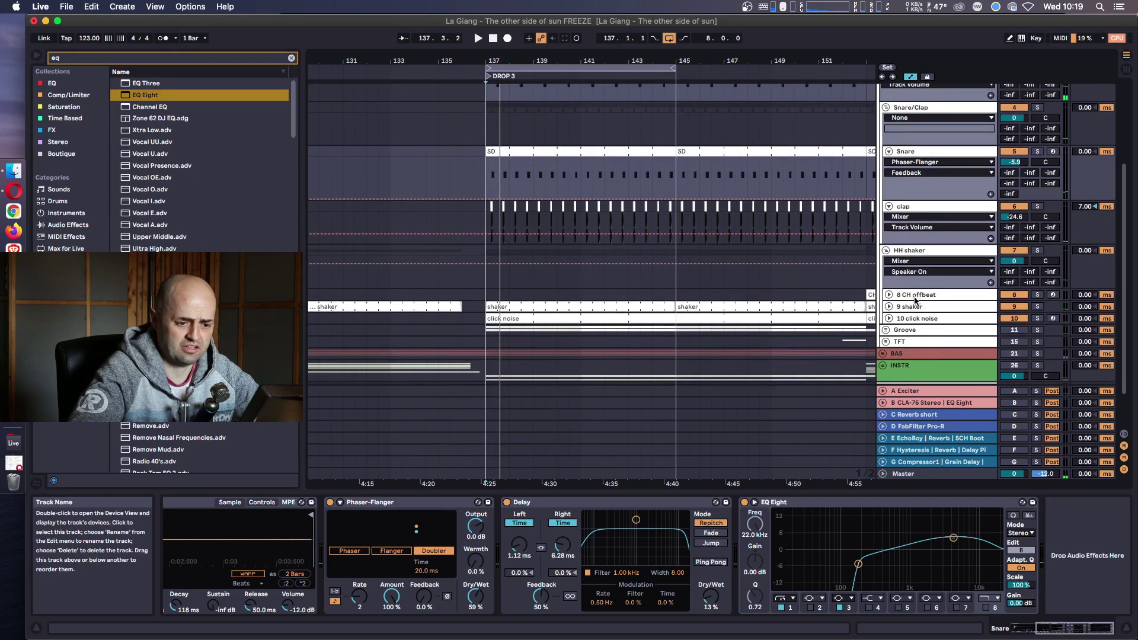
click(910, 308)
click(915, 319)
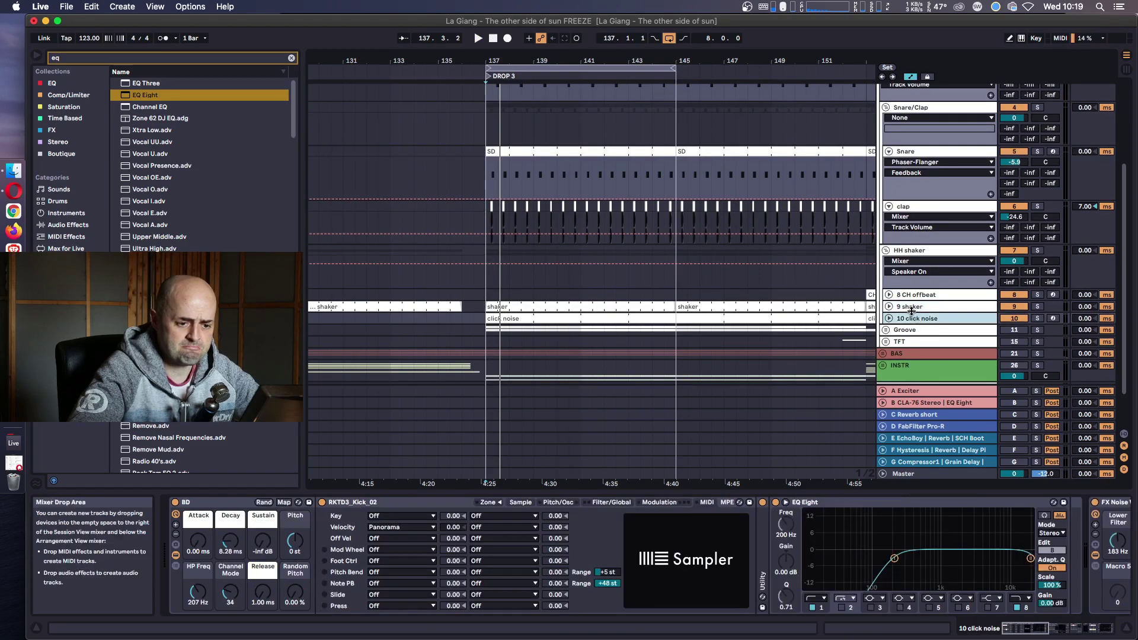